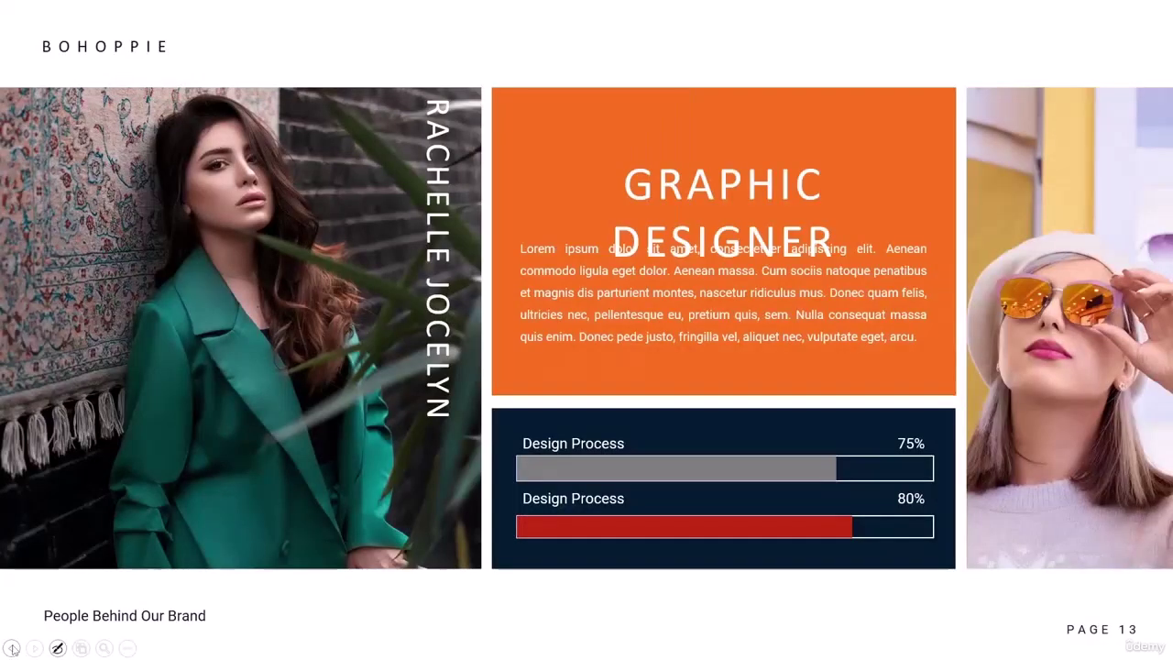
Go back to slide 12 and mark the first two lines of the description paragraph with the yellow highlighter.
{"action": "left_click", "coordinate": [12, 648]}
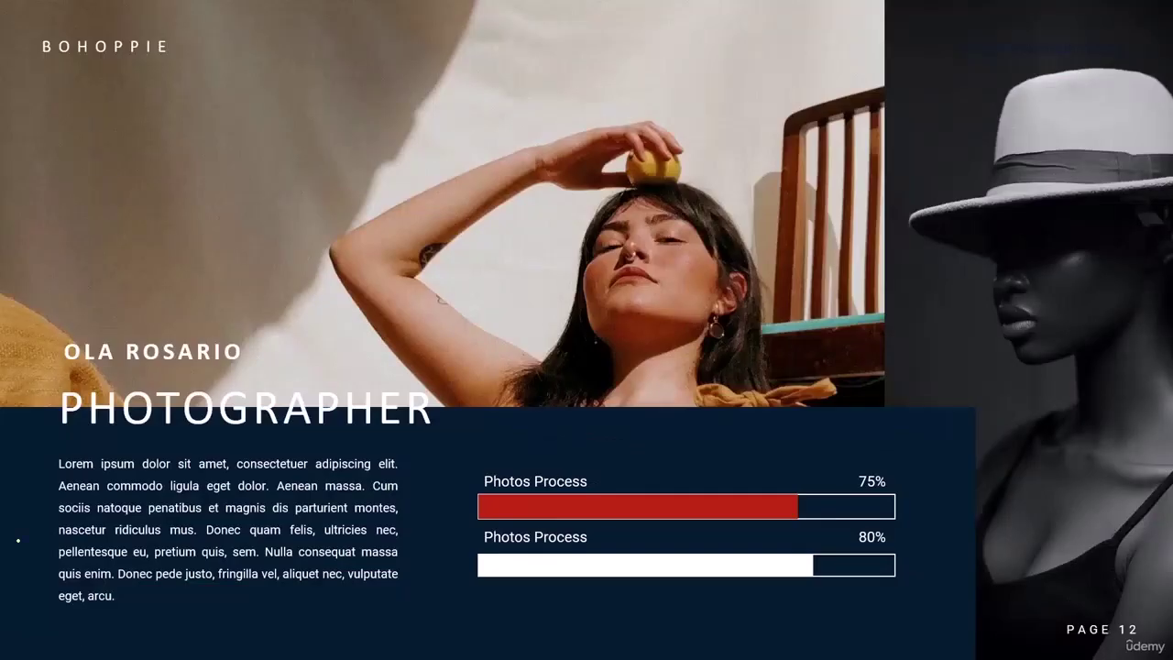
{"action": "right_click", "coordinate": [59, 641]}
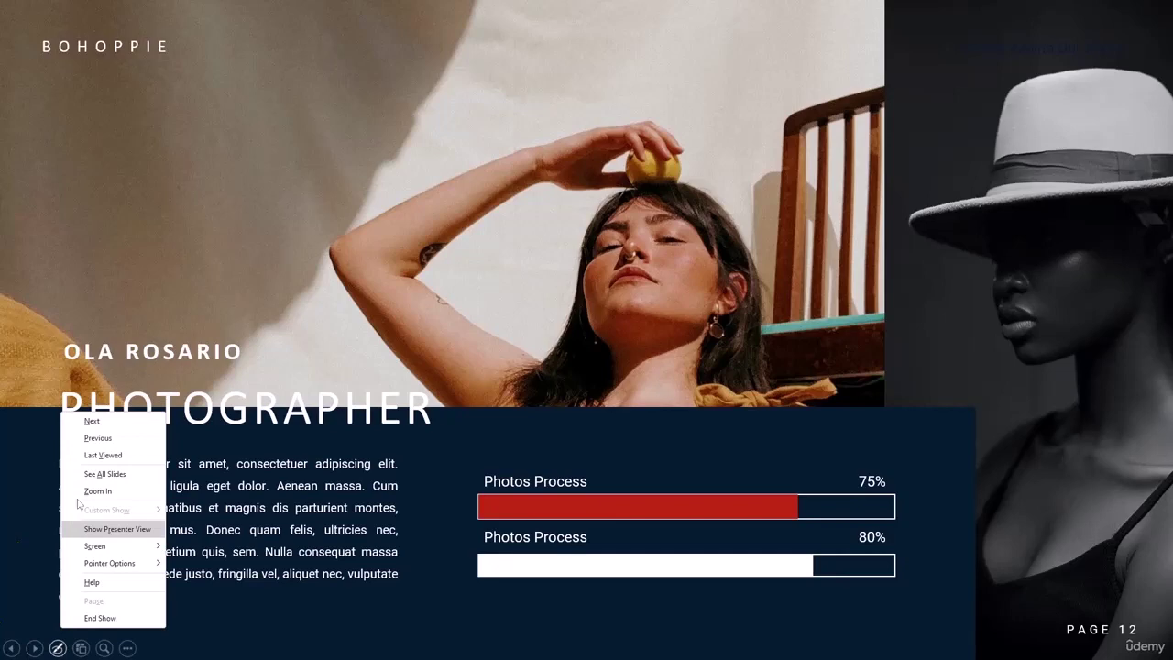
{"action": "left_click", "coordinate": [57, 648]}
{"action": "left_click", "coordinate": [57, 648]}
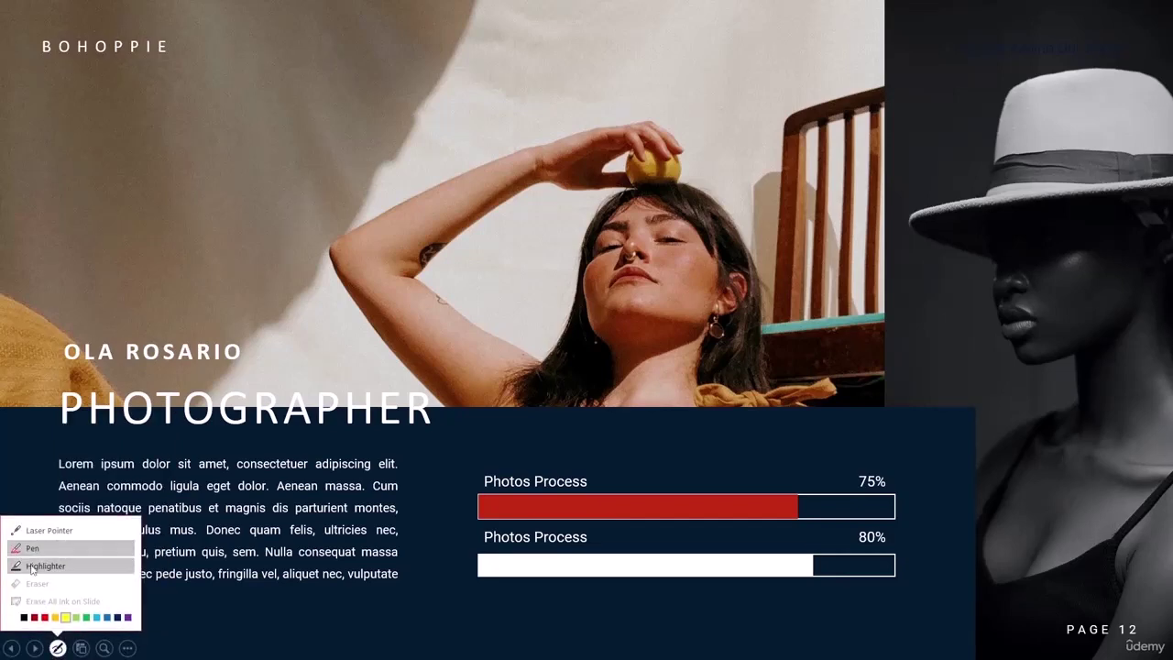
{"action": "left_click", "coordinate": [31, 568]}
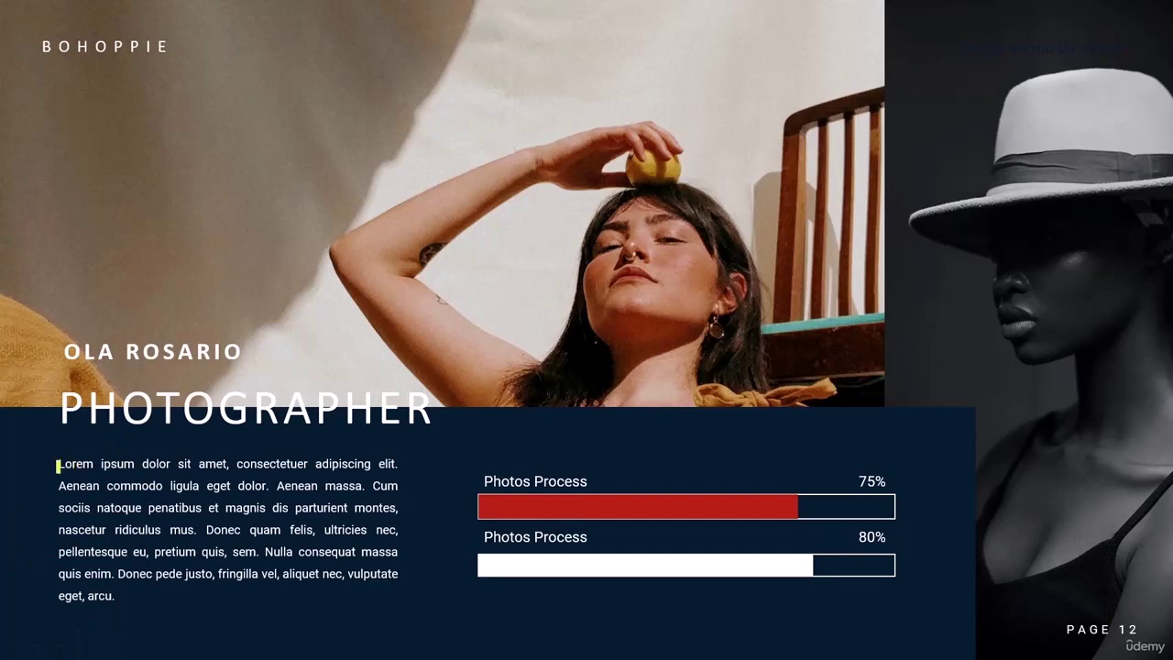
{"action": "left_click_drag", "start_coordinate": [55, 464], "coordinate": [399, 464]}
{"action": "left_click_drag", "start_coordinate": [55, 485], "coordinate": [406, 491]}
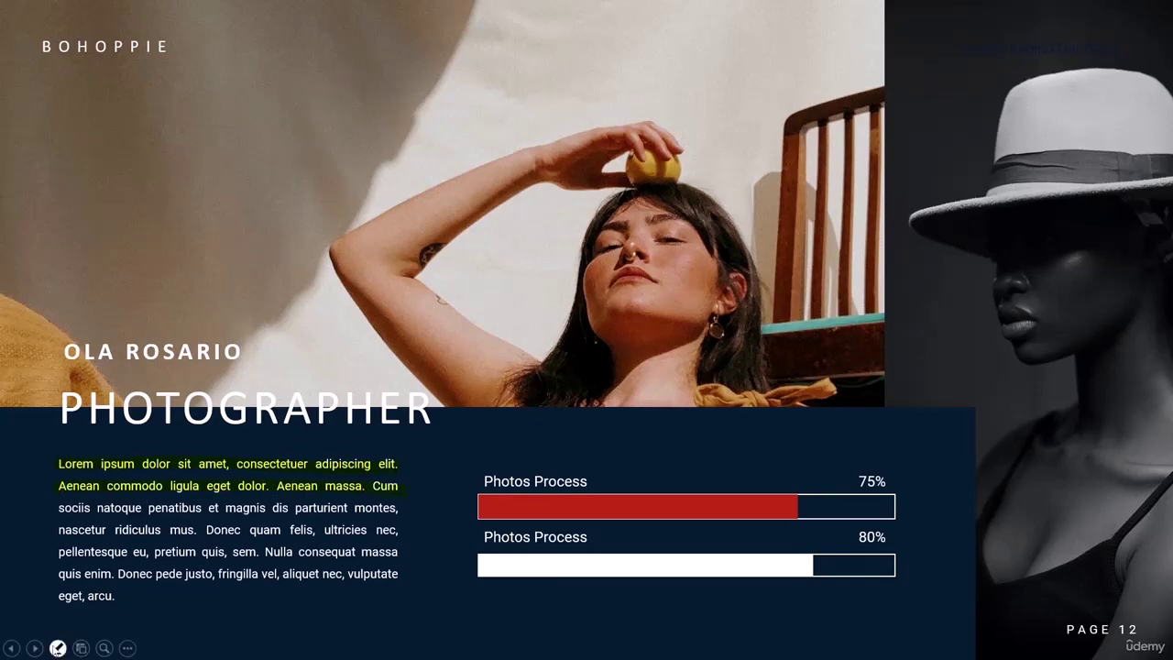
Erase all ink on slide 12 and jump to slide 9 from the overview of all slides.
{"action": "left_click", "coordinate": [55, 647]}
{"action": "left_click", "coordinate": [53, 599]}
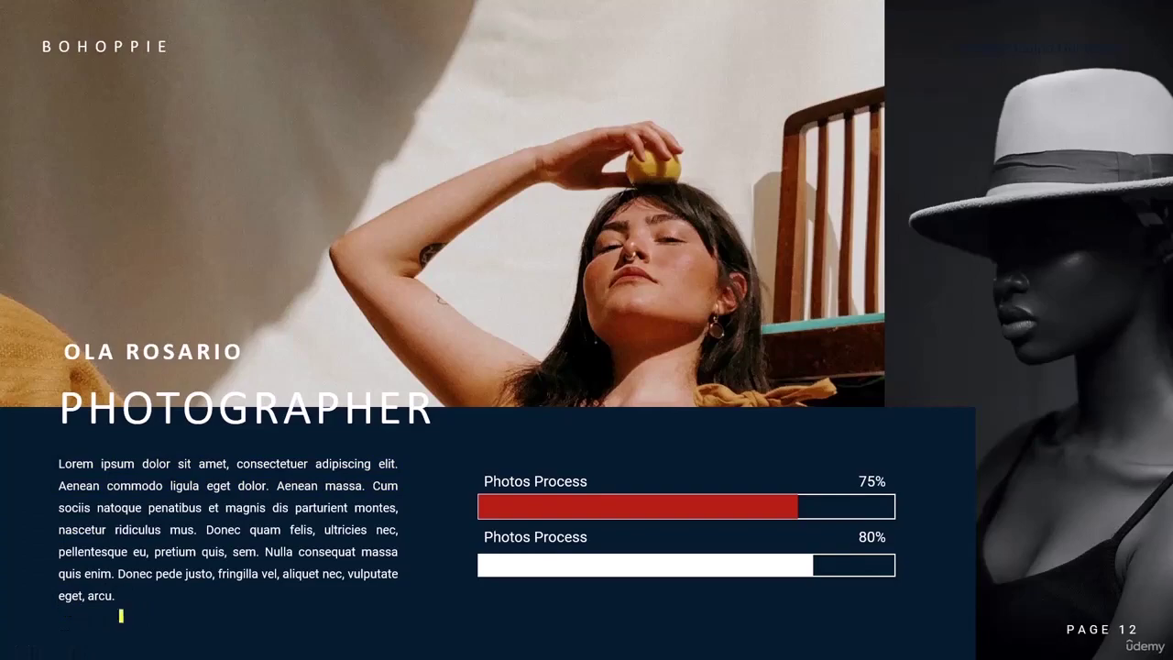
{"action": "left_click", "coordinate": [83, 648]}
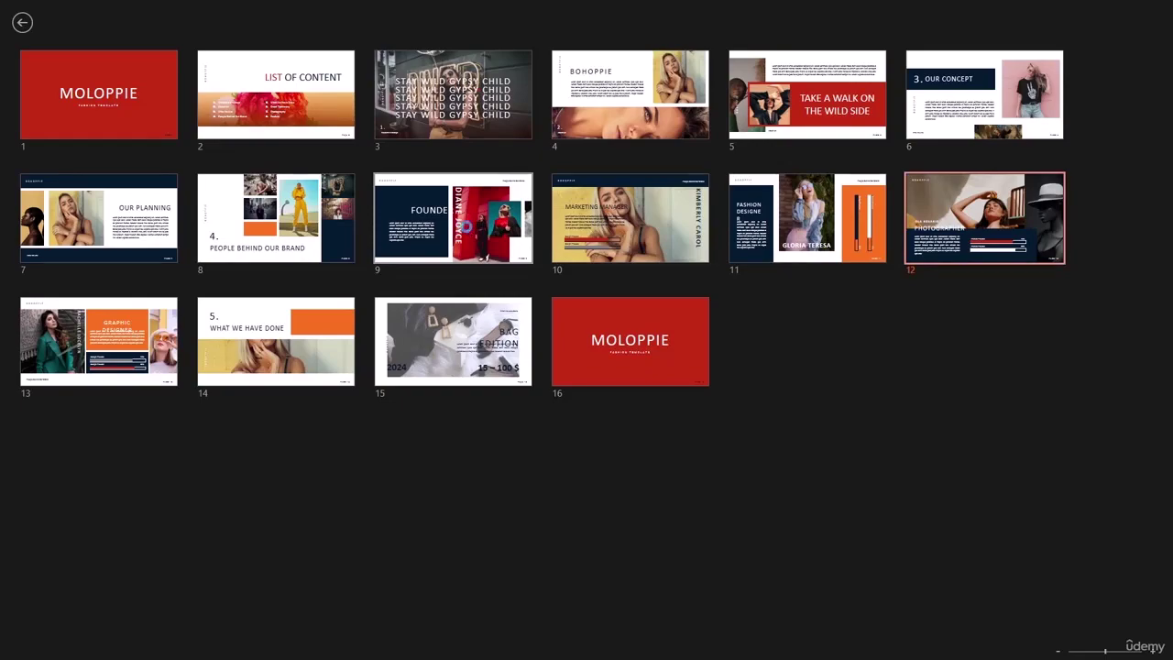
{"action": "left_click", "coordinate": [468, 230]}
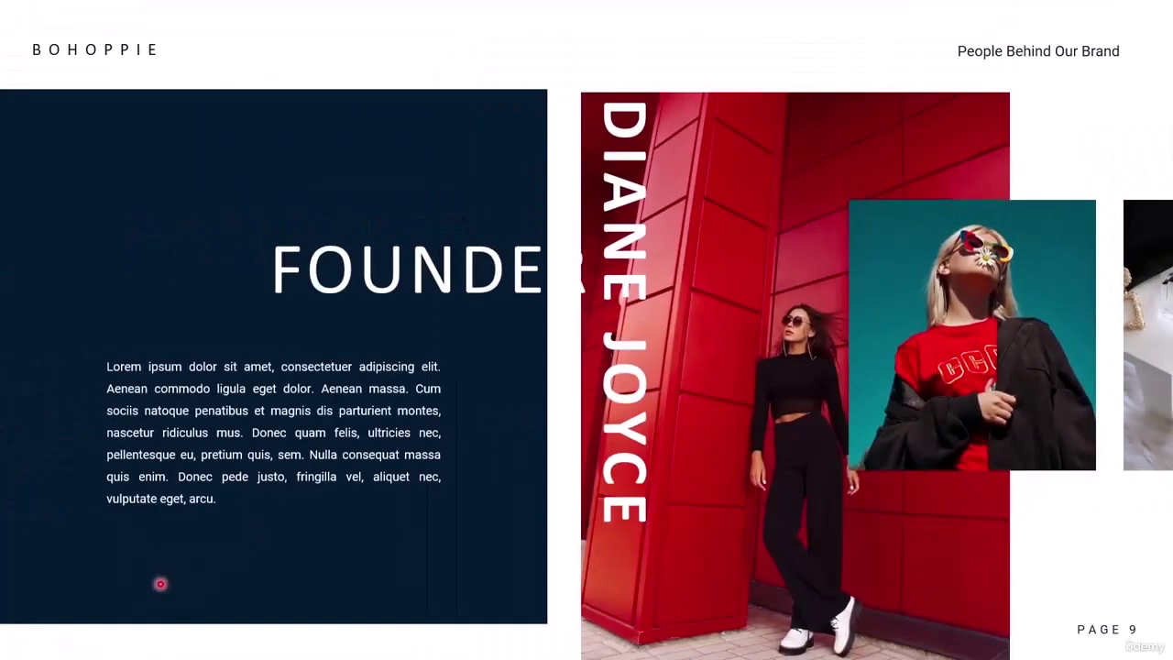
Advance the show with the laser pointer from slide 9 to slide 16 and end the slide show.
{"action": "left_click", "coordinate": [128, 648]}
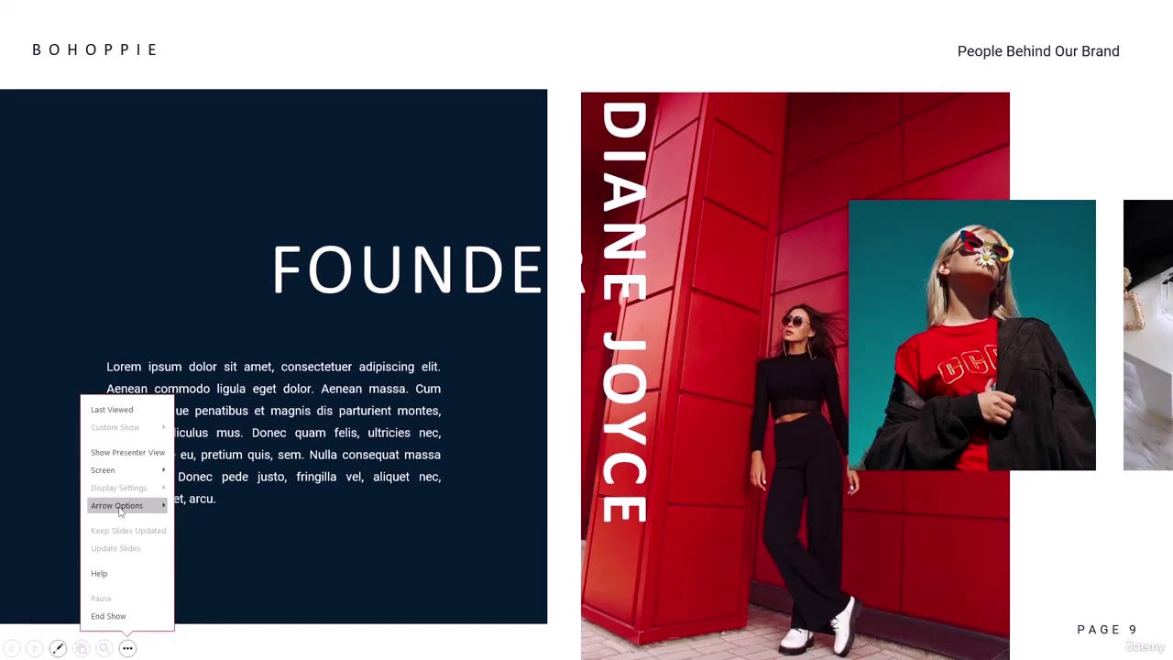
{"action": "key", "text": "Escape"}
{"action": "key", "text": "ctrl+l"}
{"action": "key", "text": "Right"}
{"action": "key", "text": "Right"}
{"action": "key", "text": "Right"}
{"action": "key", "text": "Right"}
{"action": "key", "text": "Right"}
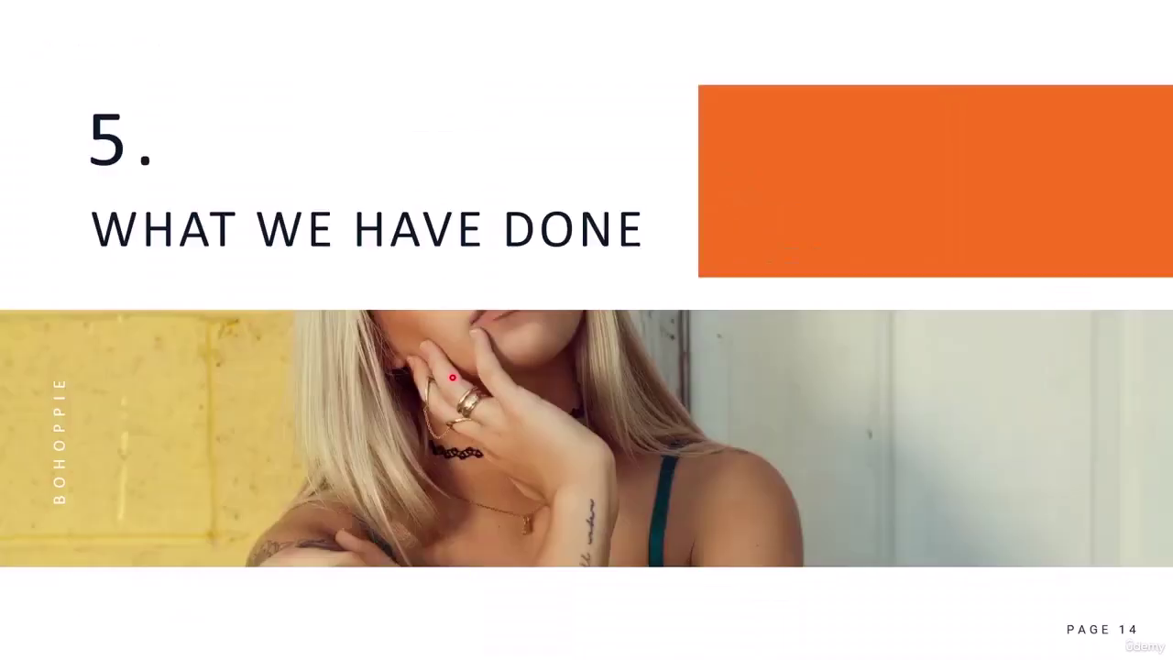
{"action": "key", "text": "Right"}
{"action": "key", "text": "Right"}
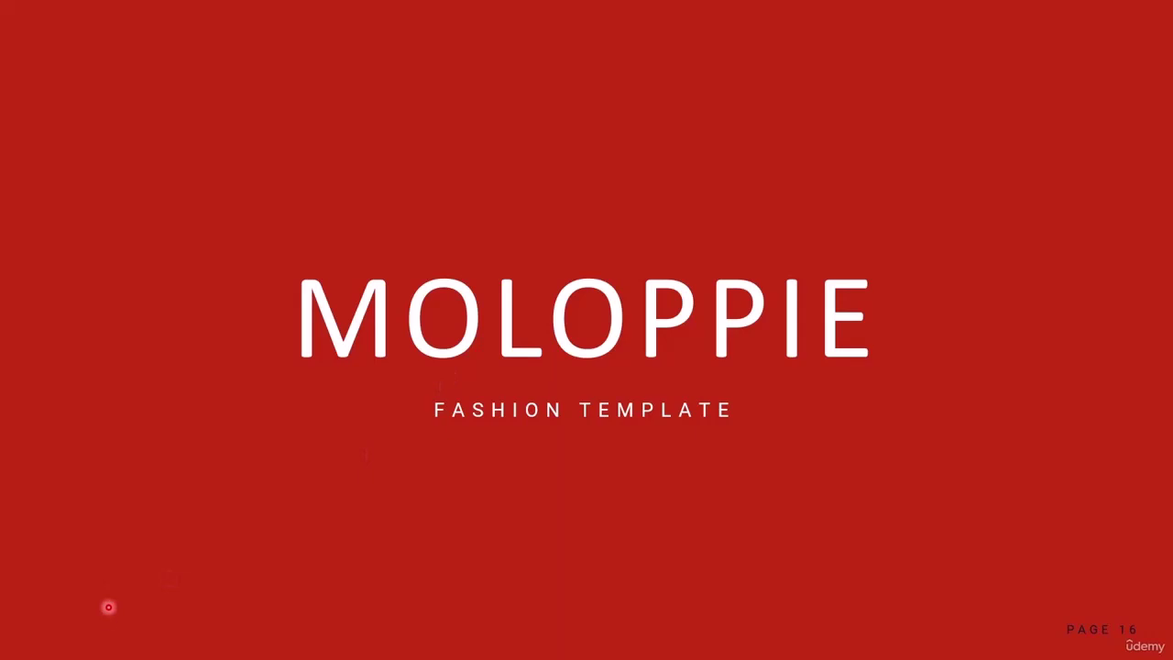
{"action": "left_click", "coordinate": [131, 649]}
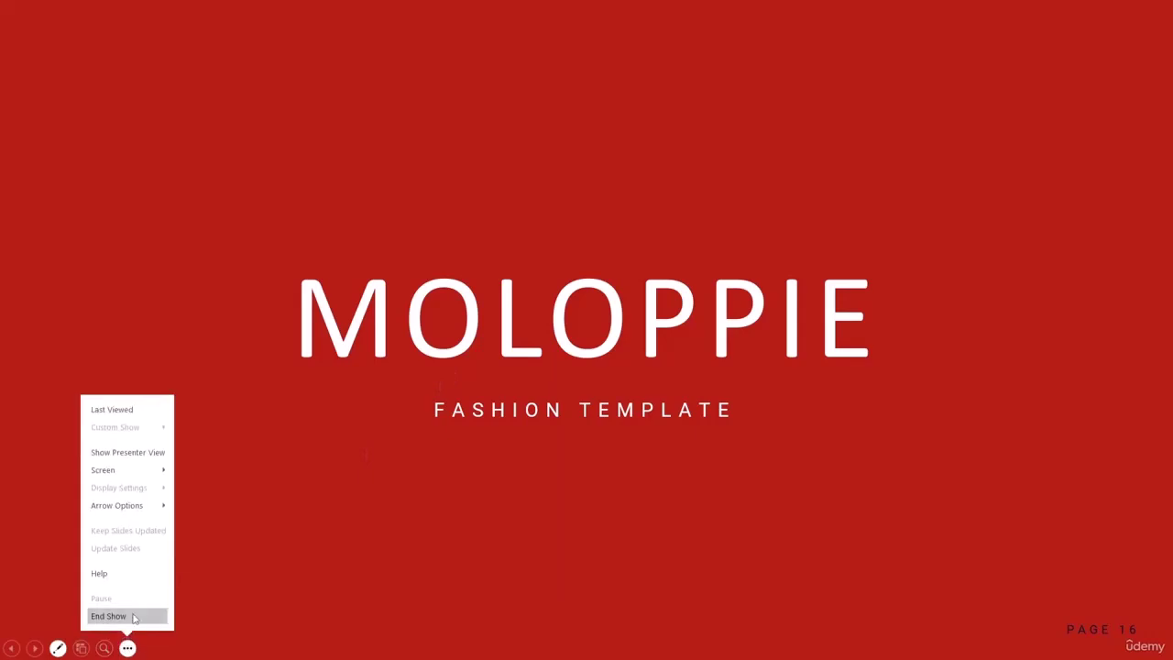
{"action": "left_click", "coordinate": [133, 617]}
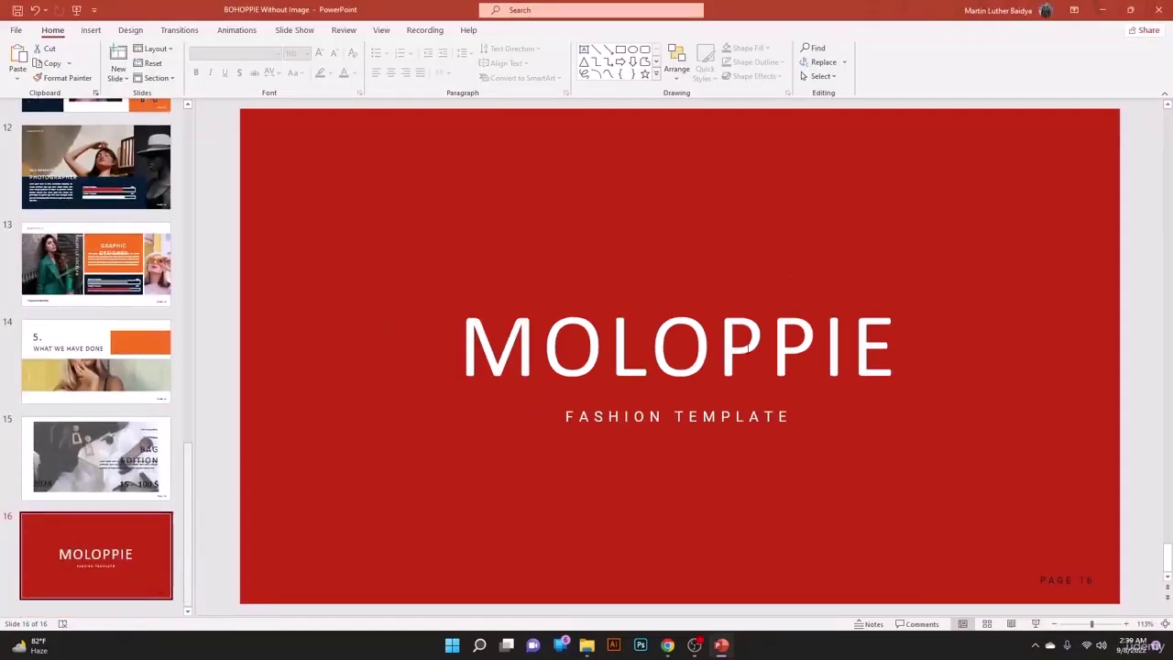
Play the slide show from slide 3, "Stay Wild Gypsy Child", and exit it.
{"action": "scroll", "coordinate": [75, 481], "scroll_direction": "up", "scroll_amount": 3}
{"action": "scroll", "coordinate": [75, 481], "scroll_direction": "up", "scroll_amount": 8}
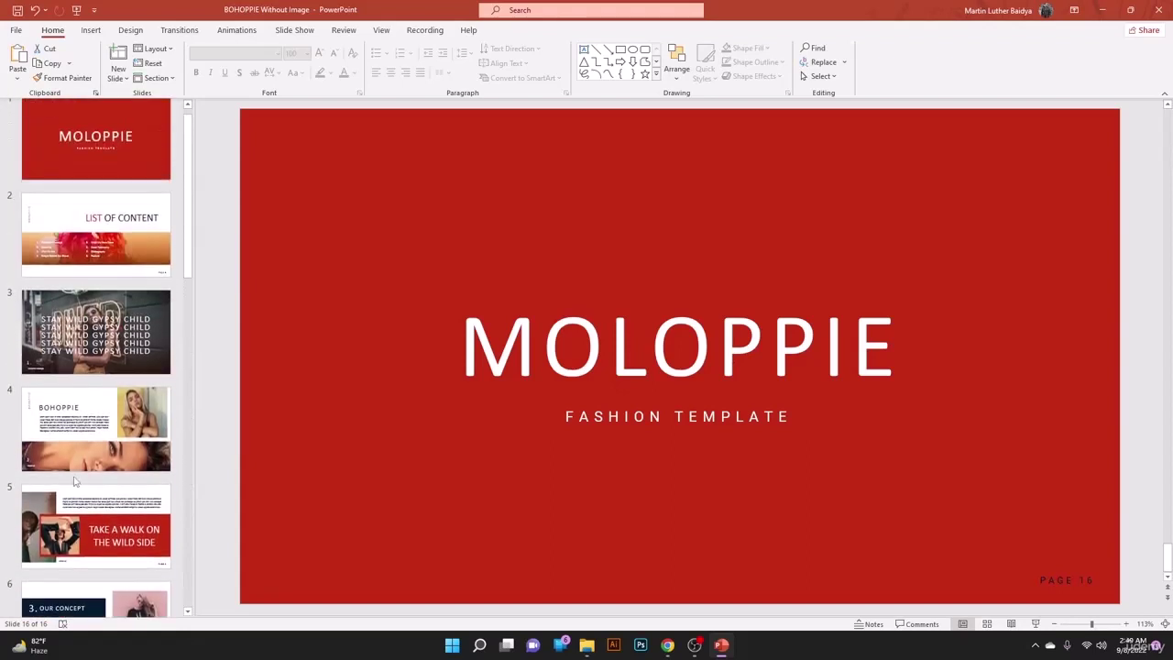
{"action": "scroll", "coordinate": [66, 453], "scroll_direction": "up", "scroll_amount": 1}
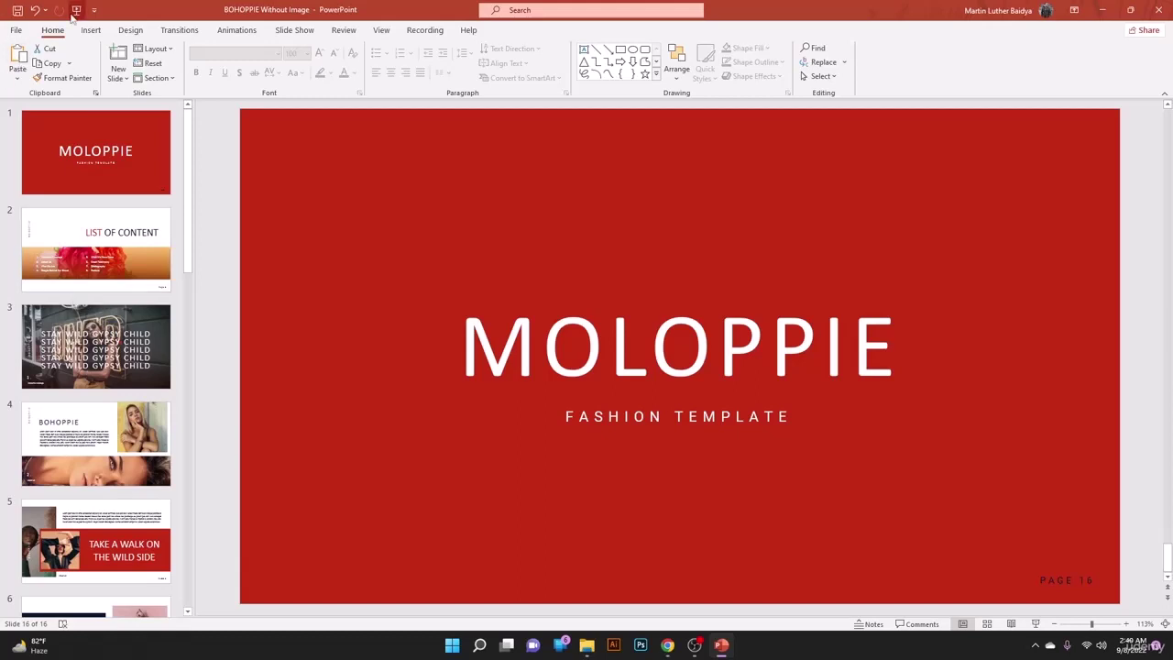
{"action": "left_click", "coordinate": [298, 35]}
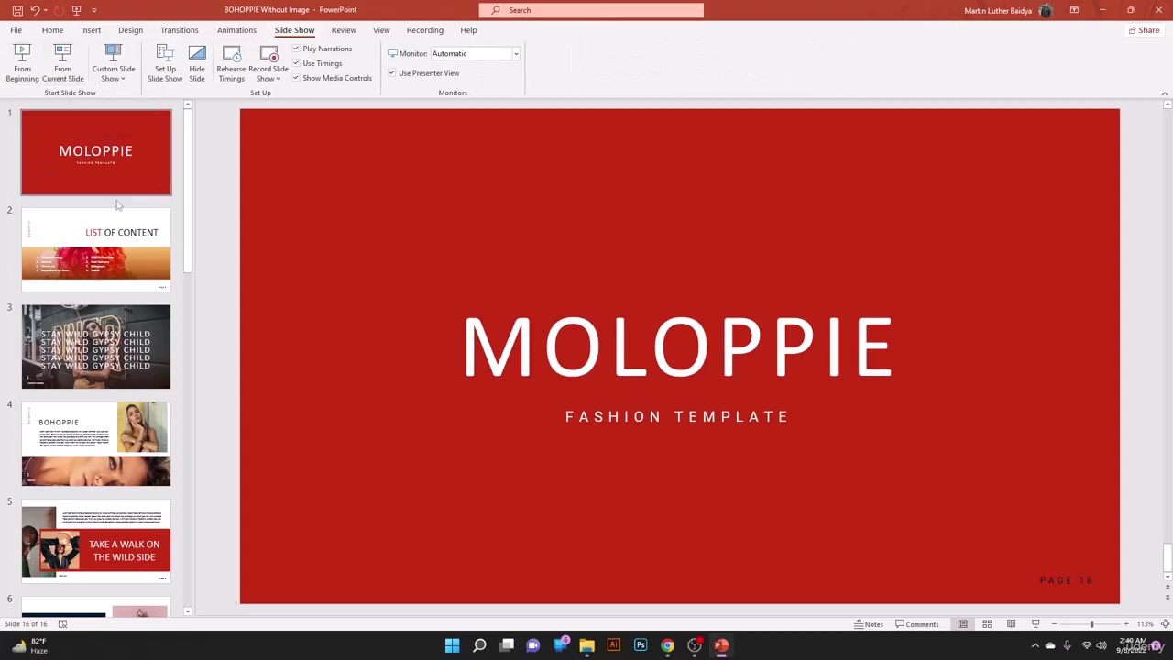
{"action": "scroll", "coordinate": [114, 265], "scroll_direction": "down", "scroll_amount": 1}
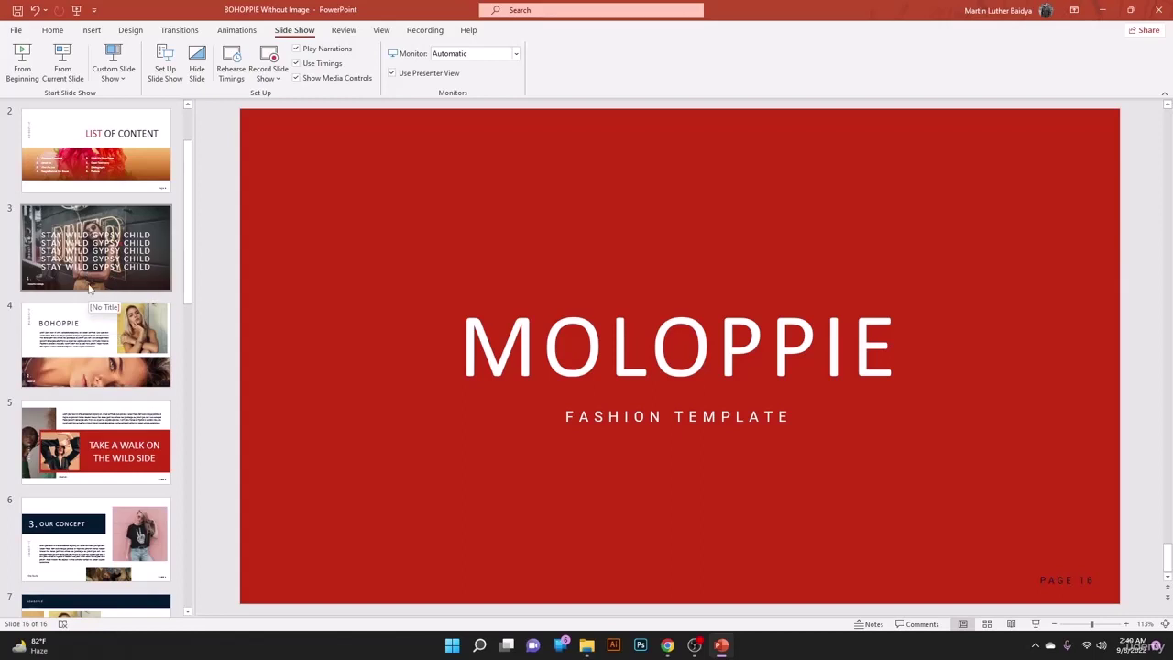
{"action": "scroll", "coordinate": [89, 286], "scroll_direction": "up", "scroll_amount": 2}
{"action": "left_click", "coordinate": [92, 348]}
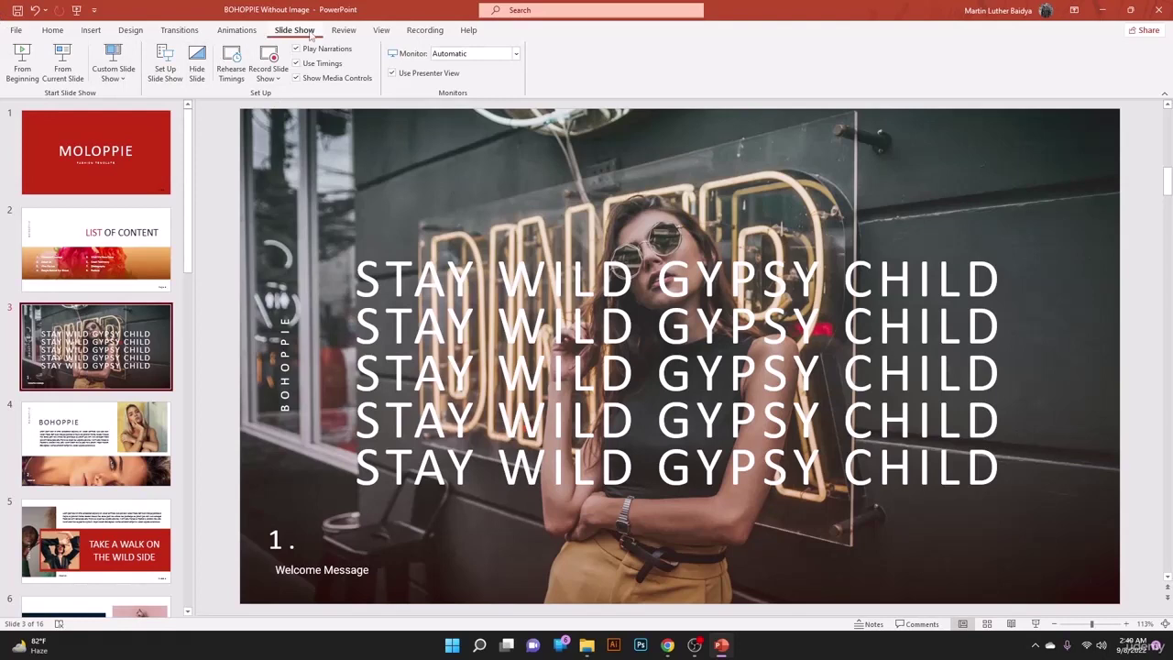
{"action": "left_click", "coordinate": [77, 83]}
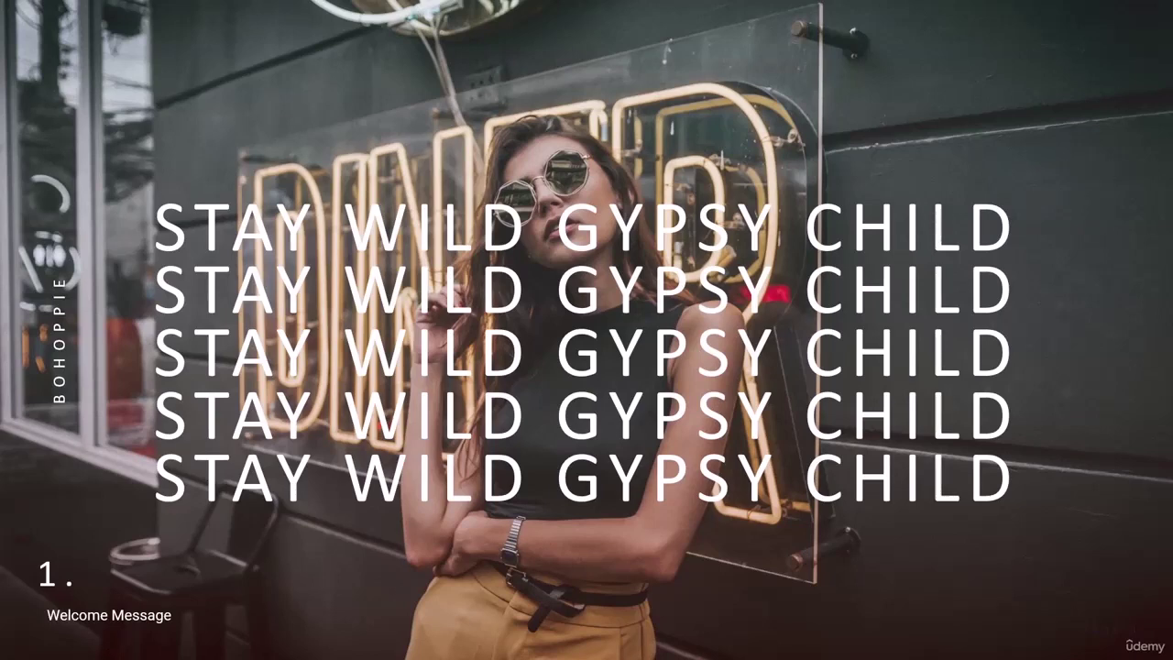
{"action": "key", "text": "Escape"}
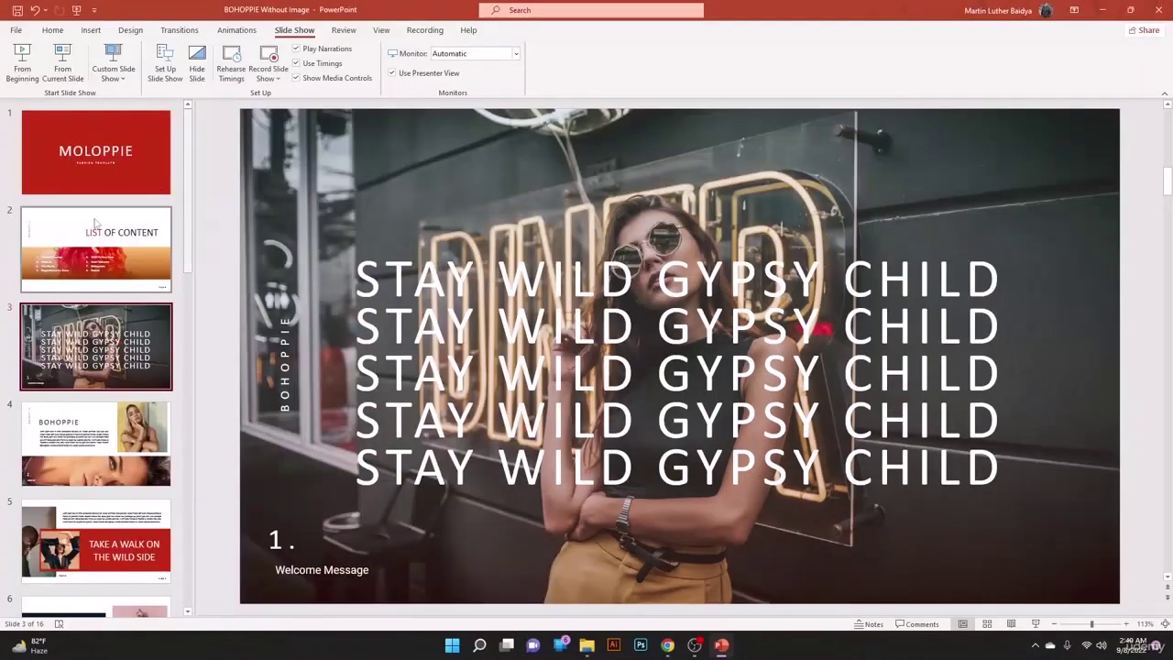
View the Custom Shows dialog and close it without creating a show.
{"action": "left_click", "coordinate": [128, 81]}
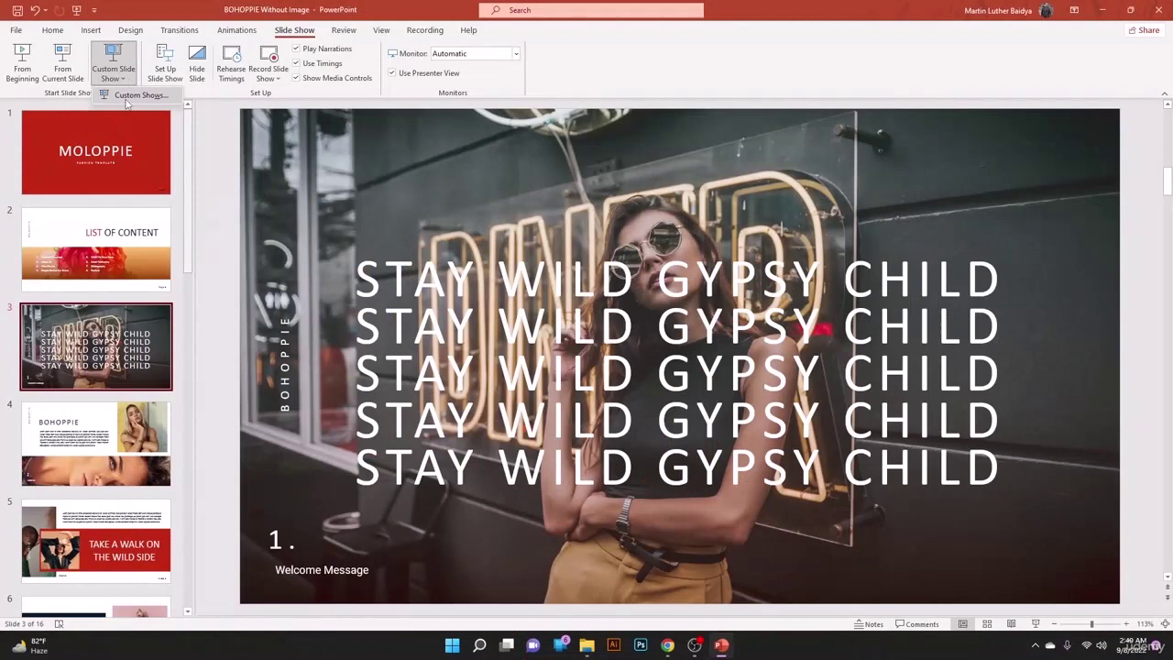
{"action": "left_click", "coordinate": [137, 95]}
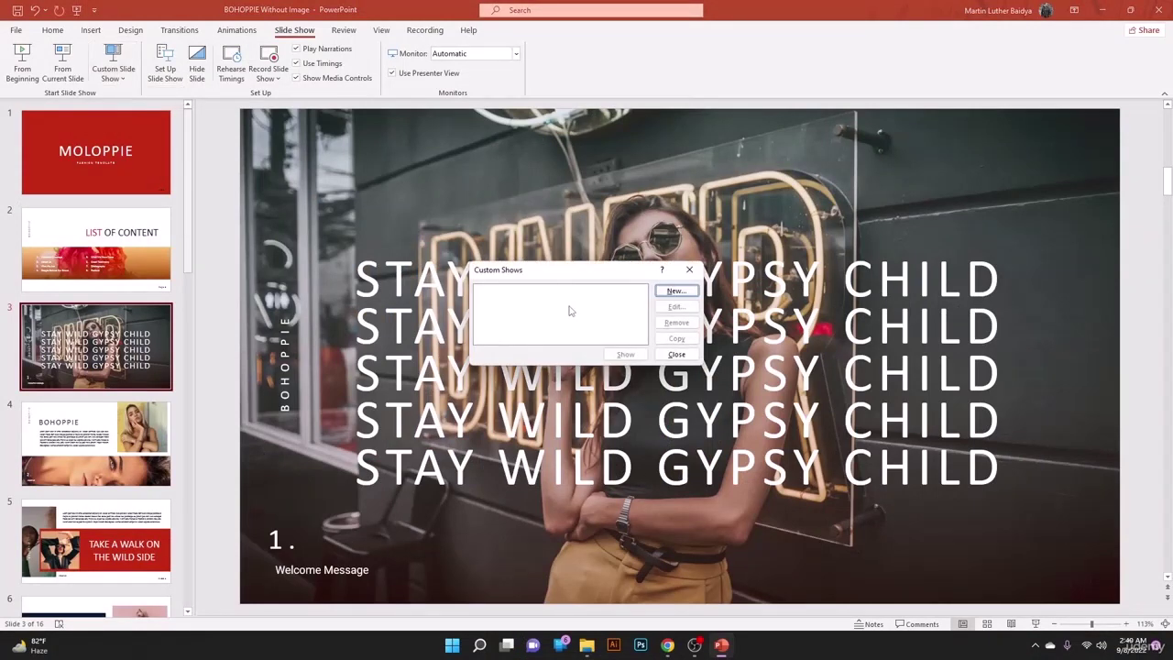
{"action": "left_click", "coordinate": [691, 271]}
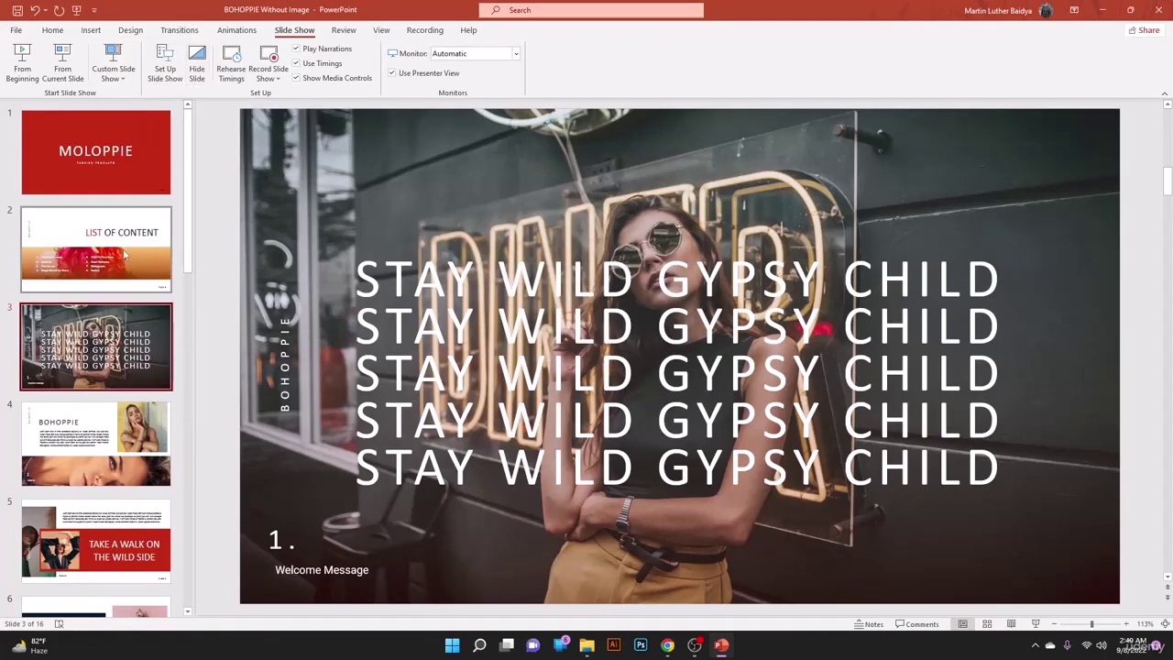
Hide slide 2, "List of Content", from the slide show.
{"action": "left_click", "coordinate": [87, 275]}
{"action": "left_click", "coordinate": [191, 77]}
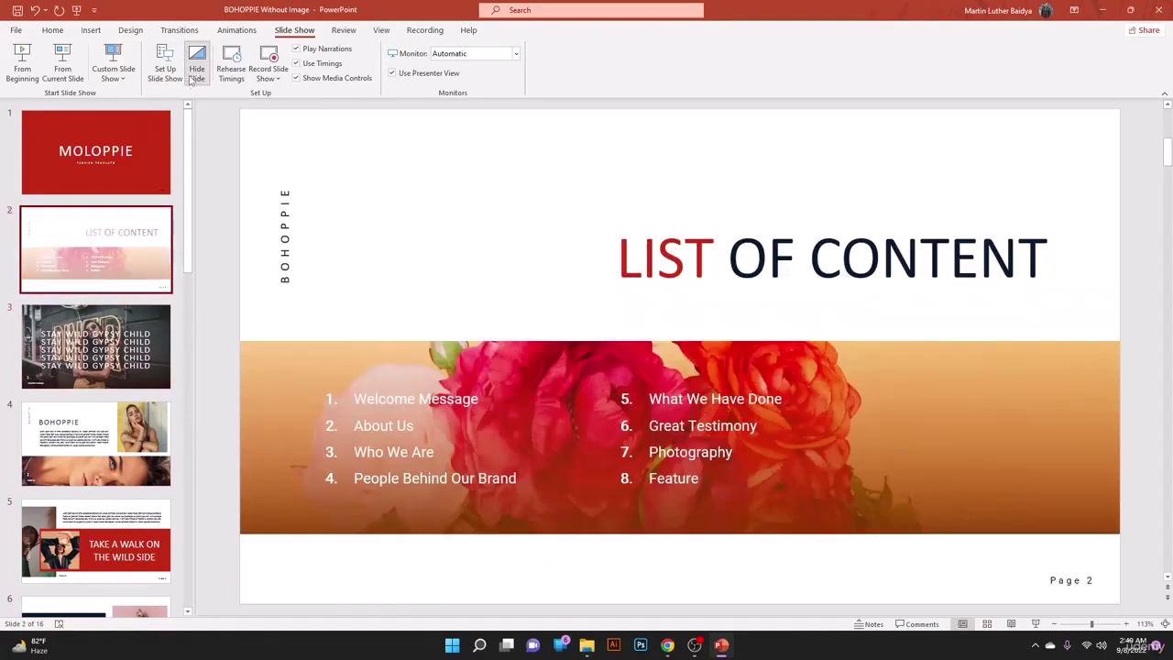
Play the show from slide 1 to check how it advances past hidden slide 2, and exit.
{"action": "left_click", "coordinate": [112, 161]}
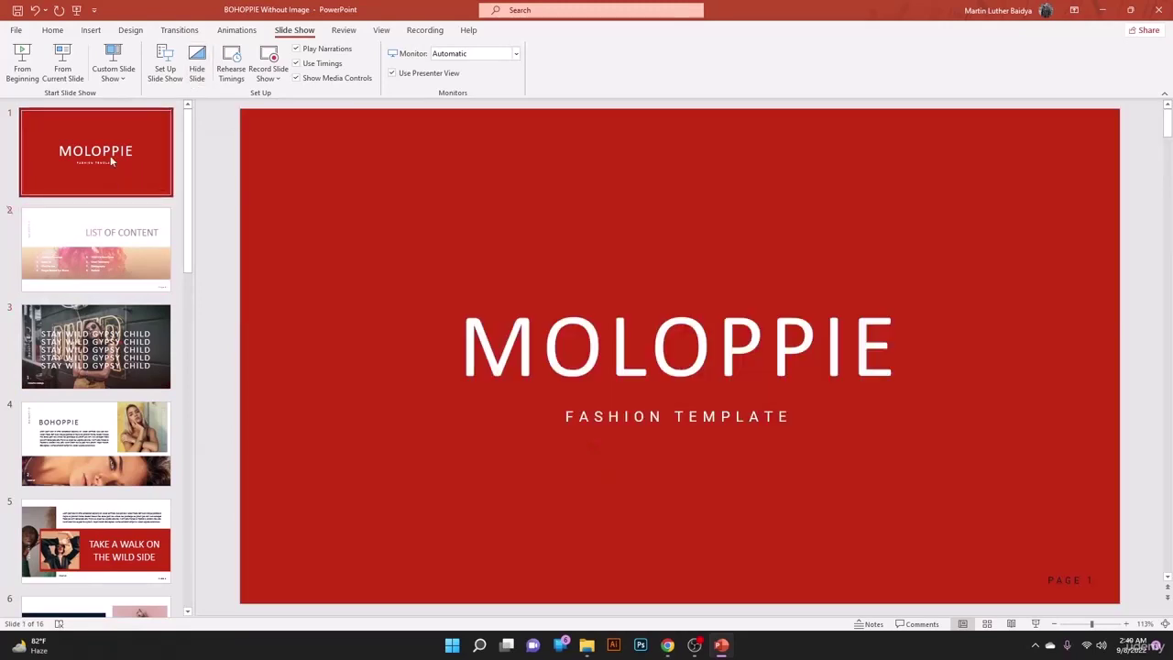
{"action": "left_click", "coordinate": [23, 81]}
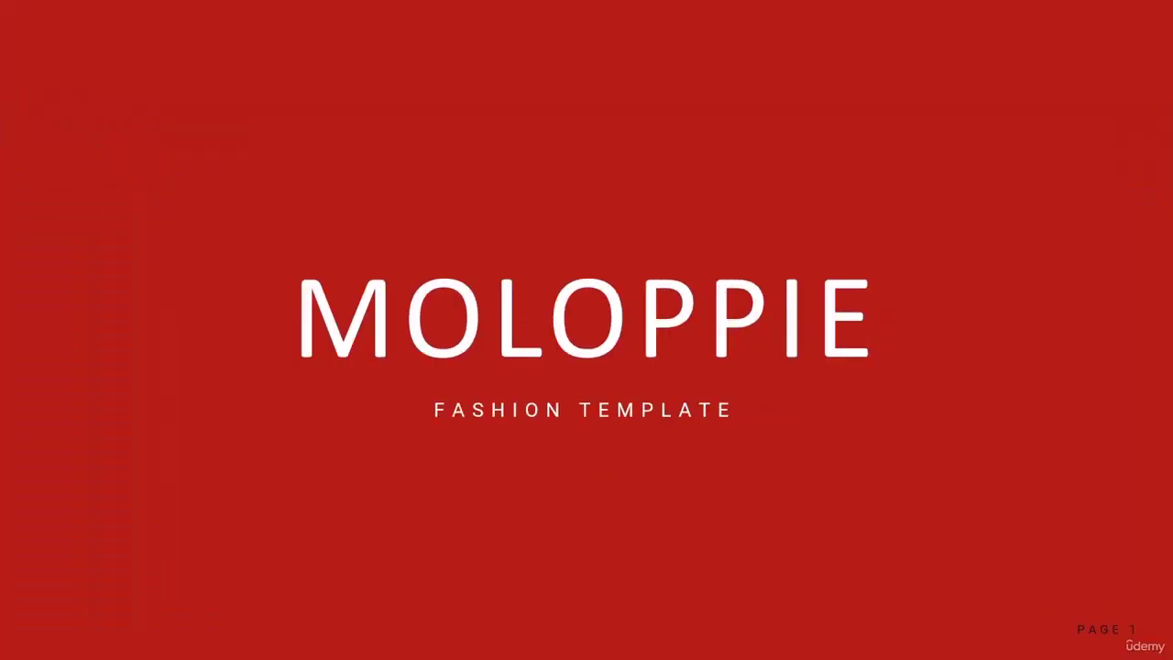
{"action": "left_click", "coordinate": [579, 167]}
{"action": "key", "text": "Left"}
{"action": "key", "text": "Escape"}
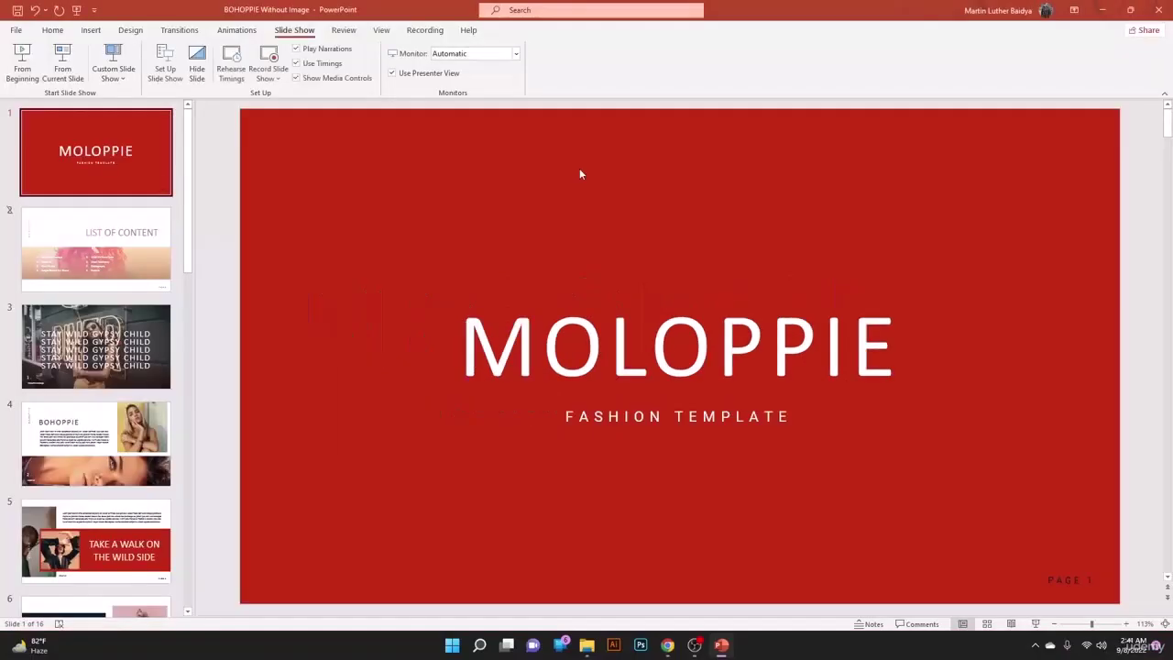
Unhide slide 2, "List of Content", so it is included in the slide show.
{"action": "key", "text": "Down"}
{"action": "left_click", "coordinate": [195, 73]}
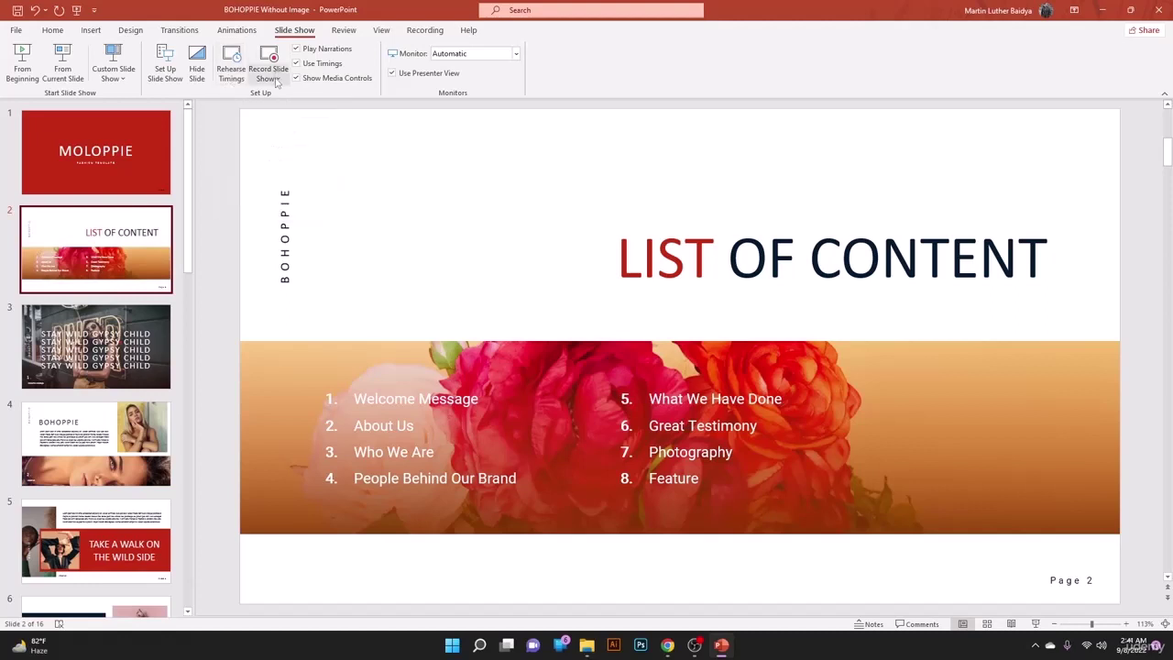
With the monitor on Automatic, start the slide show from the beginning in Presenter View.
{"action": "left_click", "coordinate": [467, 55]}
{"action": "left_click", "coordinate": [458, 69]}
{"action": "left_click", "coordinate": [22, 74]}
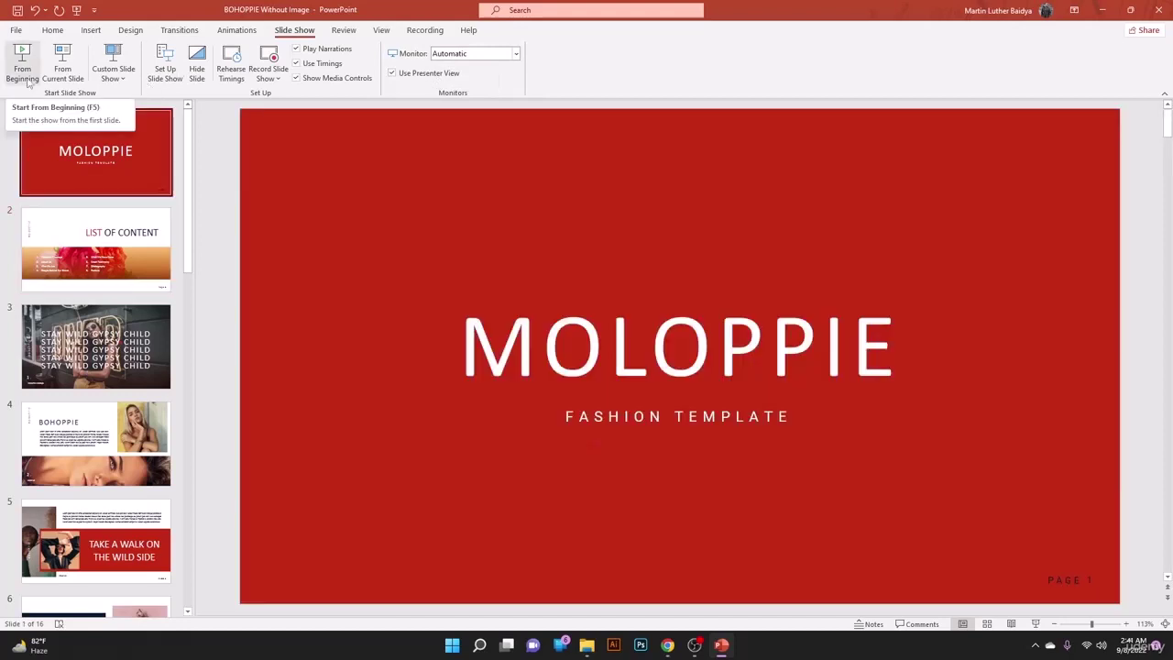
{"action": "right_click", "coordinate": [28, 80]}
{"action": "left_click", "coordinate": [25, 76]}
{"action": "right_click", "coordinate": [480, 145]}
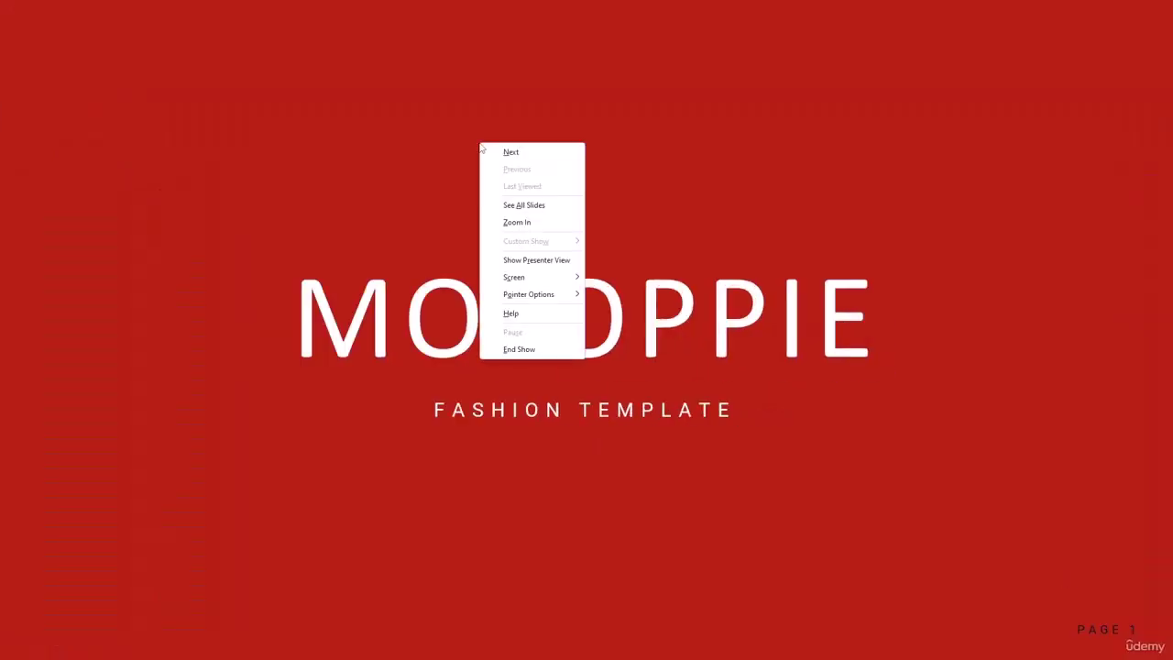
{"action": "left_click", "coordinate": [536, 262]}
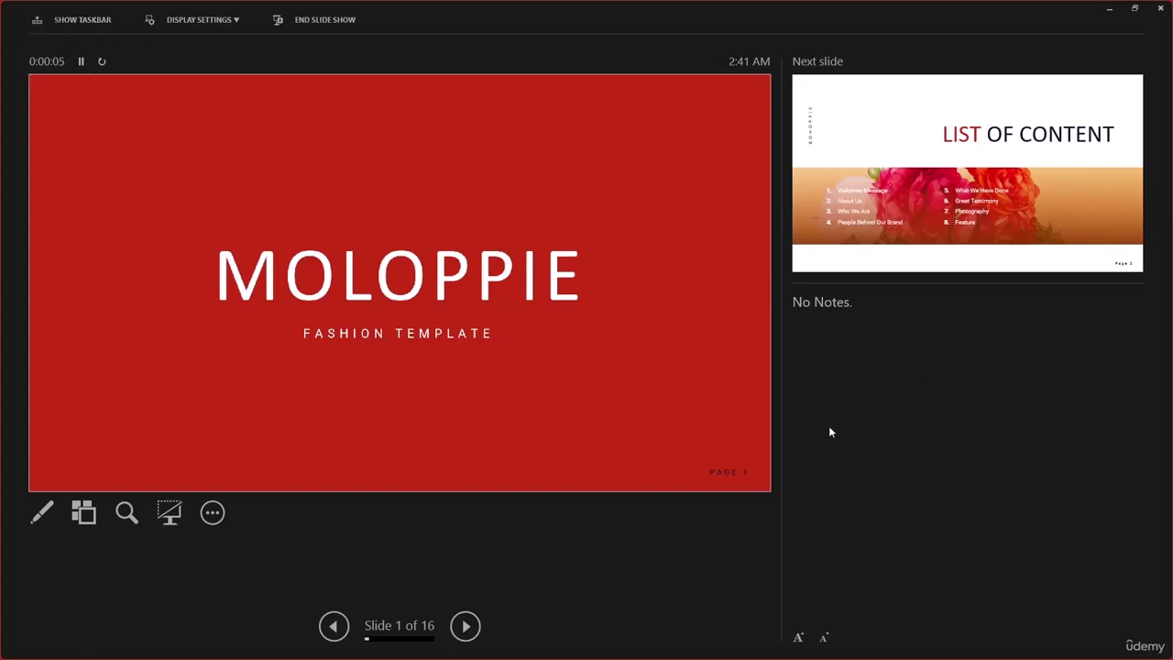
Restore the Presenter View window to a smaller size and reposition it over the full-screen slide.
{"action": "left_click", "coordinate": [1135, 8]}
{"action": "left_click_drag", "start_coordinate": [408, 13], "coordinate": [529, 128]}
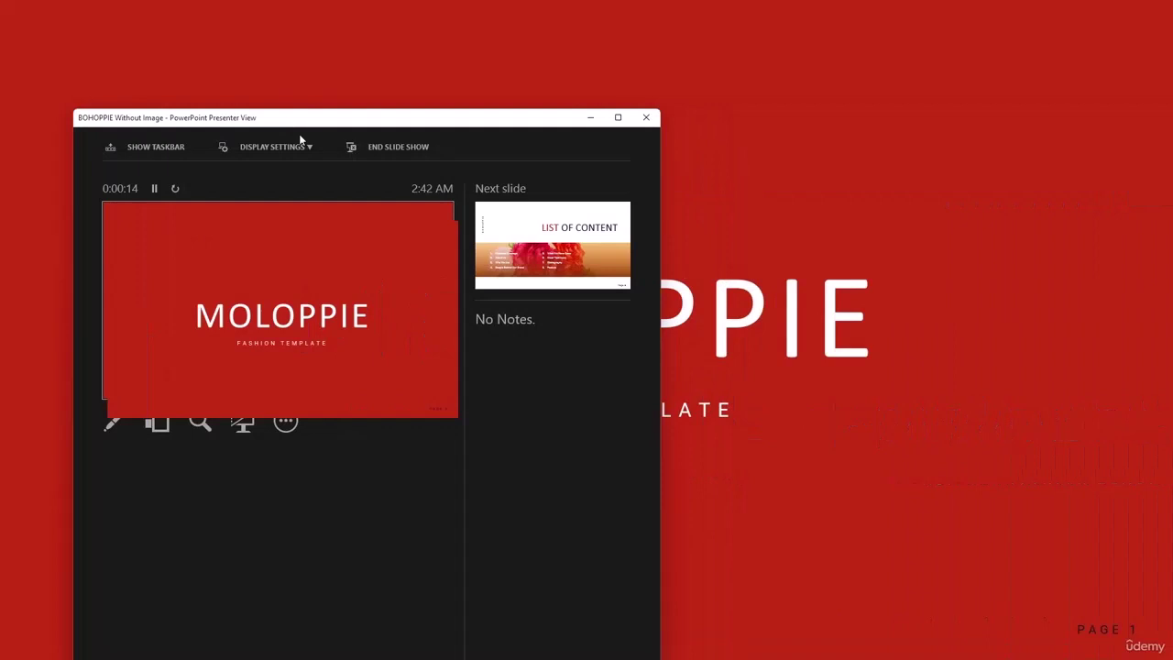
{"action": "left_click_drag", "start_coordinate": [446, 120], "coordinate": [906, 75]}
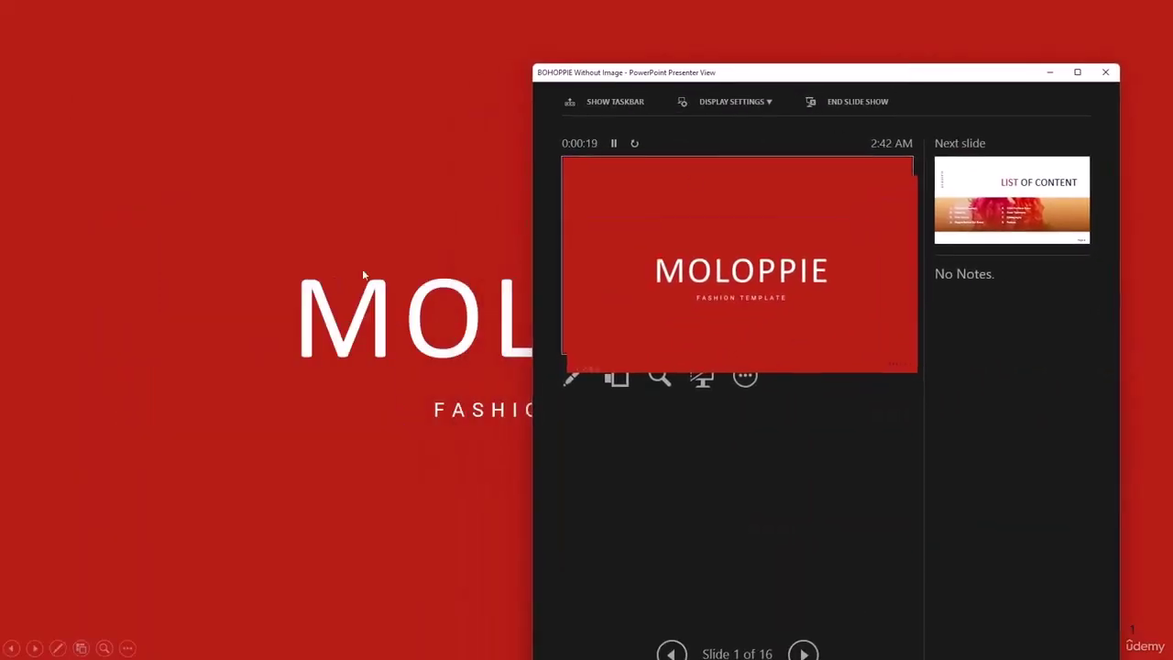
{"action": "left_click_drag", "start_coordinate": [731, 85], "coordinate": [883, 35]}
{"action": "left_click_drag", "start_coordinate": [1116, 32], "coordinate": [1006, 50]}
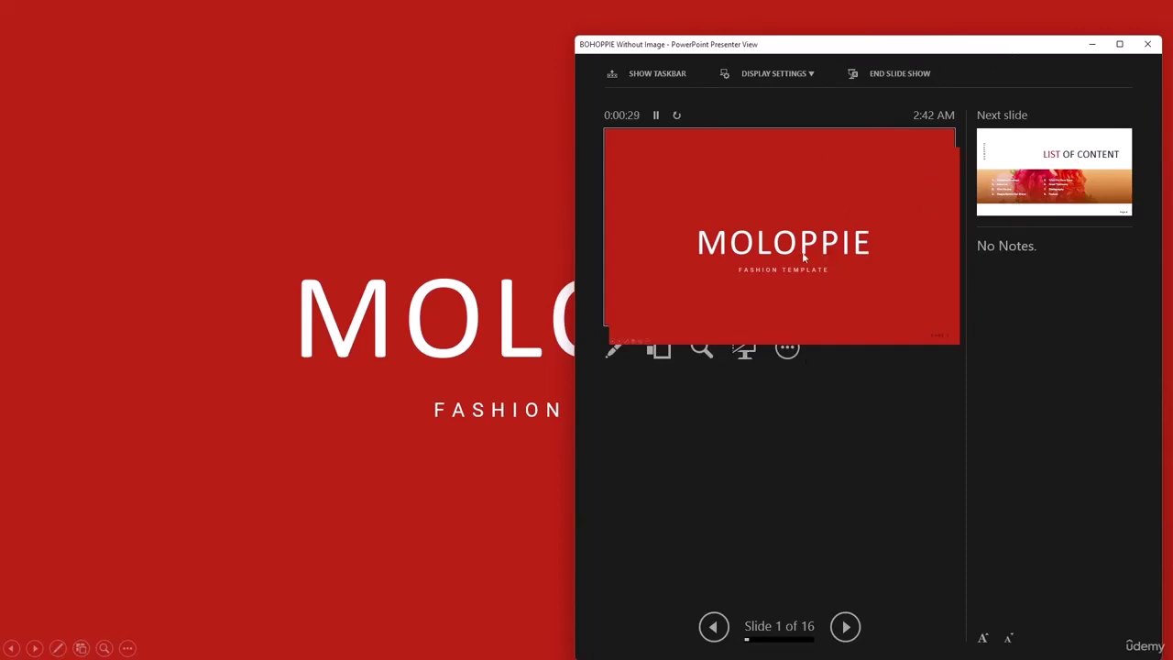
{"action": "left_click_drag", "start_coordinate": [660, 45], "coordinate": [533, 25]}
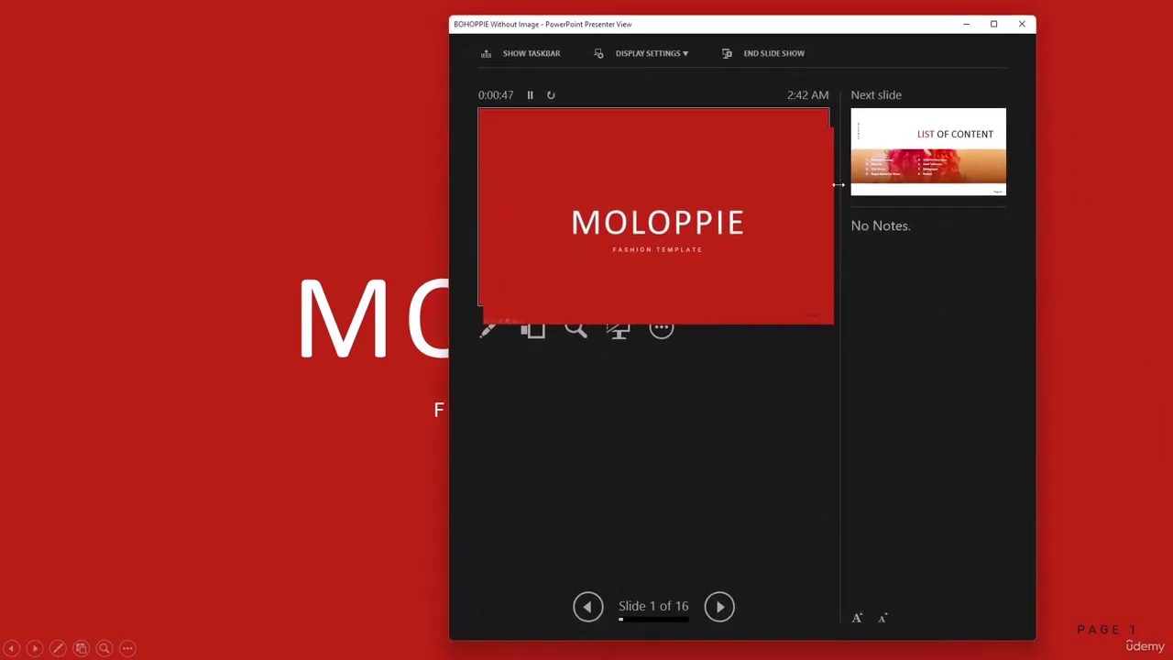
Advance Presenter View to slide 2, exit the show and add the speaker note "Lets Test" to that slide.
{"action": "left_click", "coordinate": [721, 605]}
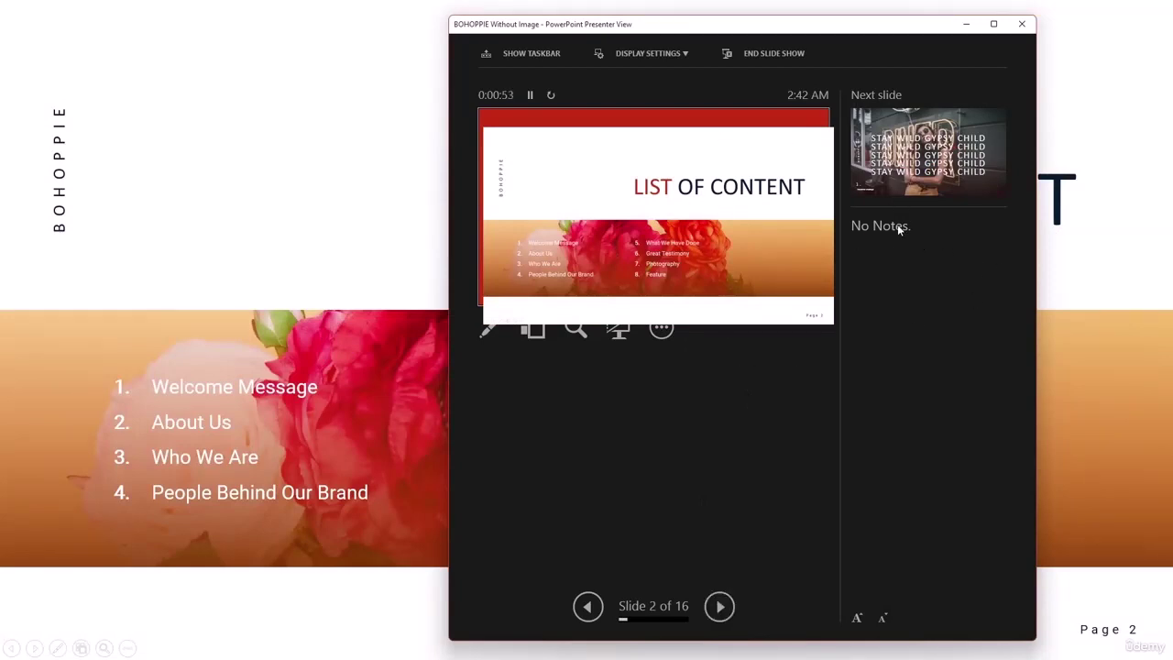
{"action": "left_click", "coordinate": [1020, 26]}
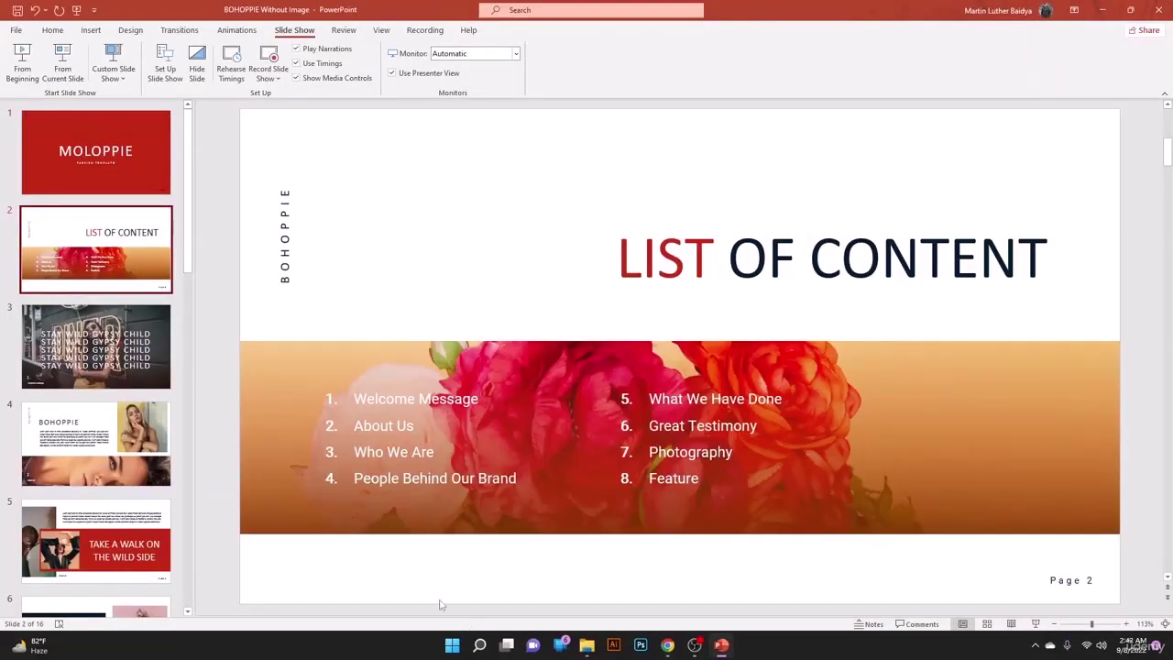
{"action": "left_click", "coordinate": [870, 623]}
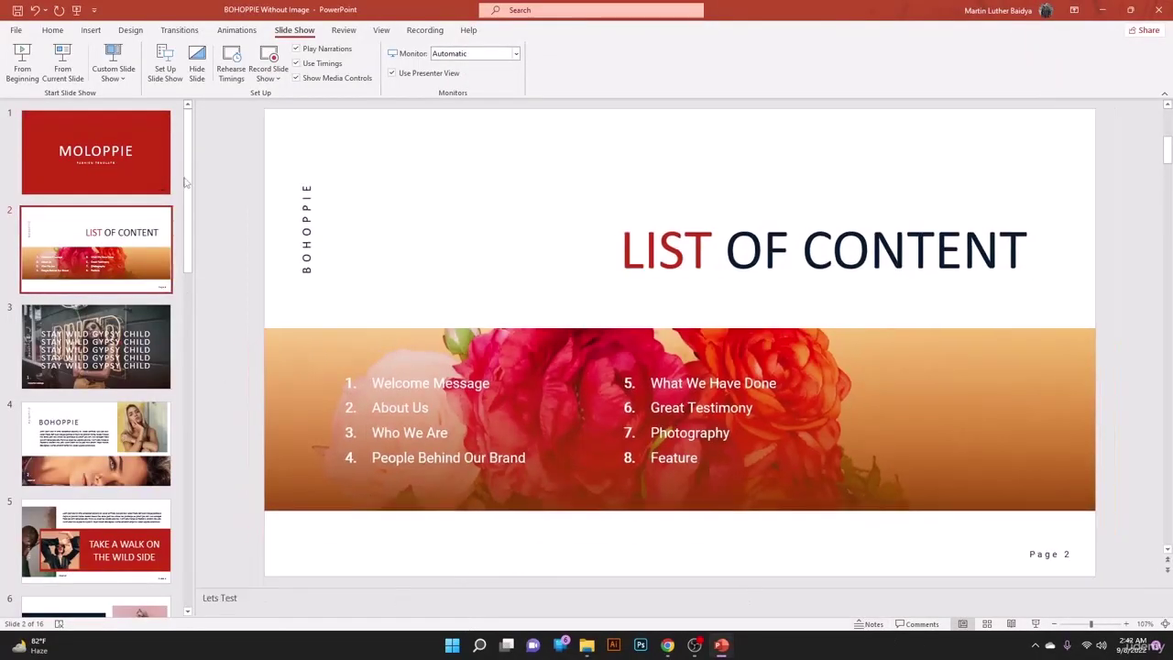
Restart the slide show from slide 1, "MOLOPPIE", and open Presenter View.
{"action": "left_click", "coordinate": [132, 176]}
{"action": "right_click", "coordinate": [132, 177]}
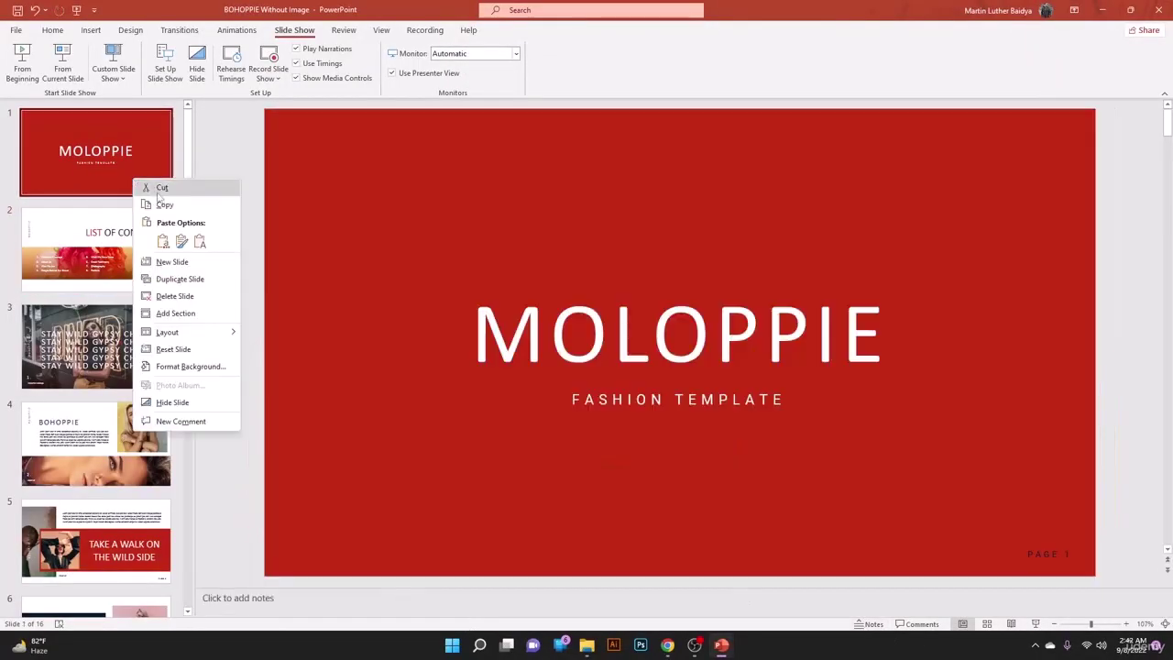
{"action": "left_click", "coordinate": [217, 157]}
{"action": "key", "text": "F5"}
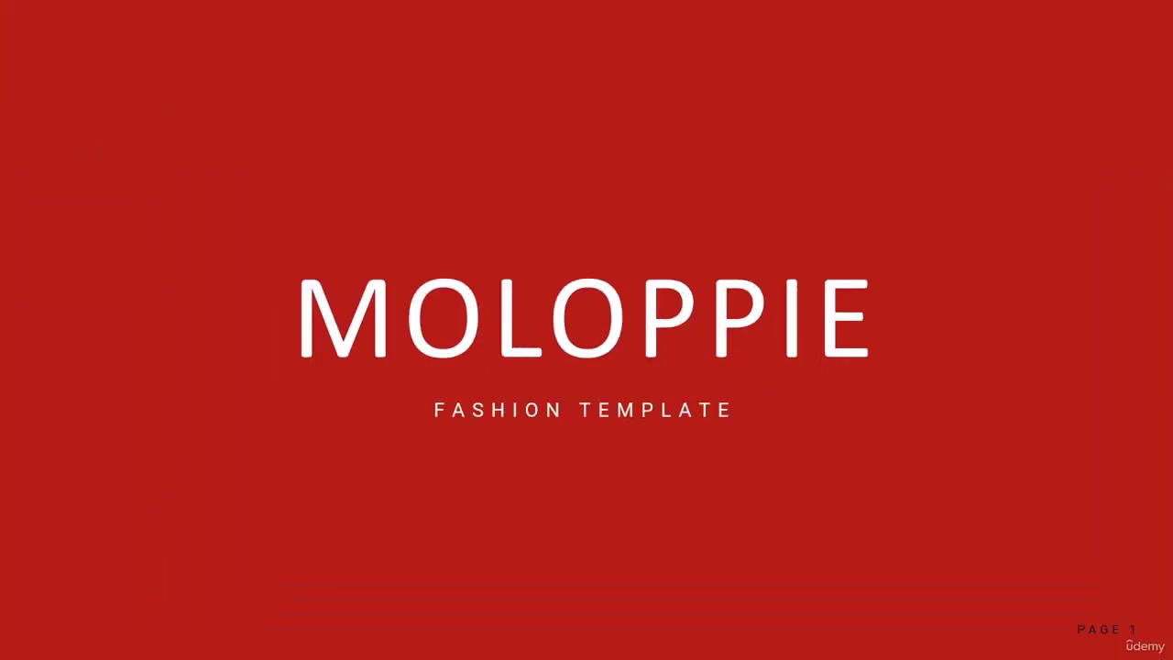
{"action": "right_click", "coordinate": [720, 295]}
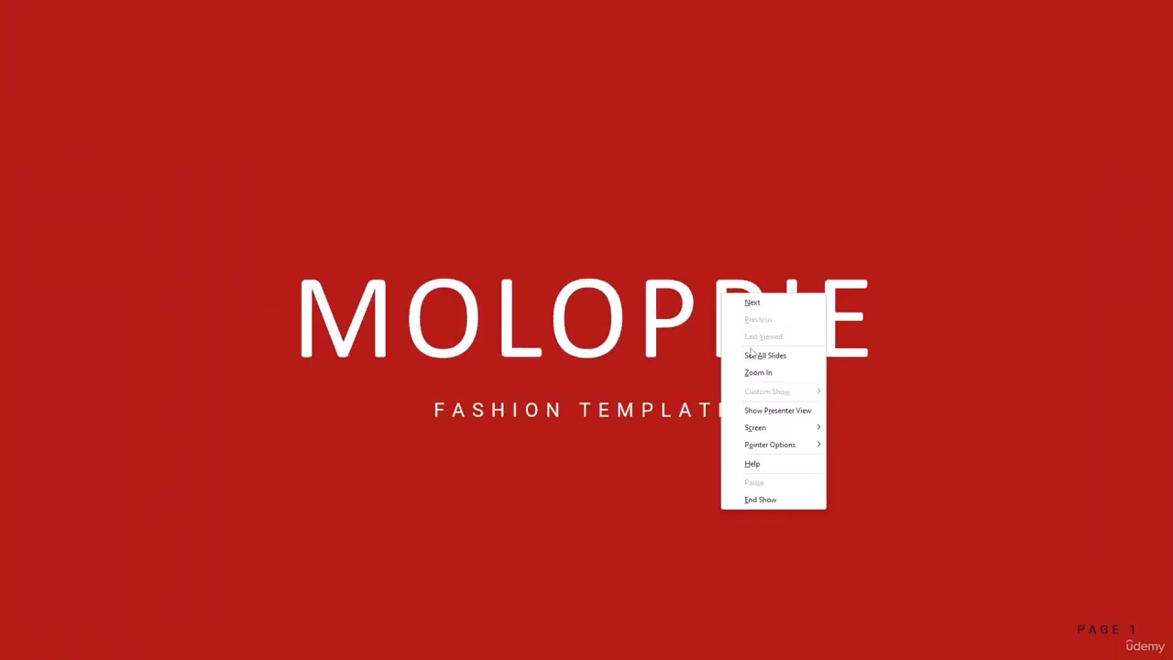
{"action": "left_click", "coordinate": [750, 420]}
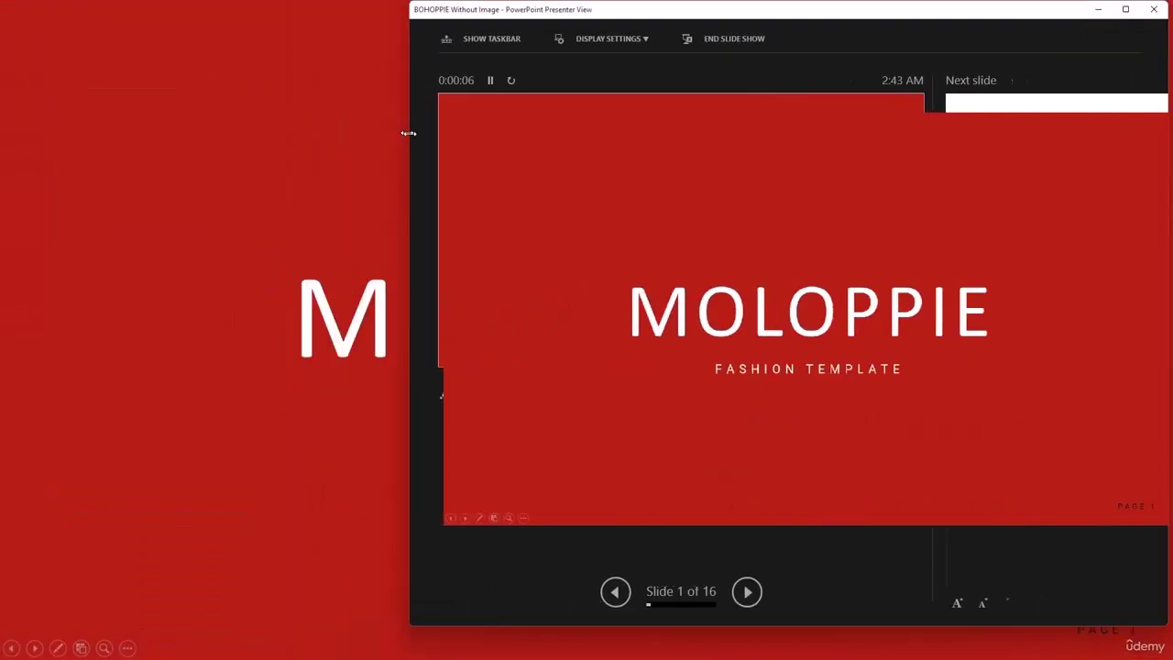
Narrow the Presenter View window so that most of the full-screen slide stays uncovered.
{"action": "left_click_drag", "start_coordinate": [406, 131], "coordinate": [686, 168]}
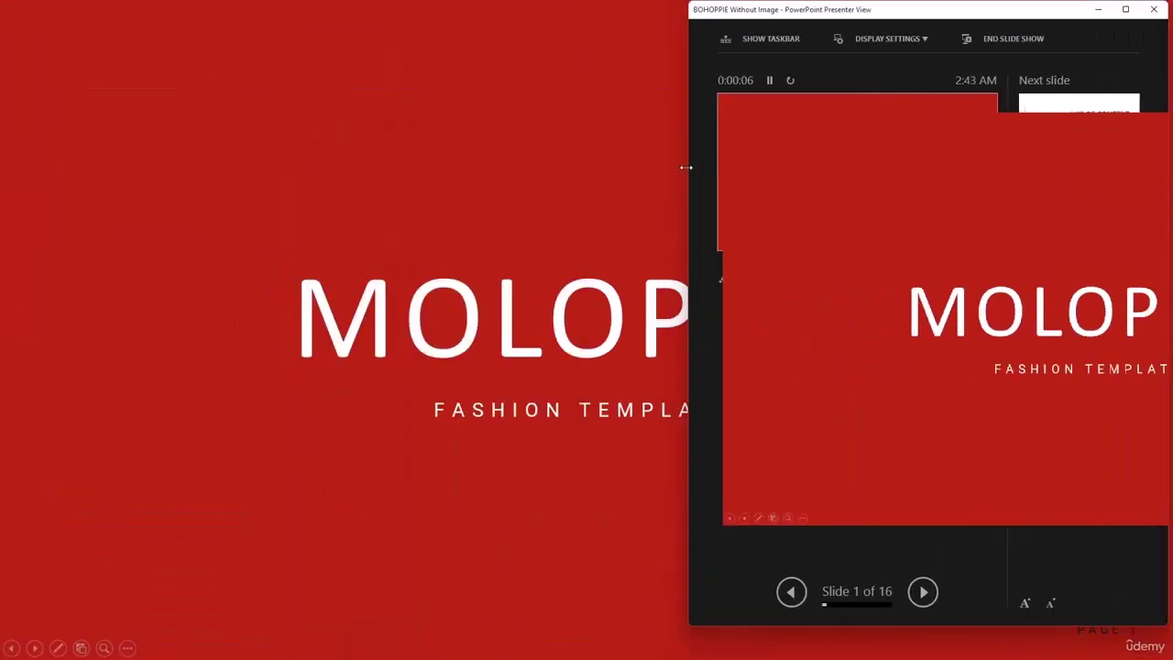
{"action": "left_click", "coordinate": [1126, 9]}
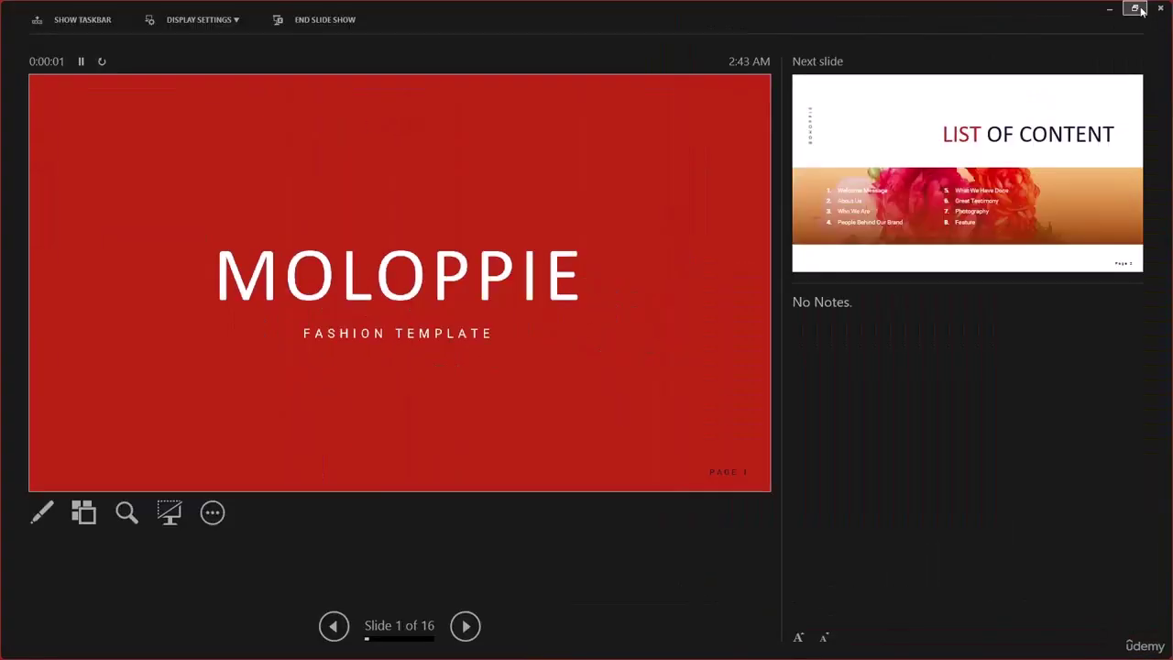
{"action": "left_click", "coordinate": [1136, 9]}
{"action": "left_click_drag", "start_coordinate": [5, 178], "coordinate": [715, 269]}
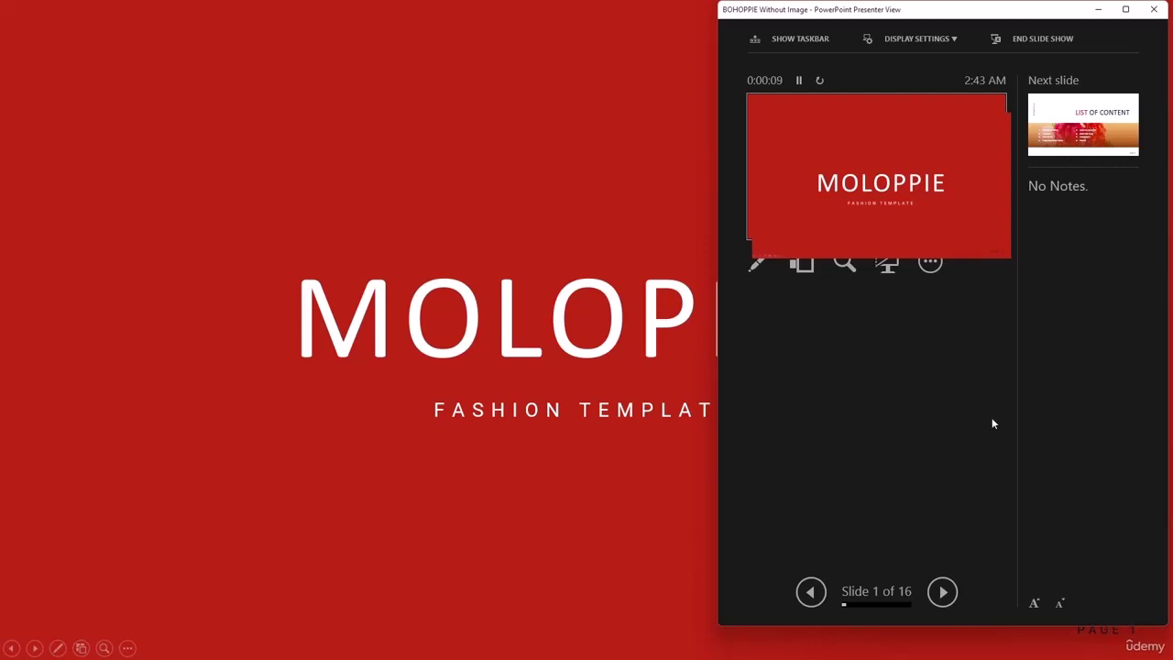
Advance through slides 2 and 3 in Presenter View to check their notes, and end the slide show.
{"action": "left_click", "coordinate": [942, 592]}
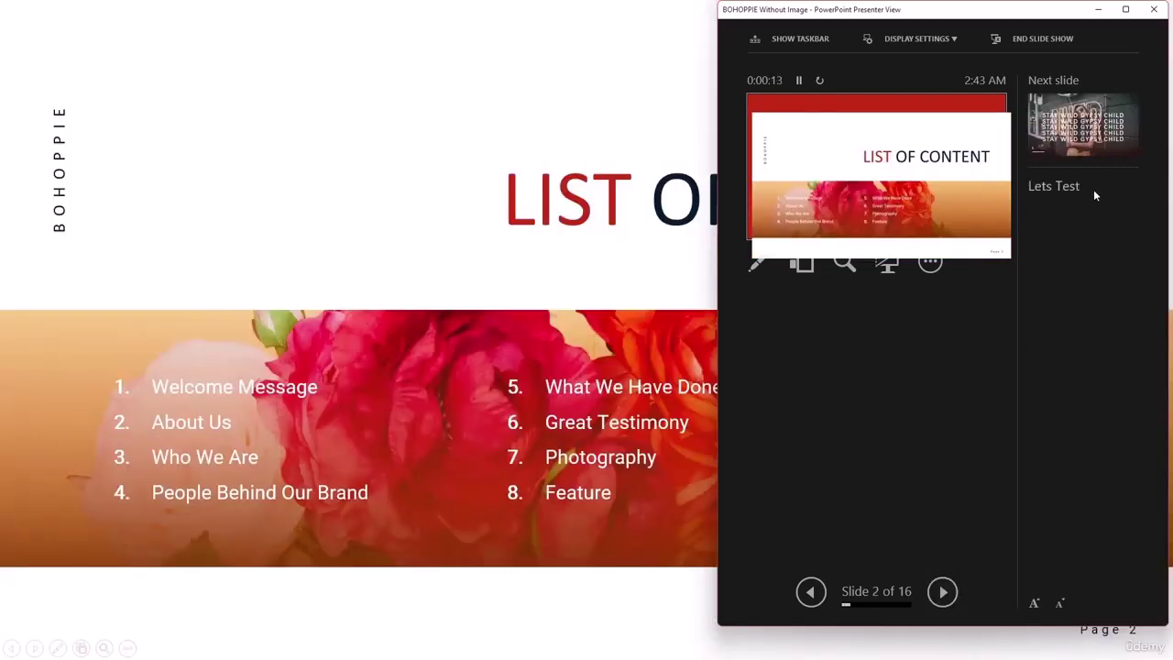
{"action": "left_click_drag", "start_coordinate": [953, 14], "coordinate": [940, 53]}
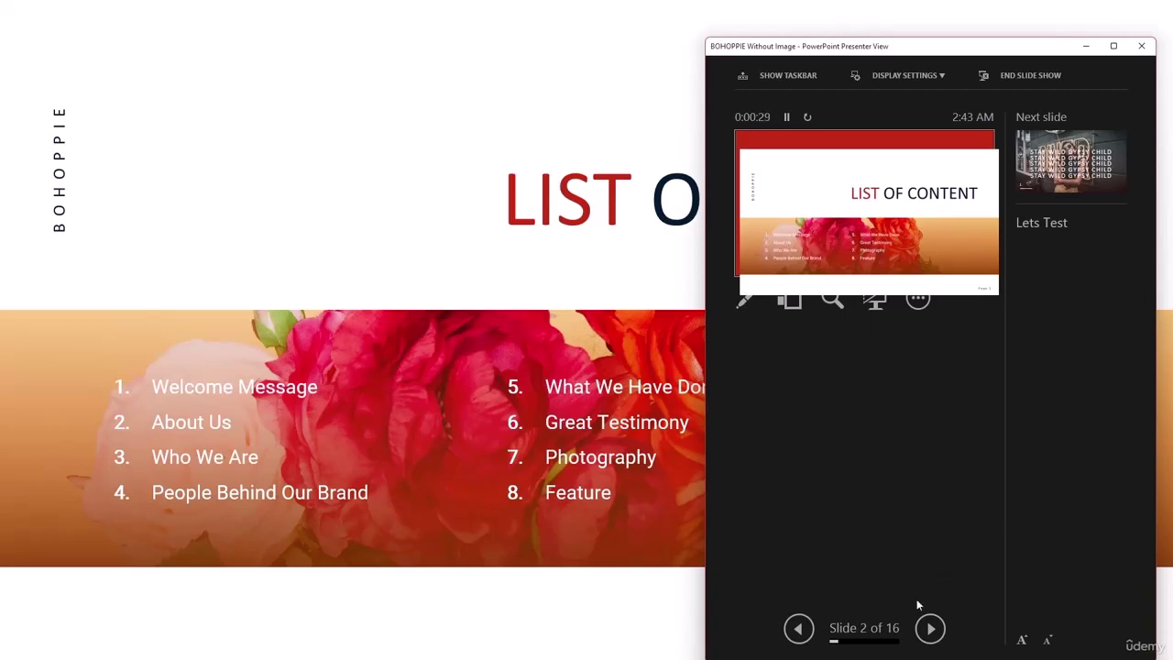
{"action": "left_click", "coordinate": [930, 628]}
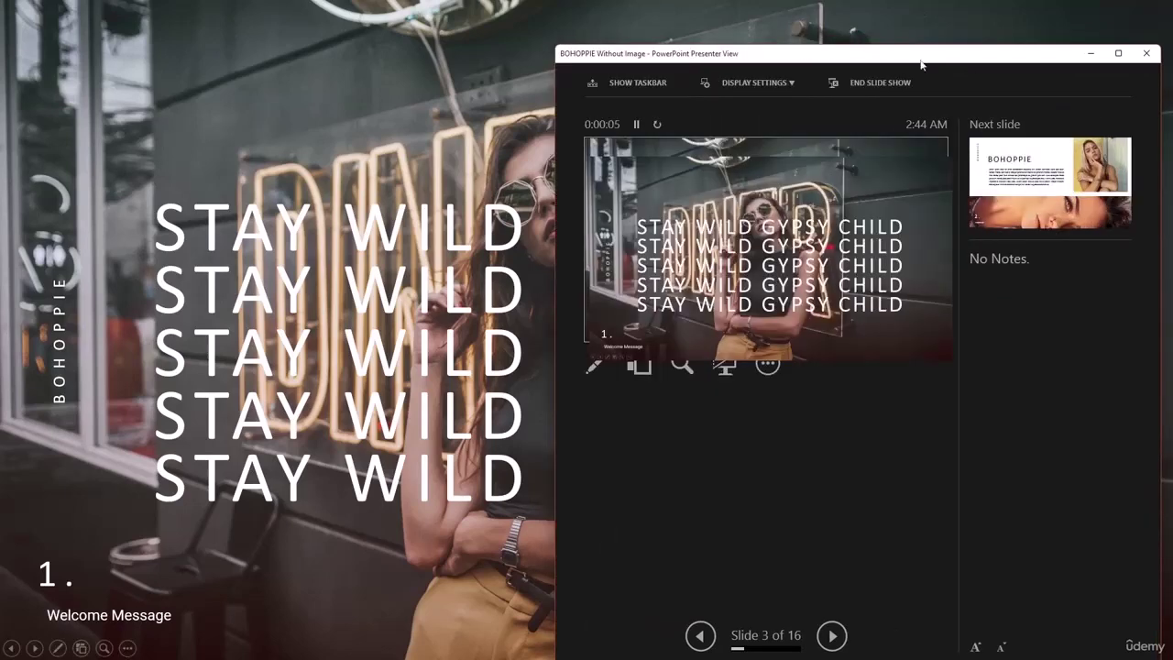
{"action": "left_click", "coordinate": [886, 87]}
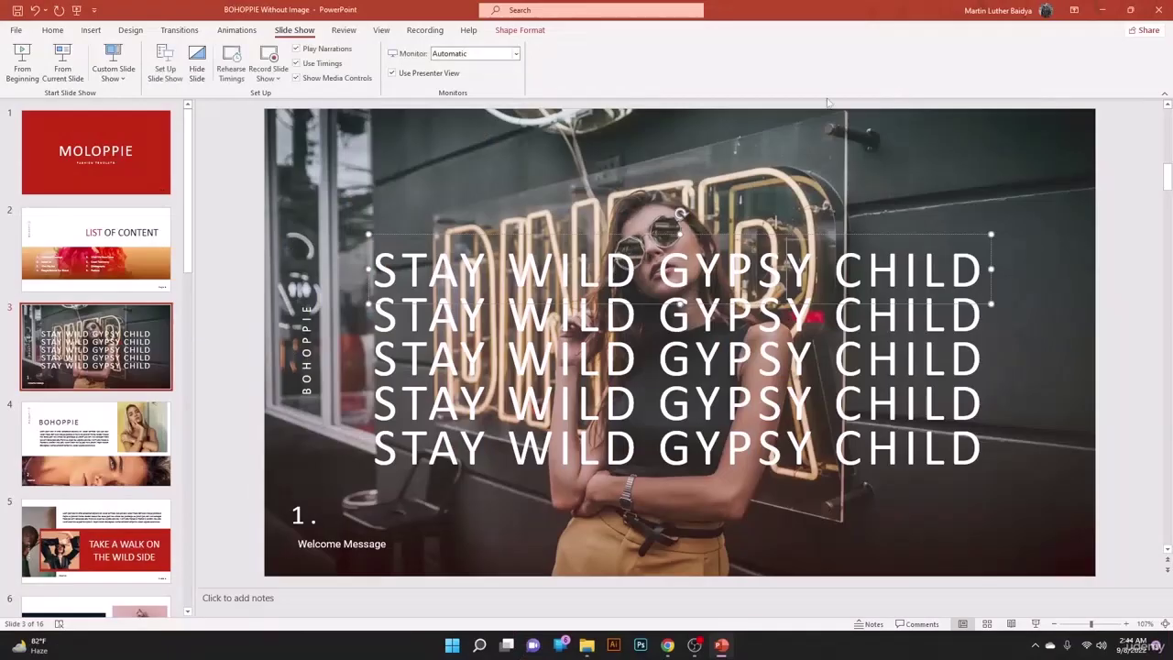
{"action": "left_click", "coordinate": [108, 163]}
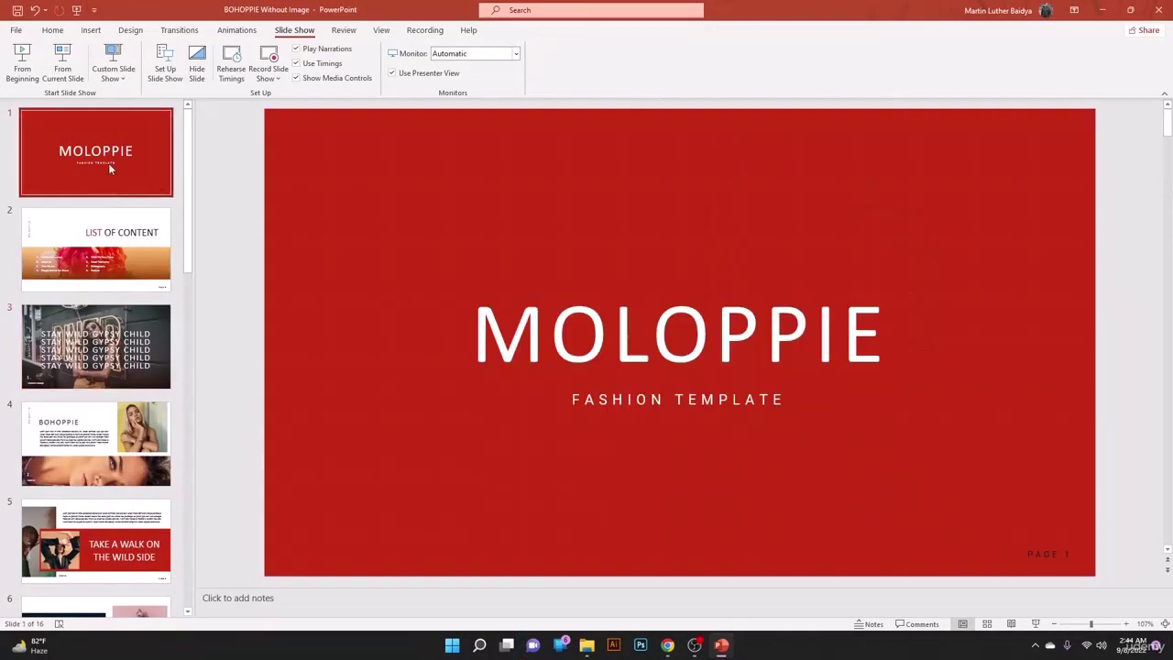
{"action": "scroll", "coordinate": [108, 163], "scroll_direction": "down", "scroll_amount": 8}
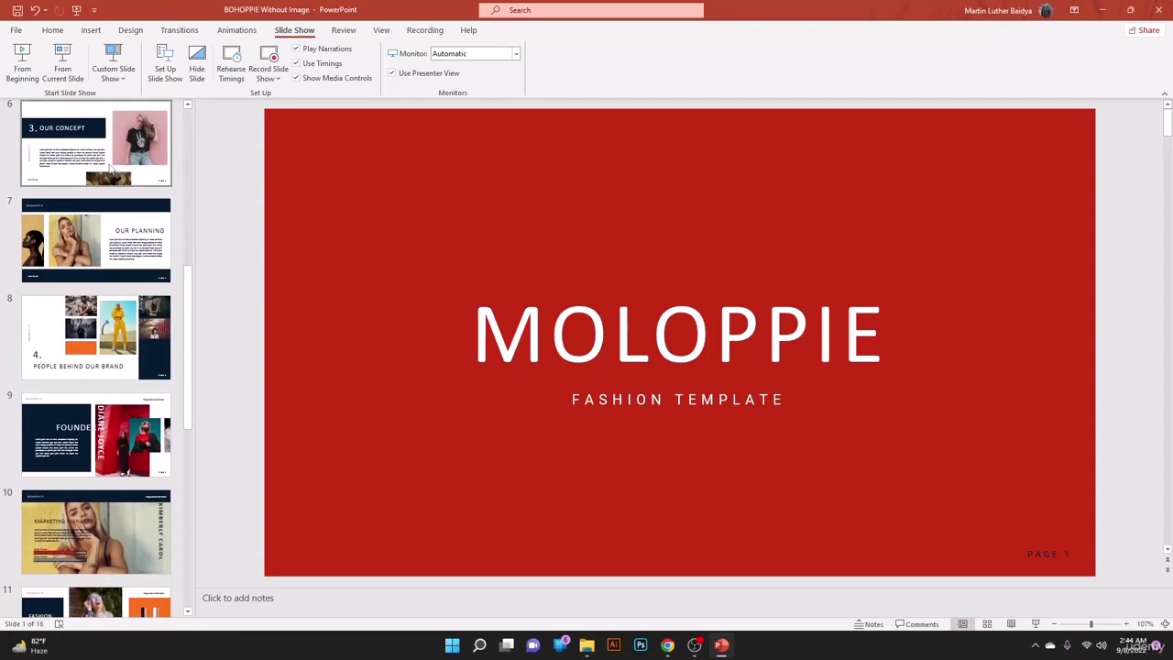
{"action": "left_click", "coordinate": [92, 236]}
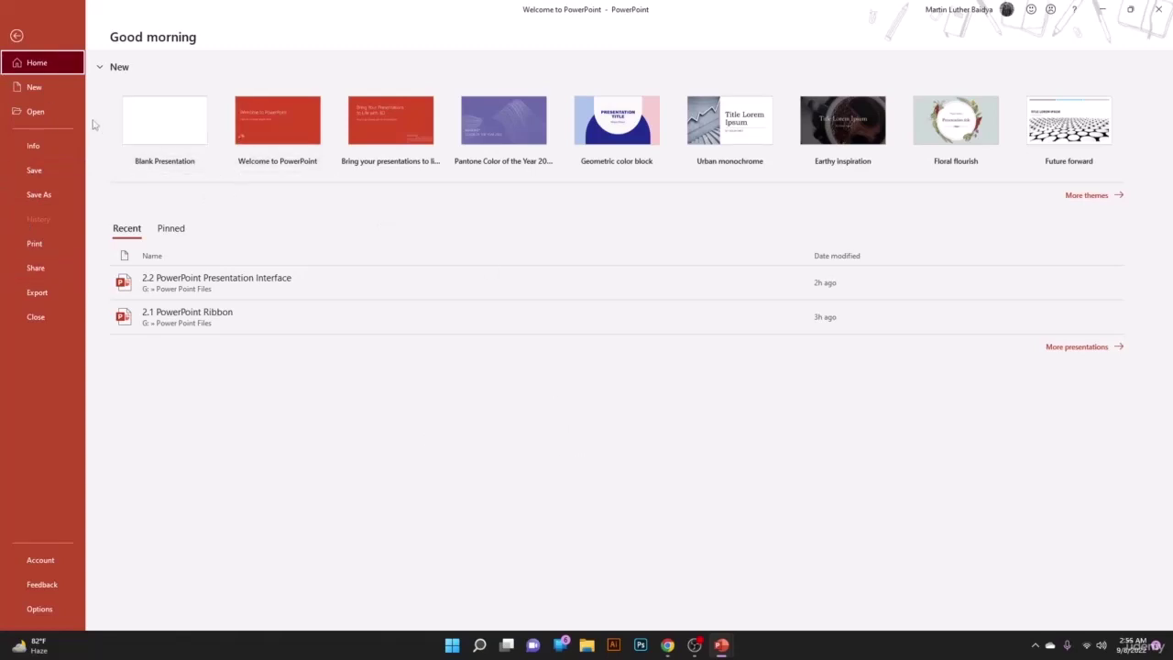
Browse the templates for new presentations, including the Presentations and Education suggested searches.
{"action": "left_click", "coordinate": [60, 84]}
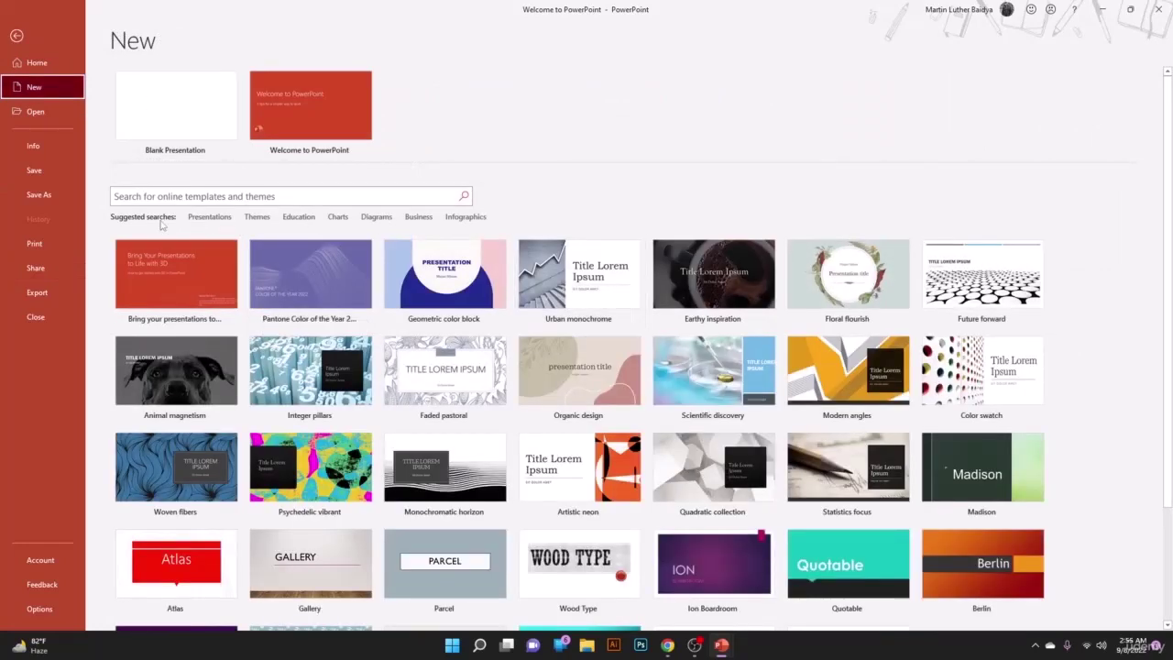
{"action": "scroll", "coordinate": [425, 379], "scroll_direction": "down", "scroll_amount": 3}
{"action": "scroll", "coordinate": [343, 296], "scroll_direction": "up", "scroll_amount": 2}
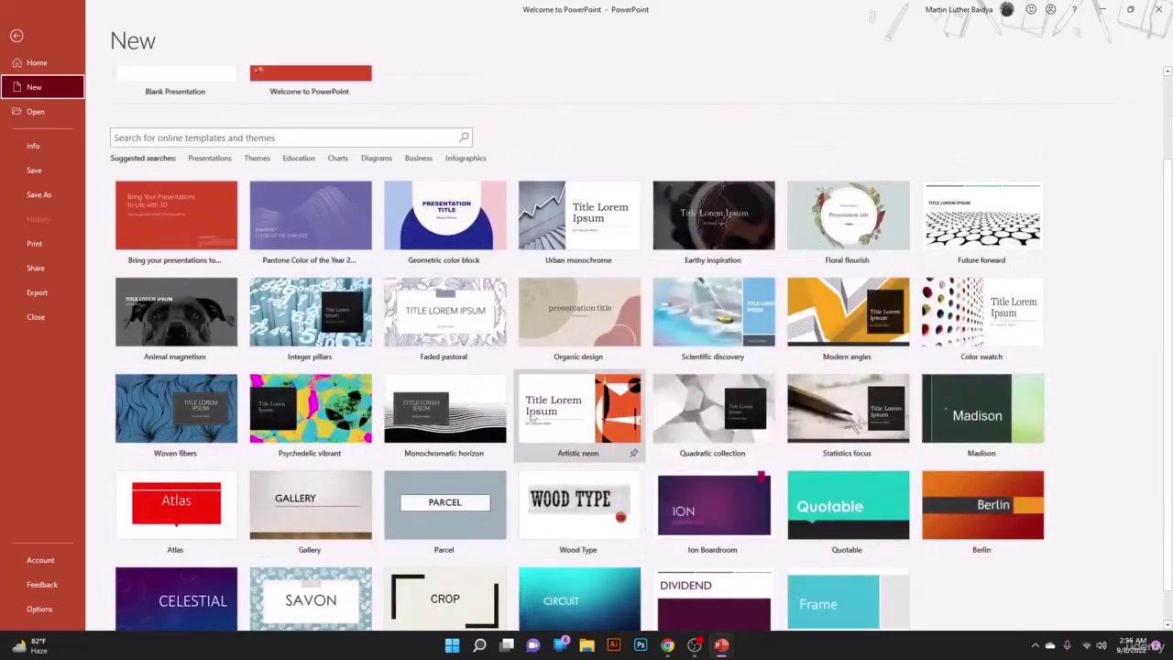
{"action": "left_click", "coordinate": [209, 160]}
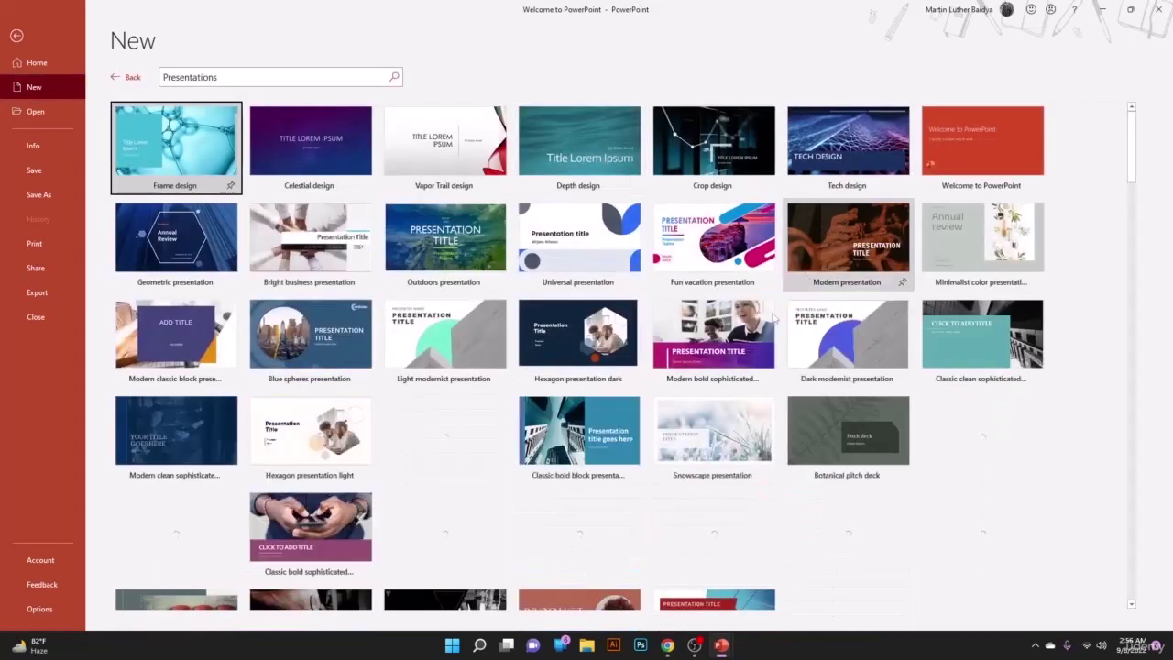
{"action": "scroll", "coordinate": [822, 376], "scroll_direction": "down", "scroll_amount": 2}
{"action": "scroll", "coordinate": [820, 373], "scroll_direction": "up", "scroll_amount": 2}
{"action": "left_click", "coordinate": [128, 77]}
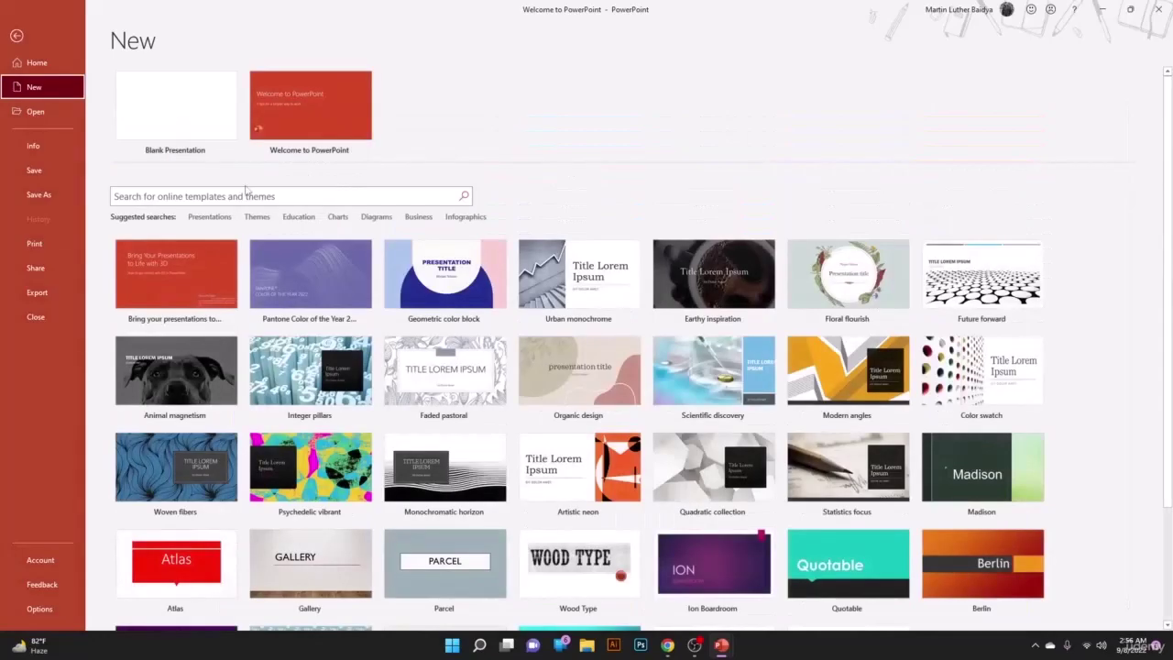
{"action": "left_click", "coordinate": [299, 218]}
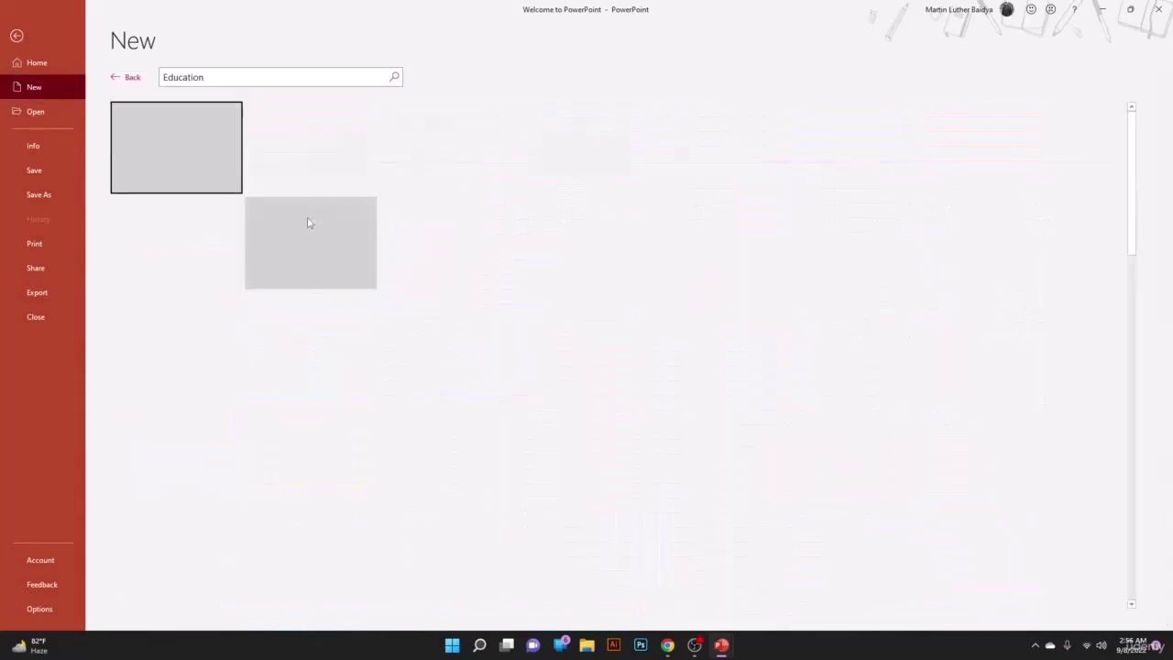
{"action": "key", "text": "alt+Left"}
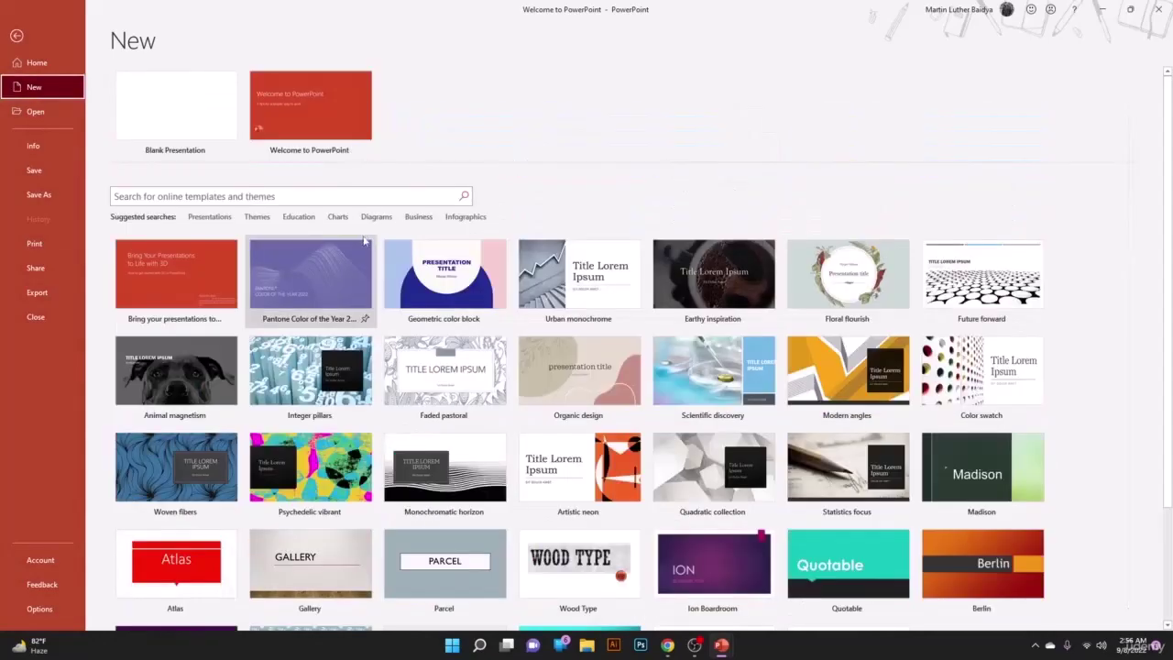
Create a presentation from the "School design" template found among the Business templates.
{"action": "left_click", "coordinate": [421, 219]}
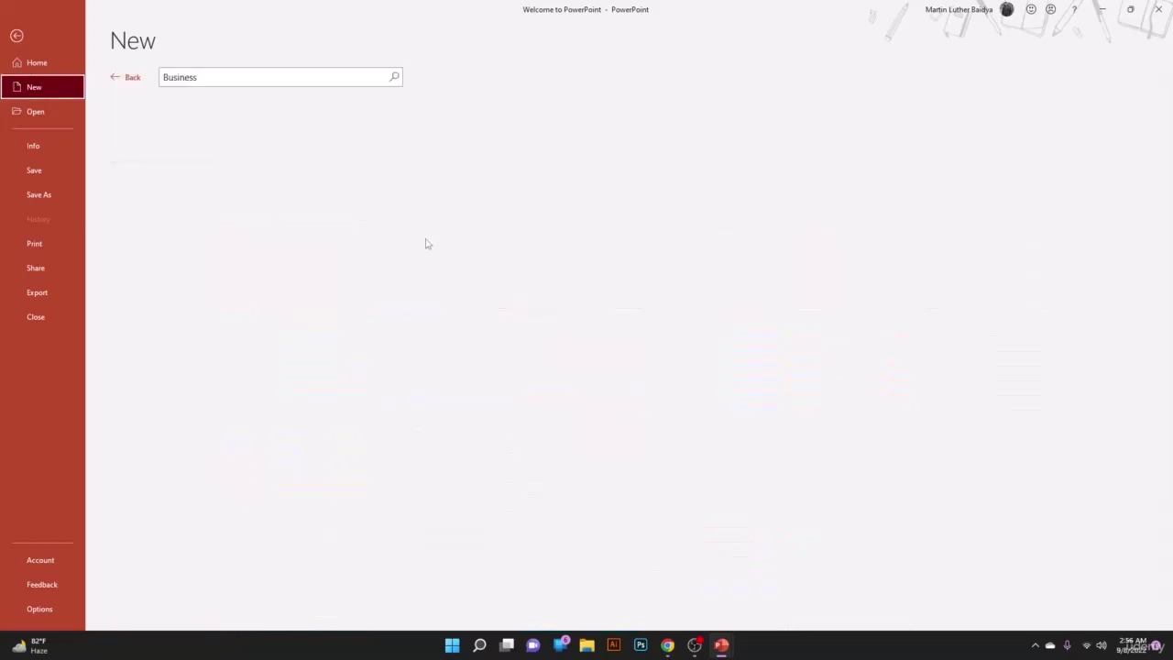
{"action": "scroll", "coordinate": [899, 417], "scroll_direction": "down", "scroll_amount": 3}
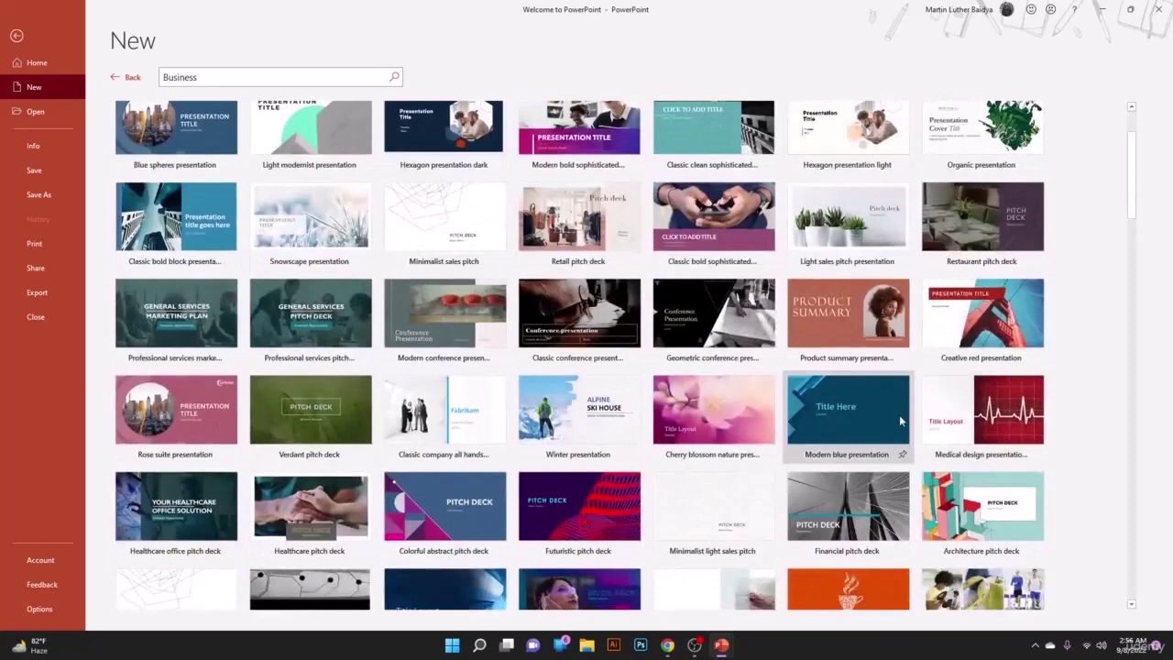
{"action": "scroll", "coordinate": [899, 416], "scroll_direction": "down", "scroll_amount": 5}
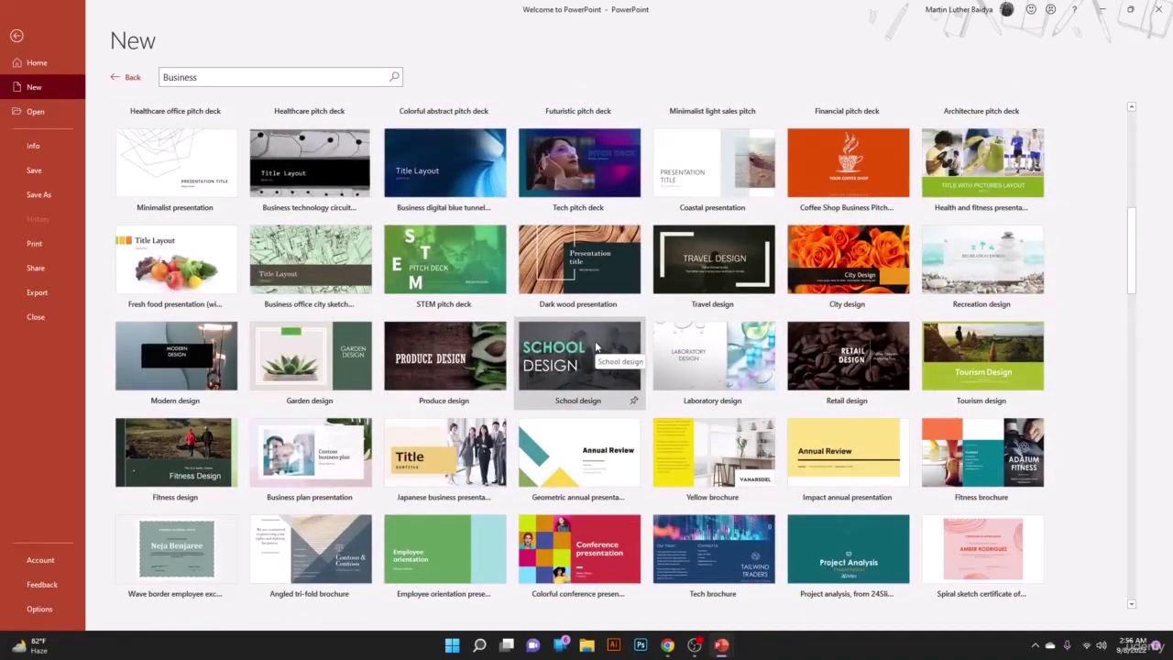
{"action": "double_click", "coordinate": [596, 348]}
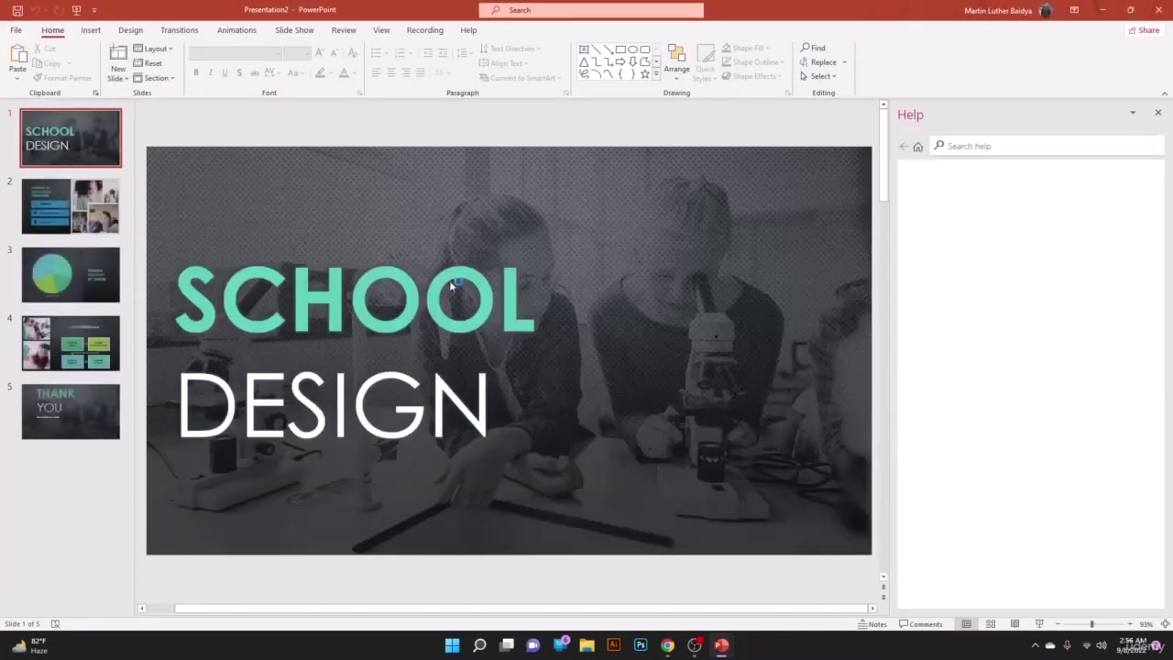
Look through slides 2 to 5 of the School design presentation, return to slide 1 and close the Help pane.
{"action": "left_click", "coordinate": [69, 206]}
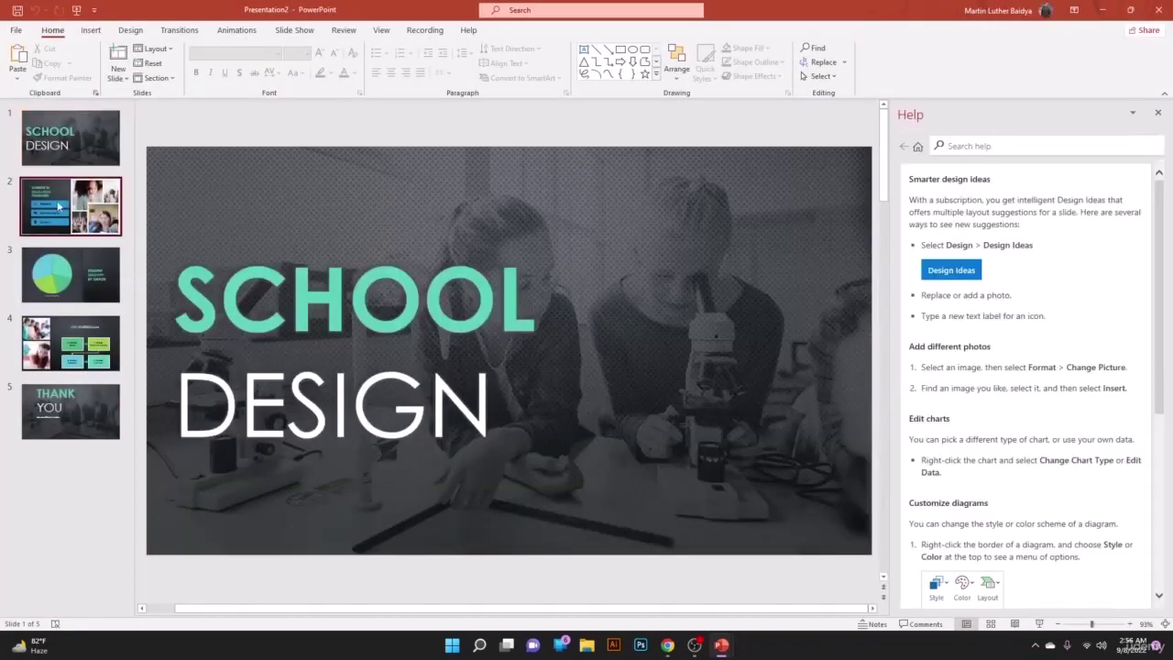
{"action": "key", "text": "Down"}
{"action": "key", "text": "Down"}
{"action": "key", "text": "Down"}
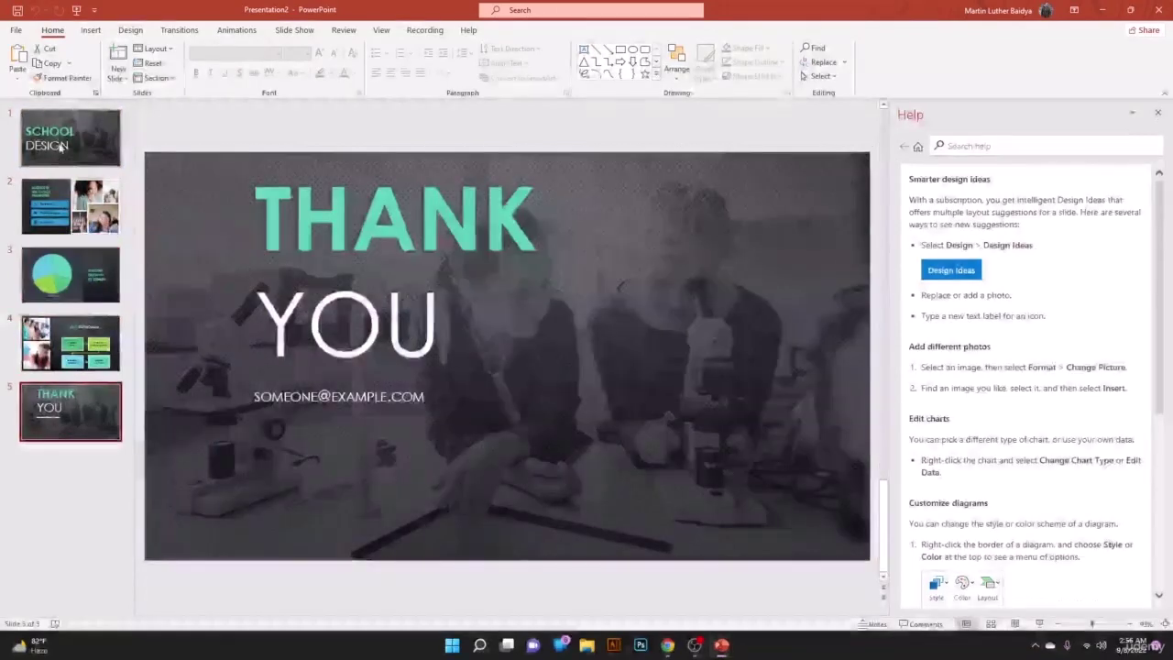
{"action": "left_click", "coordinate": [59, 147]}
{"action": "left_click", "coordinate": [1157, 112]}
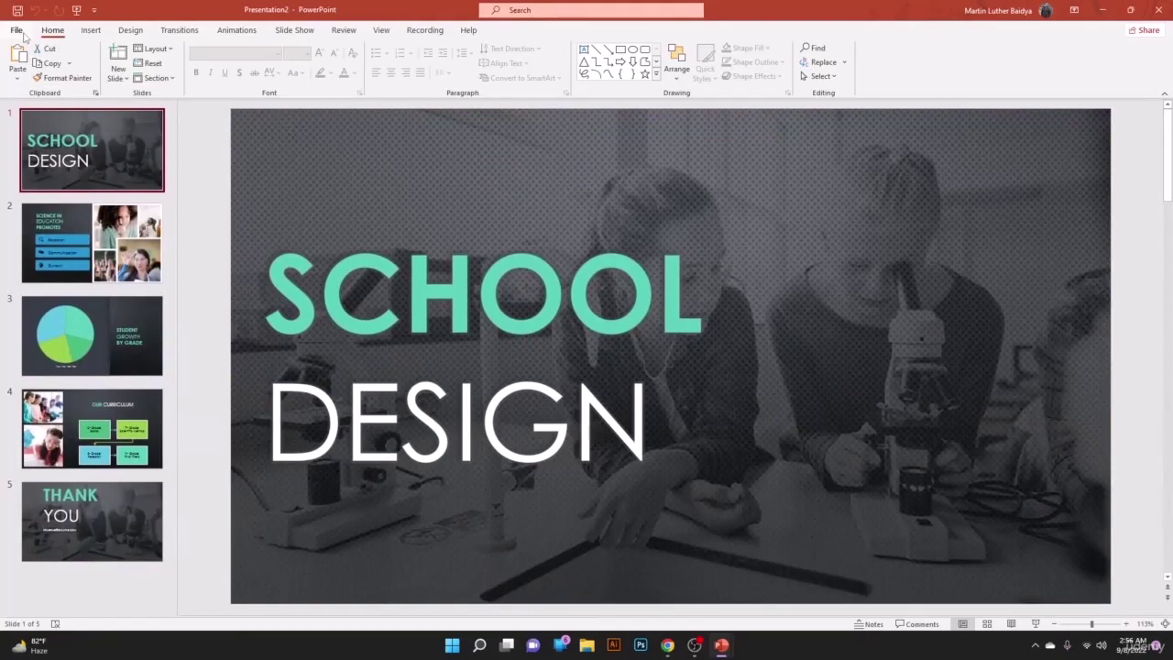
Create a new blank presentation.
{"action": "left_click", "coordinate": [24, 35]}
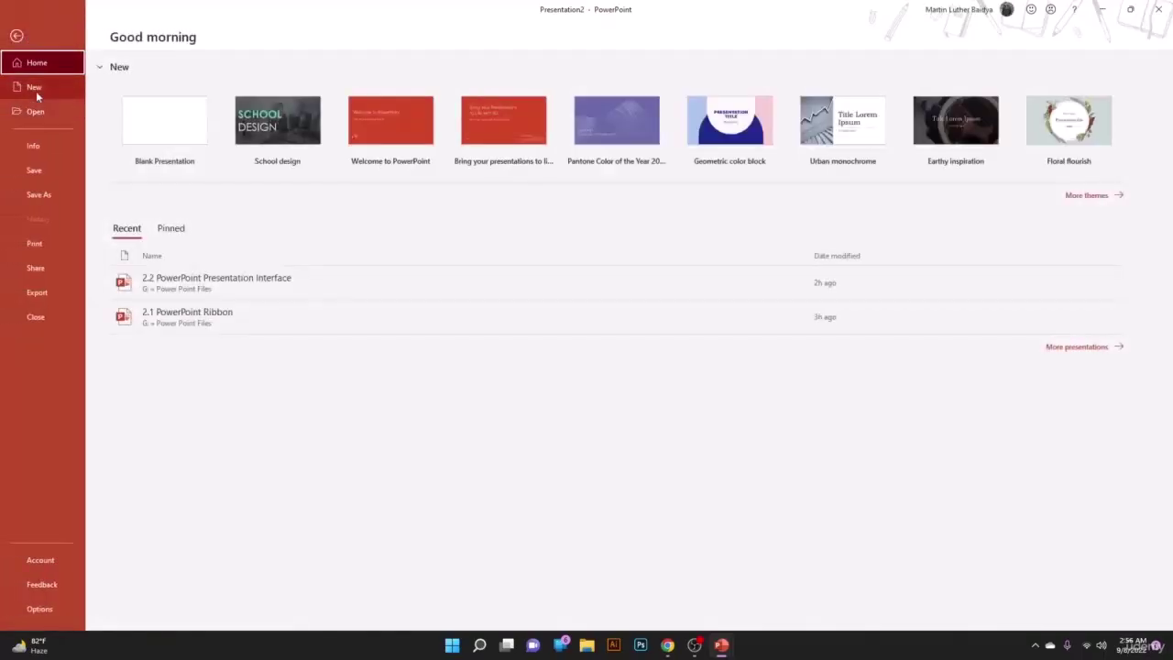
{"action": "left_click", "coordinate": [35, 88]}
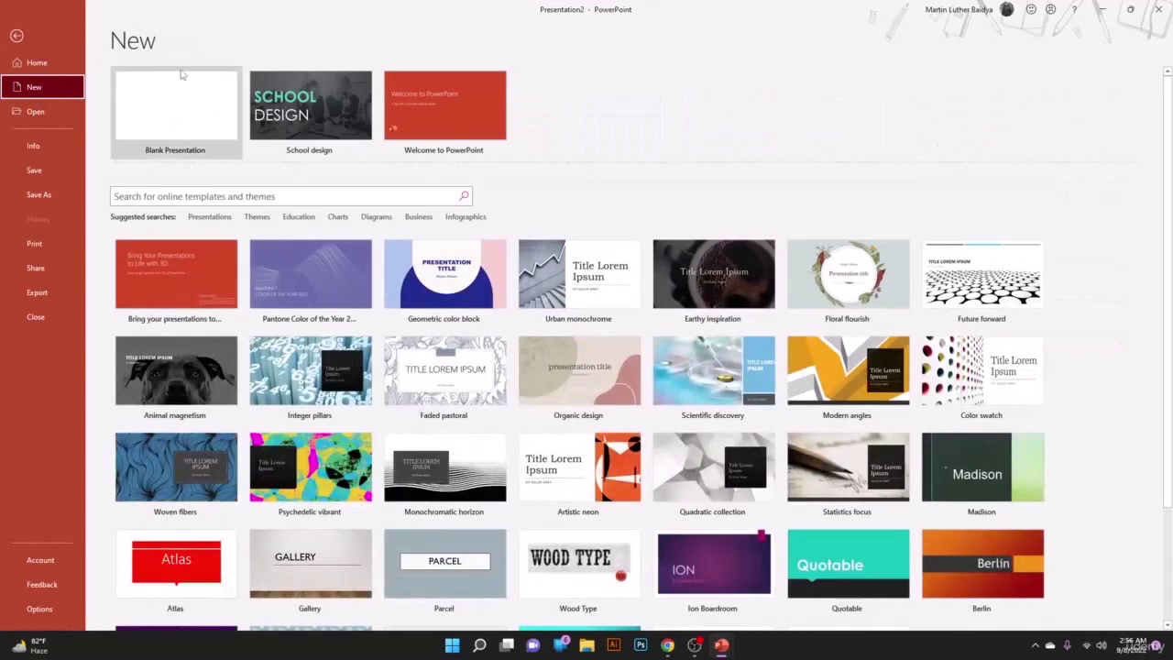
{"action": "left_click", "coordinate": [184, 129]}
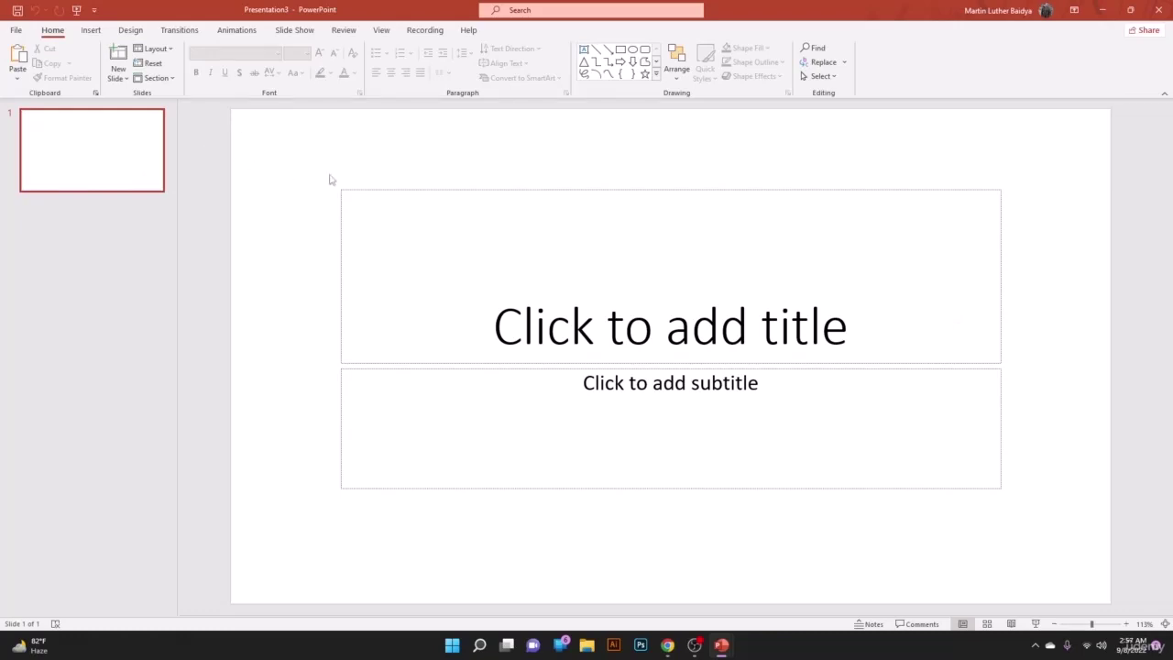
Apply the Slate design theme from the full theme gallery to the blank presentation.
{"action": "left_click", "coordinate": [133, 31]}
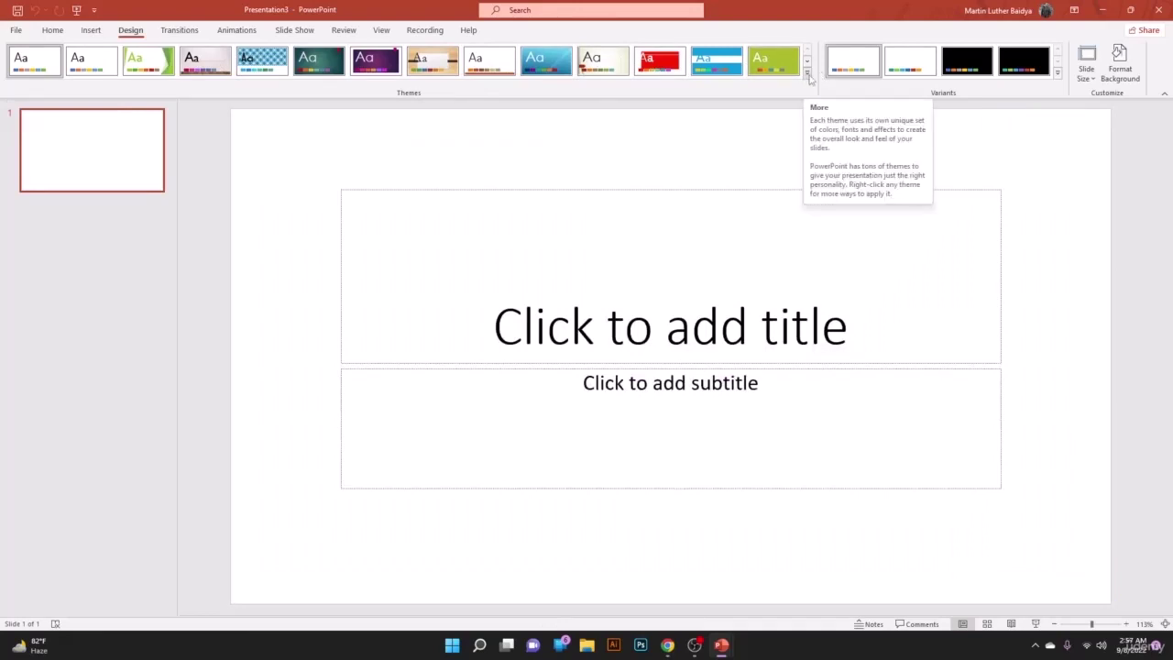
{"action": "left_click", "coordinate": [808, 77]}
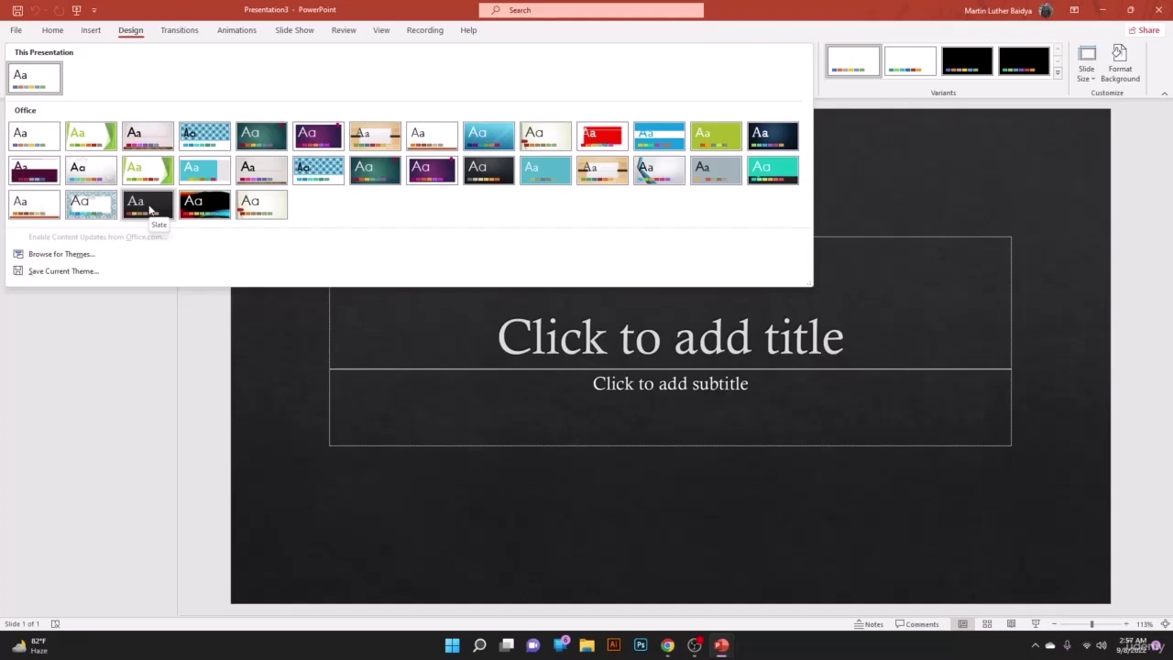
{"action": "left_click", "coordinate": [150, 209]}
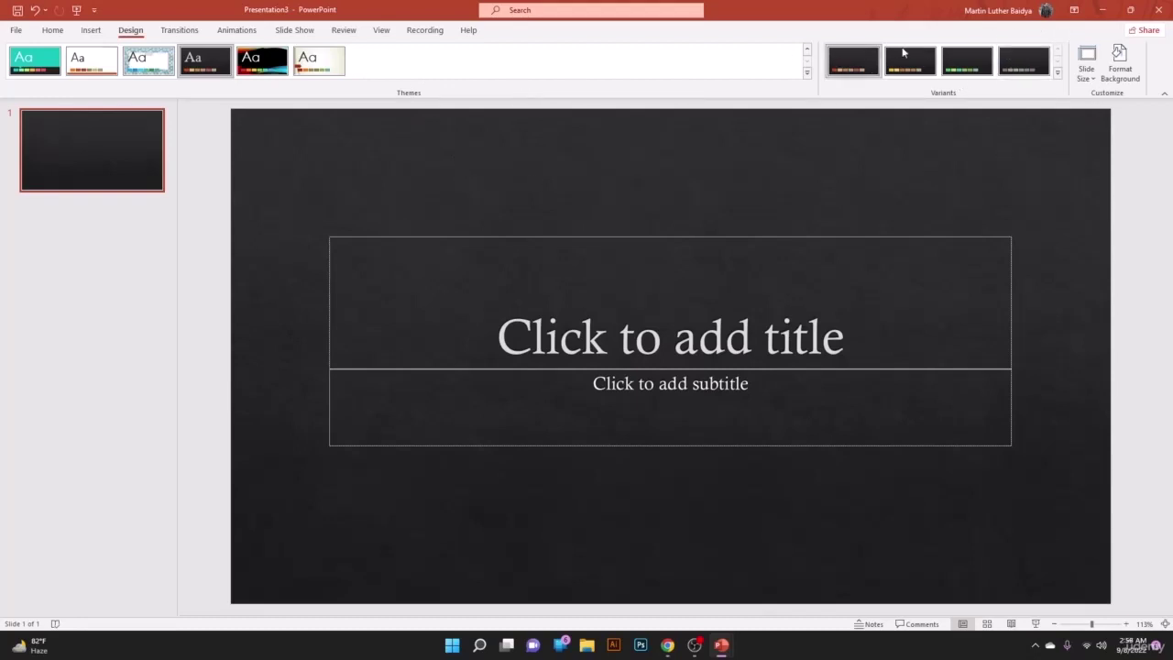
Try the second and fourth variants of the Slate theme on the presentation.
{"action": "left_click", "coordinate": [1058, 78]}
{"action": "mouse_move", "coordinate": [912, 92]}
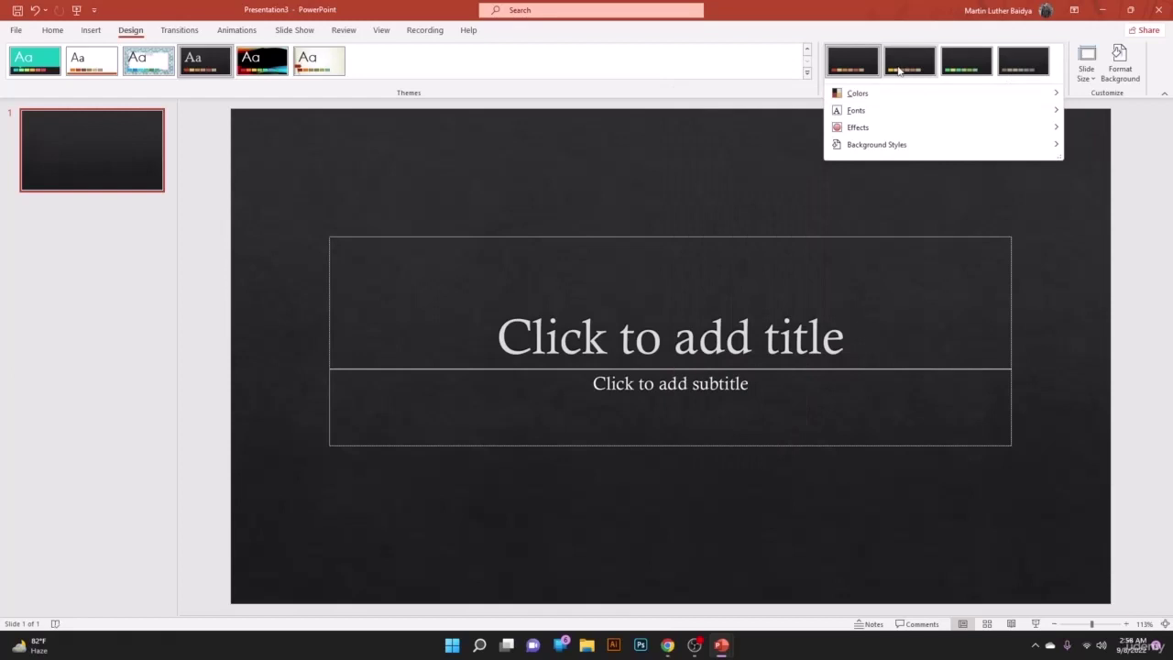
{"action": "left_click", "coordinate": [908, 62]}
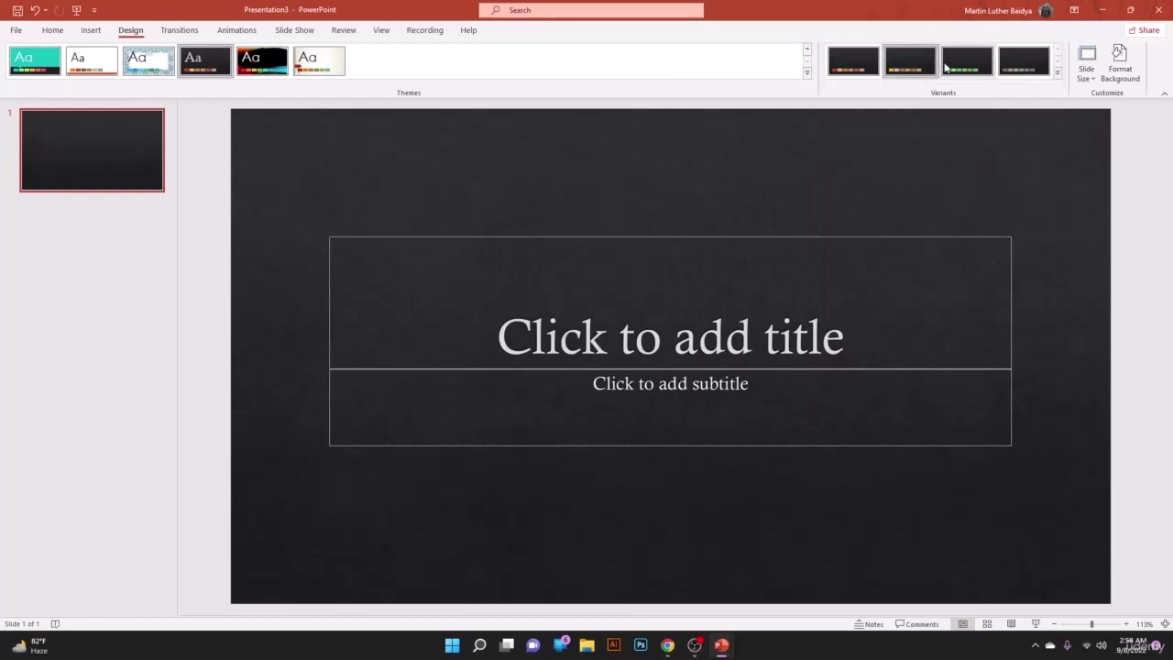
{"action": "left_click", "coordinate": [1024, 61]}
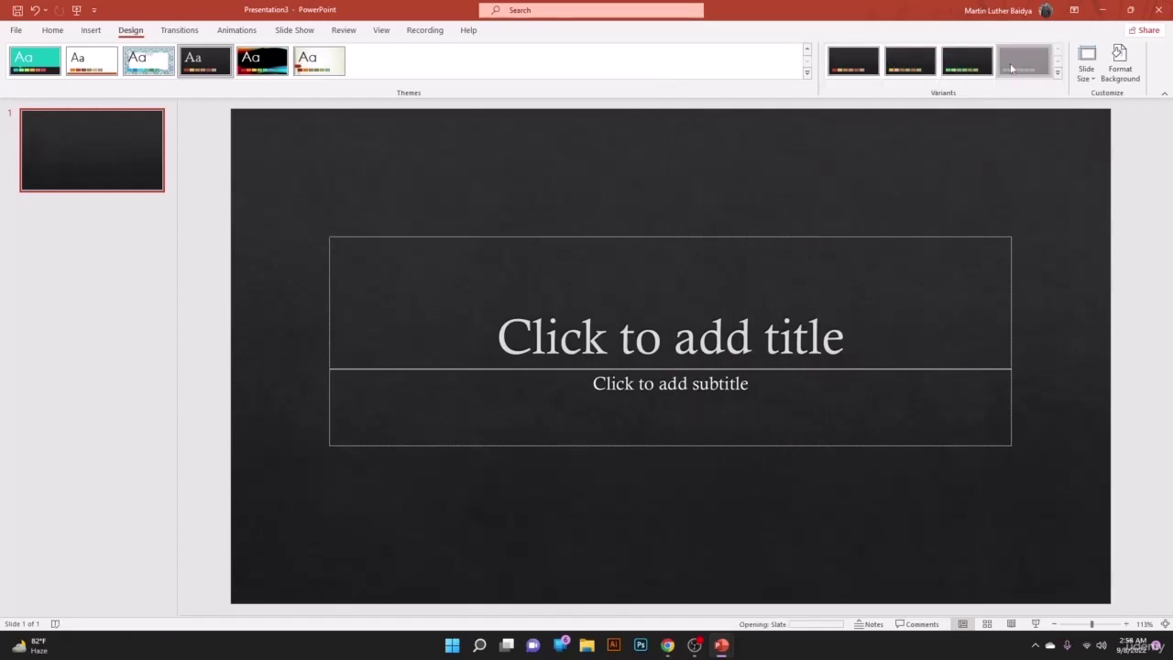
Enter "Our First Slide" as the title of slide 1.
{"action": "left_click", "coordinate": [788, 301]}
{"action": "type", "text": "Our First "}
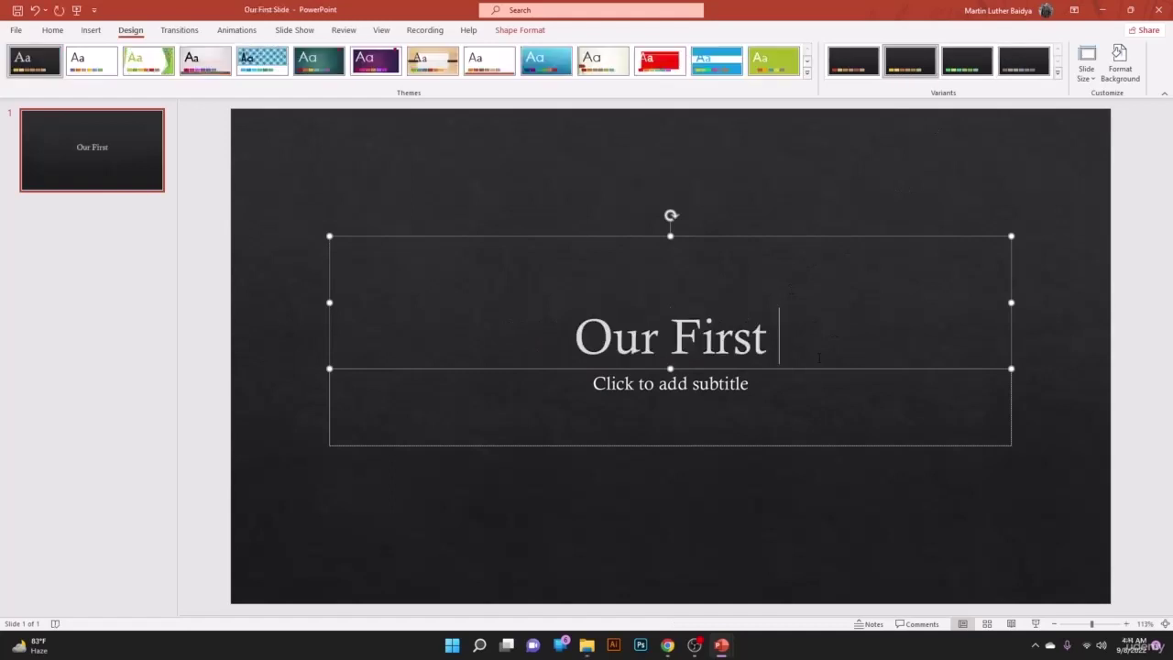
{"action": "type", "text": "Slide"}
{"action": "left_click", "coordinate": [598, 195]}
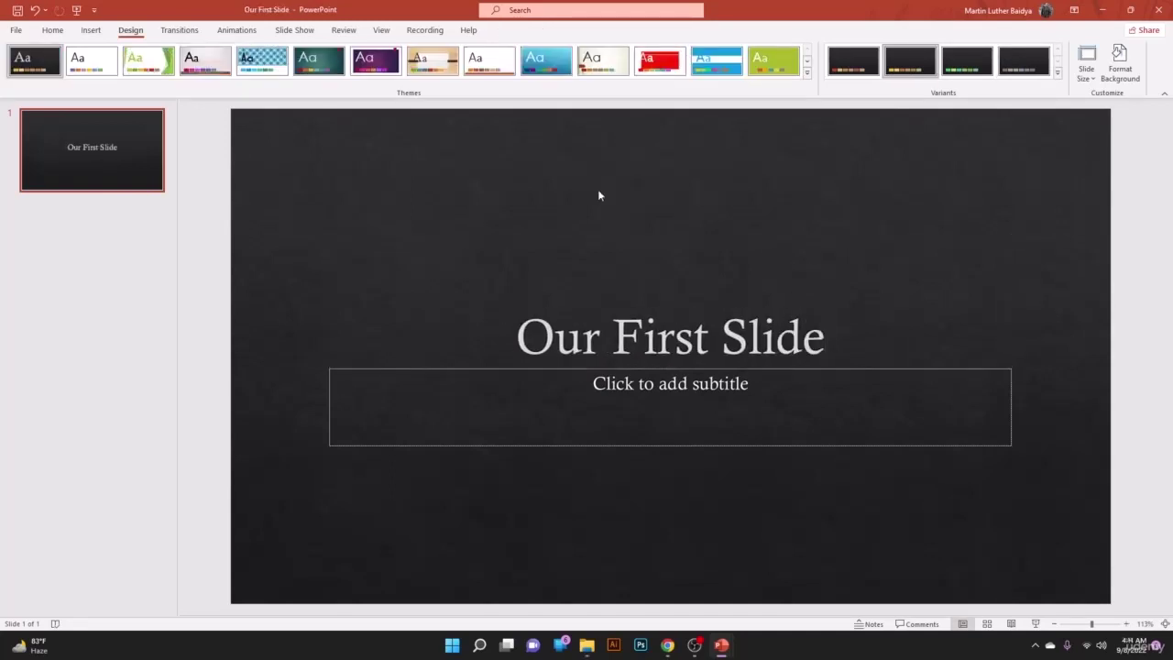
Duplicate slide 1 and change the copy's title to "Our Second Slide".
{"action": "right_click", "coordinate": [91, 165]}
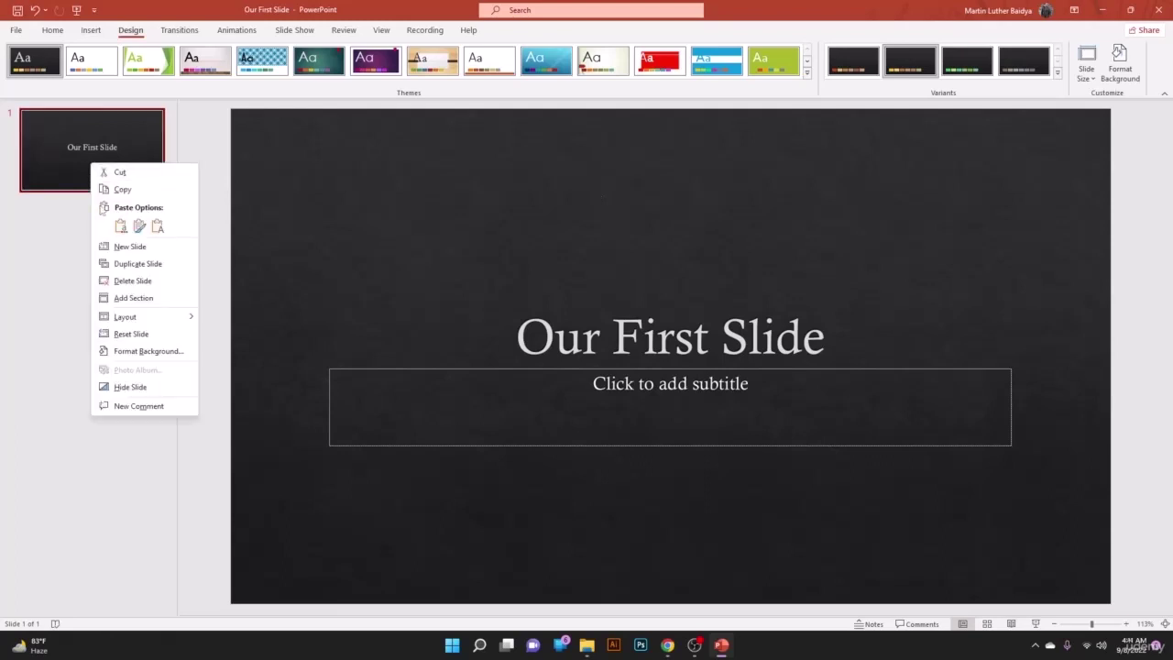
{"action": "left_click", "coordinate": [103, 263]}
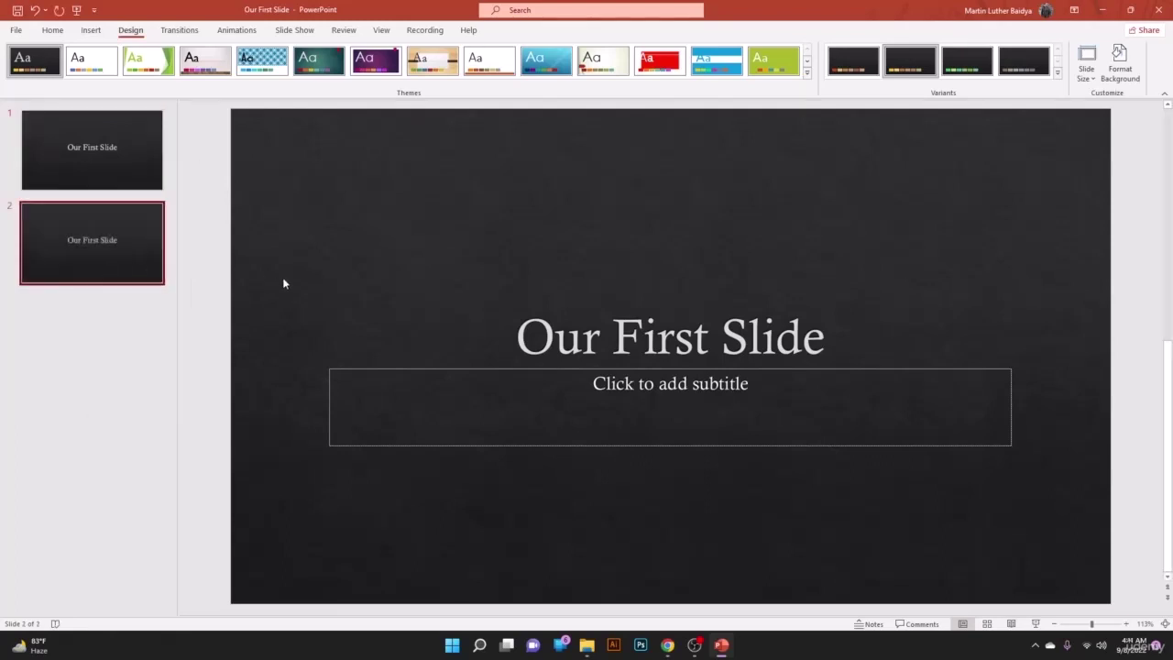
{"action": "left_click", "coordinate": [707, 339]}
{"action": "left_click_drag", "start_coordinate": [709, 339], "coordinate": [624, 344]}
{"action": "type", "text": "Second"}
{"action": "key", "text": "End"}
{"action": "left_click", "coordinate": [886, 188]}
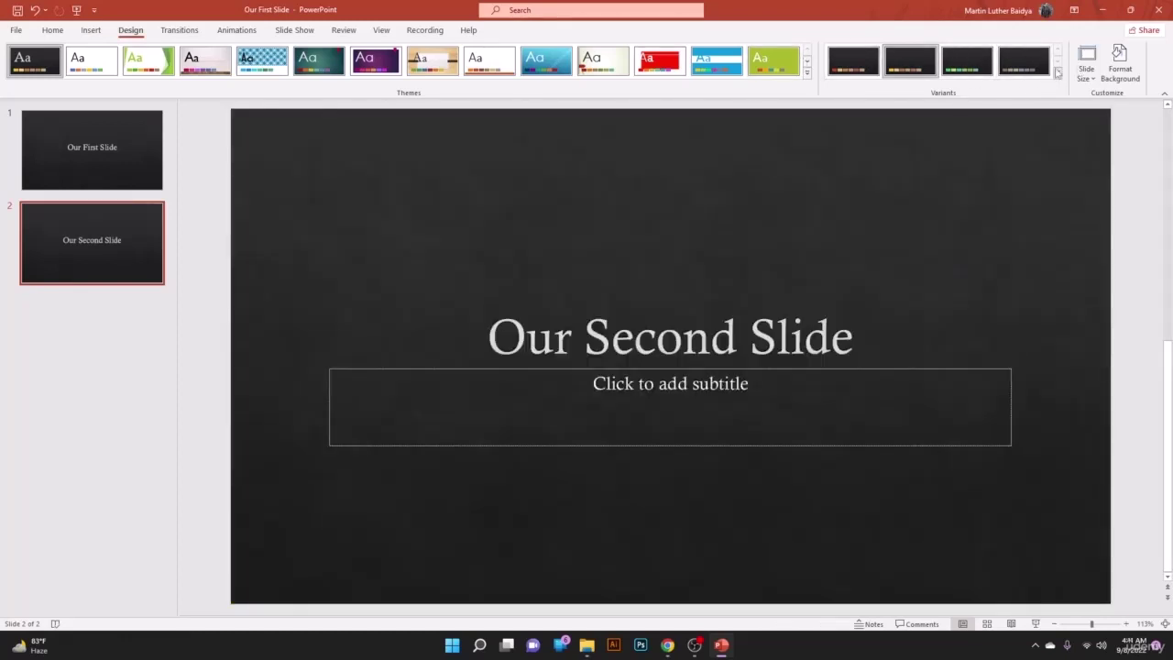
Apply the third variant of the Slate theme with the Blue II color scheme.
{"action": "left_click", "coordinate": [1057, 72]}
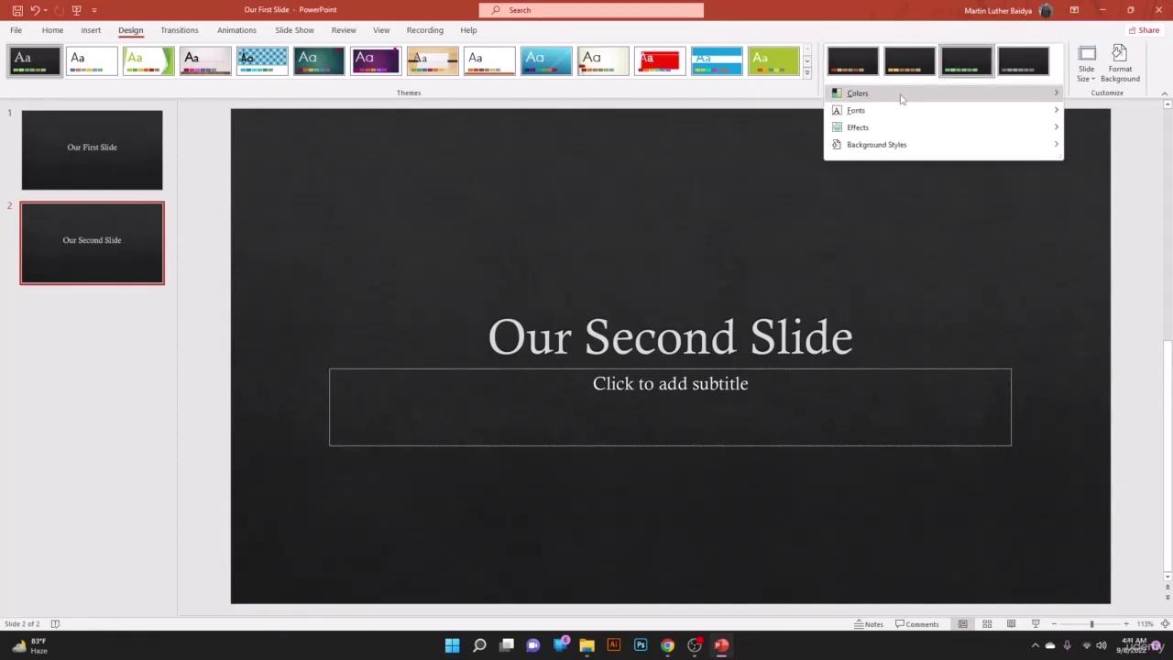
{"action": "mouse_move", "coordinate": [901, 97]}
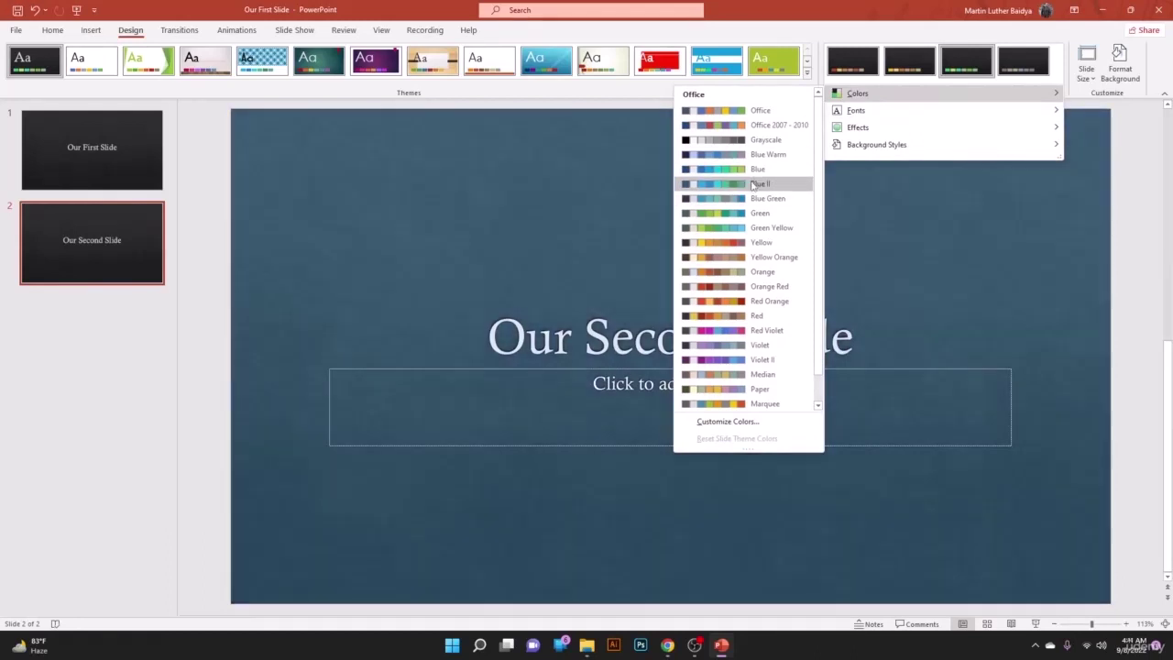
{"action": "left_click", "coordinate": [751, 184]}
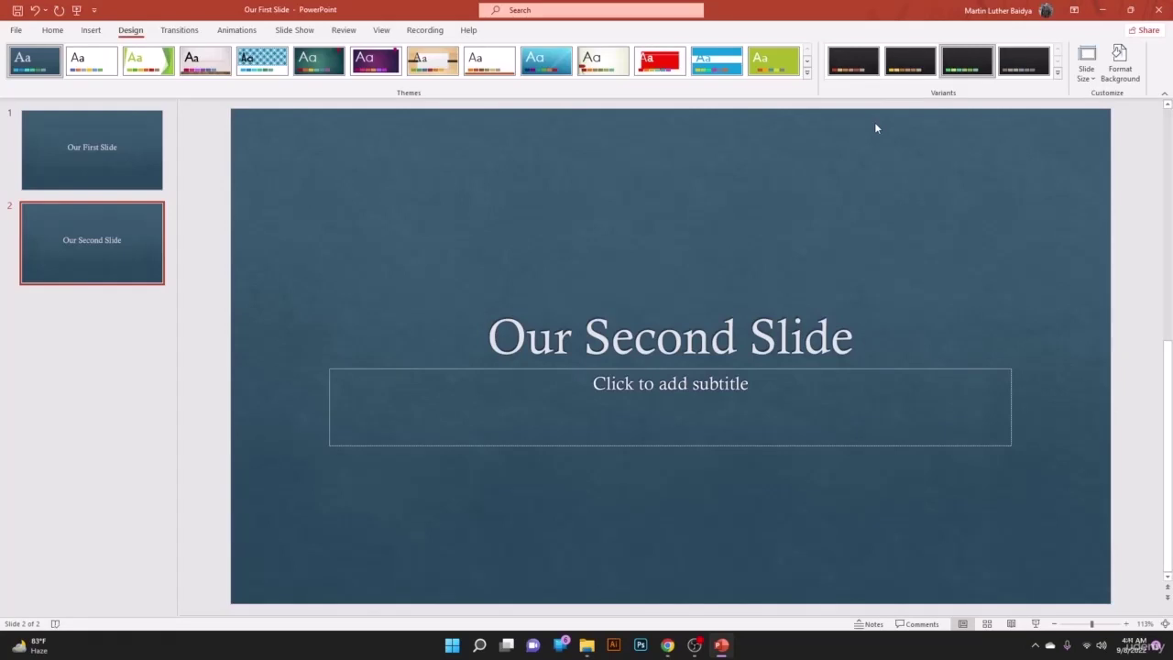
Set the theme fonts of the presentation to Times New Roman-Arial.
{"action": "left_click", "coordinate": [1056, 78]}
{"action": "mouse_move", "coordinate": [962, 110]}
{"action": "scroll", "coordinate": [751, 367], "scroll_direction": "down", "scroll_amount": 10}
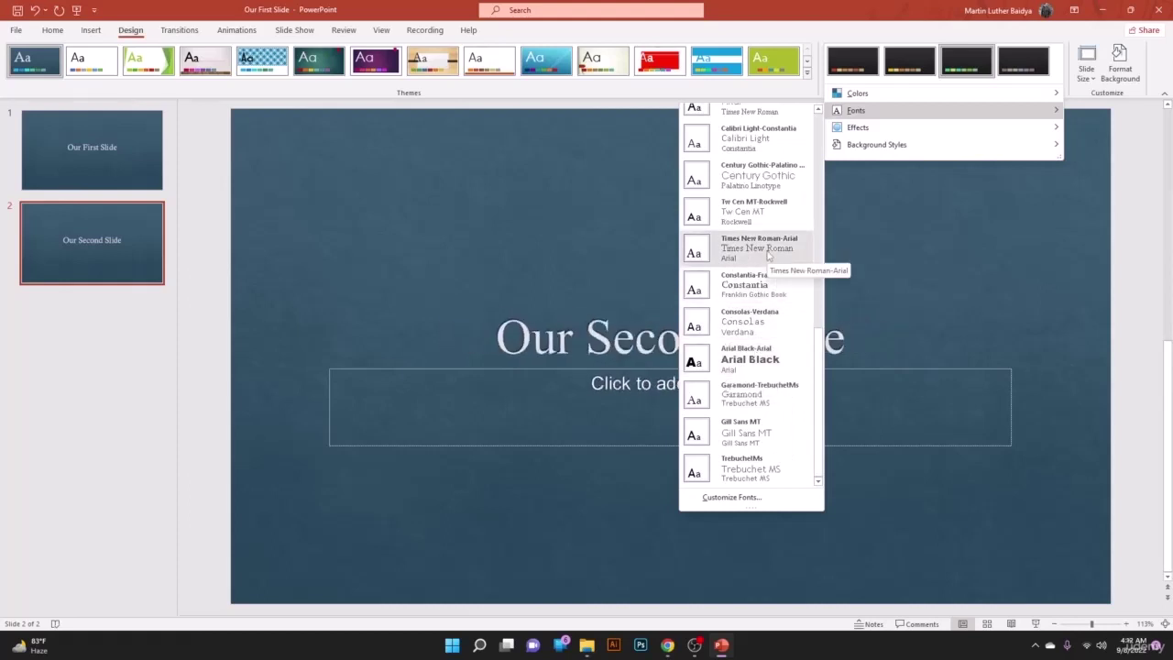
Apply the Glossy theme effects and check slides 1 and 2.
{"action": "mouse_move", "coordinate": [894, 126]}
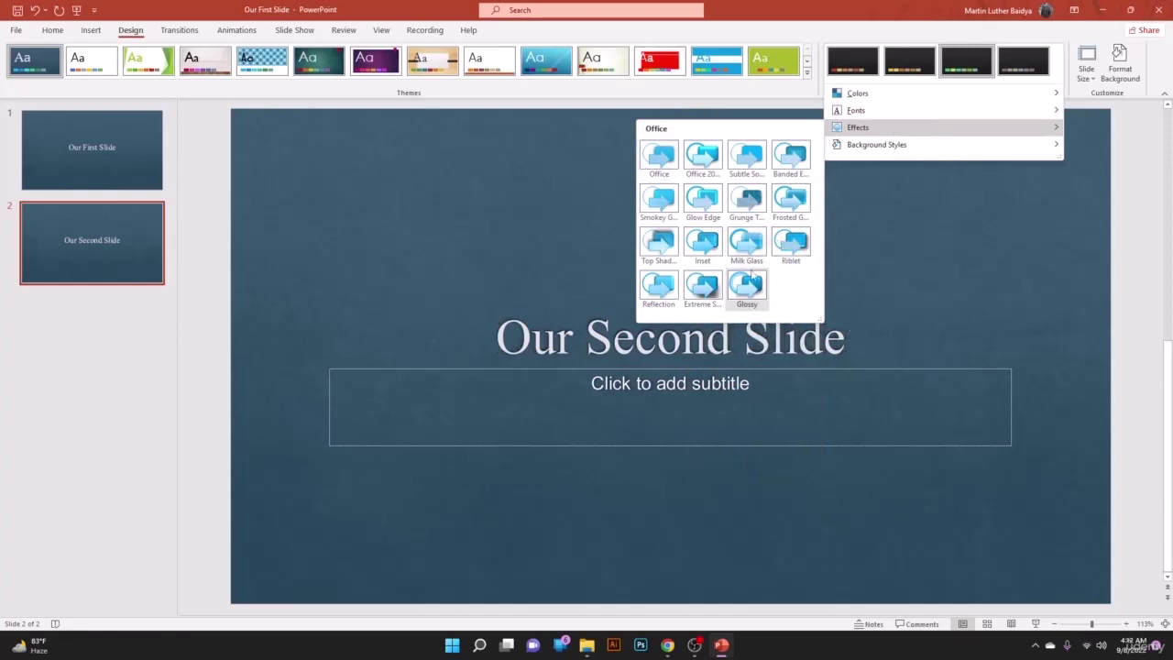
{"action": "left_click", "coordinate": [747, 286]}
{"action": "left_click", "coordinate": [73, 152]}
{"action": "left_click", "coordinate": [65, 209]}
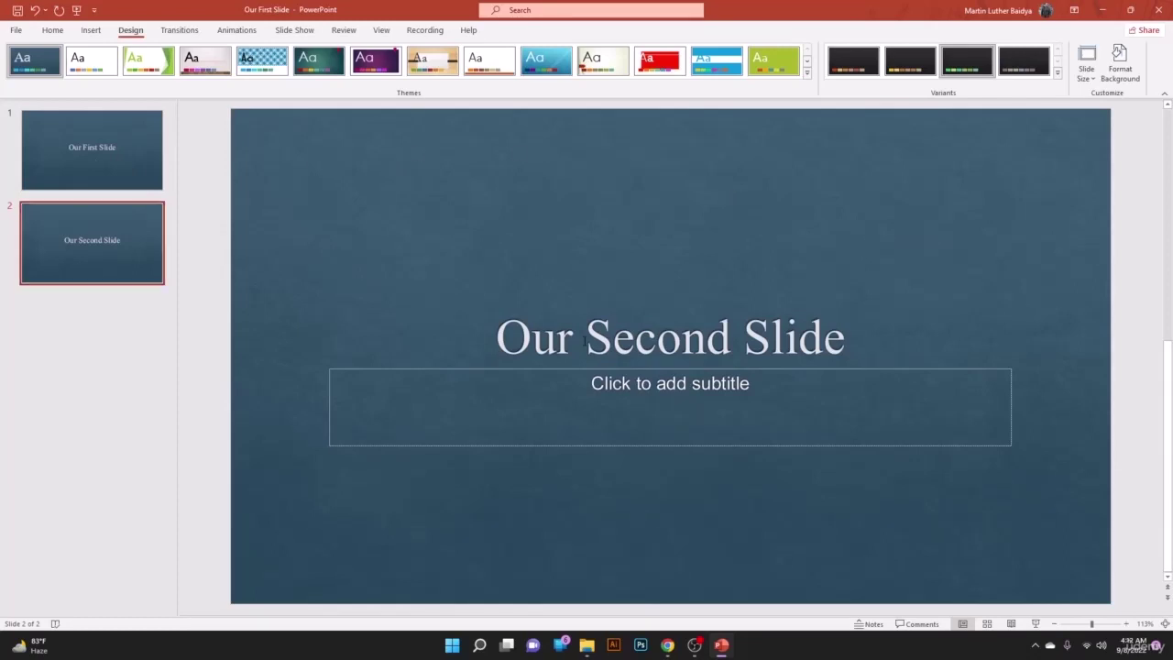
Change the words "Second Slide" in slide 2's title to a narrow sans-serif font and compare both slides.
{"action": "left_click_drag", "start_coordinate": [587, 337], "coordinate": [845, 337]}
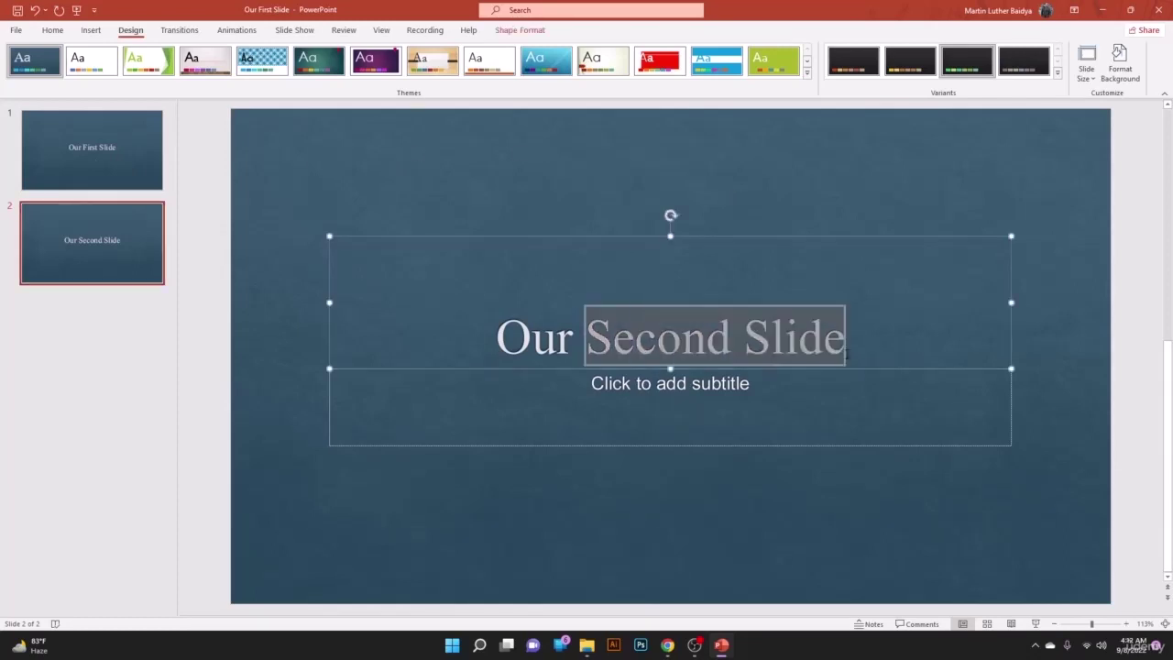
{"action": "left_click", "coordinate": [52, 31]}
{"action": "left_click", "coordinate": [278, 53]}
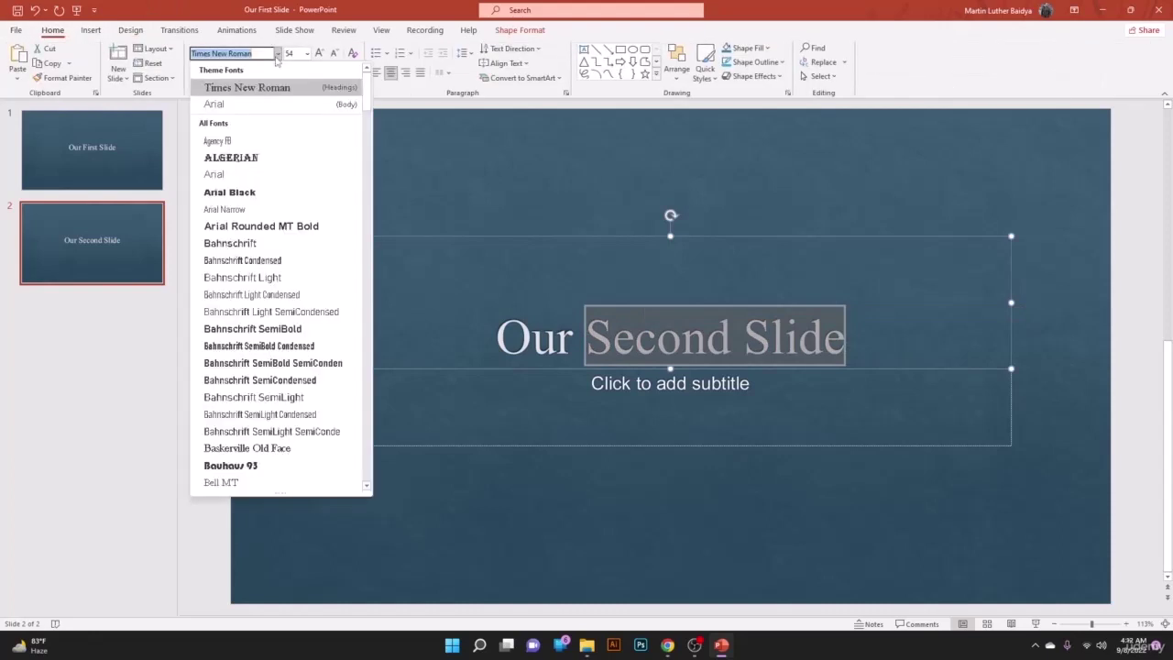
{"action": "left_click", "coordinate": [113, 165]}
{"action": "left_click", "coordinate": [113, 165]}
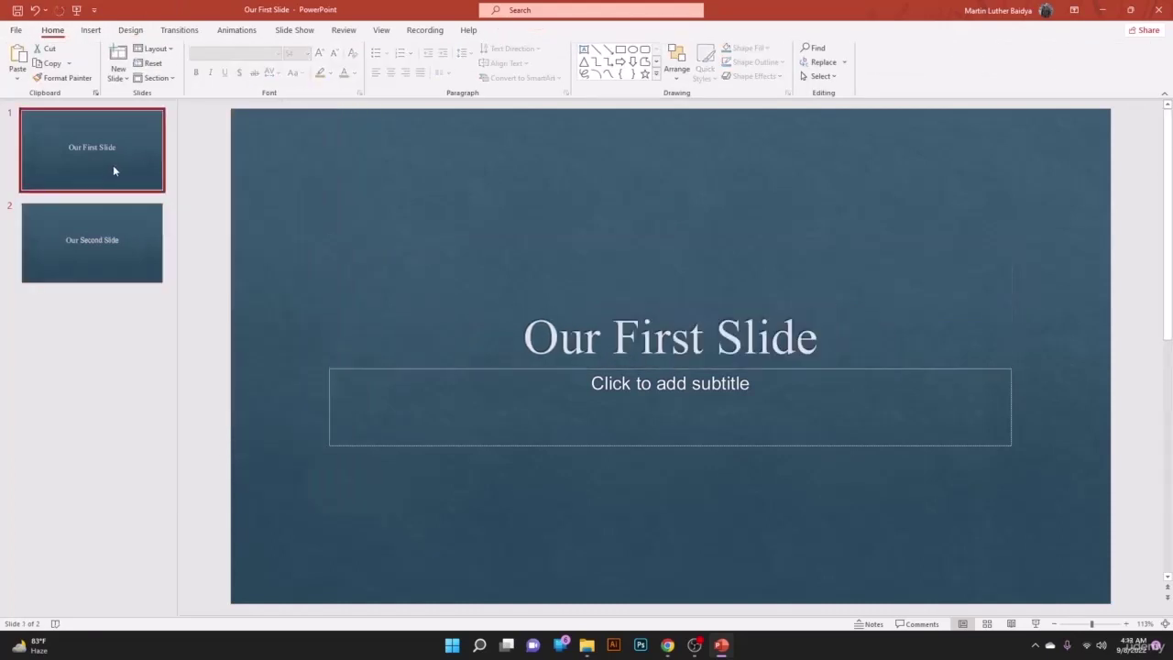
{"action": "left_click", "coordinate": [94, 244]}
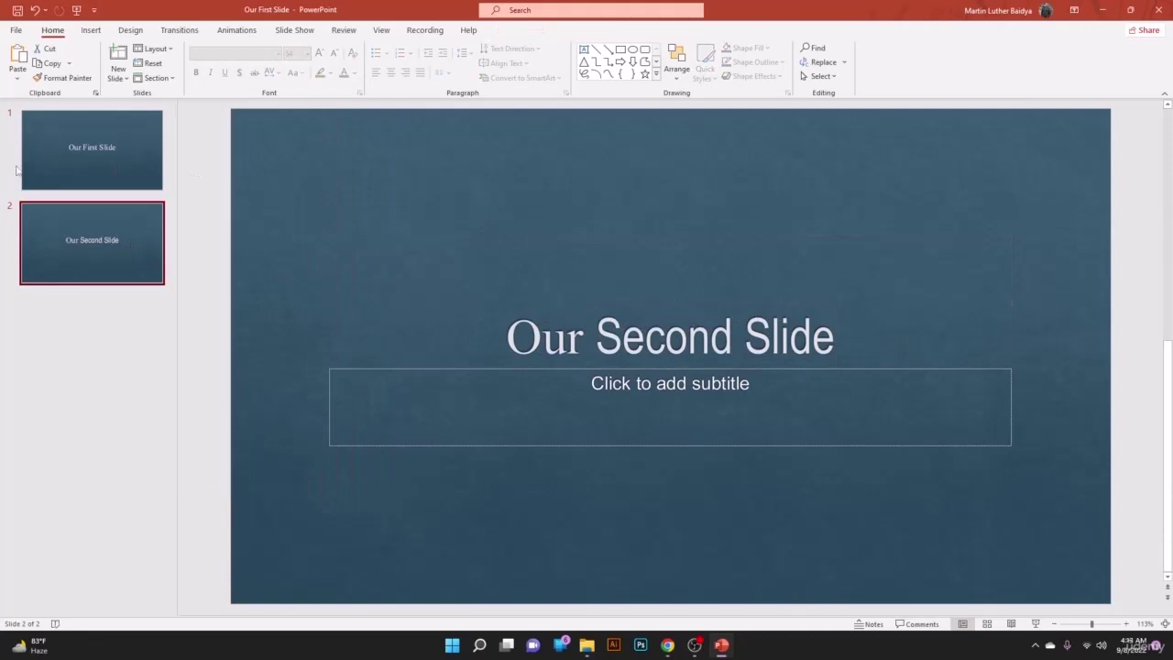
Duplicate slide 1, move the copy to the end of the deck and change its title to "Our Third Slide".
{"action": "right_click", "coordinate": [119, 156]}
{"action": "left_click", "coordinate": [163, 249]}
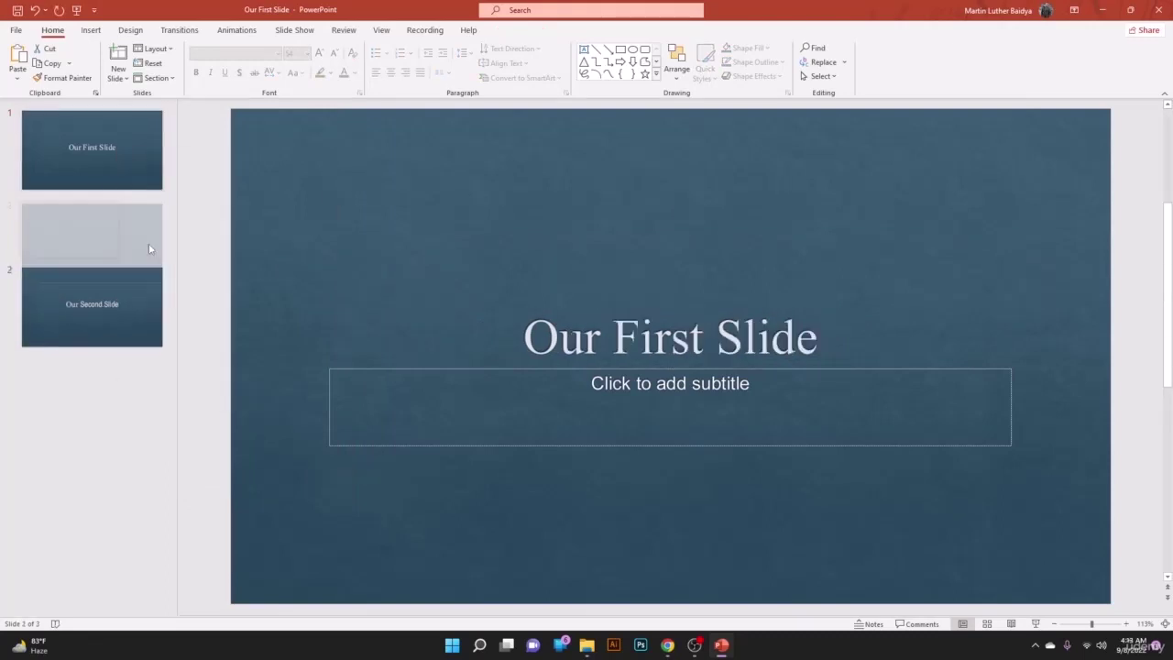
{"action": "left_click", "coordinate": [107, 178]}
{"action": "left_click", "coordinate": [75, 255]}
{"action": "left_click_drag", "start_coordinate": [94, 238], "coordinate": [74, 333]}
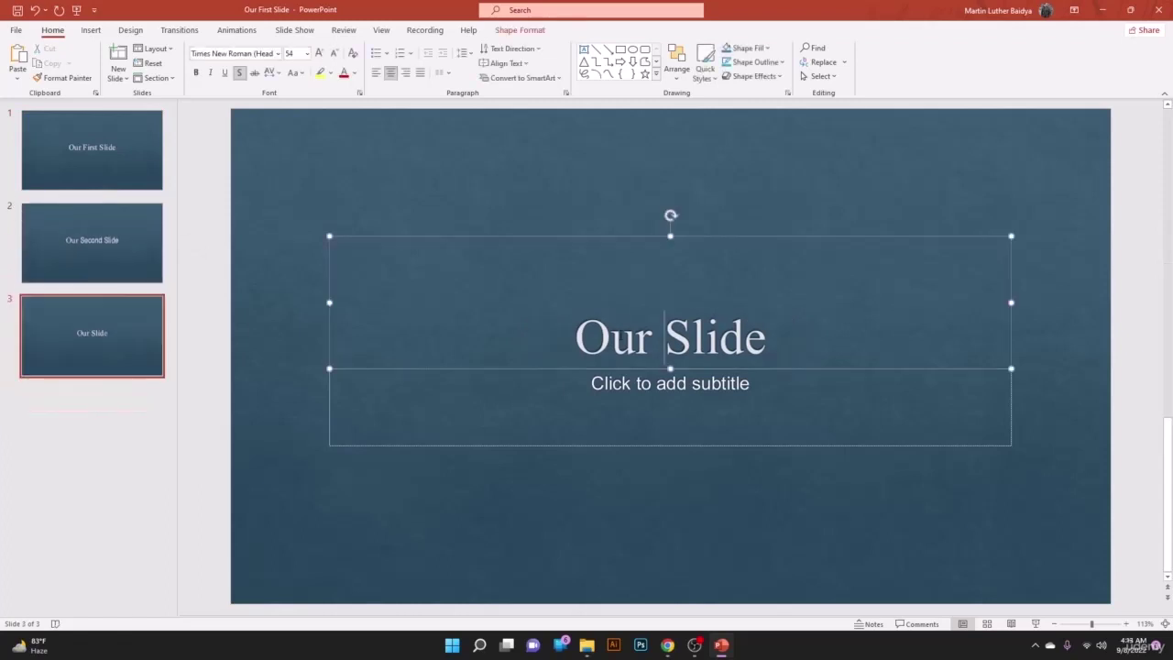
{"action": "type", "text": "Third"}
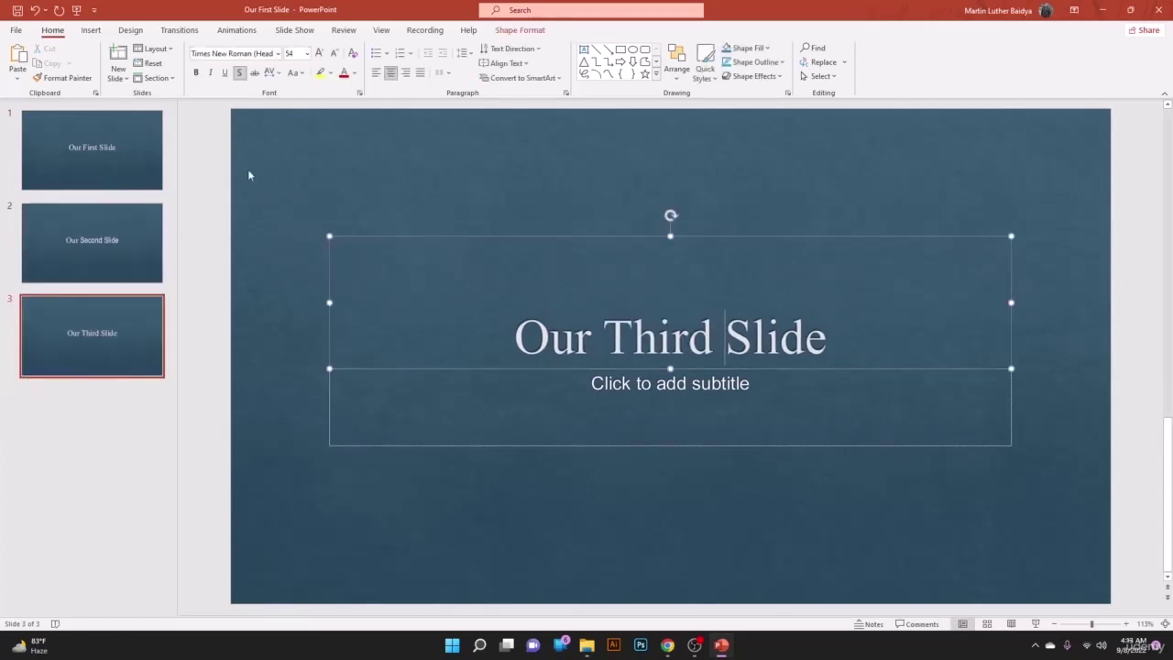
Look through the three slides and compare the title fonts, ending in slide 2's subtitle placeholder.
{"action": "left_click", "coordinate": [61, 158]}
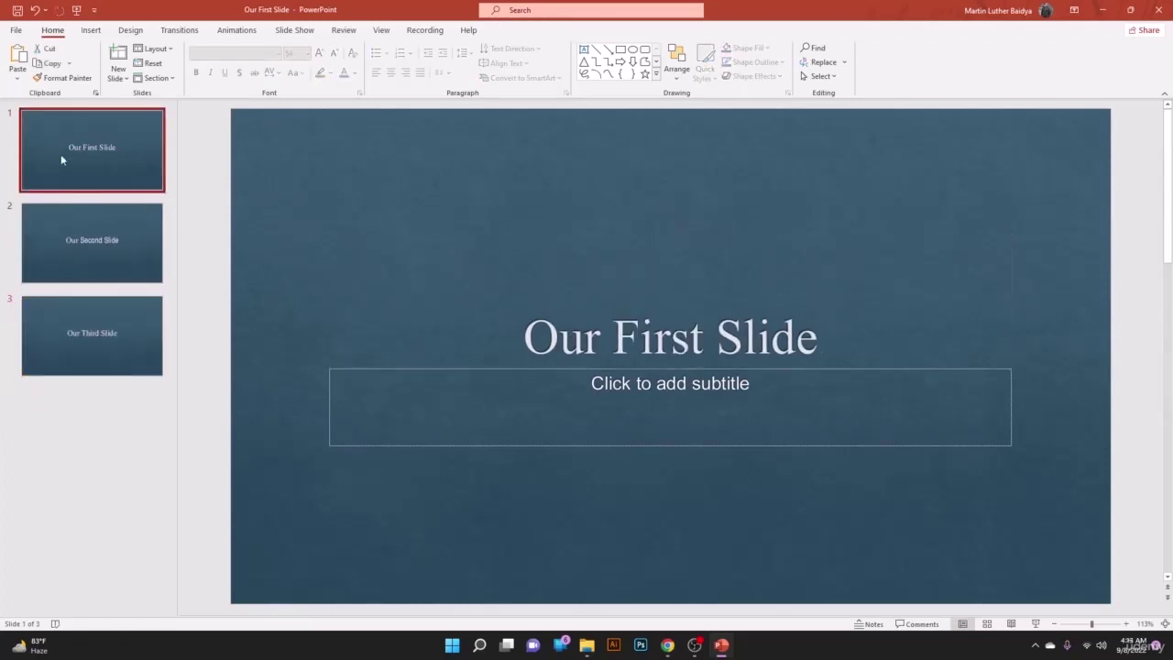
{"action": "left_click", "coordinate": [145, 368]}
{"action": "left_click", "coordinate": [36, 240]}
{"action": "left_click_drag", "start_coordinate": [509, 339], "coordinate": [849, 351]}
{"action": "left_click", "coordinate": [770, 408]}
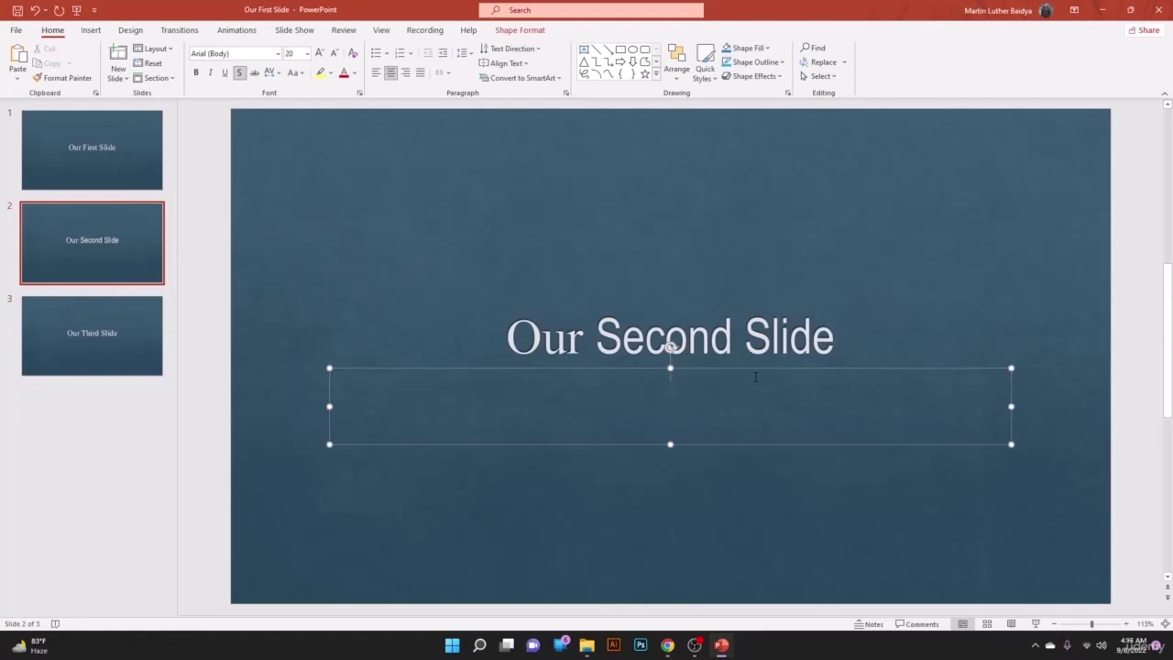
Set the slide size to Standard (4:3), scaling the content with Ensure Fit.
{"action": "key", "text": "alt+g"}
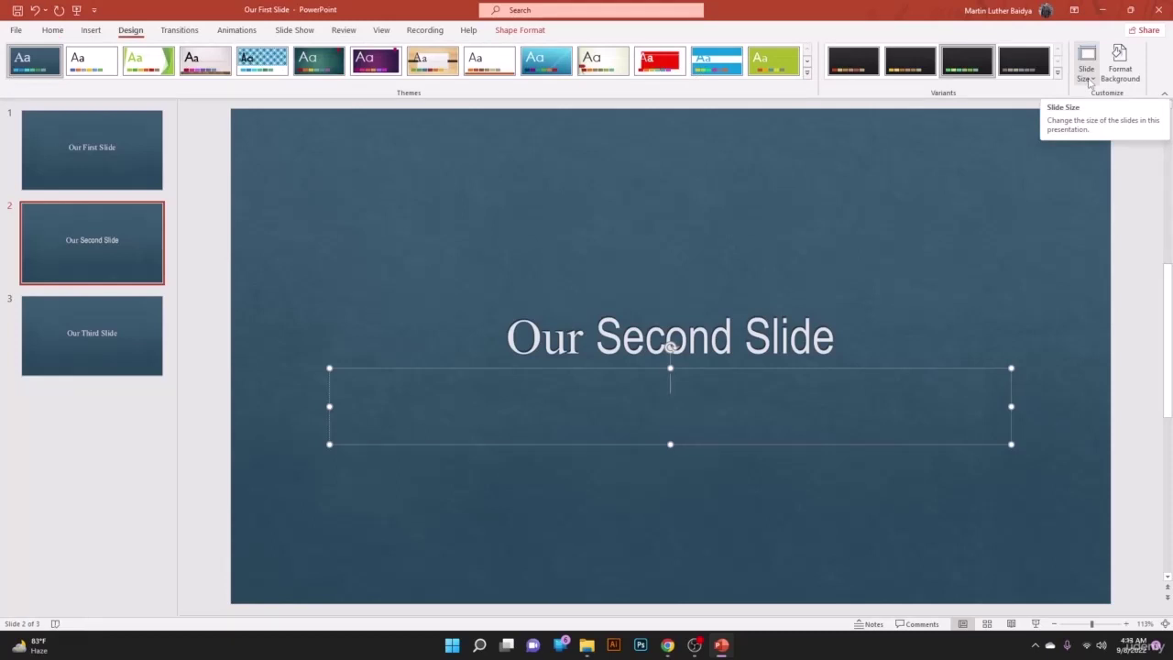
{"action": "left_click", "coordinate": [1091, 80]}
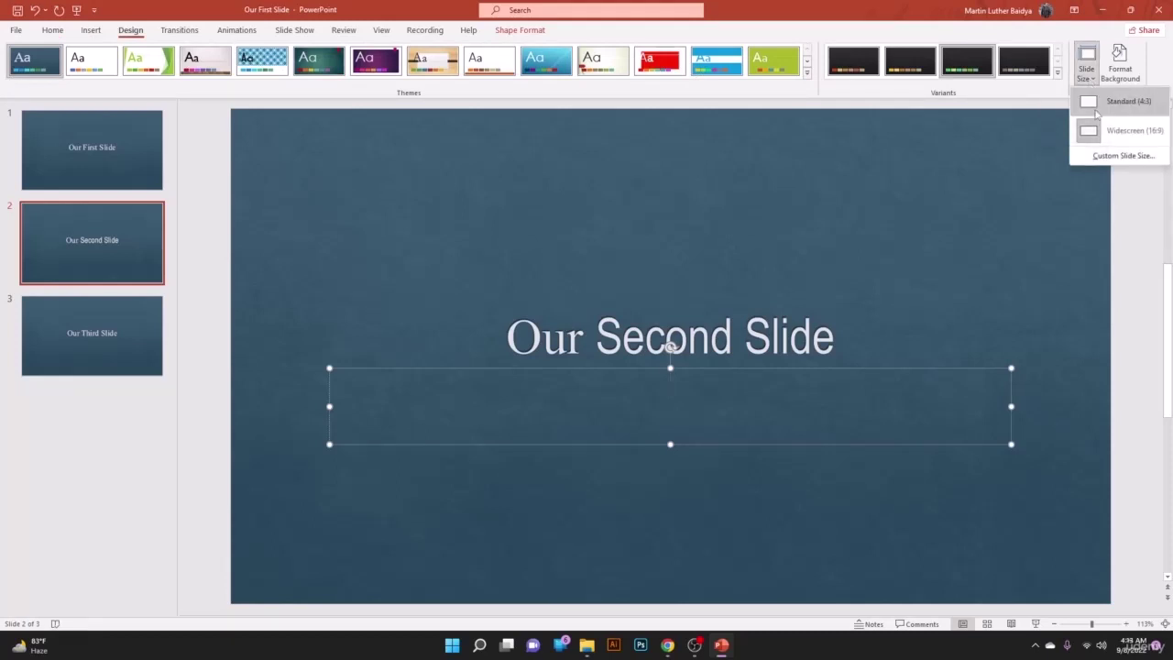
{"action": "left_click", "coordinate": [1096, 110]}
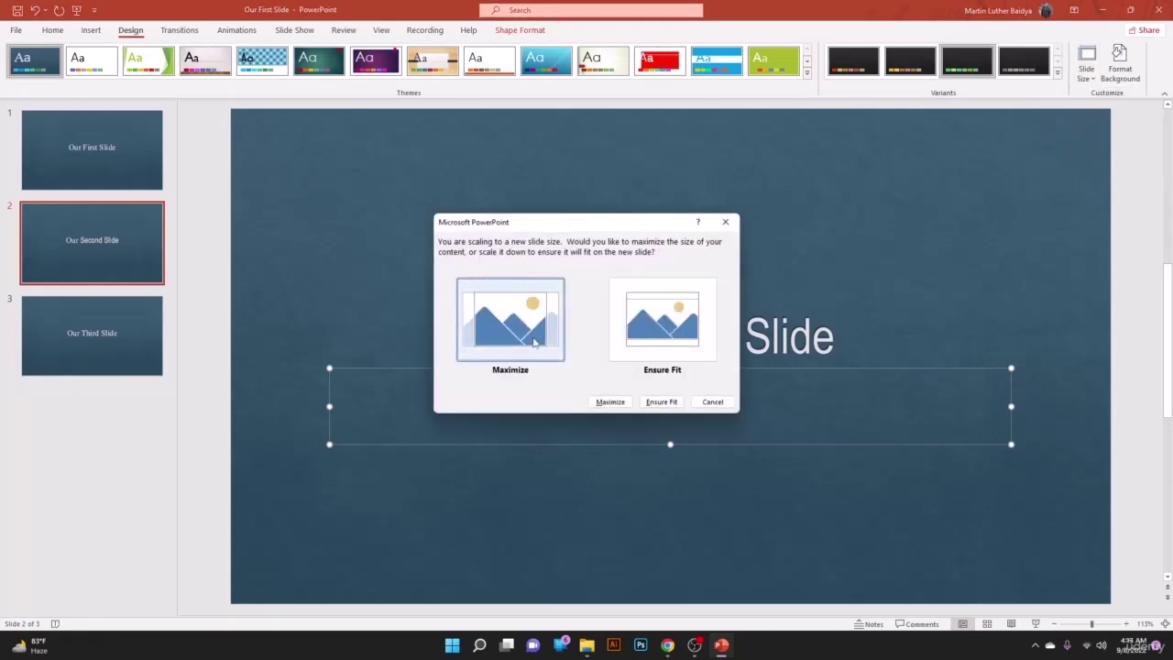
{"action": "left_click", "coordinate": [671, 332]}
Set the slide size back to Widescreen (16:9), look at the size options again and open the background formatting options.
{"action": "left_click", "coordinate": [1087, 68]}
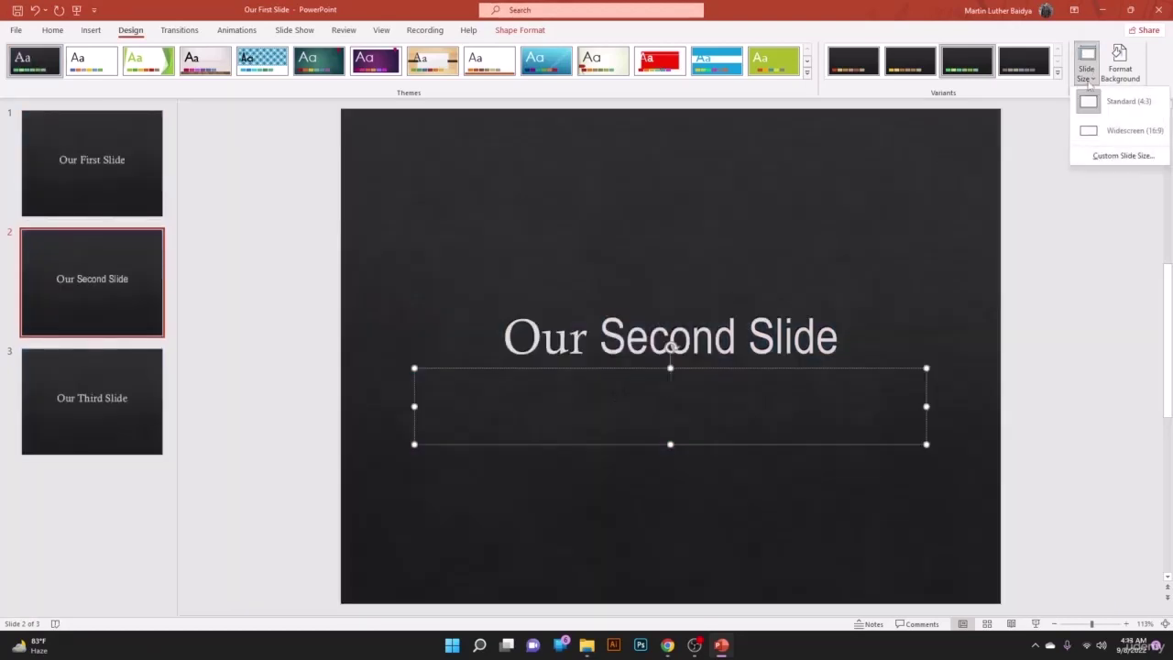
{"action": "left_click", "coordinate": [1110, 142]}
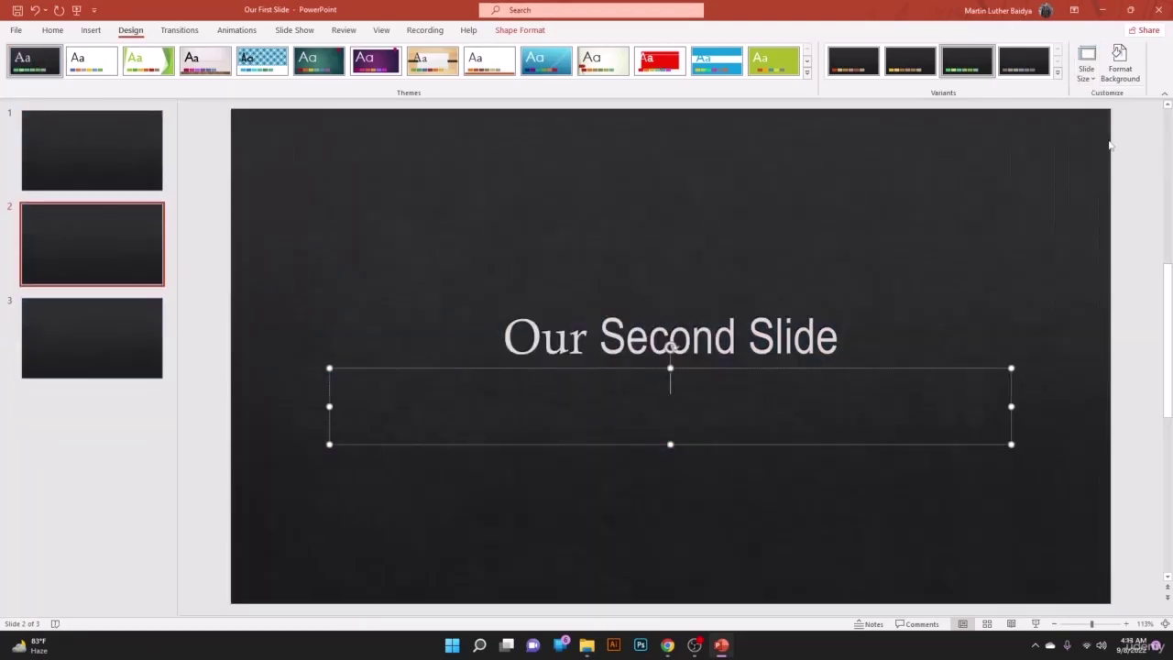
{"action": "left_click", "coordinate": [1096, 84]}
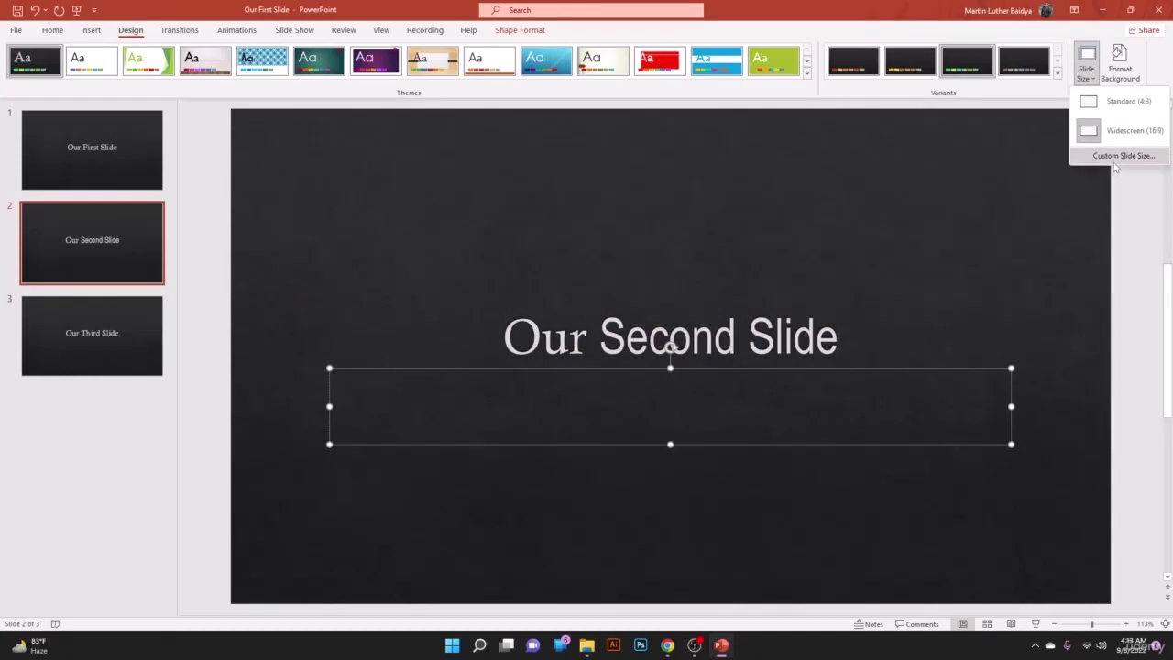
{"action": "left_click", "coordinate": [1052, 178]}
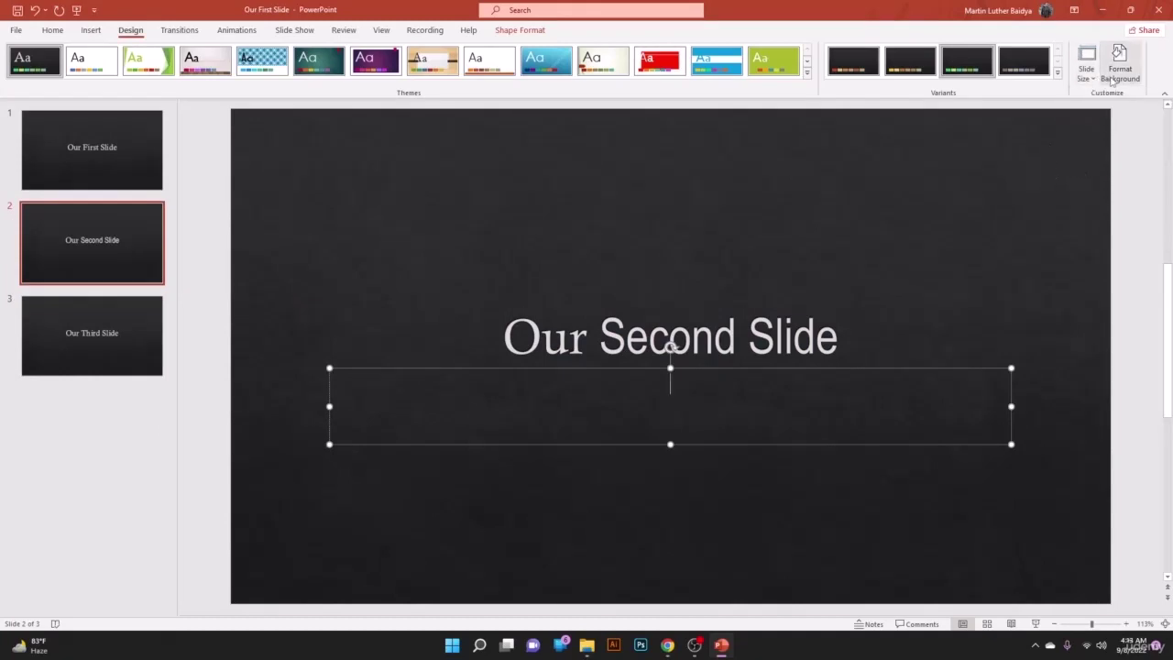
{"action": "left_click", "coordinate": [1112, 81]}
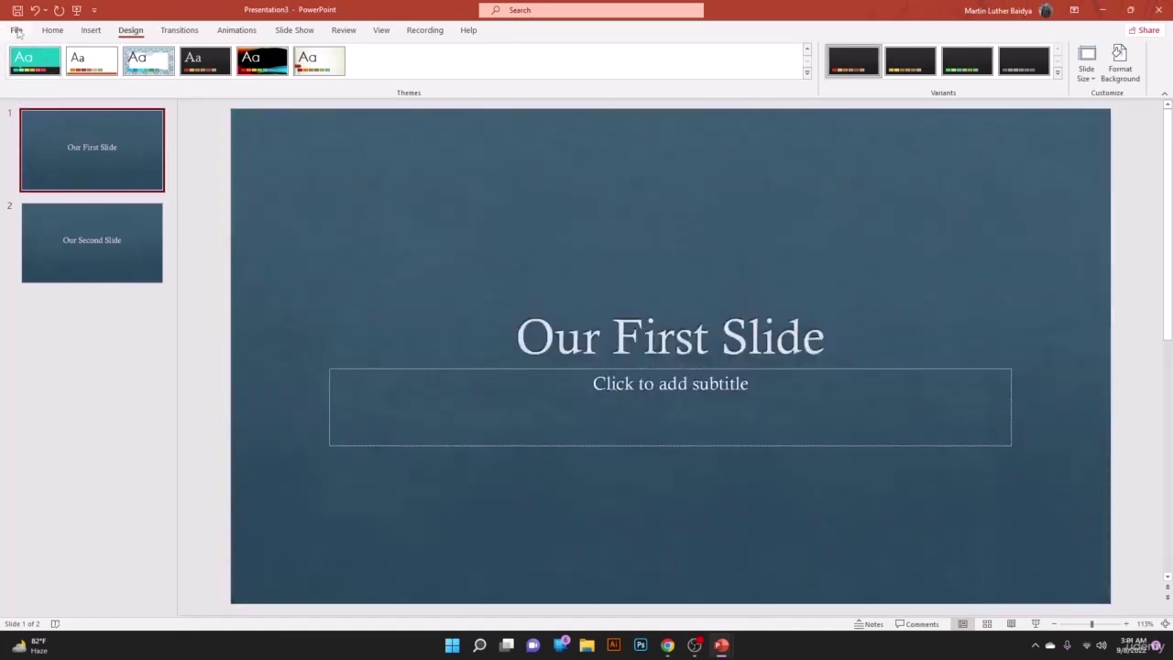
{"action": "left_click", "coordinate": [53, 31]}
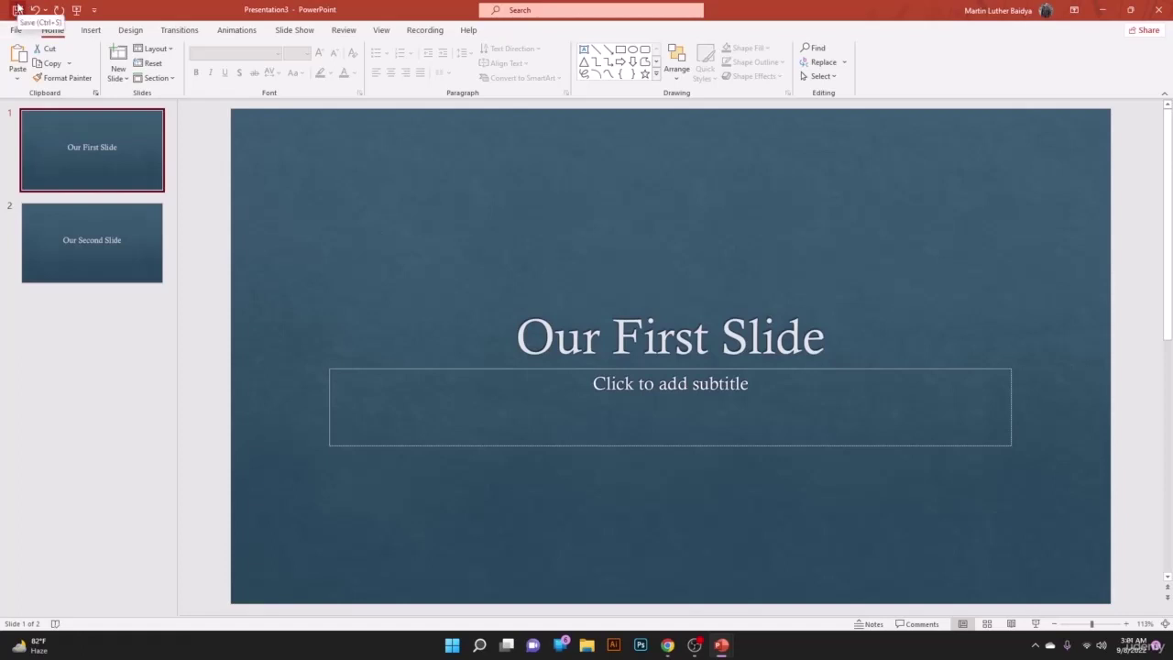
Save the presentation as "Our First Slide" in the Power Point Files folder on drive G.
{"action": "left_click", "coordinate": [17, 9]}
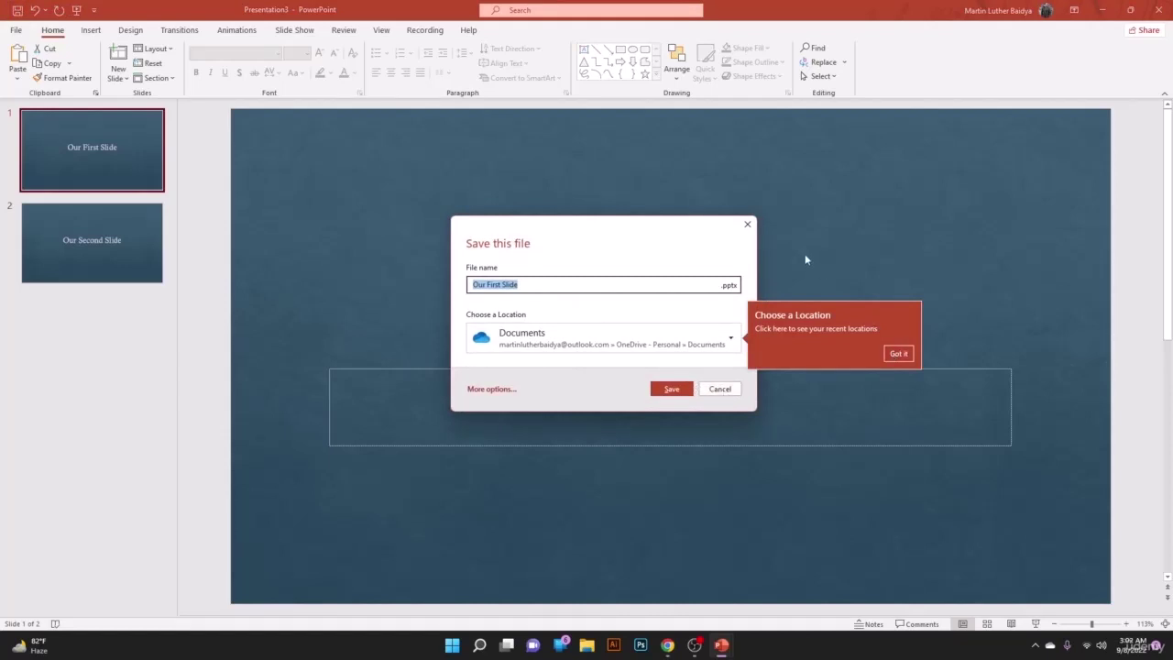
{"action": "left_click", "coordinate": [747, 225]}
{"action": "left_click", "coordinate": [17, 30]}
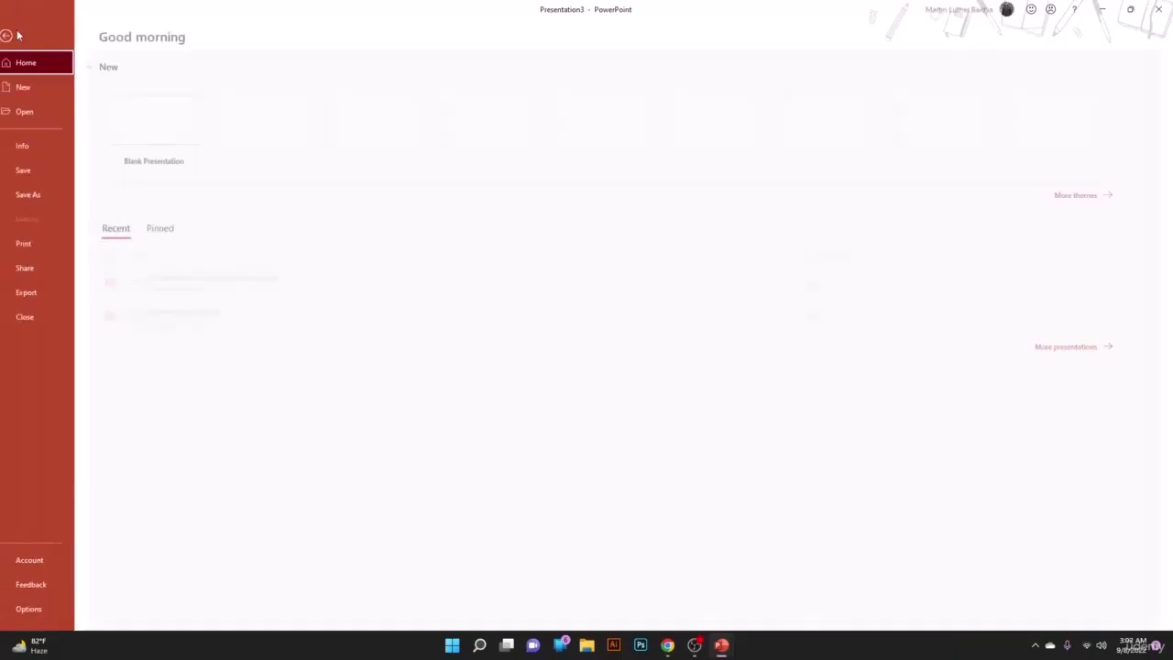
{"action": "left_click", "coordinate": [44, 192]}
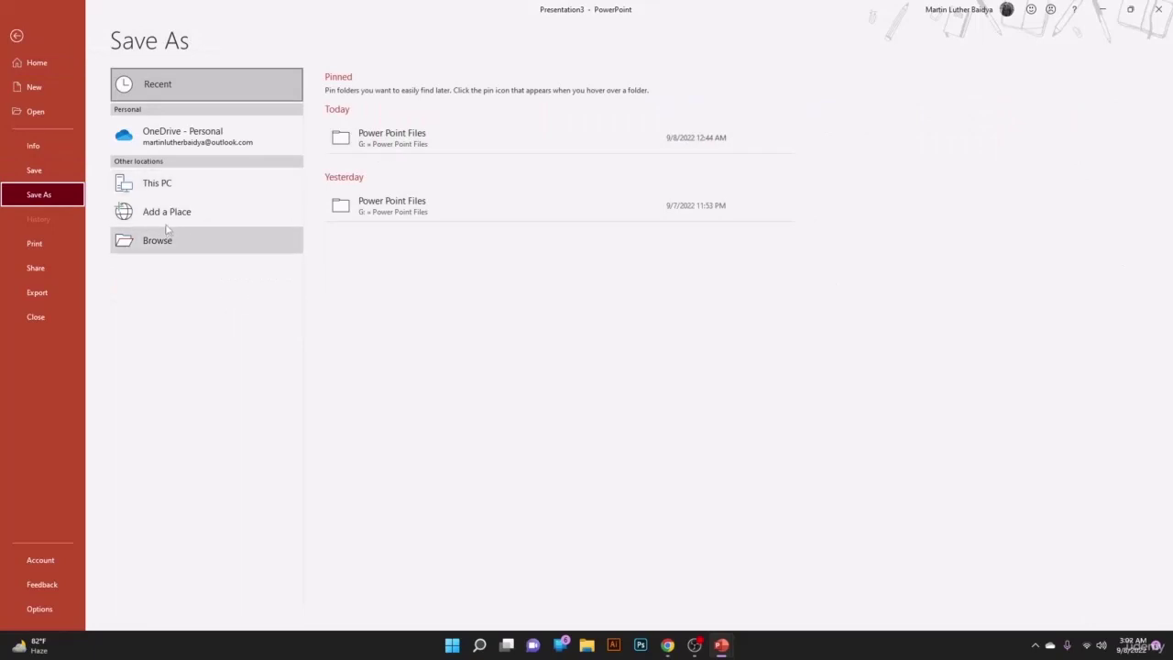
{"action": "left_click", "coordinate": [389, 207]}
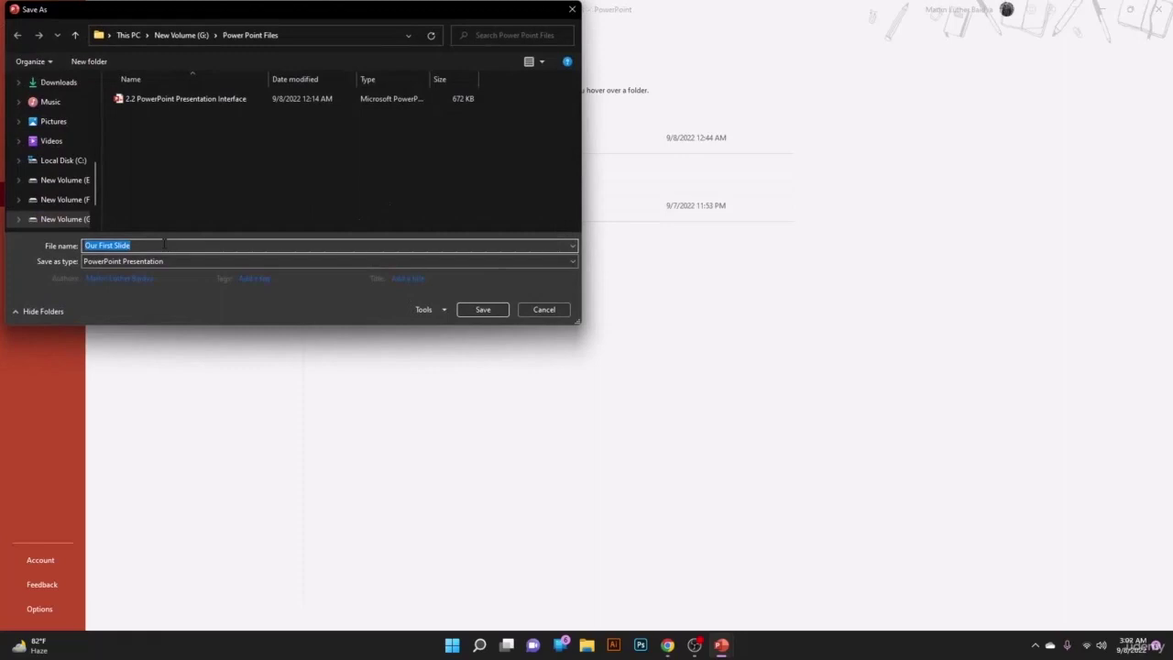
{"action": "left_click", "coordinate": [164, 245]}
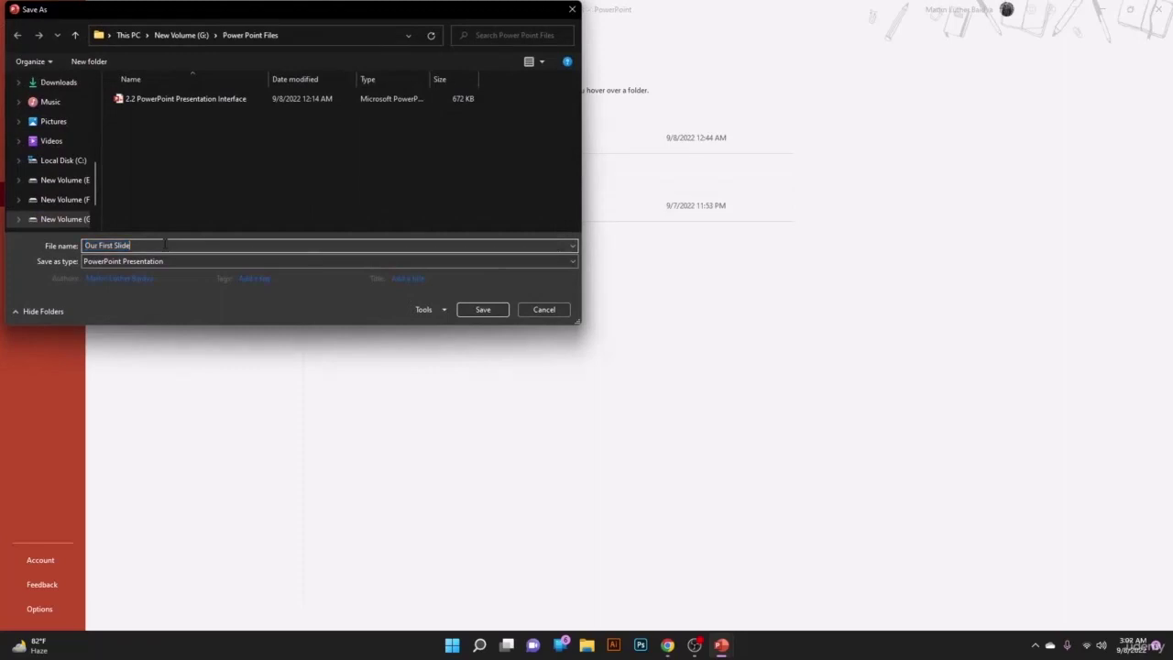
{"action": "left_click", "coordinate": [483, 309]}
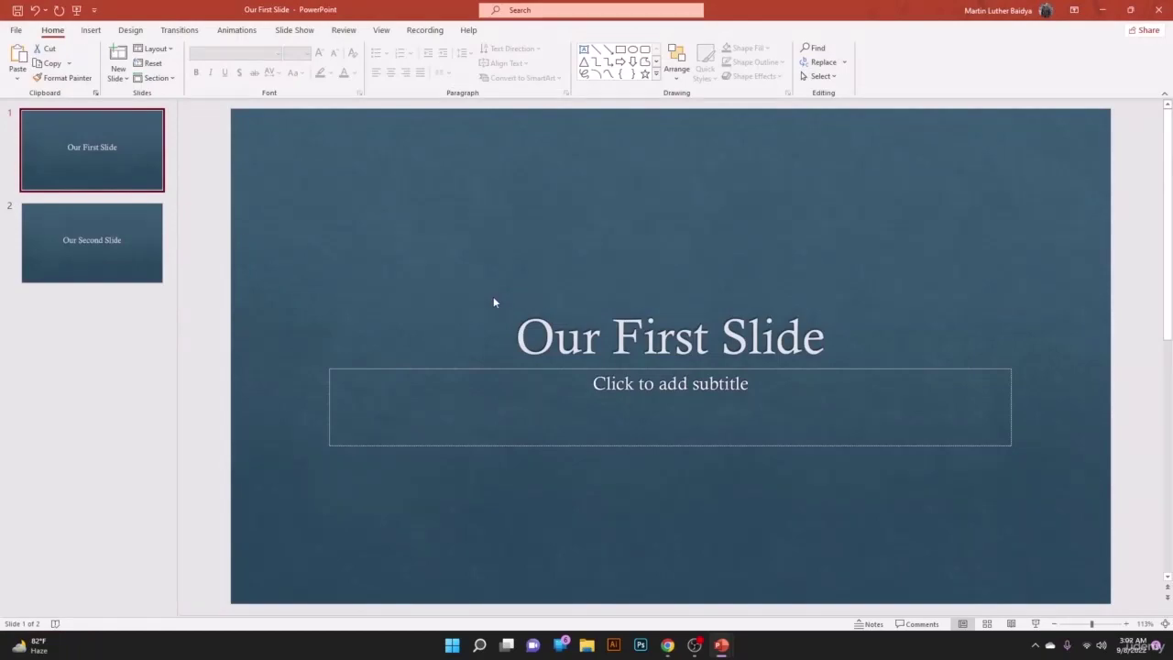
Duplicate slide 2, "Our Second Slide".
{"action": "left_click", "coordinate": [16, 31]}
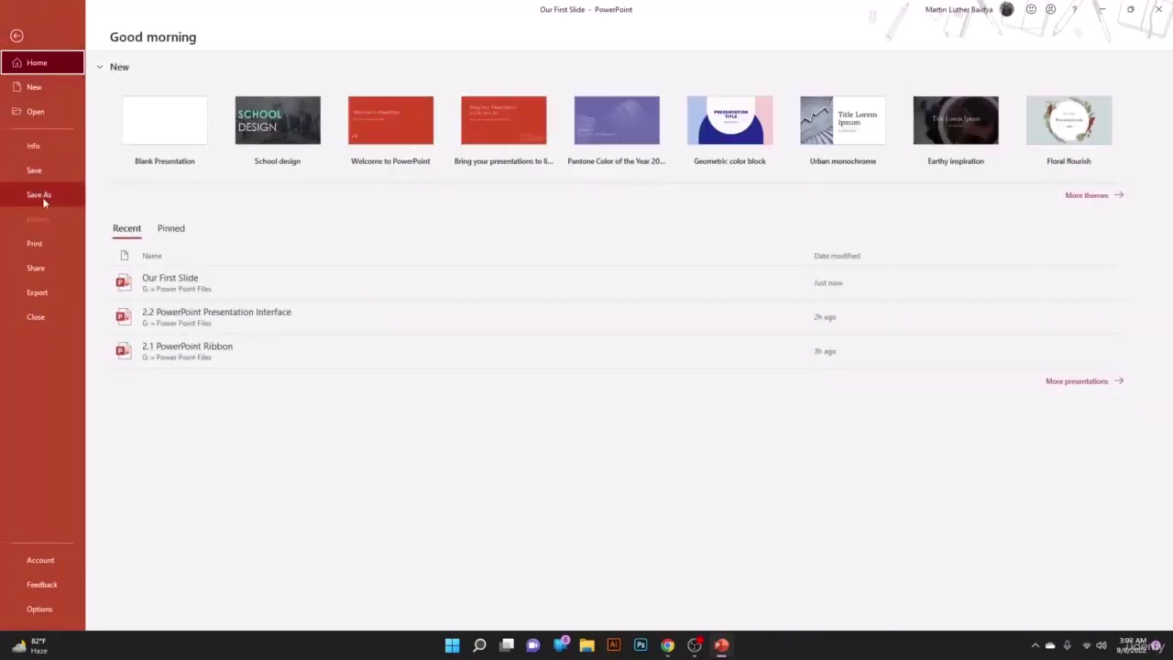
{"action": "left_click", "coordinate": [16, 35]}
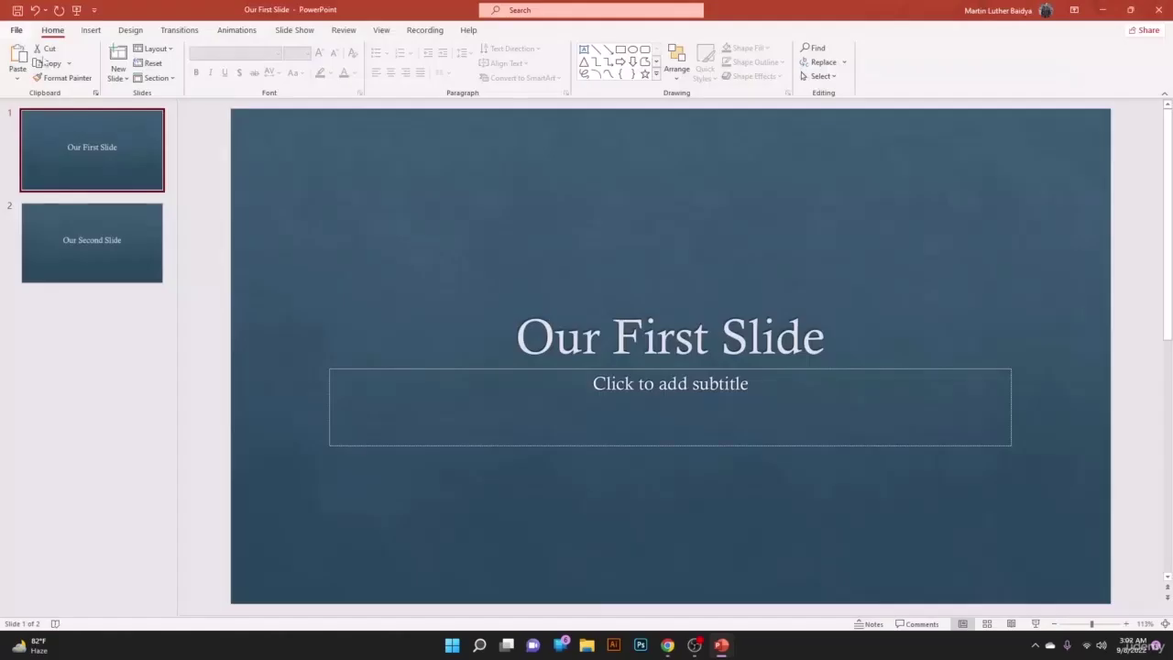
{"action": "left_click", "coordinate": [70, 248]}
{"action": "right_click", "coordinate": [72, 248]}
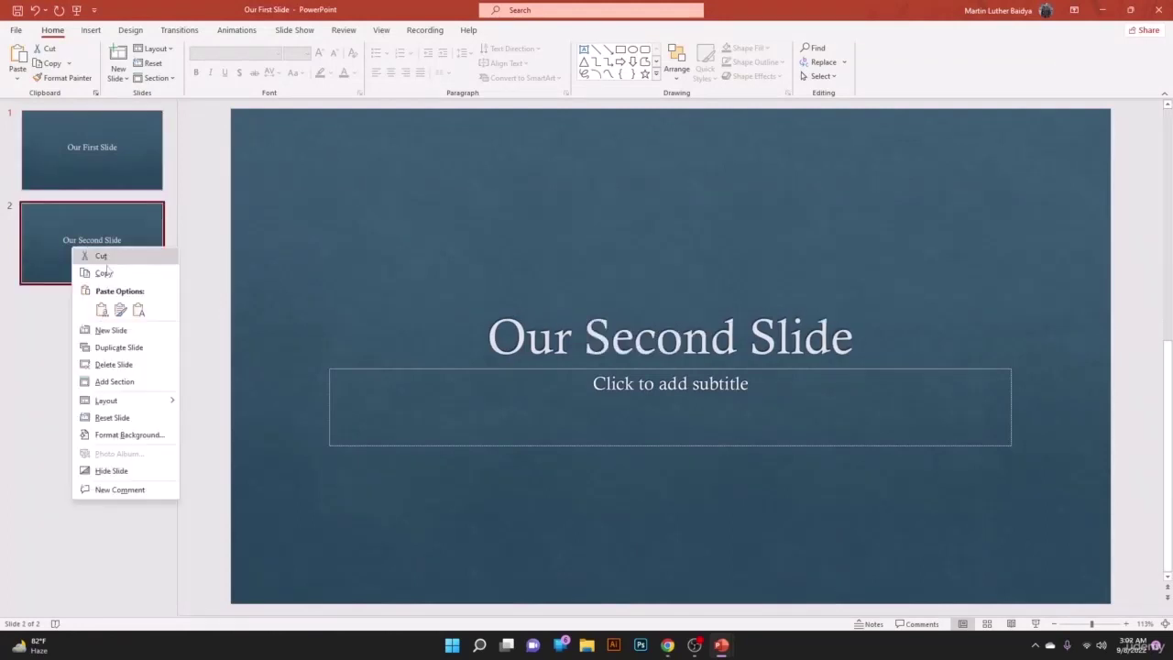
{"action": "left_click", "coordinate": [119, 348]}
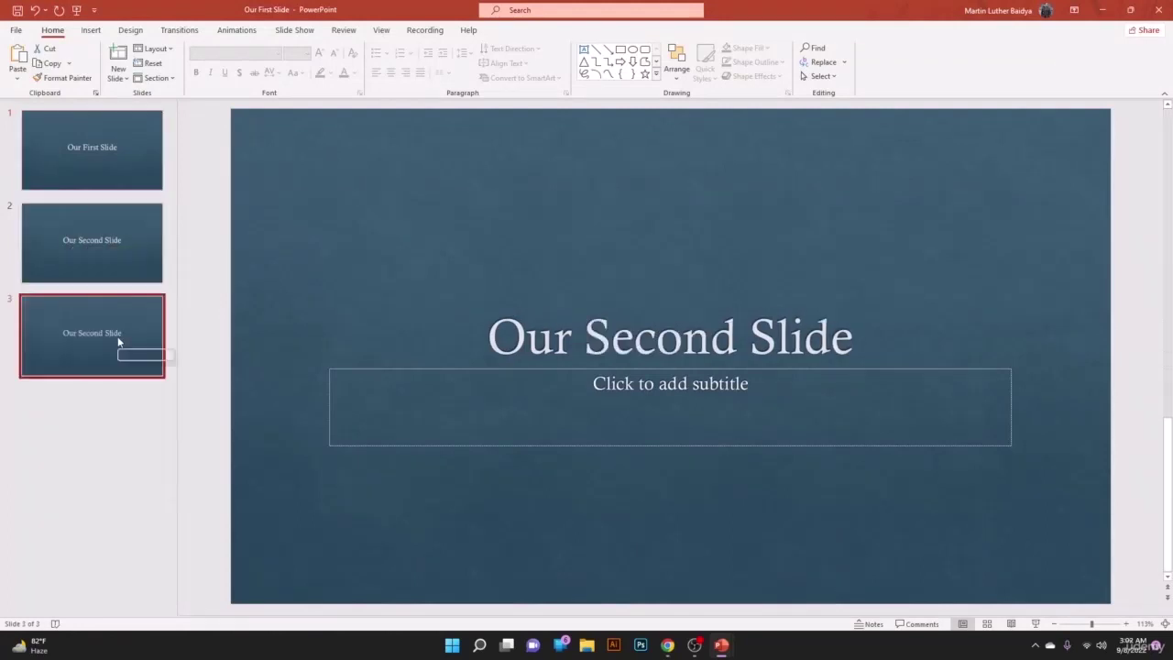
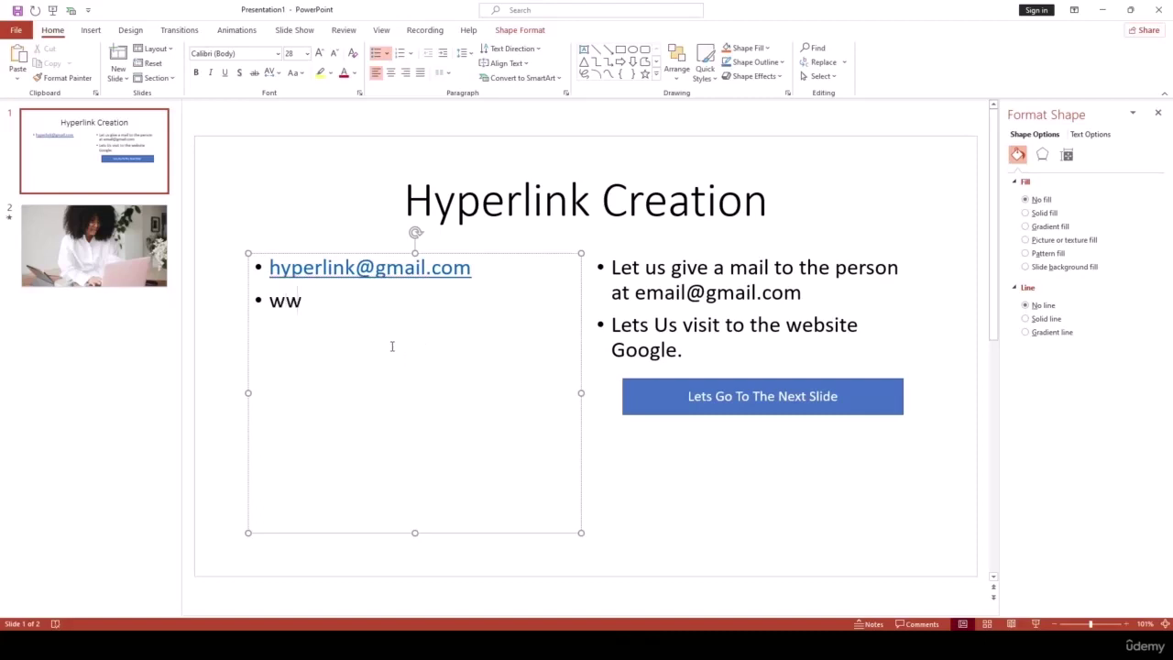
{"action": "type", "text": ".goog"}
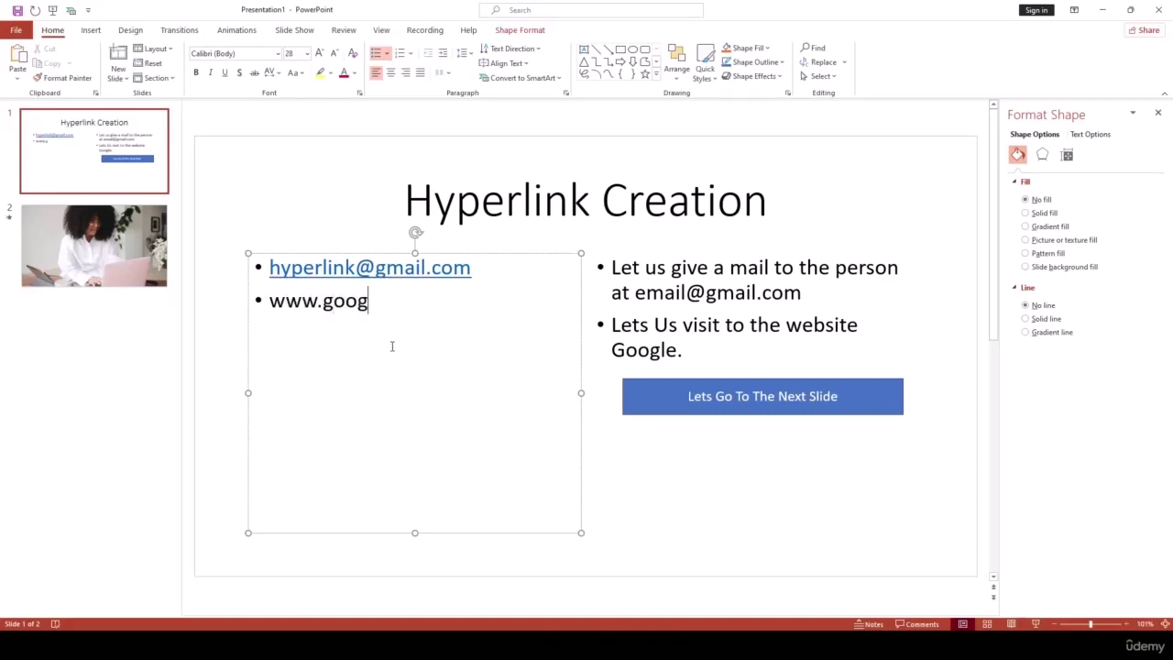
{"action": "type", "text": "le.com"}
{"action": "key", "text": "Return"}
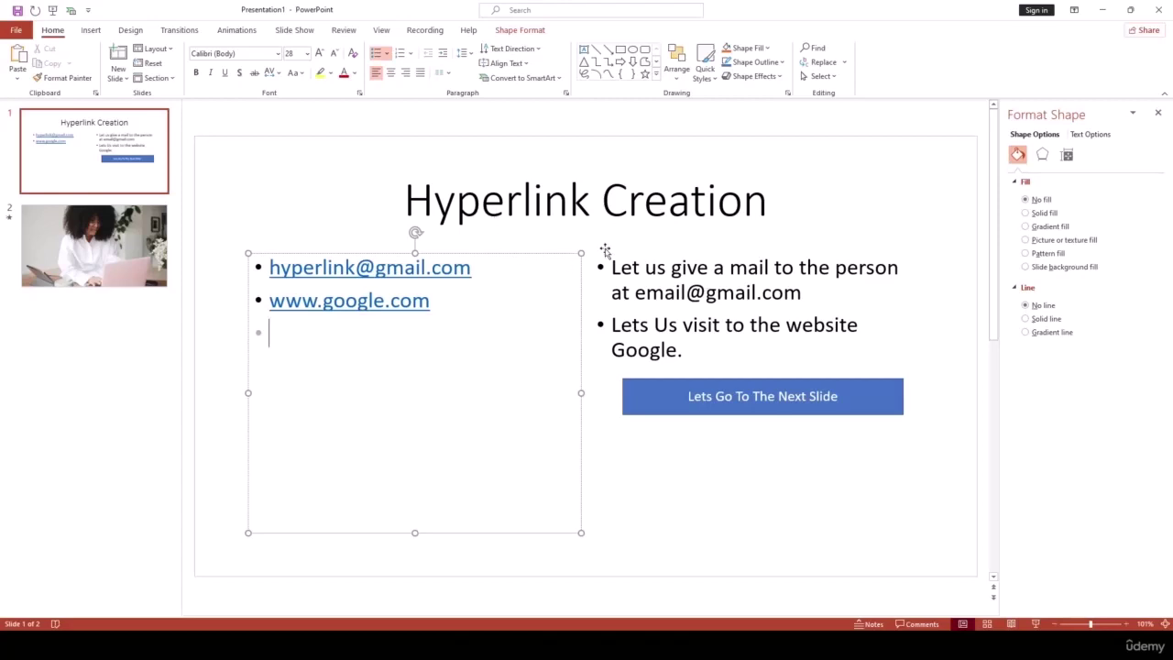
{"action": "left_click_drag", "start_coordinate": [611, 267], "coordinate": [673, 310]}
{"action": "left_click", "coordinate": [671, 319]}
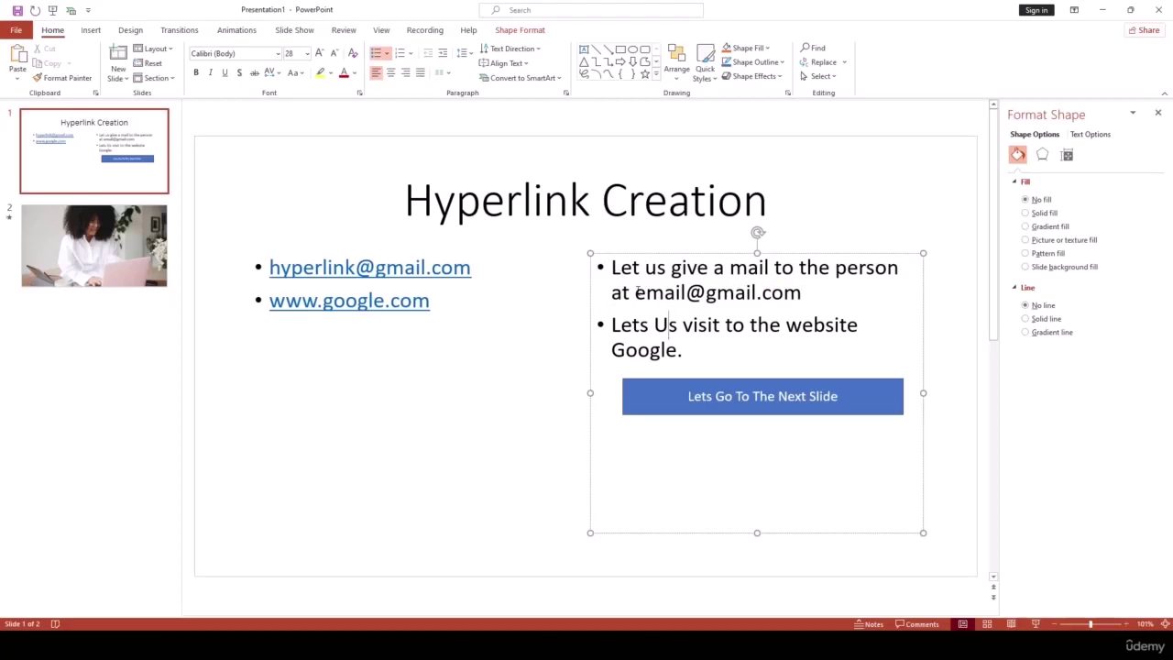
{"action": "left_click_drag", "start_coordinate": [634, 291], "coordinate": [806, 295]}
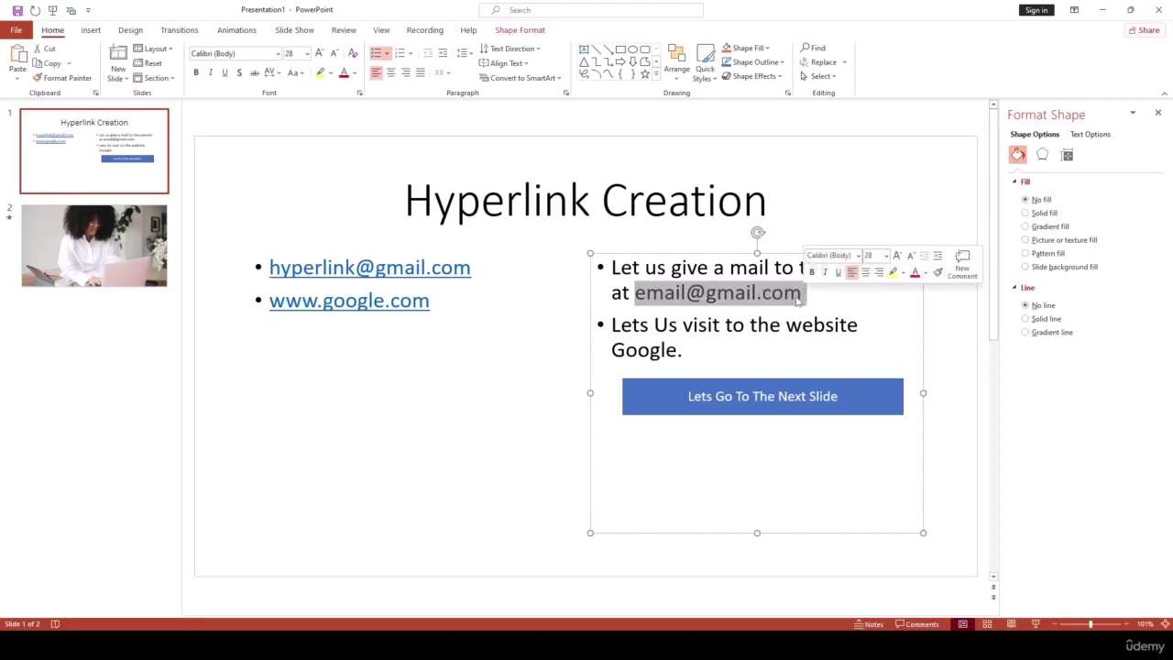
{"action": "left_click", "coordinate": [744, 325]}
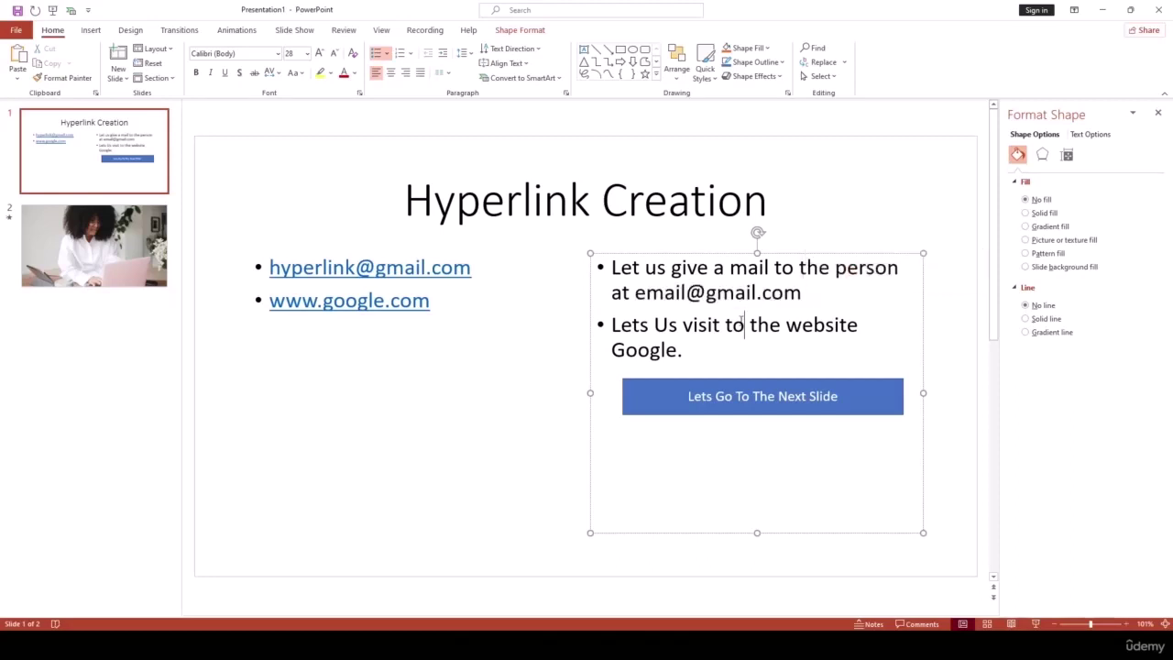
Hyperlink the e-mail address in the "Let us give a mail" bullet as an E-mail Address link to that same address.
{"action": "left_click", "coordinate": [810, 292]}
{"action": "left_click_drag", "start_coordinate": [807, 293], "coordinate": [646, 291]}
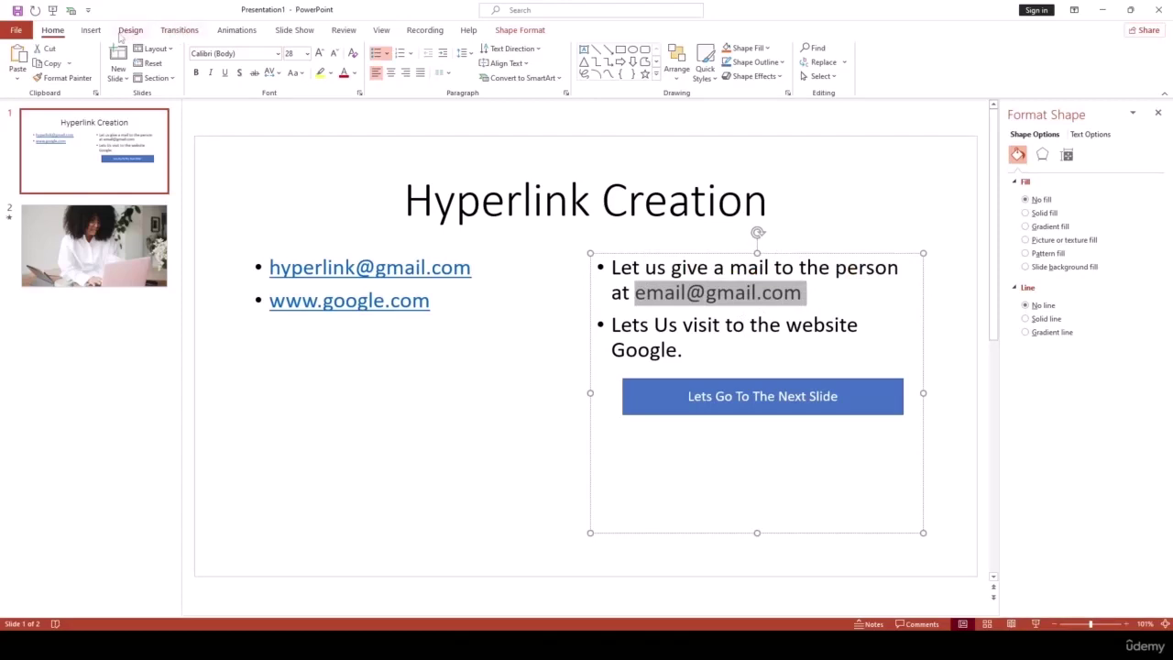
{"action": "left_click", "coordinate": [90, 30]}
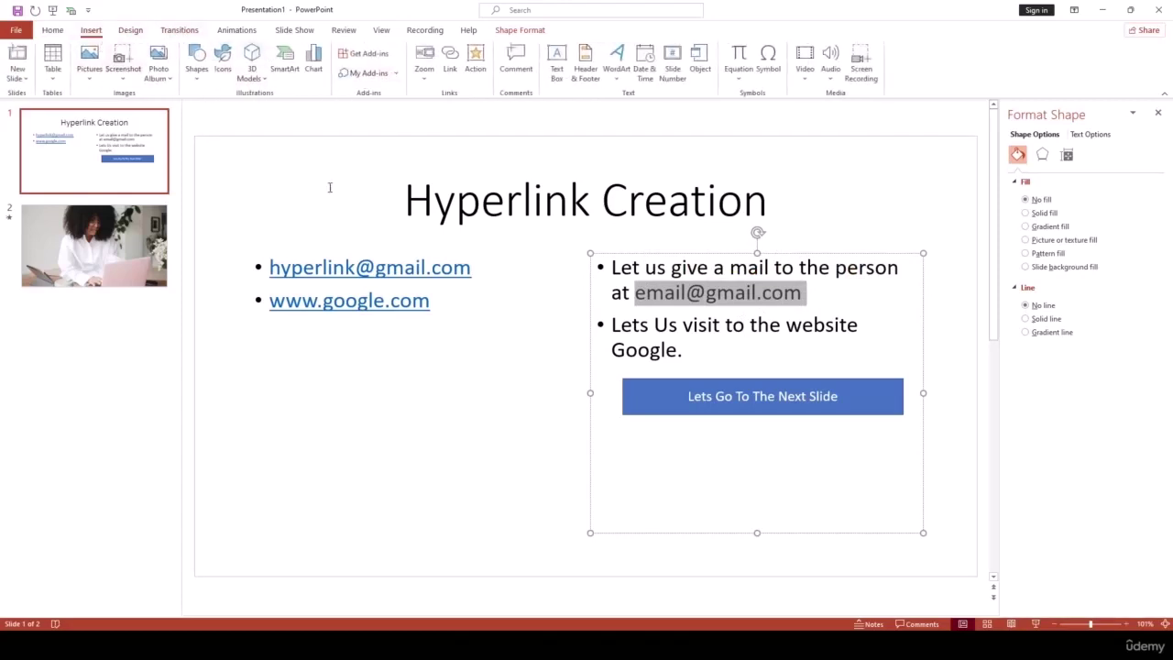
{"action": "left_click", "coordinate": [458, 69]}
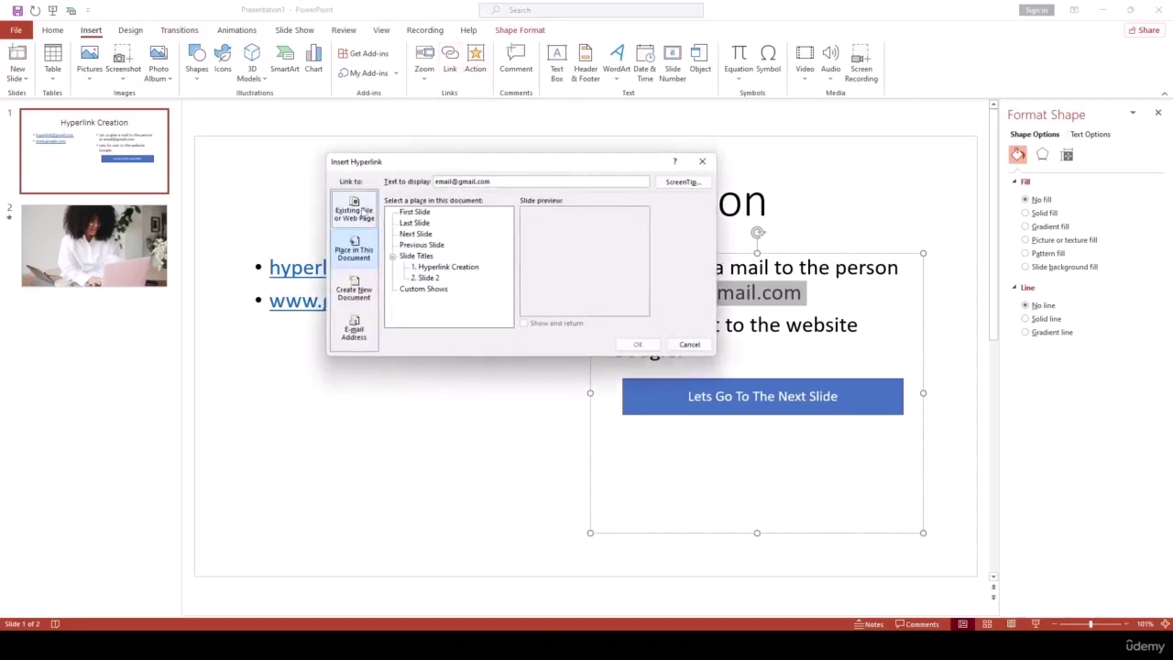
{"action": "left_click_drag", "start_coordinate": [632, 163], "coordinate": [491, 156]}
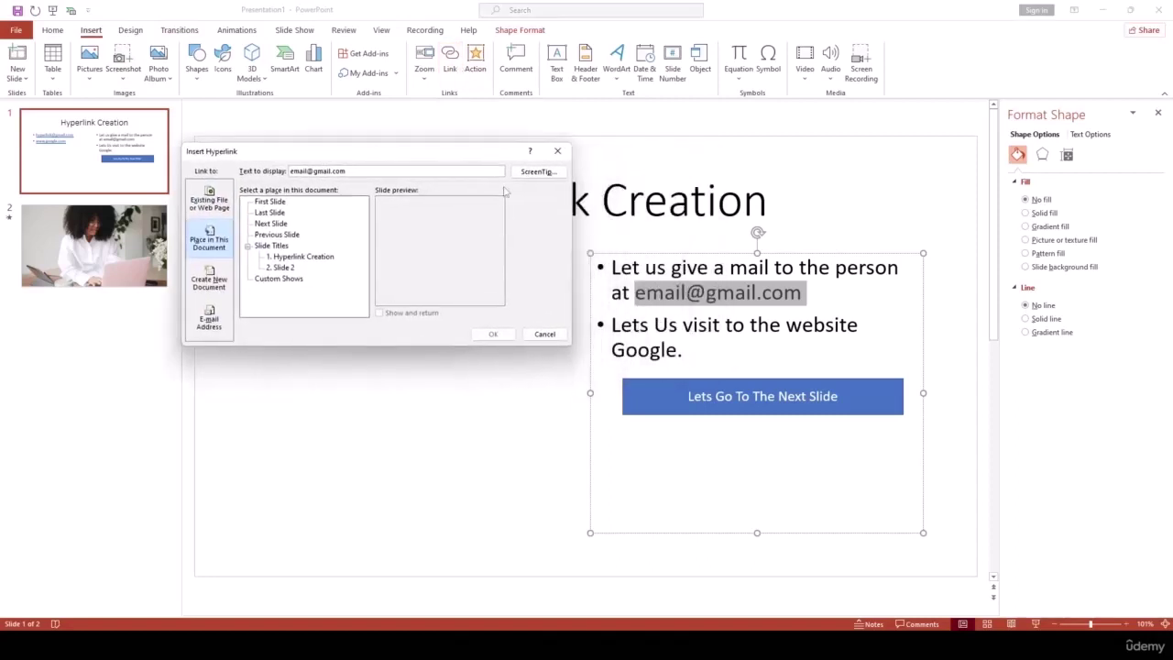
{"action": "left_click", "coordinate": [209, 321]}
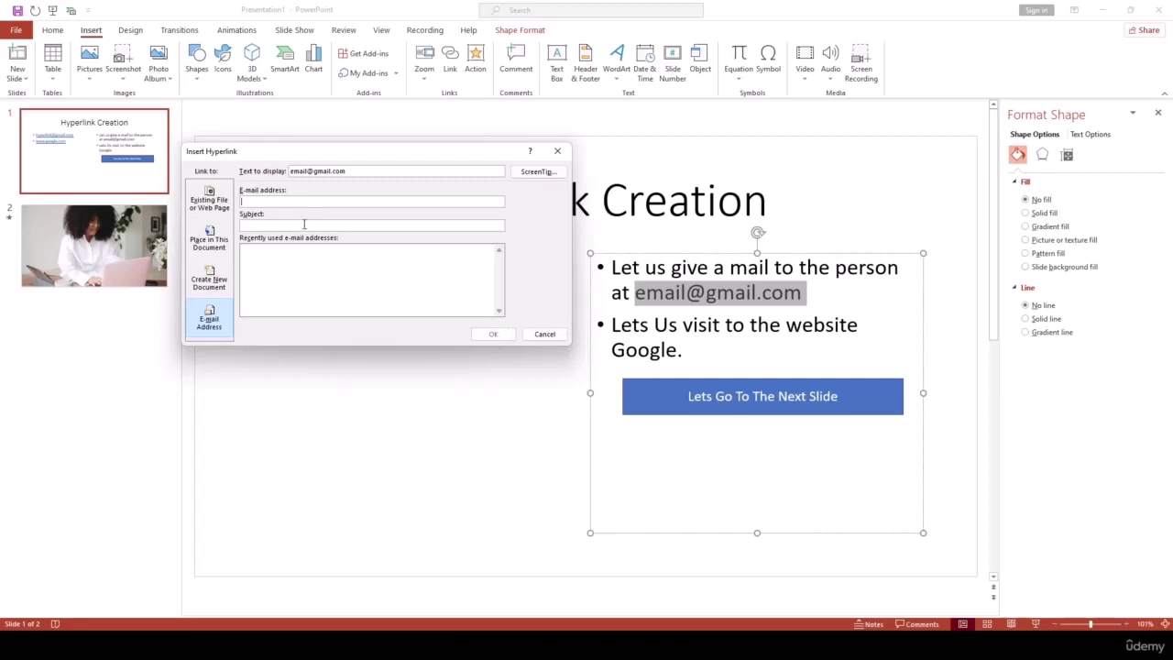
{"action": "left_click_drag", "start_coordinate": [348, 170], "coordinate": [228, 170]}
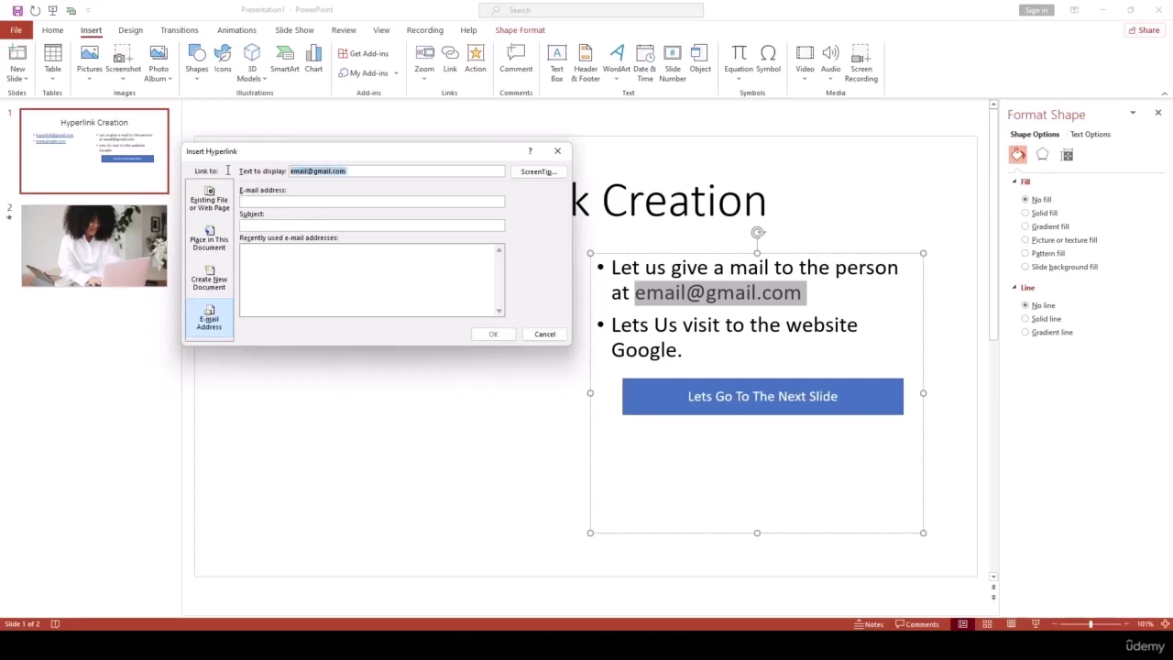
{"action": "left_click", "coordinate": [273, 201]}
{"action": "key", "text": "ctrl+v"}
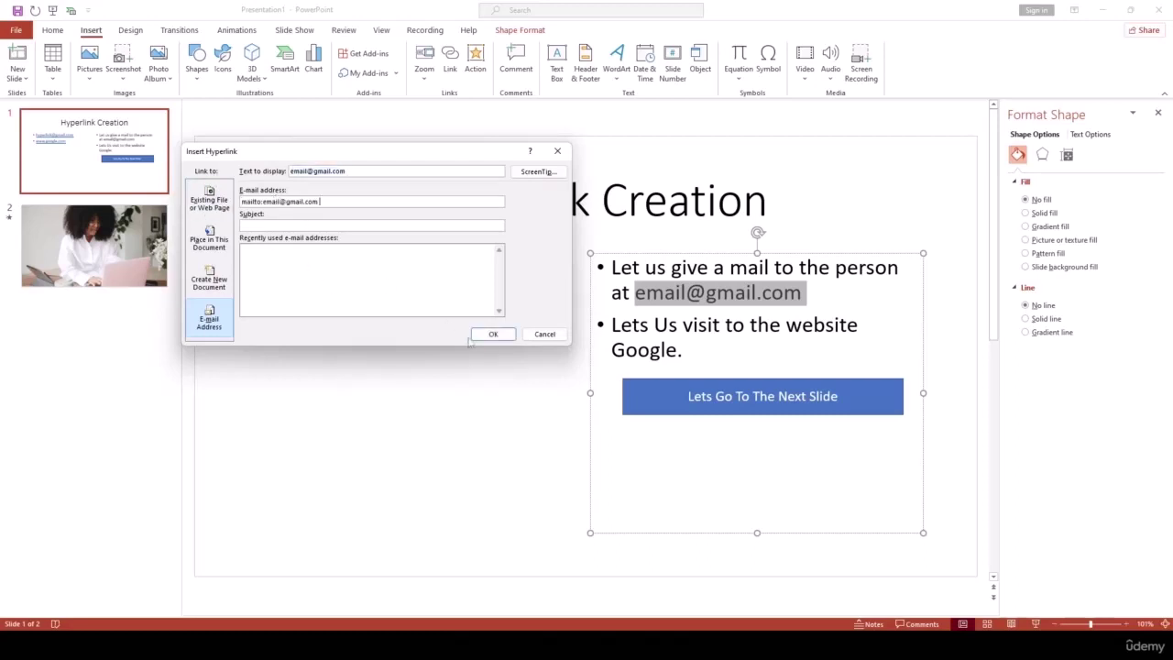
{"action": "left_click", "coordinate": [493, 334]}
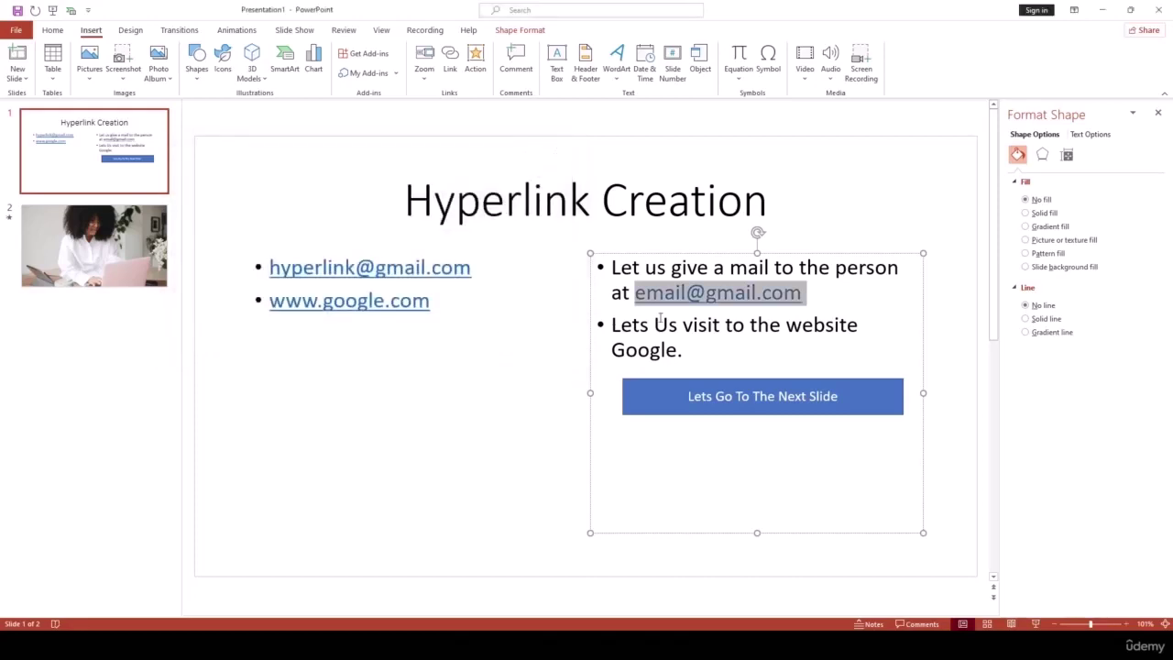
{"action": "left_click", "coordinate": [707, 326]}
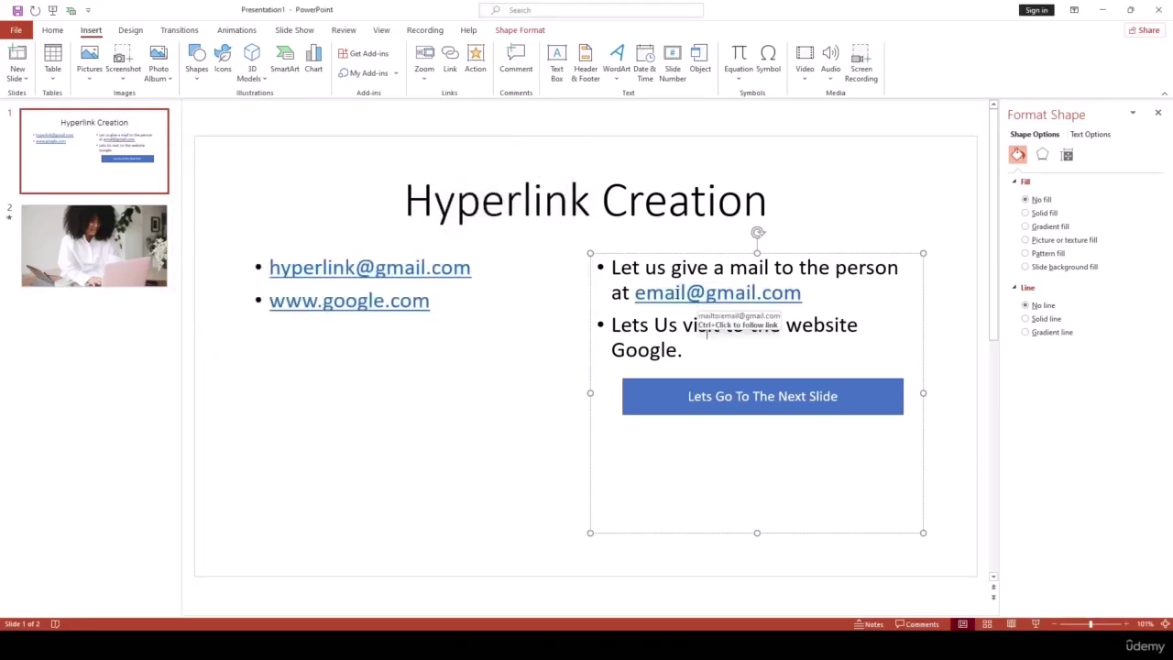
{"action": "left_click", "coordinate": [681, 291]}
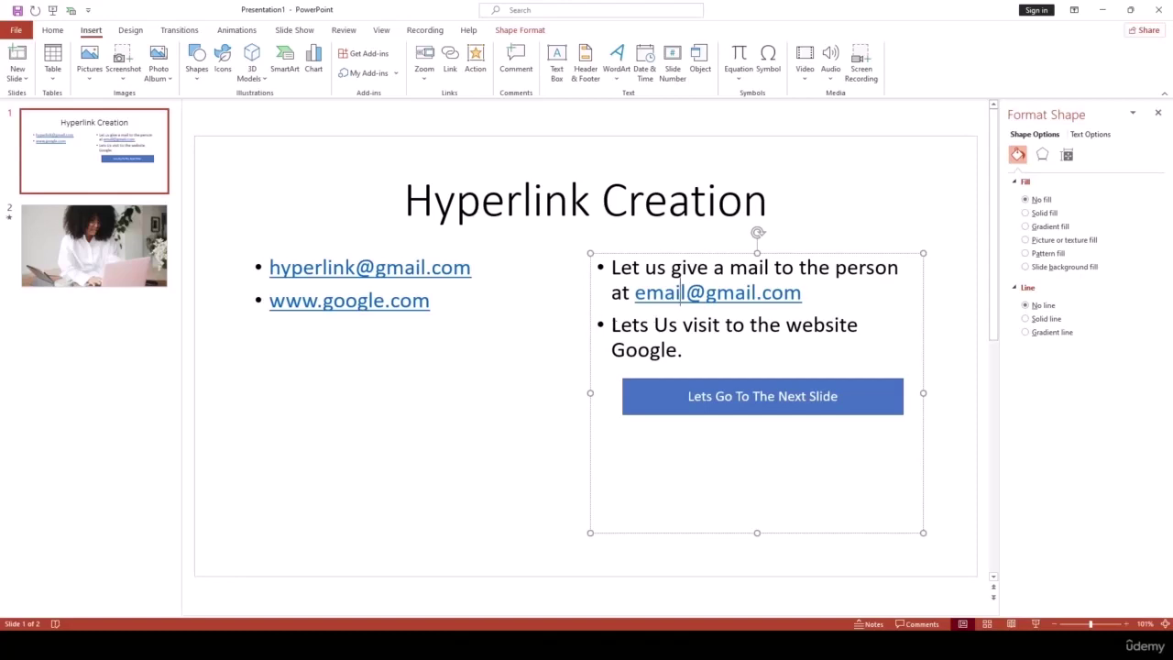
{"action": "left_click_drag", "start_coordinate": [612, 325], "coordinate": [601, 361]}
{"action": "left_click", "coordinate": [680, 349]}
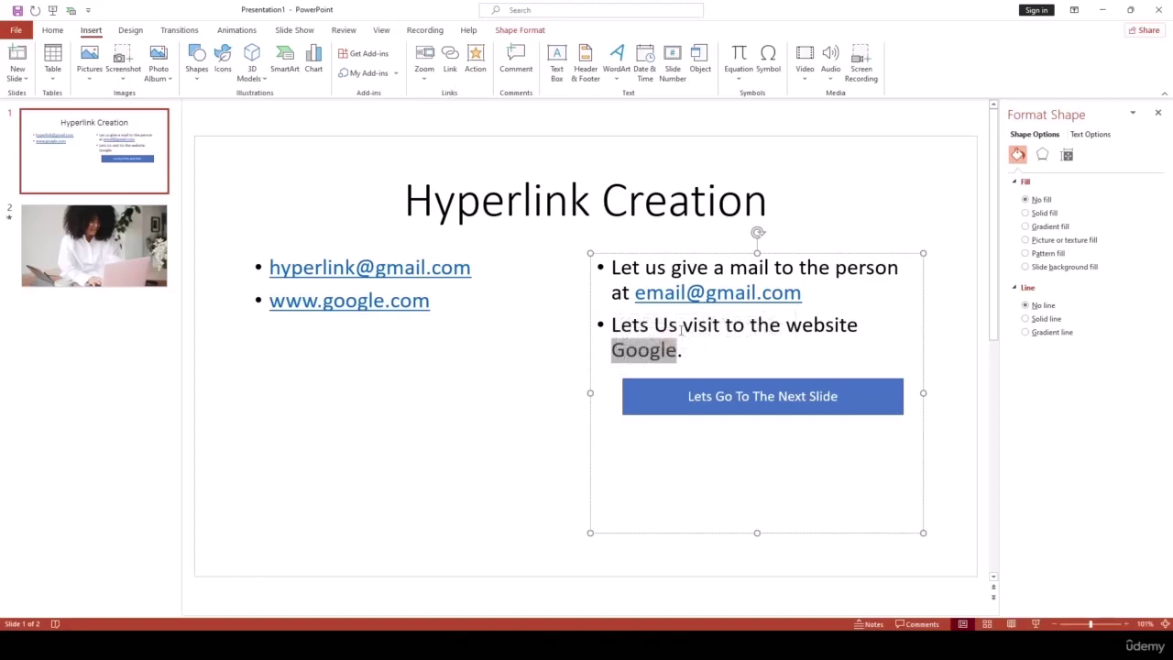
{"action": "left_click", "coordinate": [450, 69]}
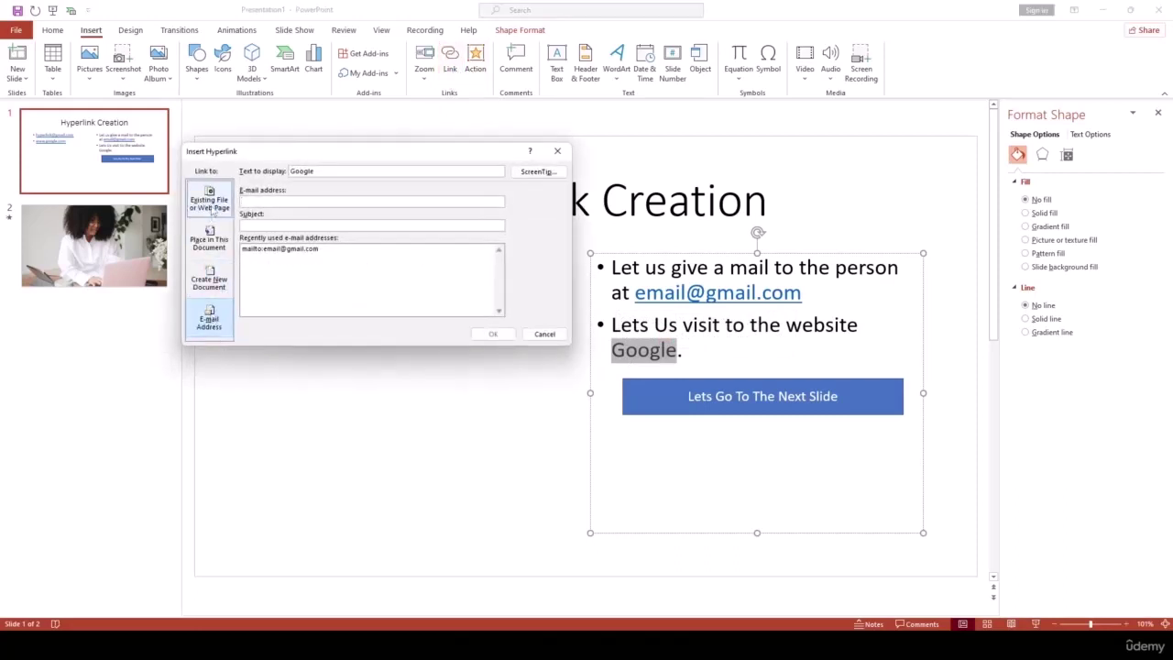
{"action": "left_click", "coordinate": [210, 202]}
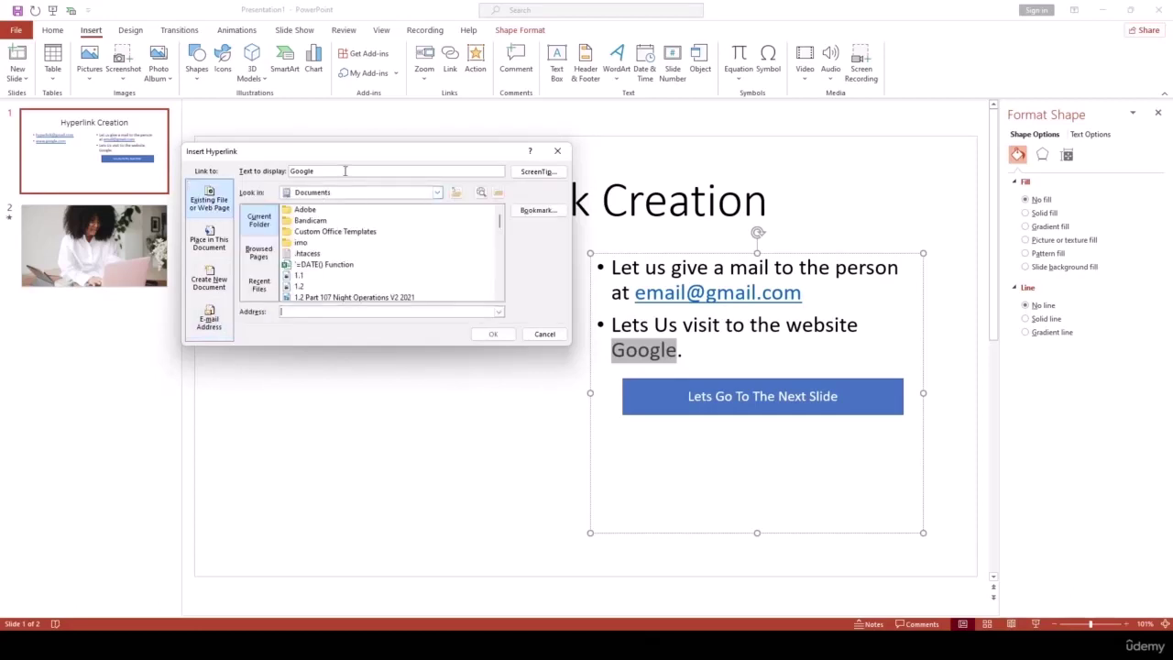
{"action": "left_click", "coordinate": [325, 312]}
{"action": "type", "text": "www.google.com"}
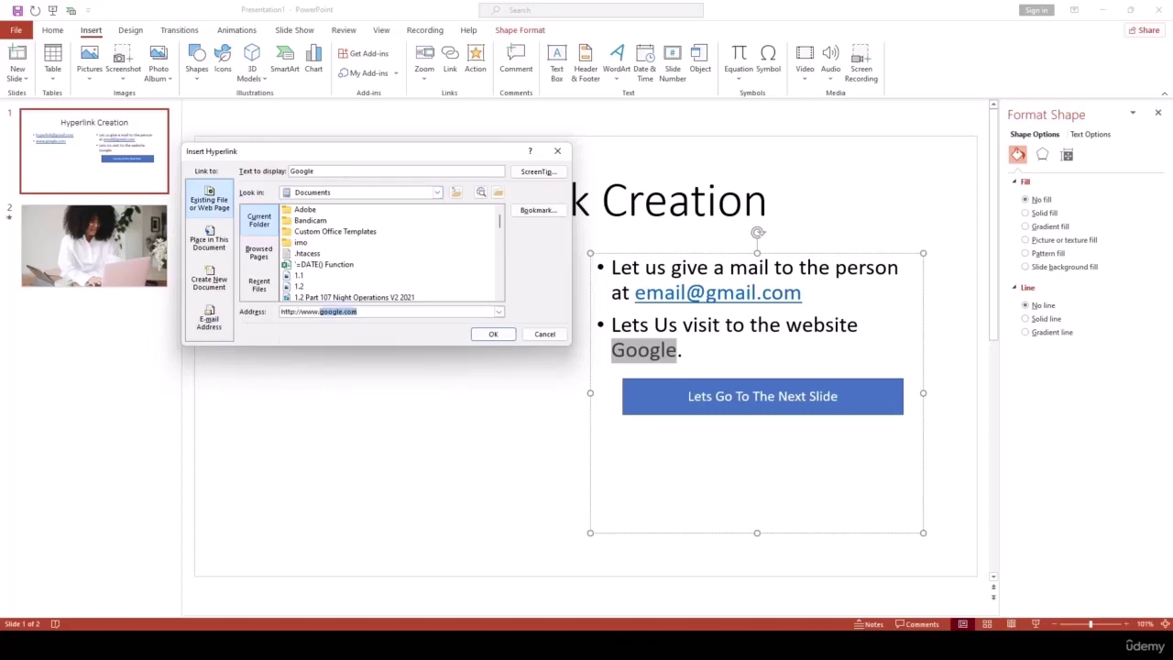
{"action": "left_click", "coordinate": [495, 335]}
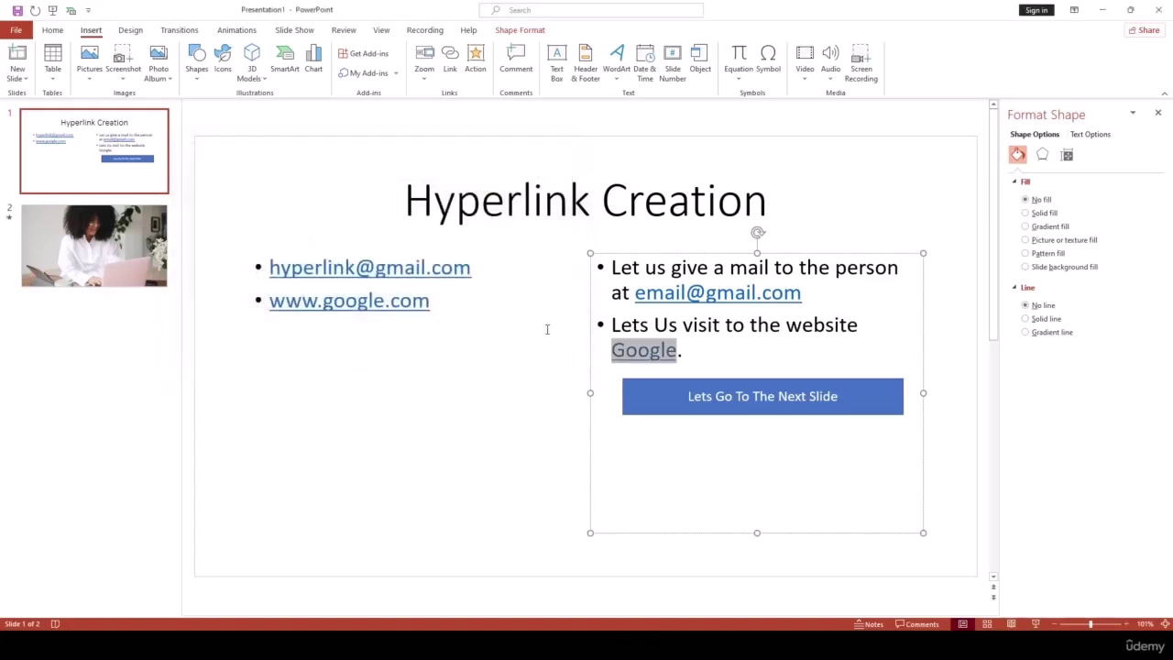
{"action": "left_click", "coordinate": [706, 352]}
{"action": "double_click", "coordinate": [688, 351]}
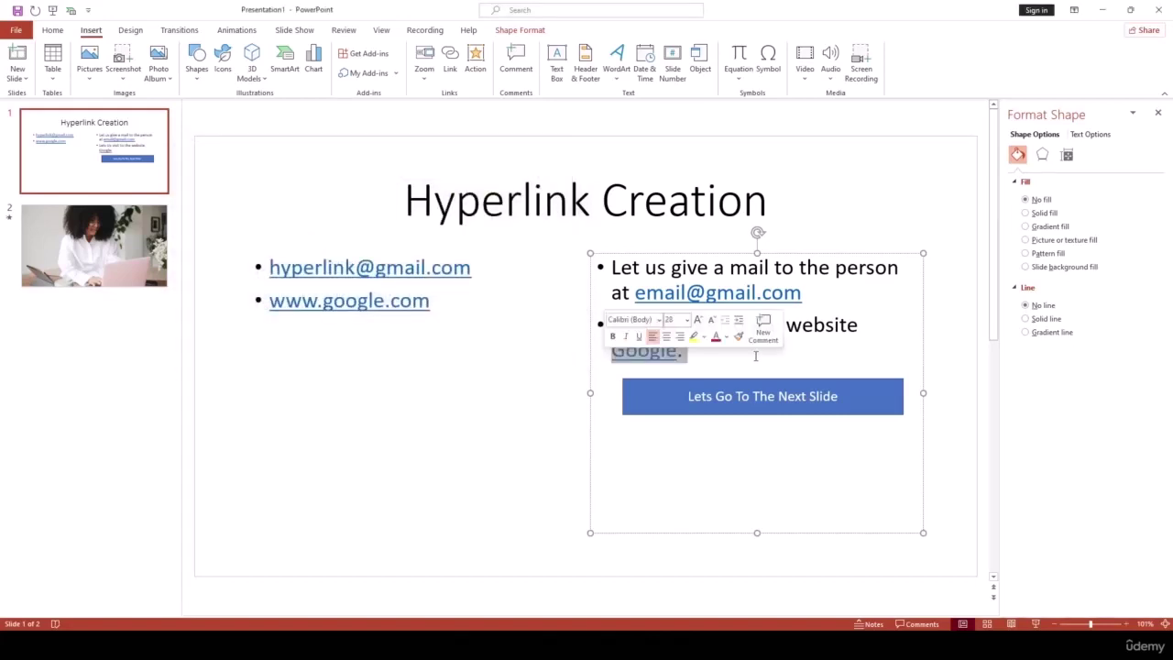
{"action": "left_click", "coordinate": [699, 362]}
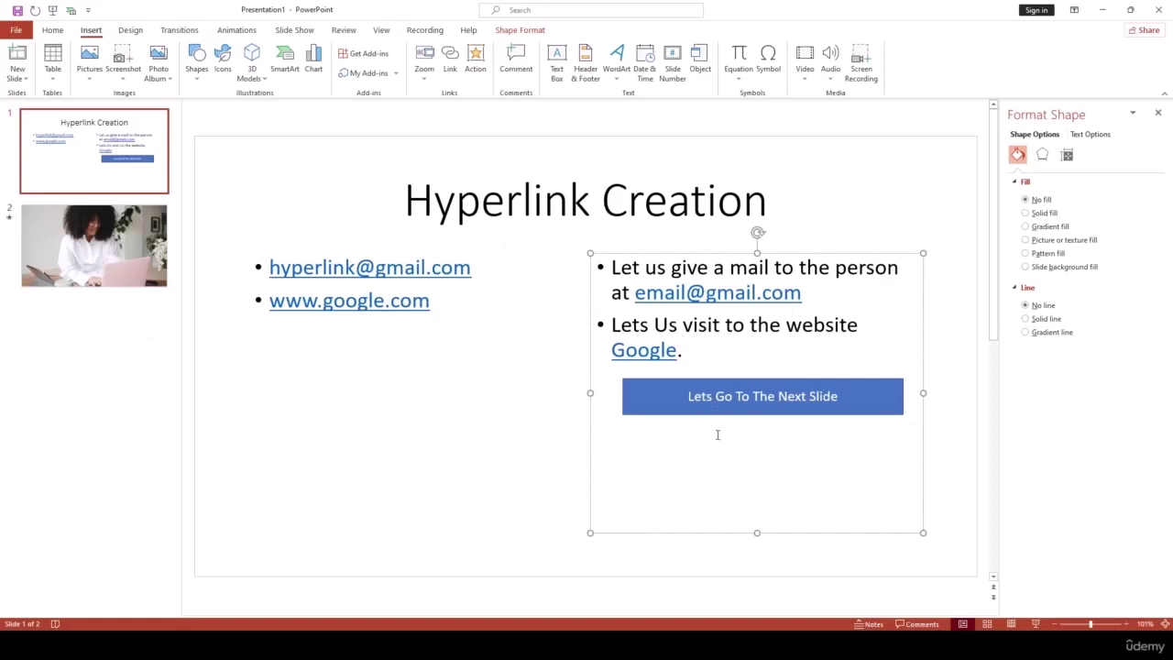
{"action": "left_click", "coordinate": [645, 405]}
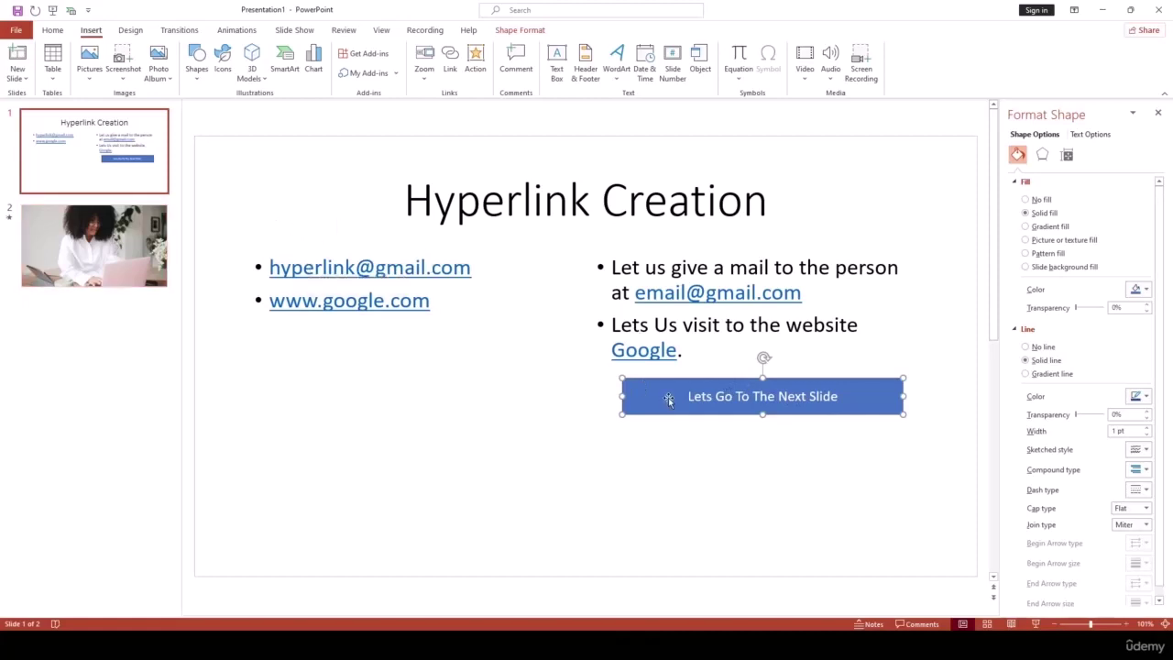
{"action": "left_click", "coordinate": [596, 469]}
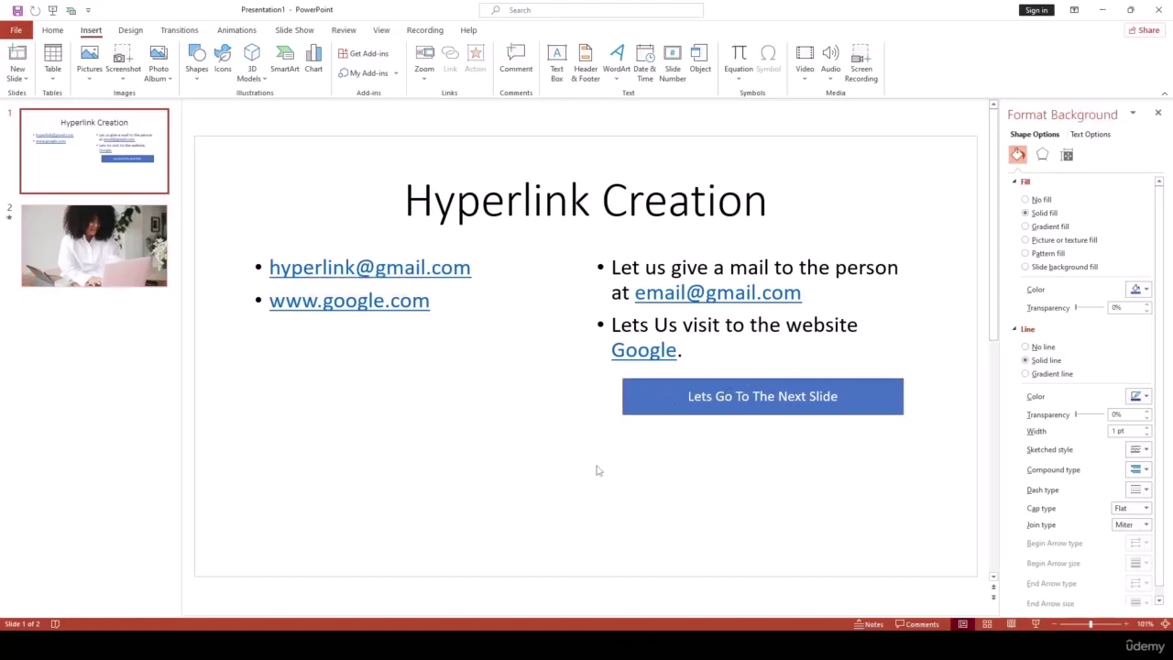
Hyperlink the "Lets Go To The Next Slide" button shape to Slide 2 as a place in this document.
{"action": "right_click", "coordinate": [653, 404]}
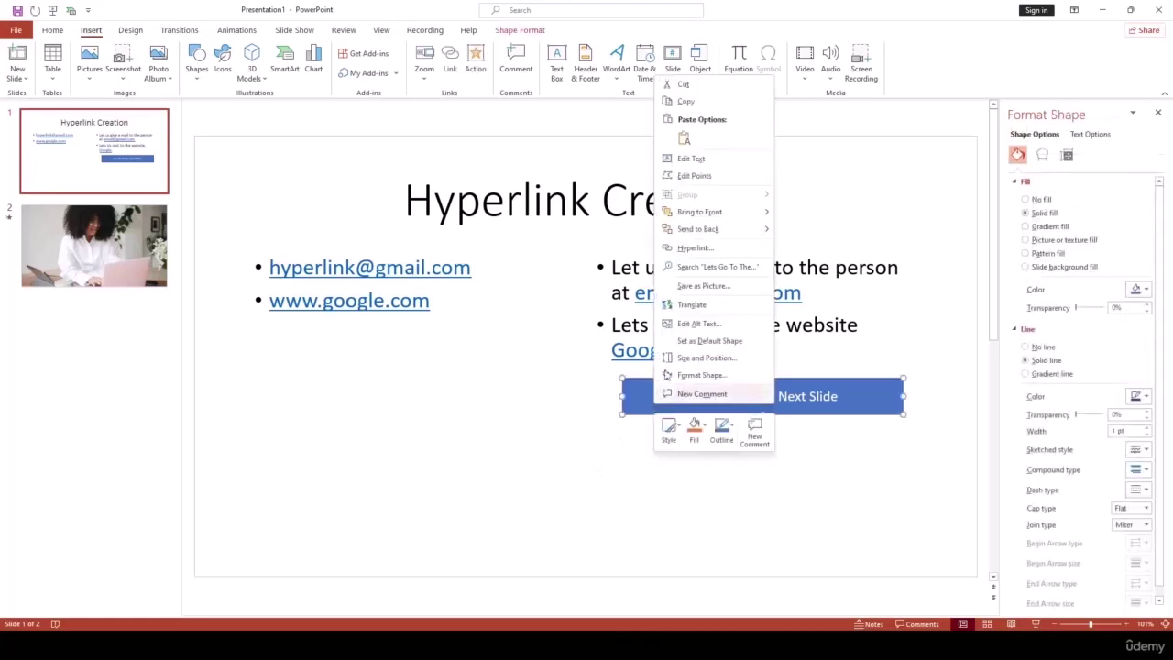
{"action": "left_click", "coordinate": [707, 255]}
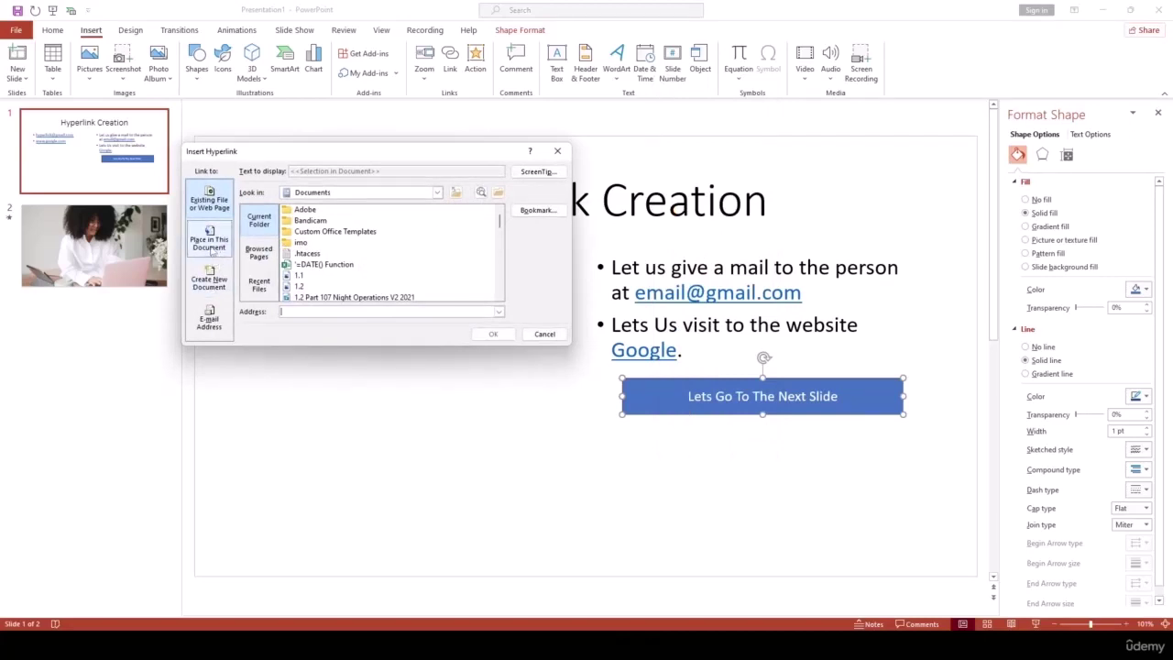
{"action": "left_click", "coordinate": [213, 245]}
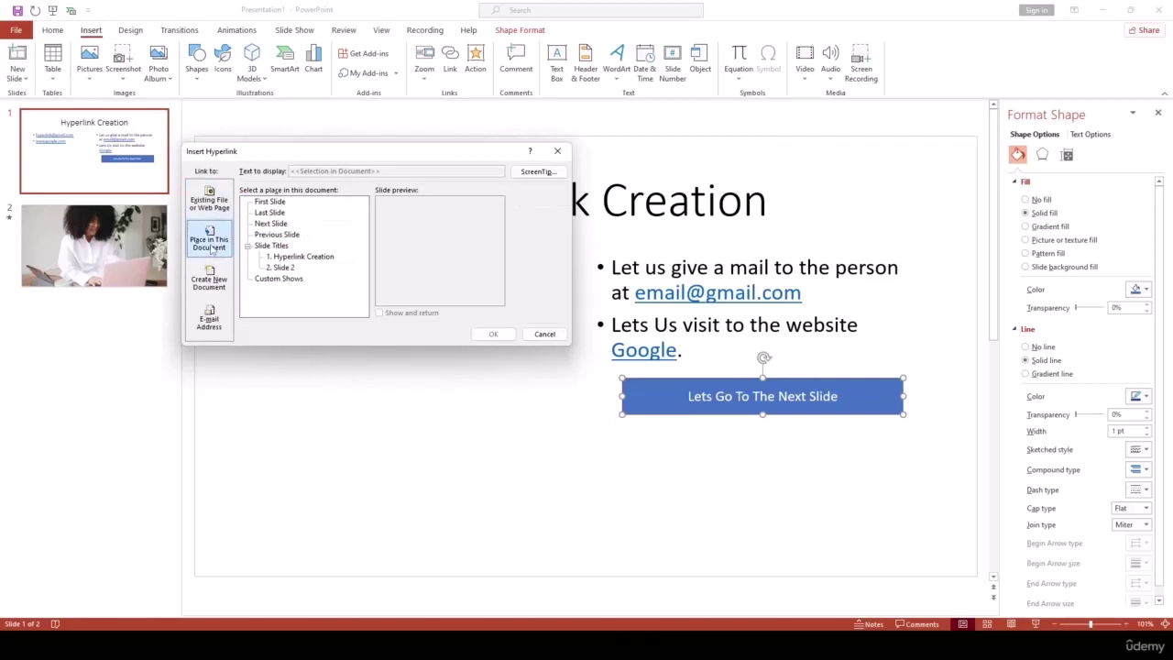
{"action": "left_click", "coordinate": [279, 267]}
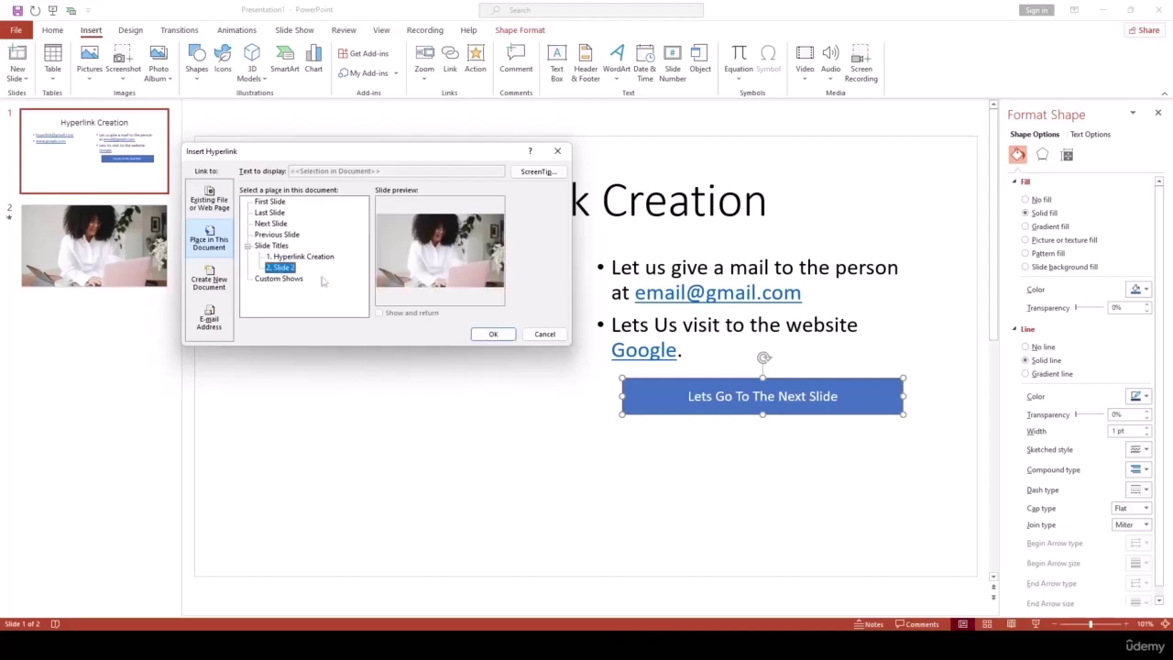
{"action": "left_click", "coordinate": [493, 335]}
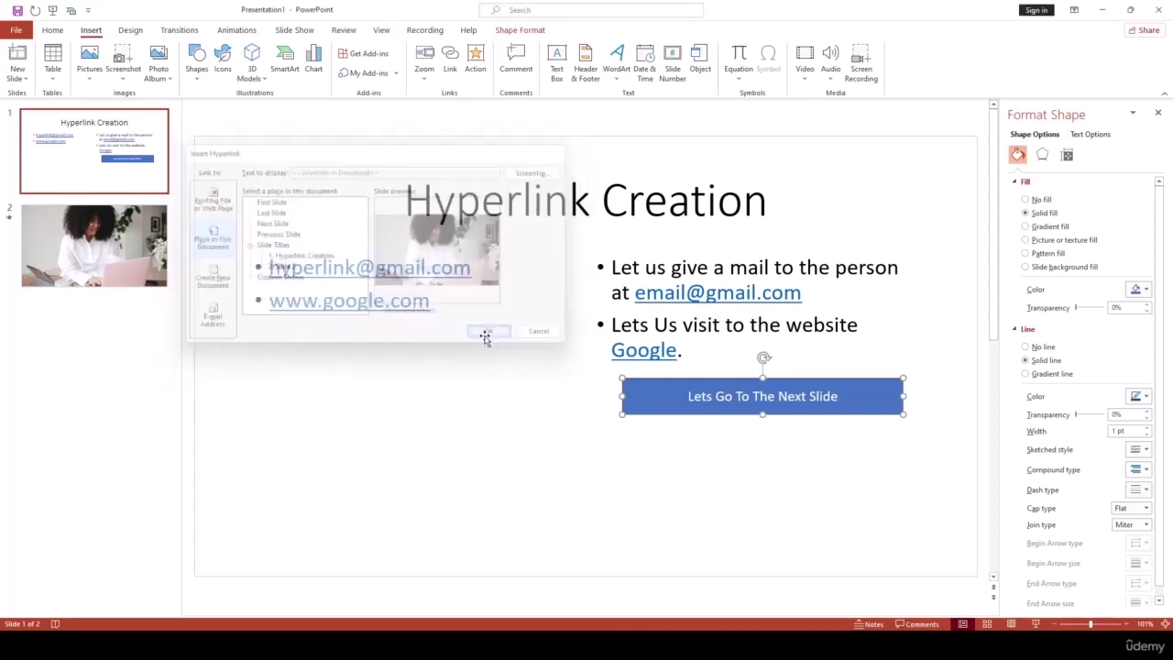
{"action": "left_click", "coordinate": [646, 478]}
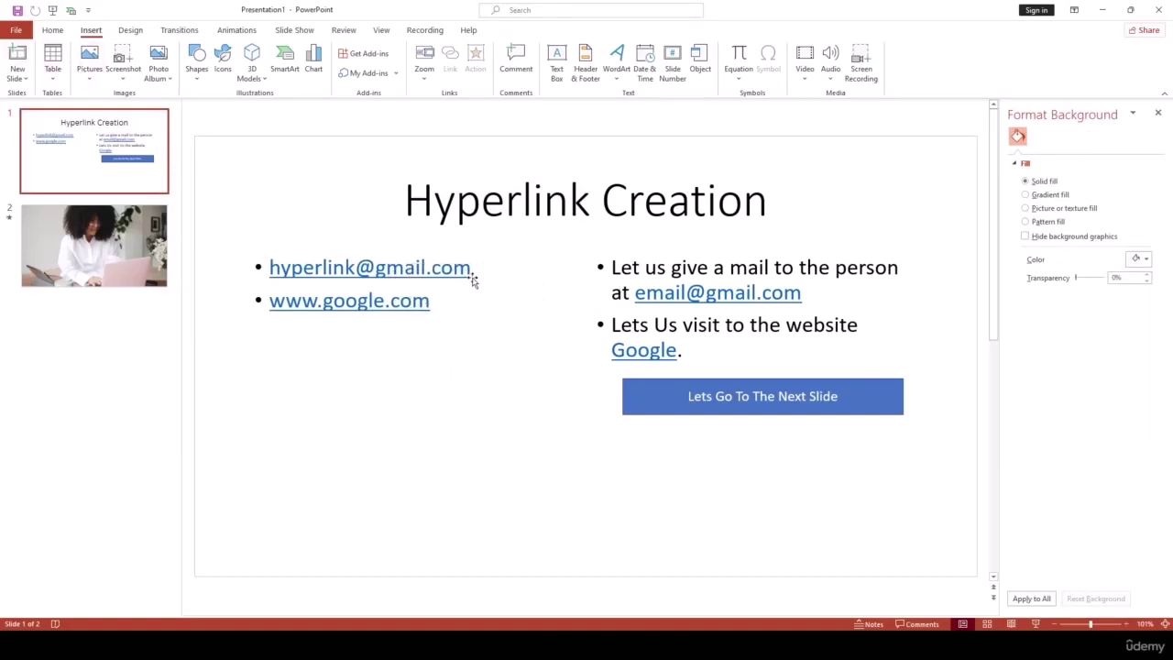
Try to remove the underline from the e-mail link in the "Let us give a mail" bullet.
{"action": "left_click", "coordinate": [52, 30]}
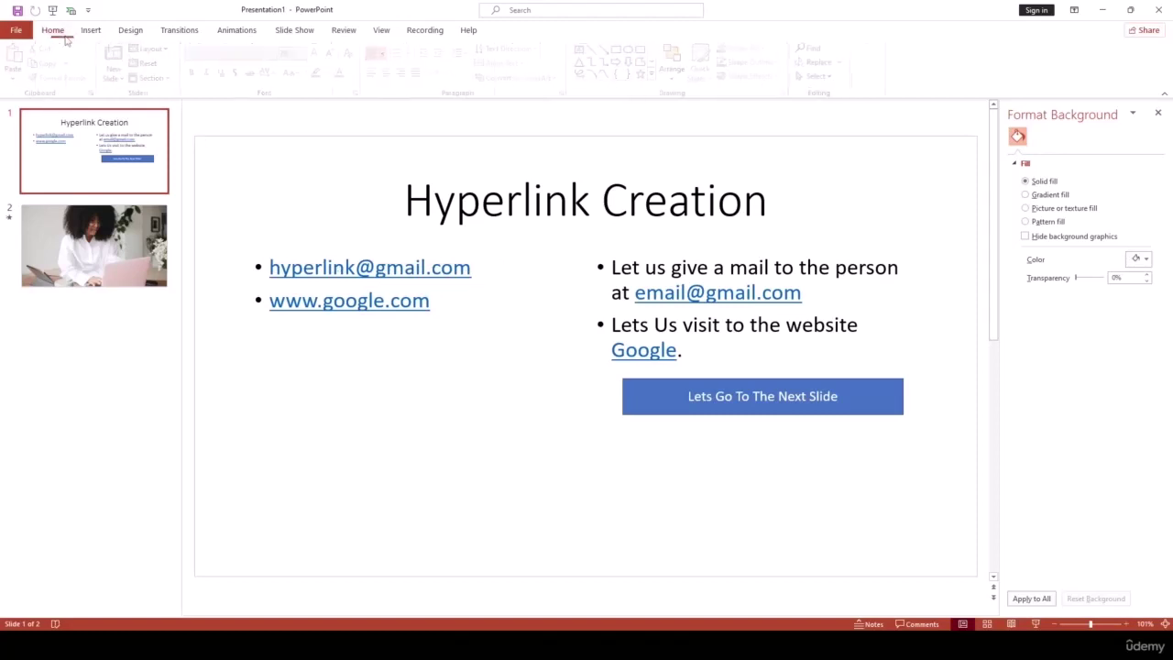
{"action": "double_click", "coordinate": [806, 293]}
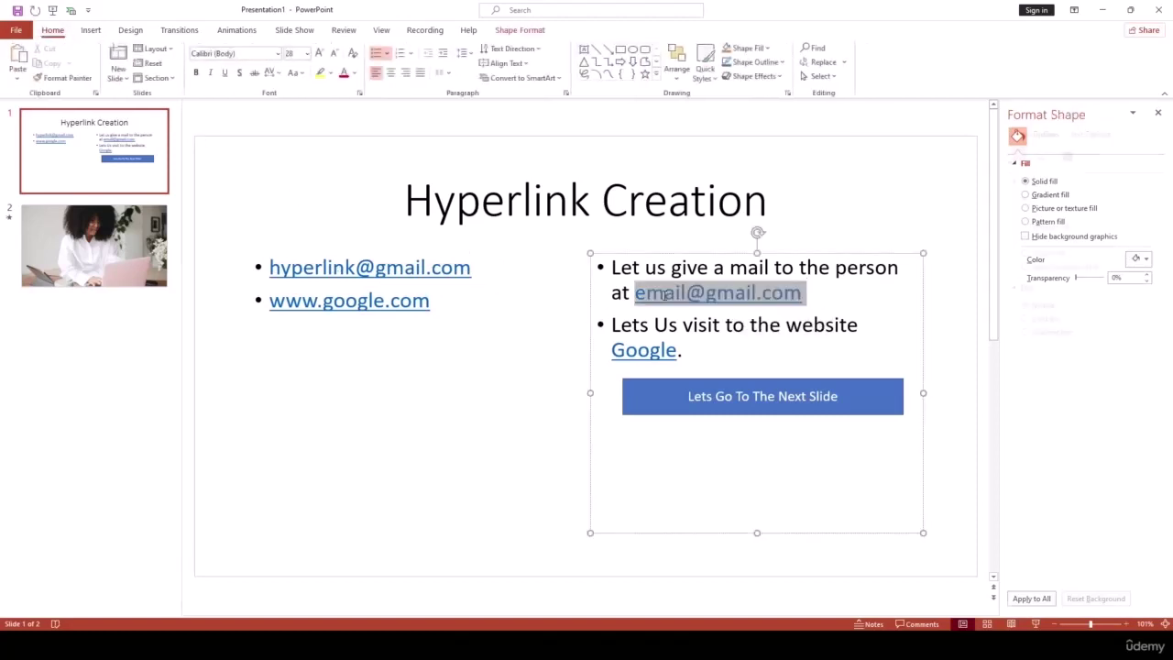
{"action": "left_click", "coordinate": [225, 73]}
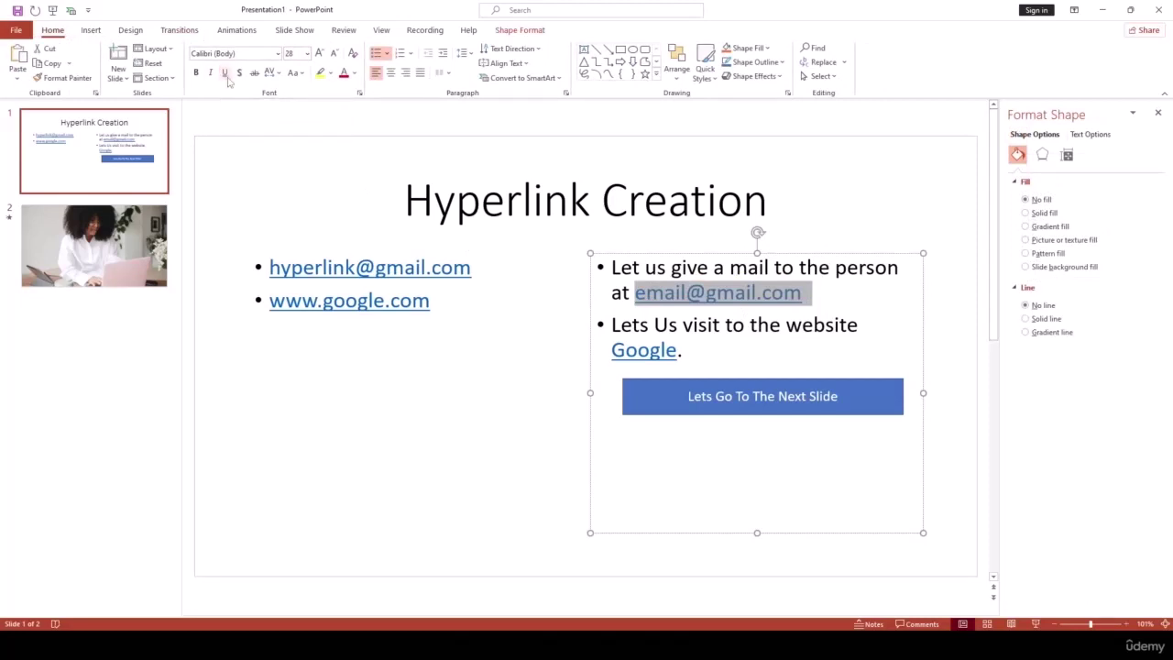
{"action": "left_click", "coordinate": [744, 357]}
{"action": "left_click_drag", "start_coordinate": [814, 301], "coordinate": [634, 293]}
{"action": "left_click", "coordinate": [220, 143]}
{"action": "left_click", "coordinate": [757, 293]}
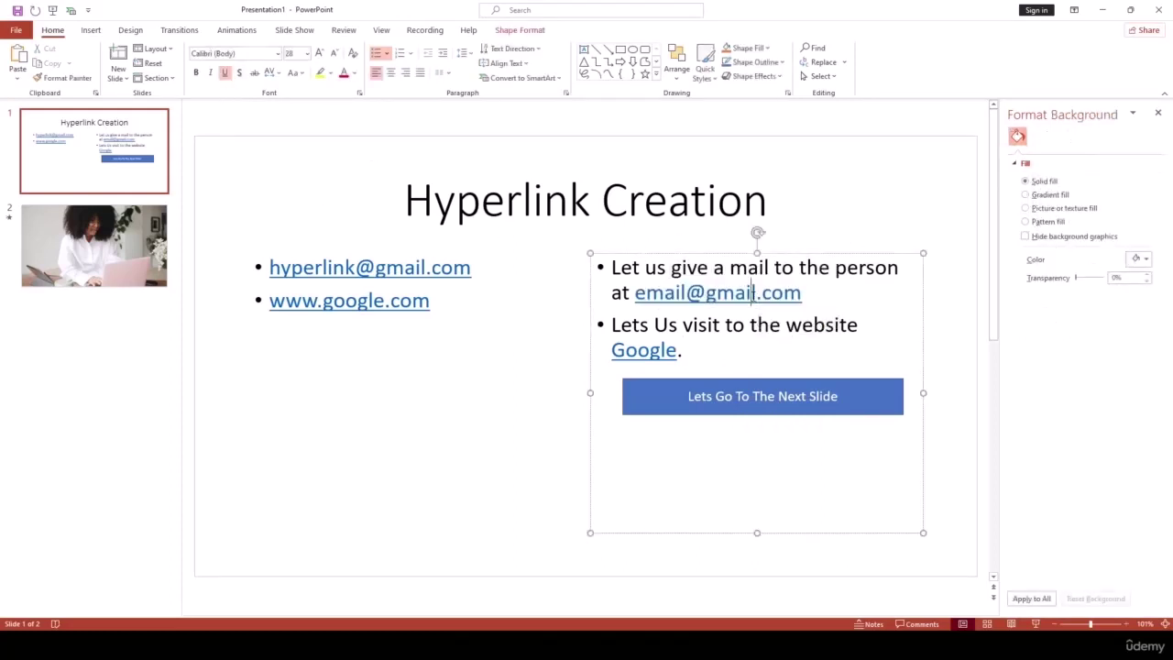
{"action": "double_click", "coordinate": [647, 295]}
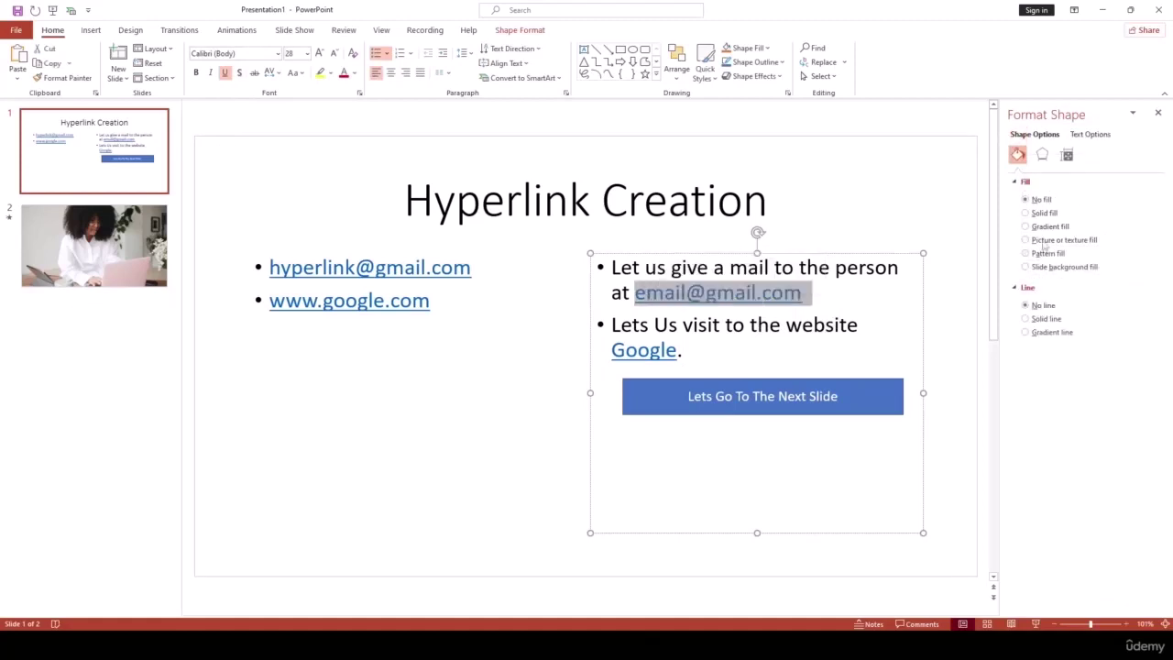
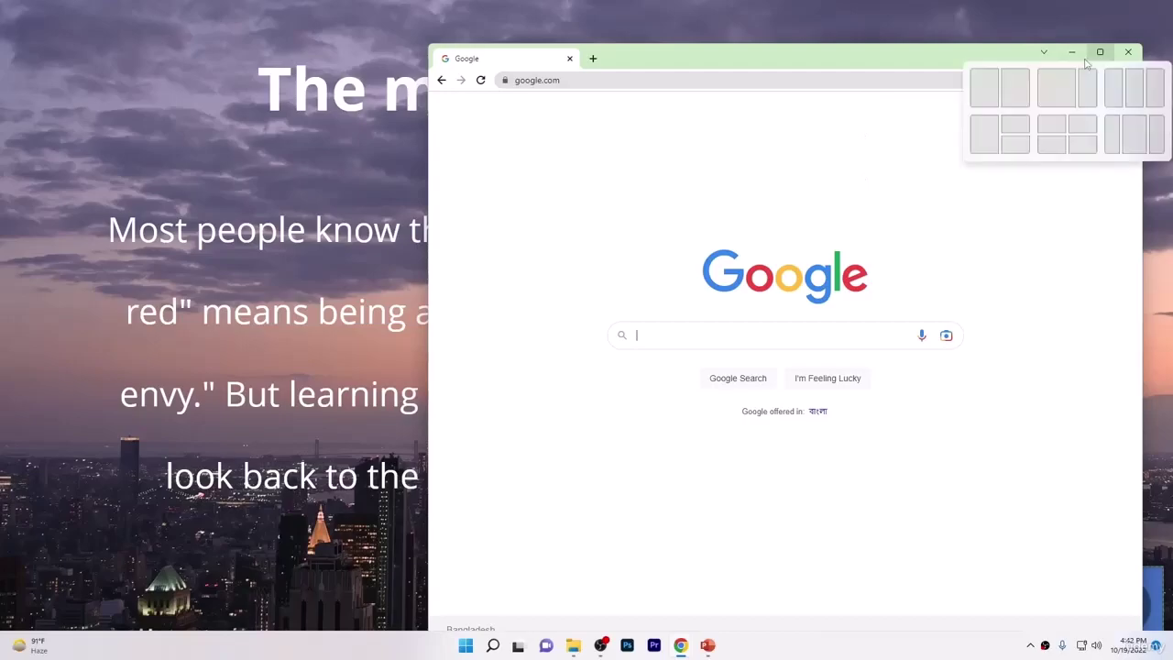
Close the Google browser window and open the shapes gallery for the first "The meaning of colors" slide.
{"action": "left_click", "coordinate": [1127, 52]}
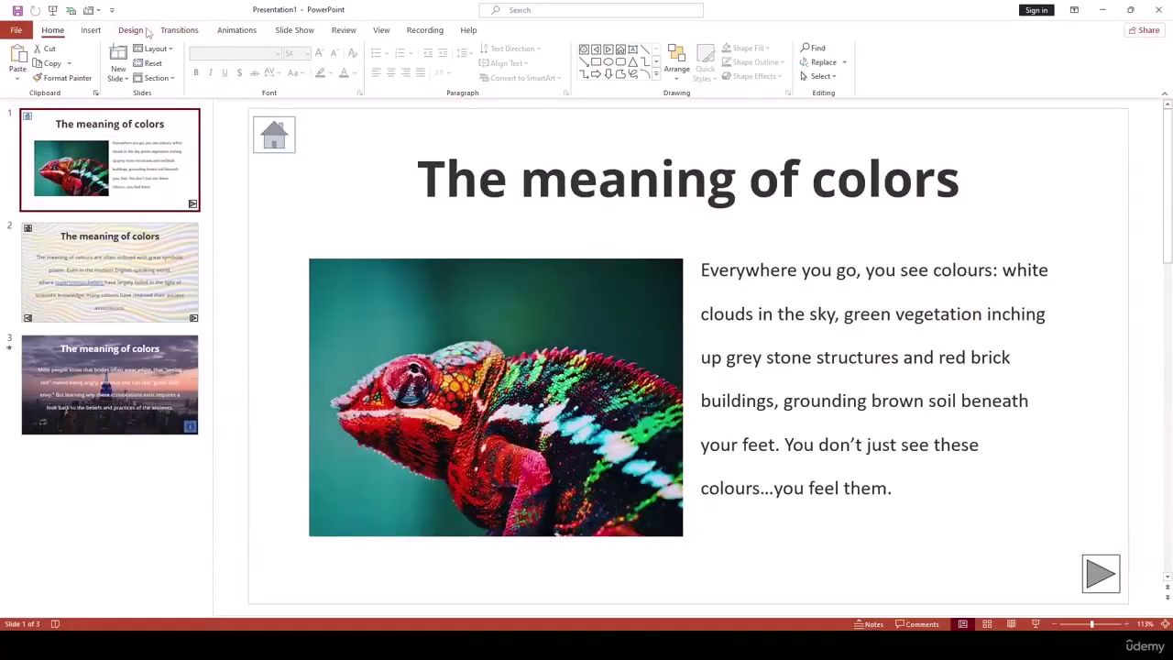
{"action": "left_click", "coordinate": [91, 30]}
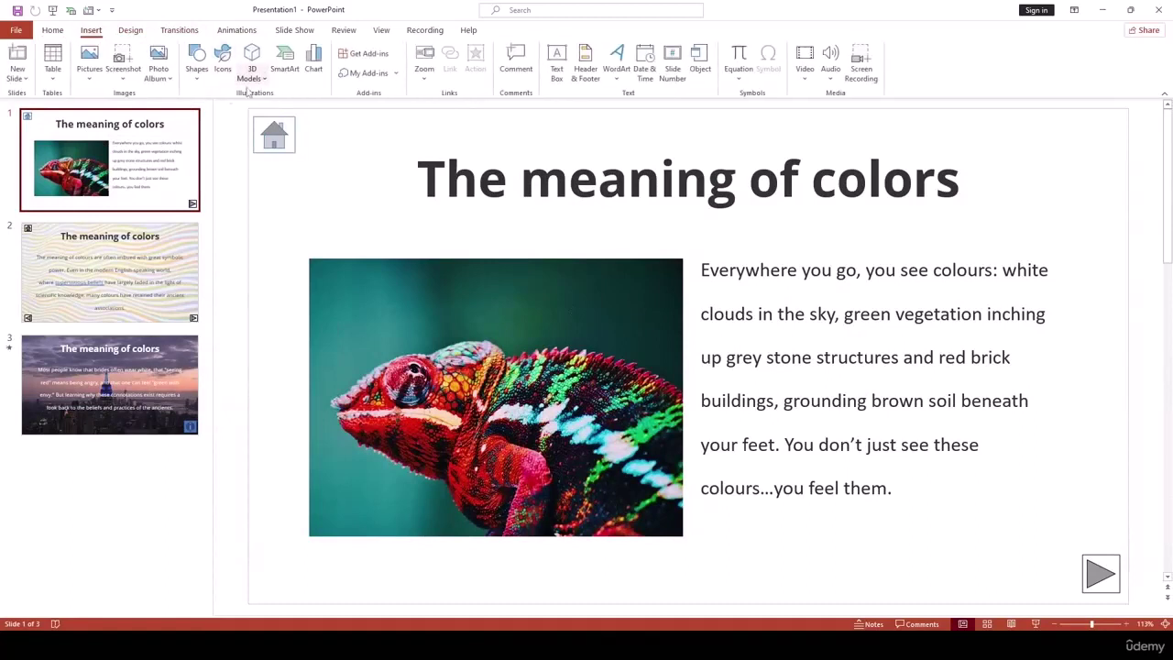
{"action": "left_click", "coordinate": [196, 79]}
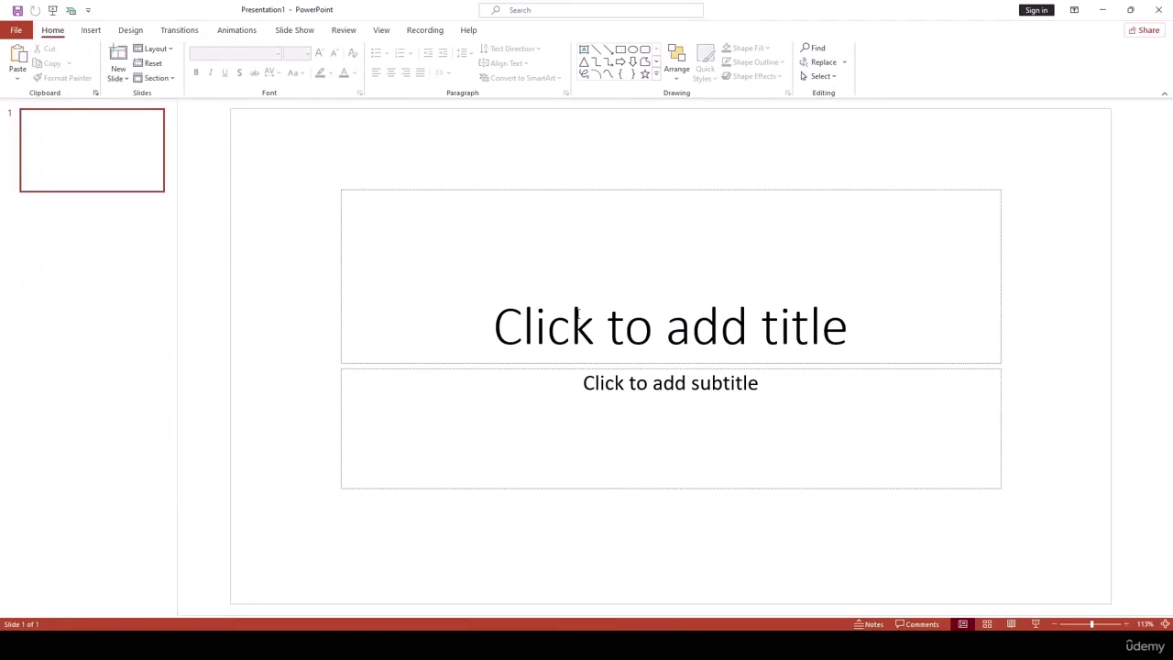
Add a second slide after the title slide and give it the Blank layout.
{"action": "left_click", "coordinate": [96, 33]}
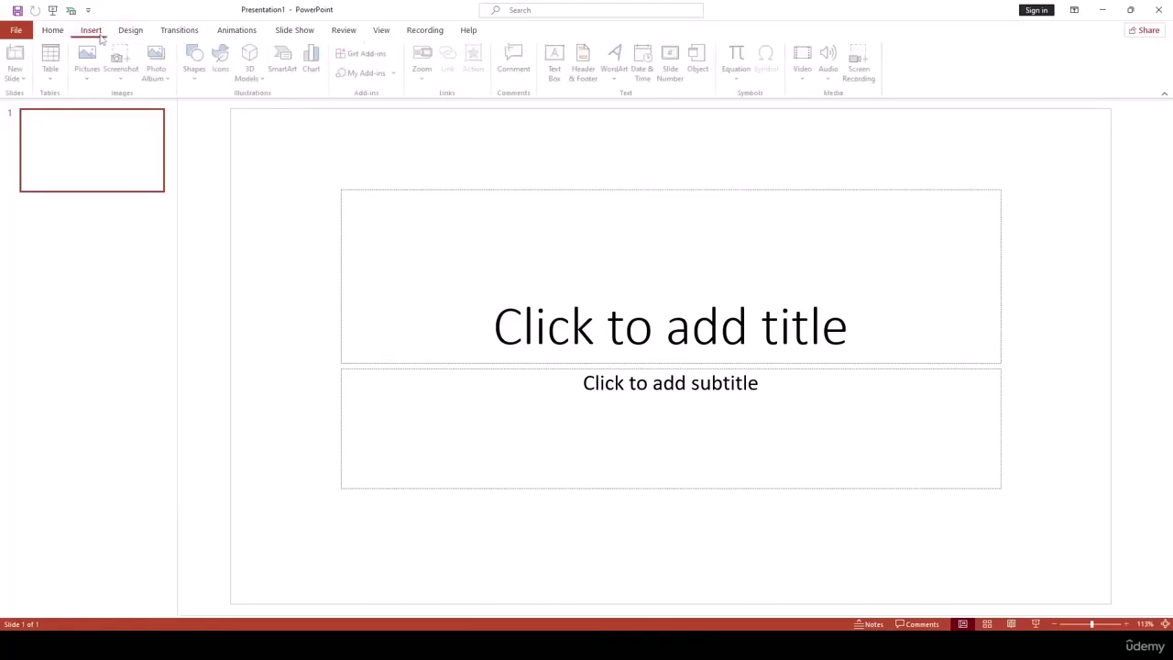
{"action": "right_click", "coordinate": [94, 229]}
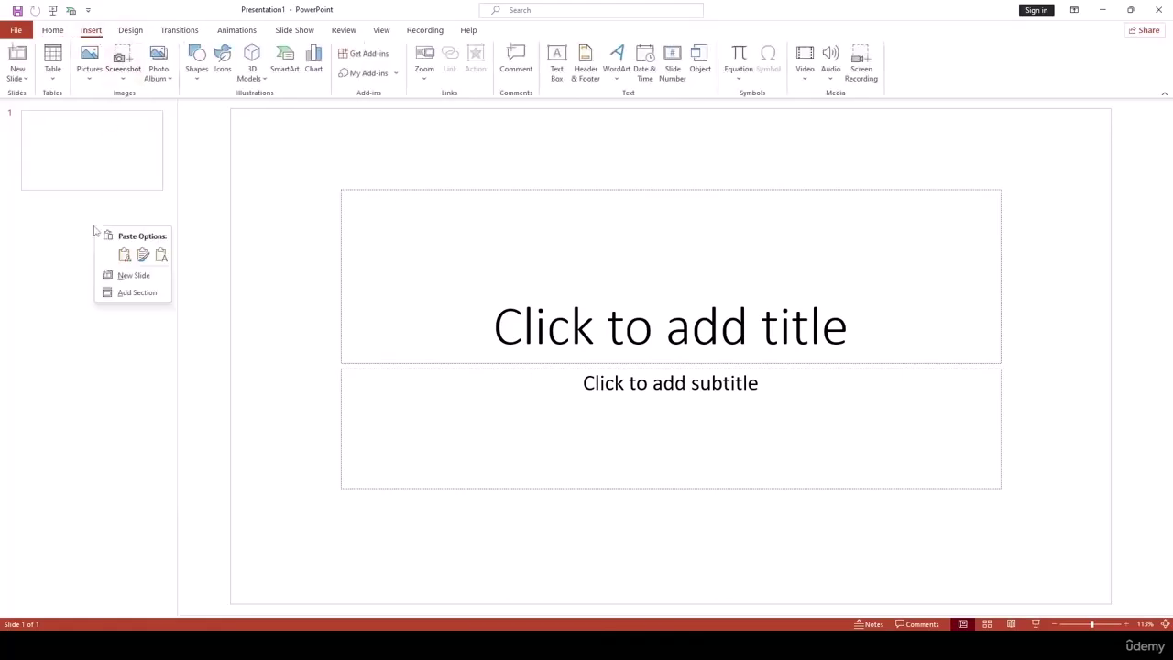
{"action": "left_click", "coordinate": [120, 275]}
{"action": "right_click", "coordinate": [115, 245]}
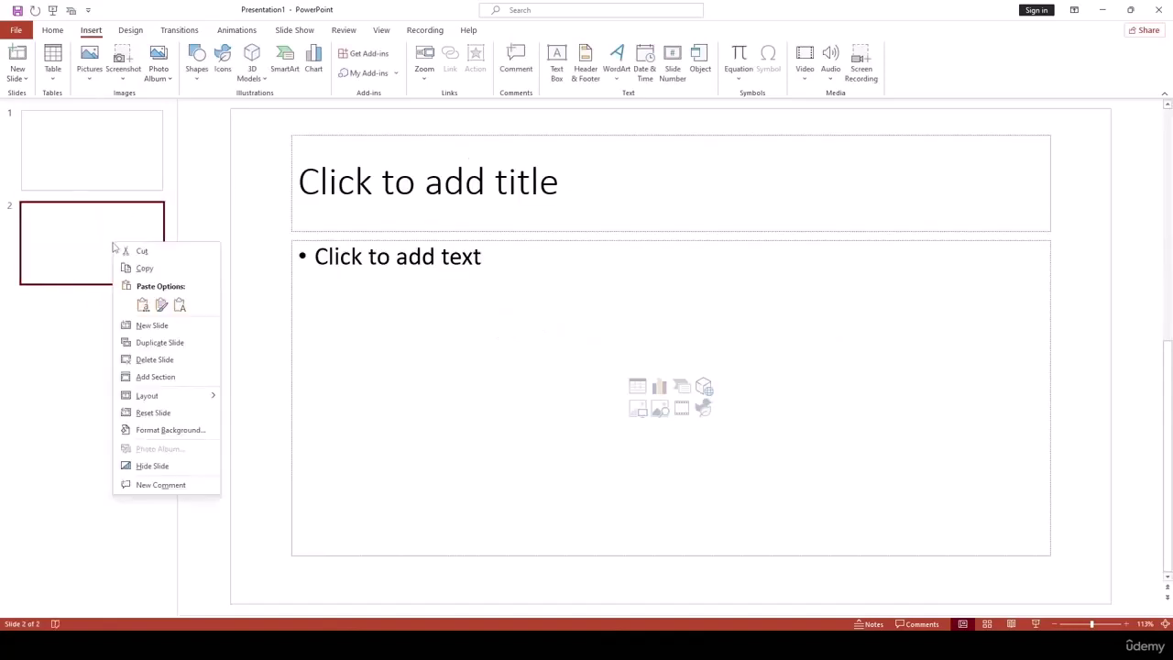
{"action": "mouse_move", "coordinate": [194, 402]}
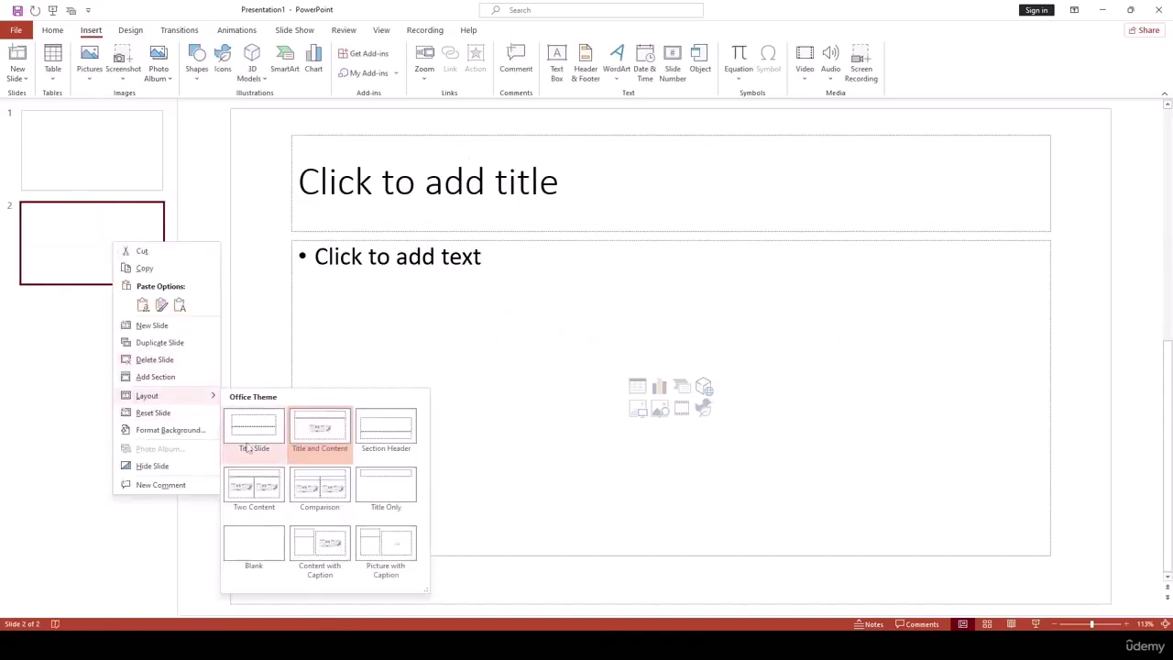
{"action": "left_click", "coordinate": [245, 542]}
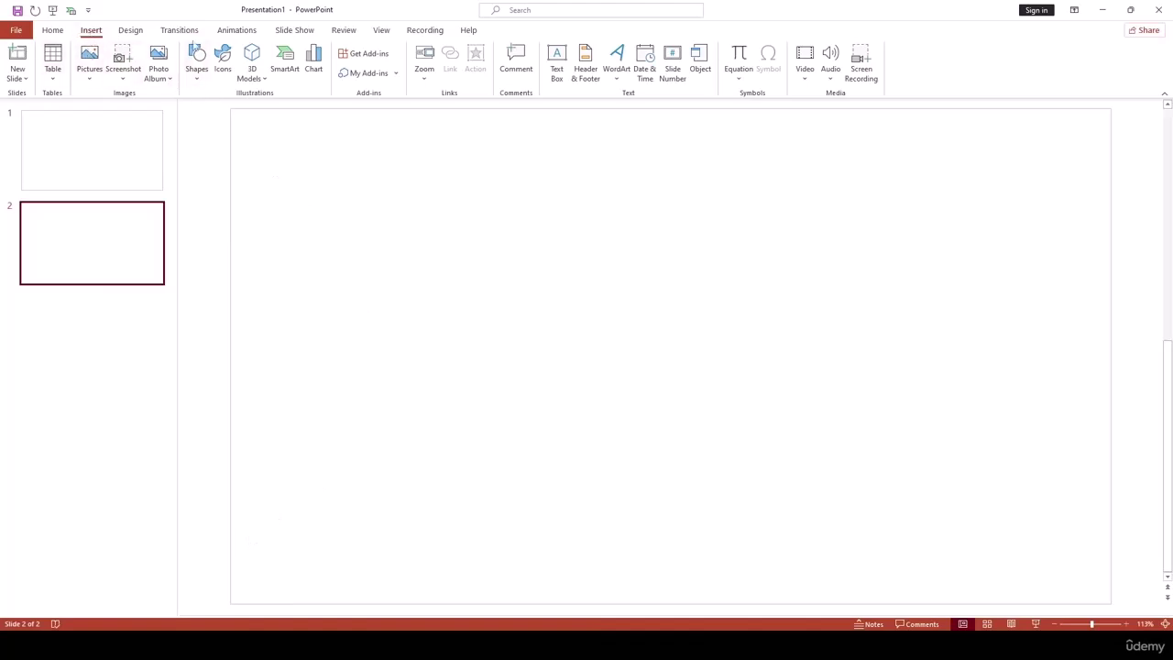
Insert a table of five columns and four rows on the blank slide, made slightly taller and placed near the slide's upper edge.
{"action": "left_click", "coordinate": [50, 71]}
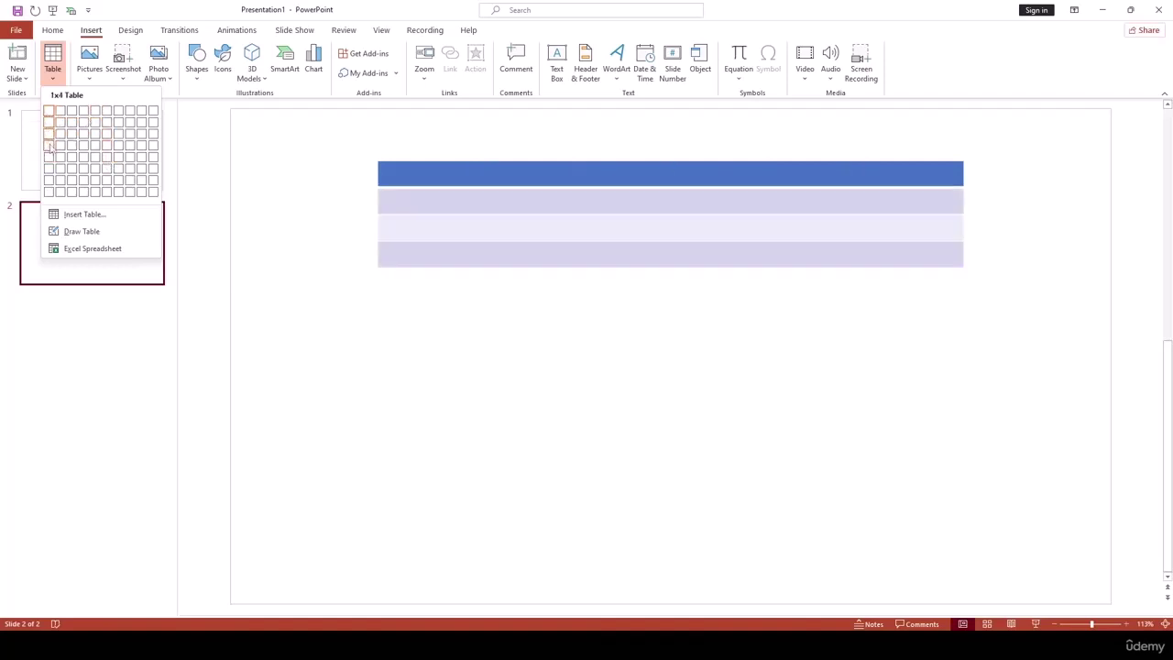
{"action": "left_click", "coordinate": [98, 149]}
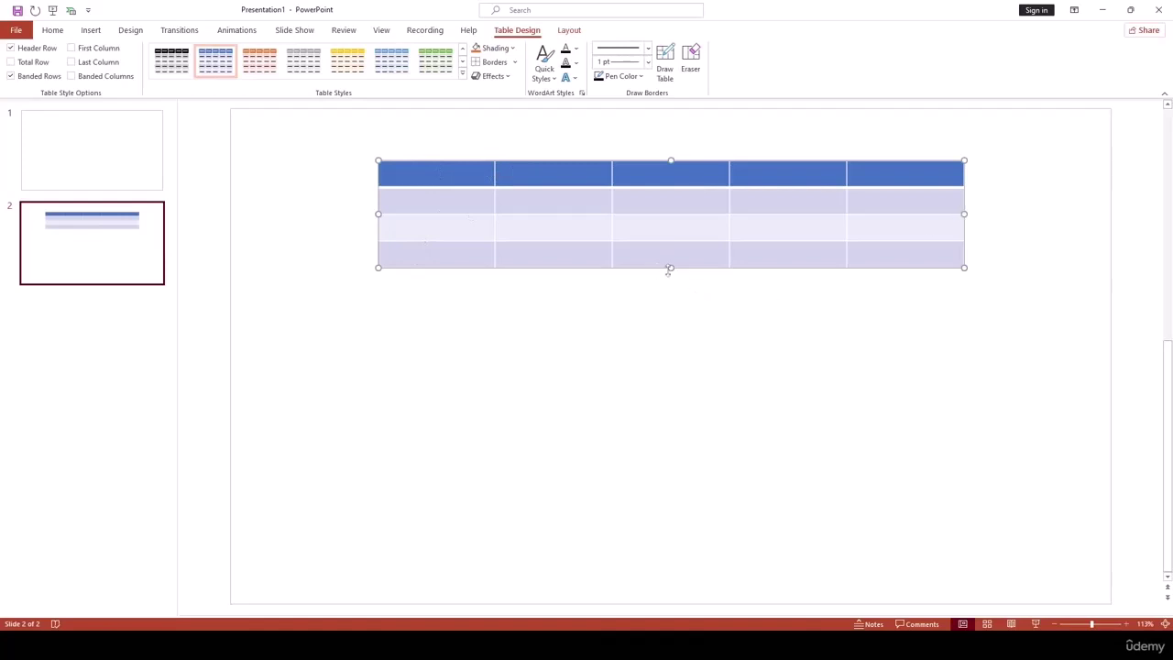
{"action": "left_click_drag", "start_coordinate": [670, 269], "coordinate": [662, 310]}
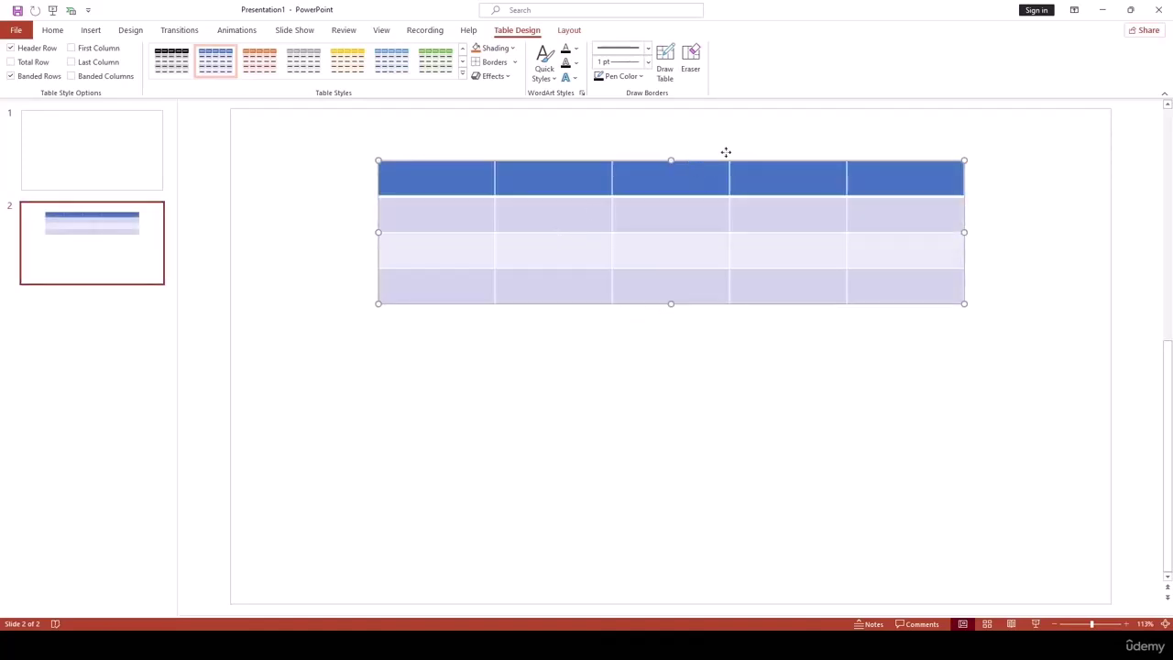
{"action": "left_click_drag", "start_coordinate": [724, 152], "coordinate": [665, 140]}
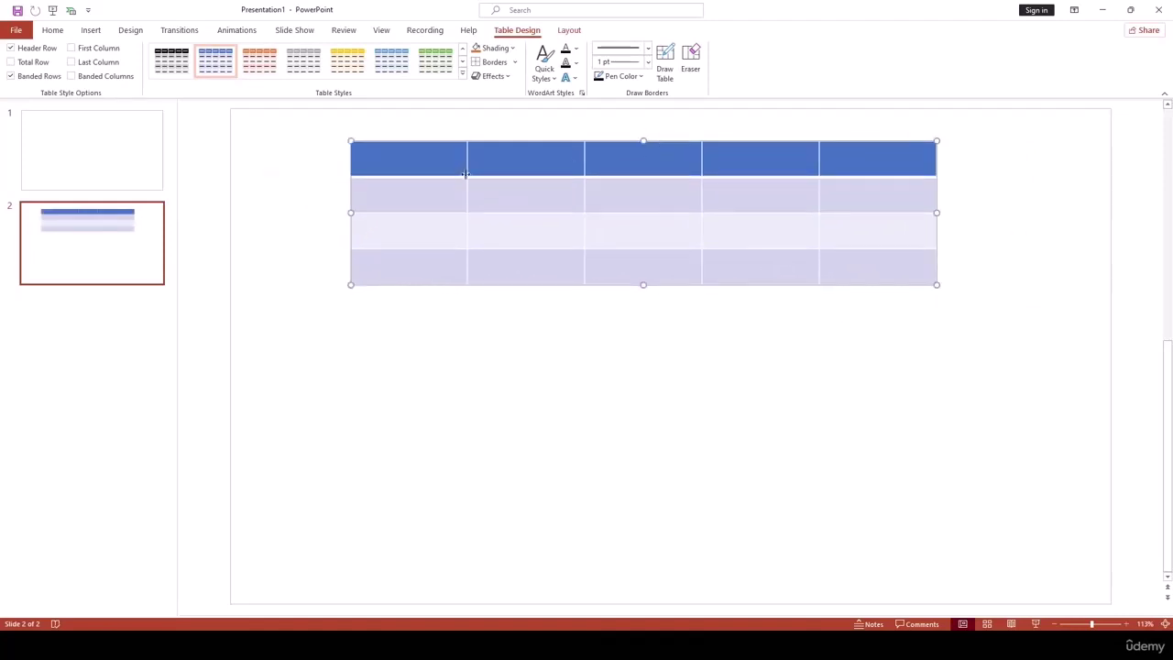
{"action": "left_click", "coordinate": [330, 167]}
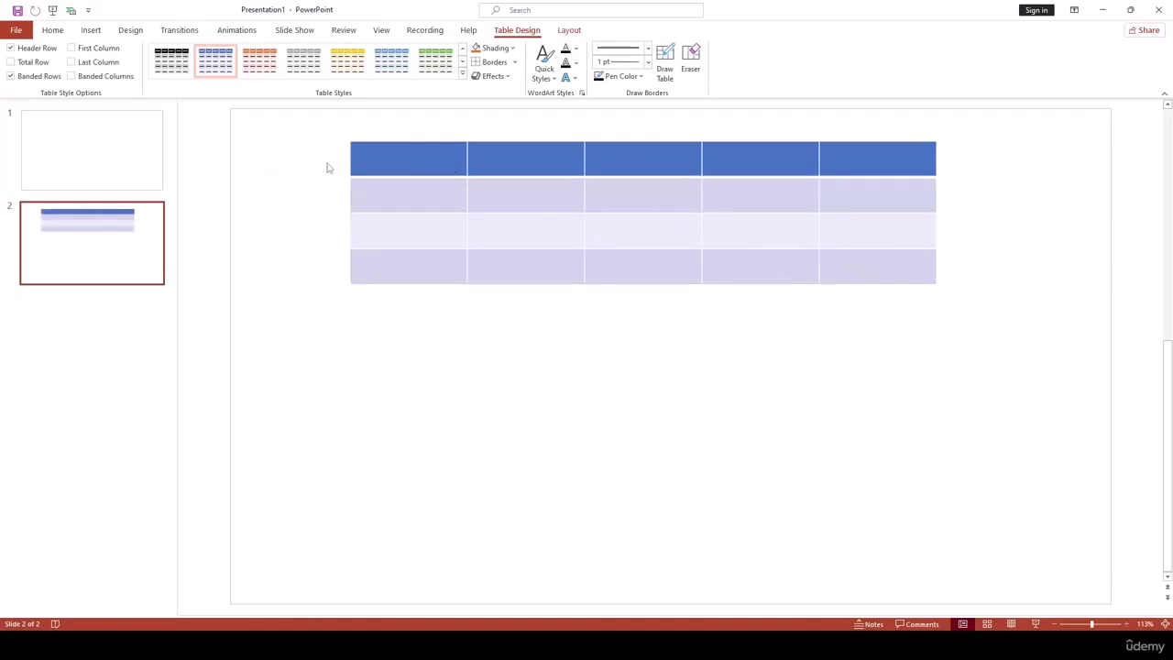
Insert a second table with 2 columns and 4 rows and place it below the first table, aligned with its left edge.
{"action": "left_click", "coordinate": [92, 30]}
{"action": "left_click", "coordinate": [56, 74]}
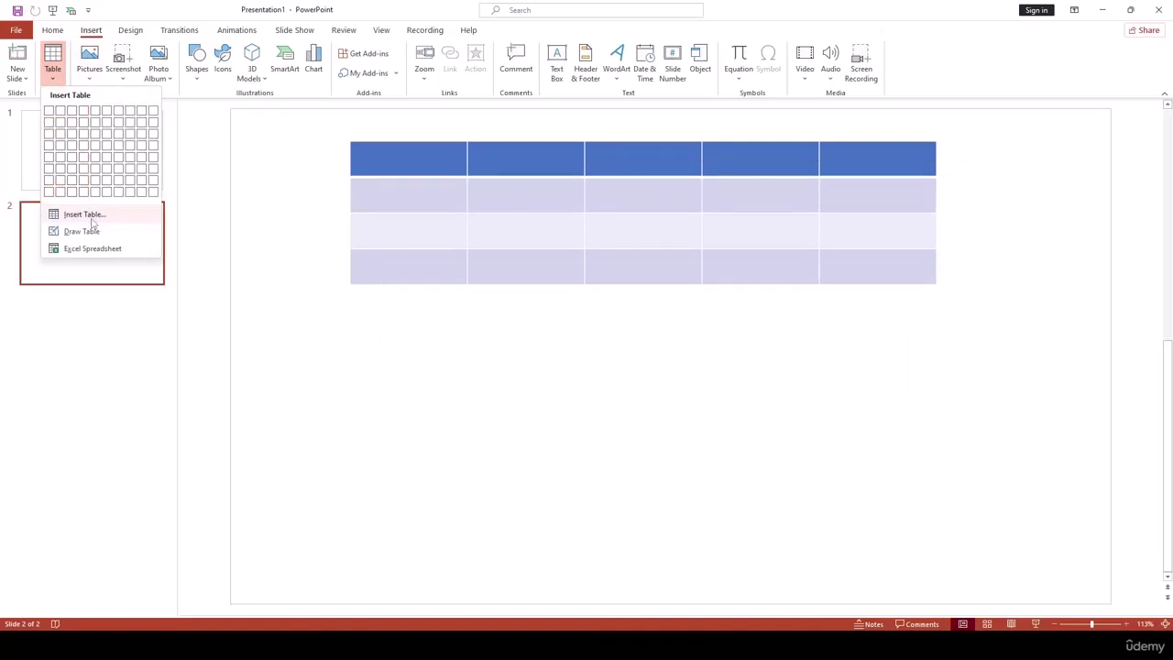
{"action": "left_click", "coordinate": [84, 214]}
{"action": "left_click_drag", "start_coordinate": [576, 292], "coordinate": [291, 166]}
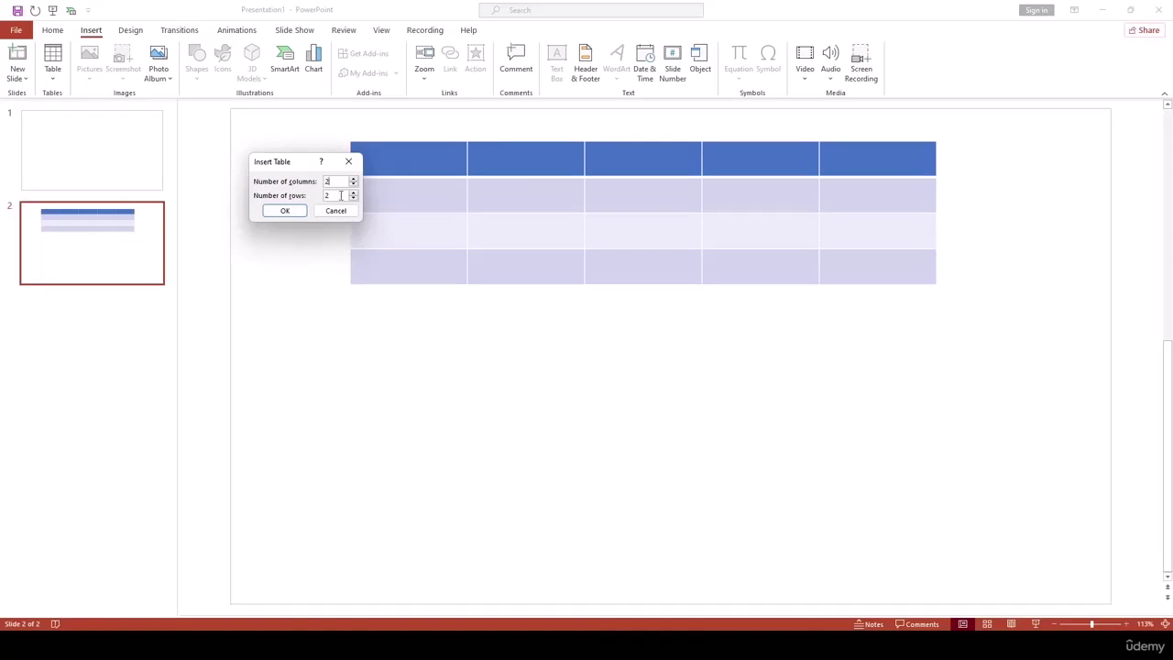
{"action": "left_click_drag", "start_coordinate": [343, 196], "coordinate": [306, 196]}
{"action": "type", "text": "4"}
{"action": "left_click", "coordinate": [291, 211]}
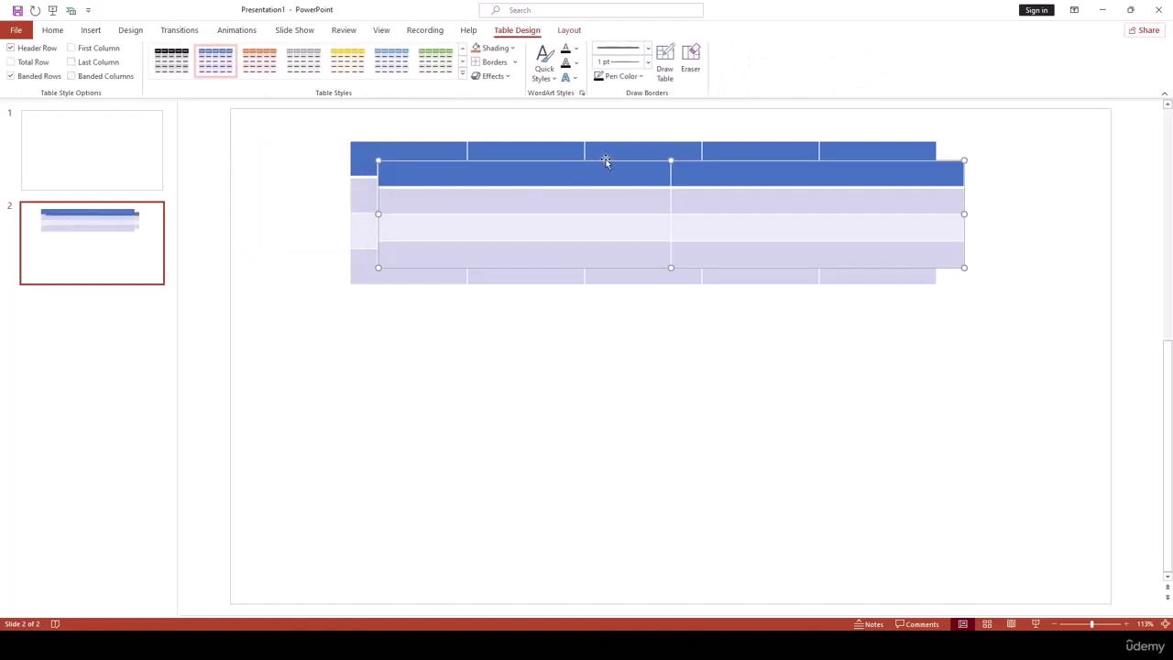
{"action": "left_click_drag", "start_coordinate": [605, 160], "coordinate": [574, 346]}
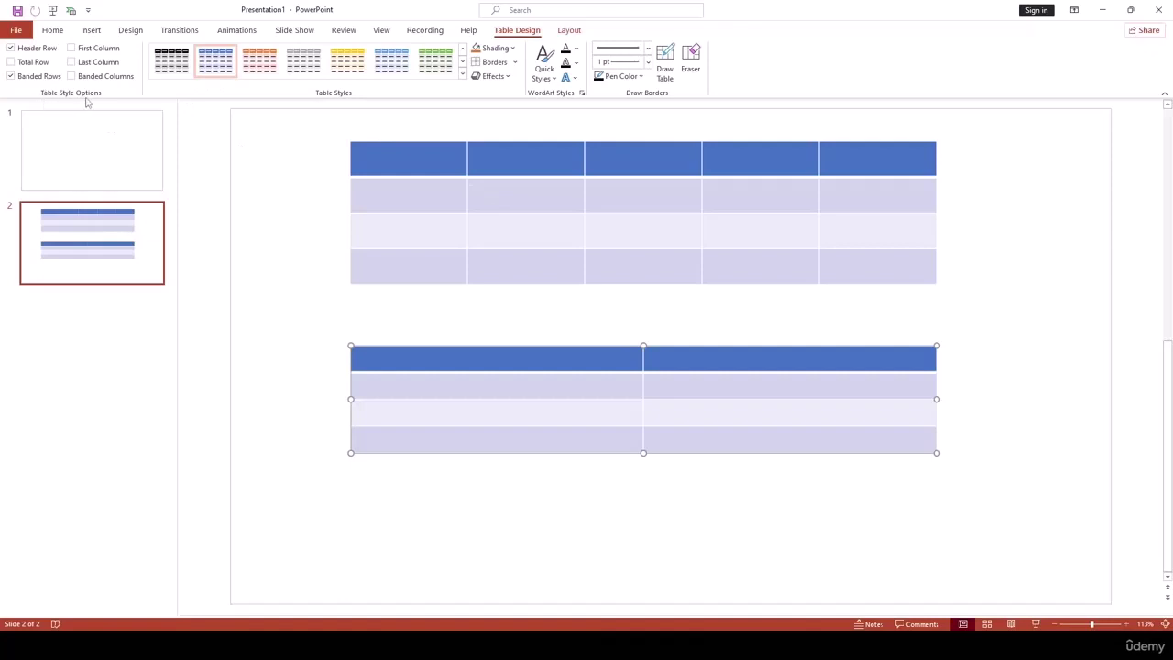
Turn the Header Row option off and back on for the lower, two-column table.
{"action": "left_click", "coordinate": [11, 50]}
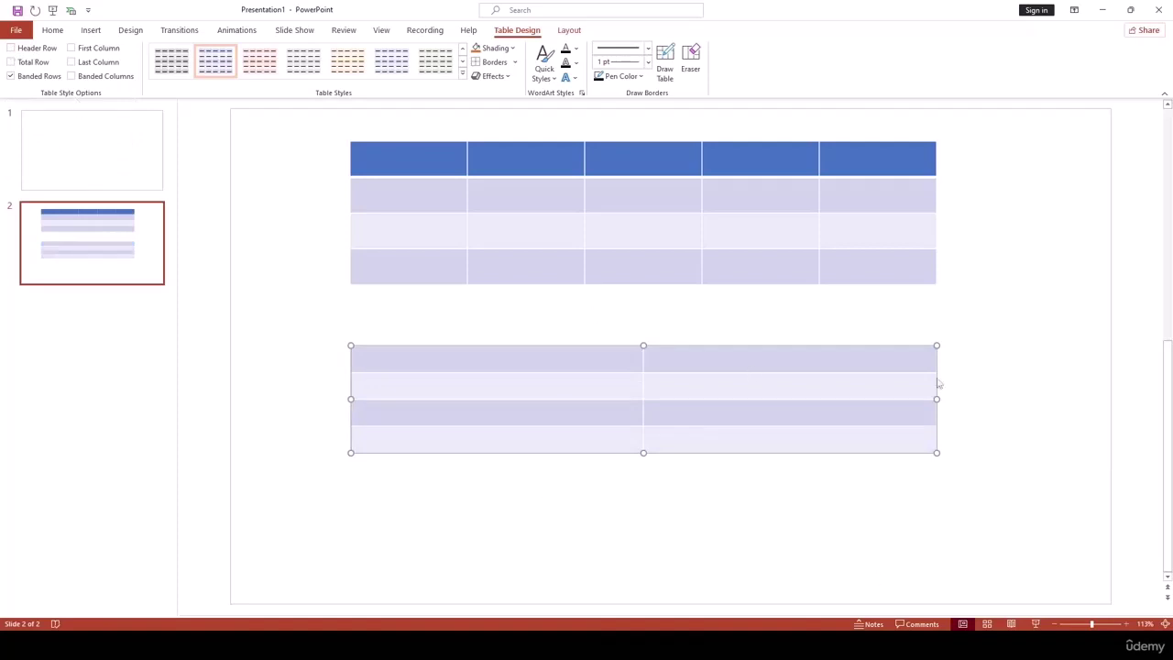
{"action": "left_click", "coordinate": [10, 48]}
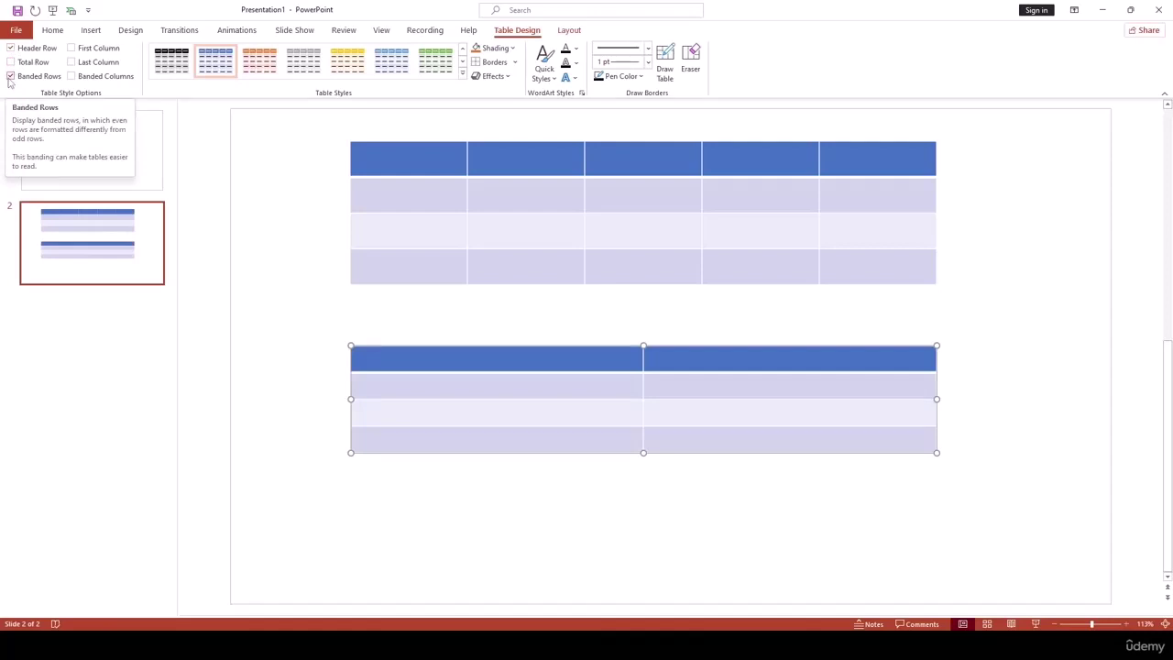
Turn the Banded Rows option off and back on for the upper, five-column table.
{"action": "left_click", "coordinate": [353, 197]}
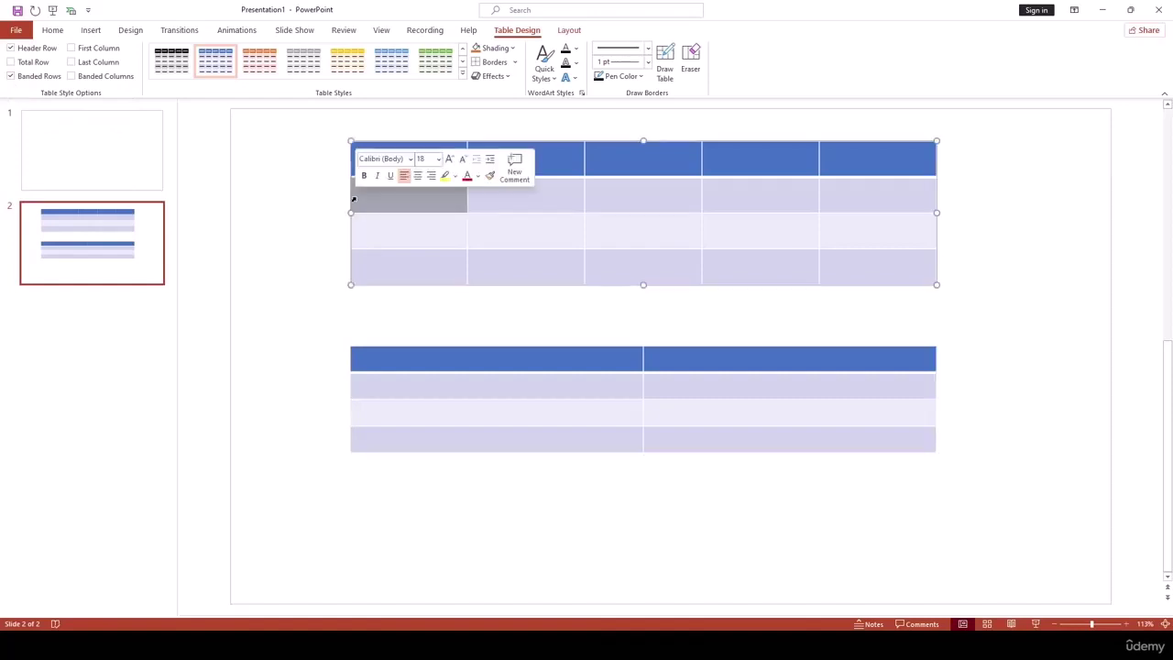
{"action": "left_click", "coordinate": [364, 271]}
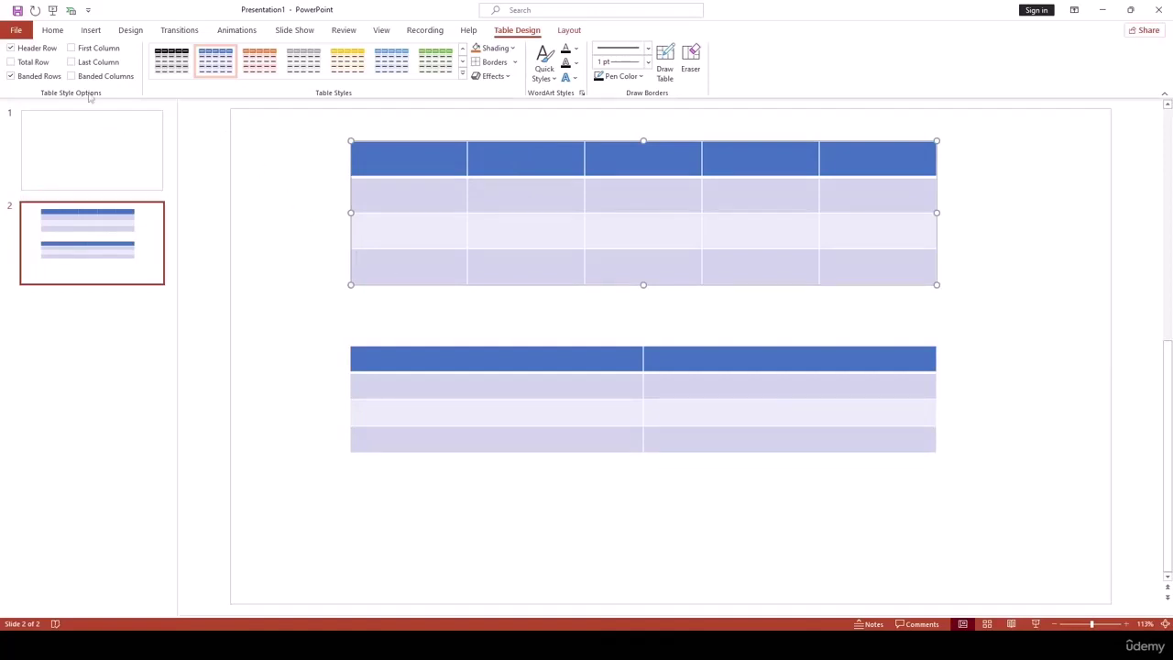
{"action": "left_click", "coordinate": [17, 80]}
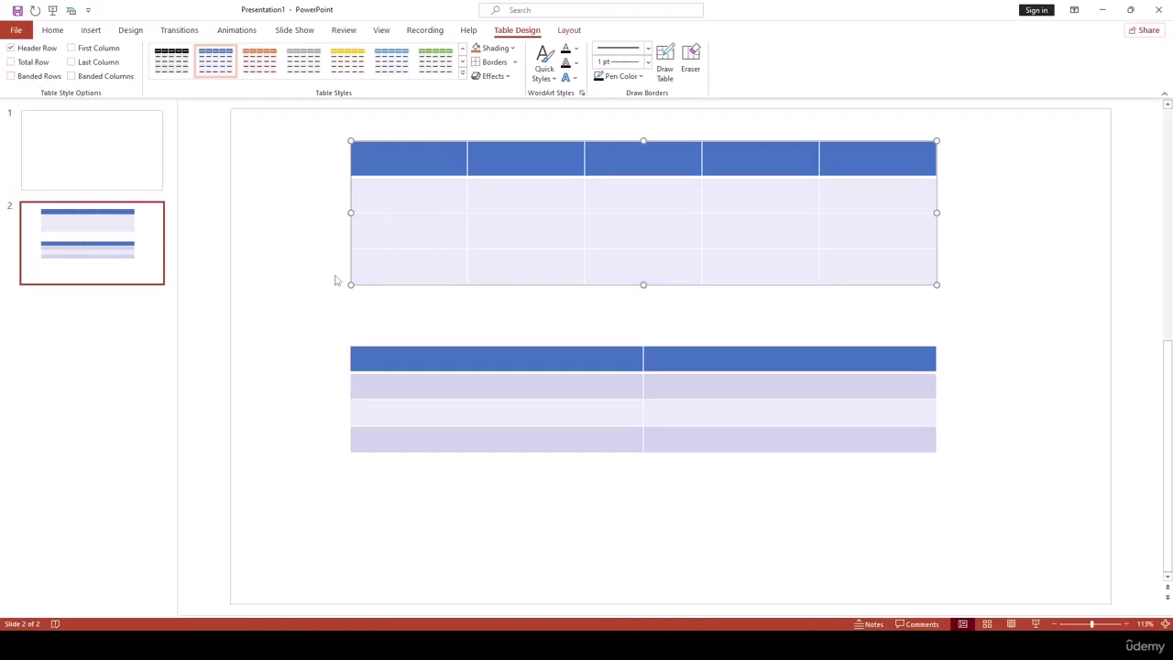
{"action": "left_click", "coordinate": [13, 81]}
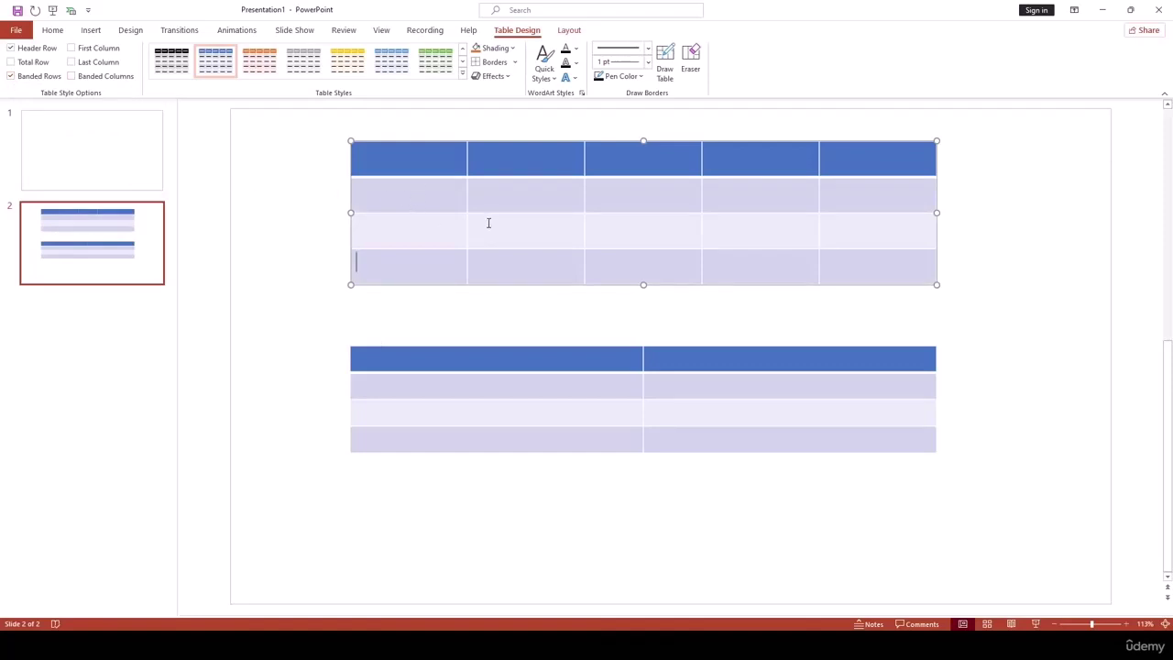
Turn off Header Row for the five-column table, and turn First Column on and back off.
{"action": "left_click", "coordinate": [10, 48]}
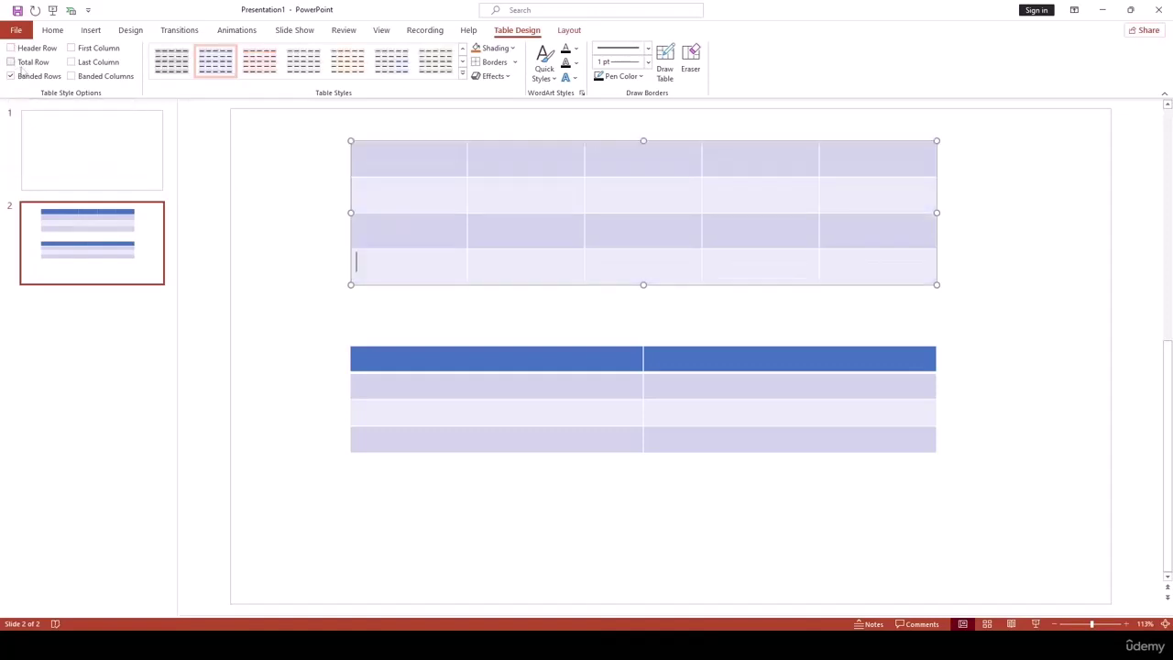
{"action": "left_click", "coordinate": [72, 48]}
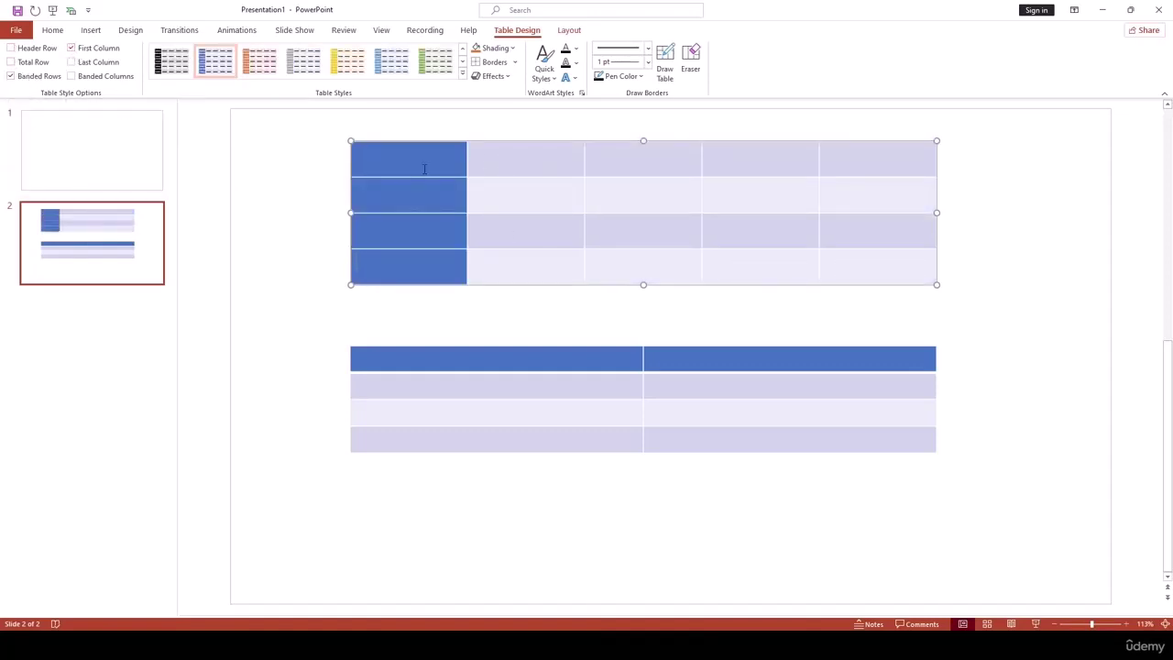
{"action": "left_click", "coordinate": [72, 48]}
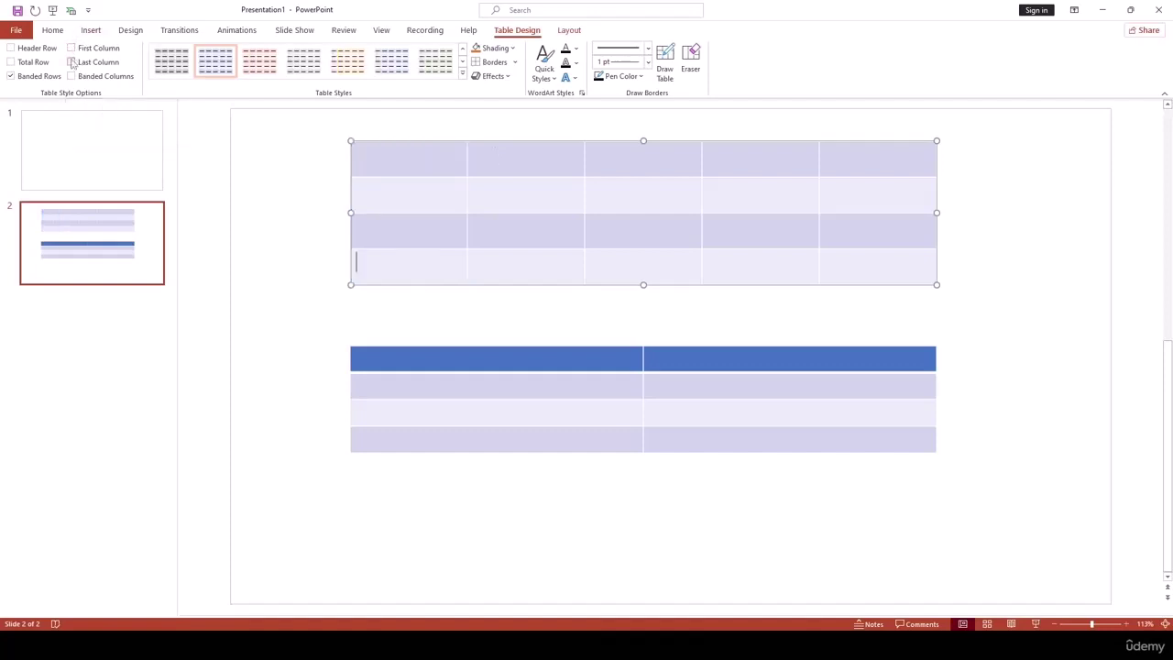
Try Last Column on the five-column table, turn on Total Row, remove the last-column emphasis and restore Header Row.
{"action": "left_click", "coordinate": [71, 62]}
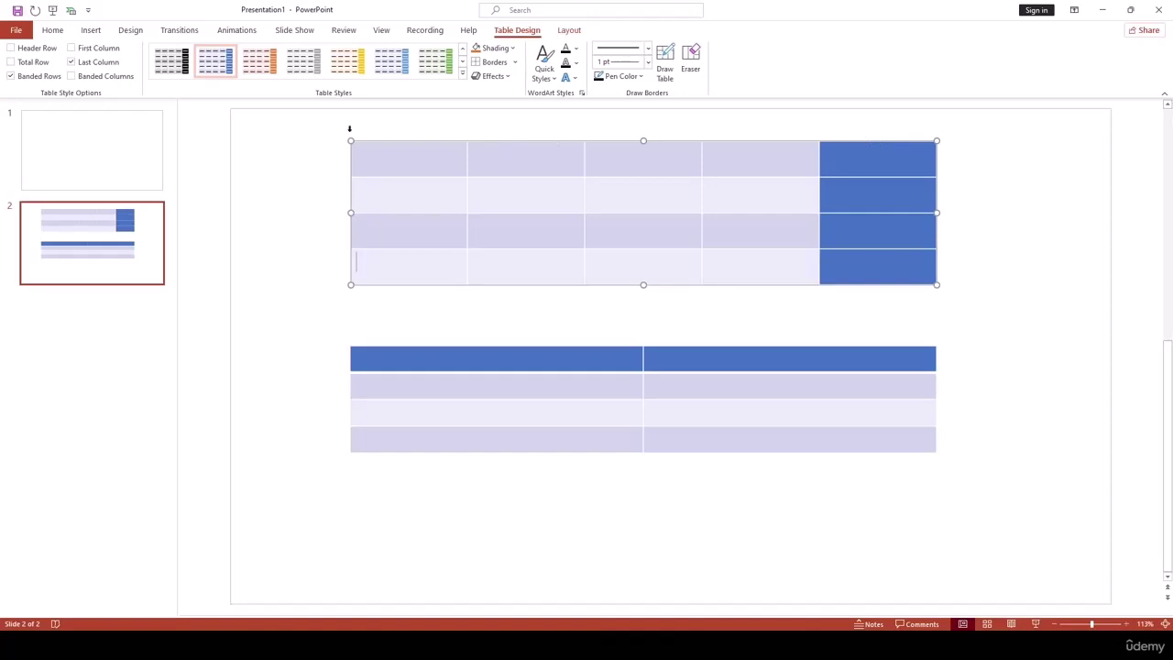
{"action": "left_click", "coordinate": [18, 63]}
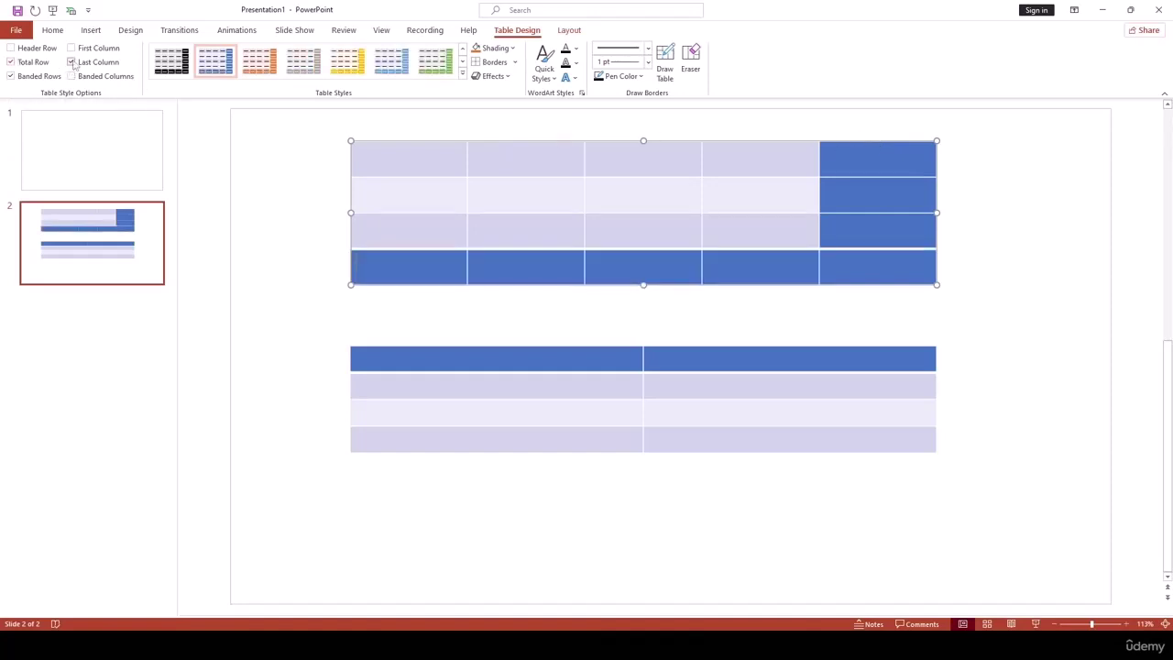
{"action": "left_click", "coordinate": [71, 61]}
{"action": "left_click", "coordinate": [11, 48]}
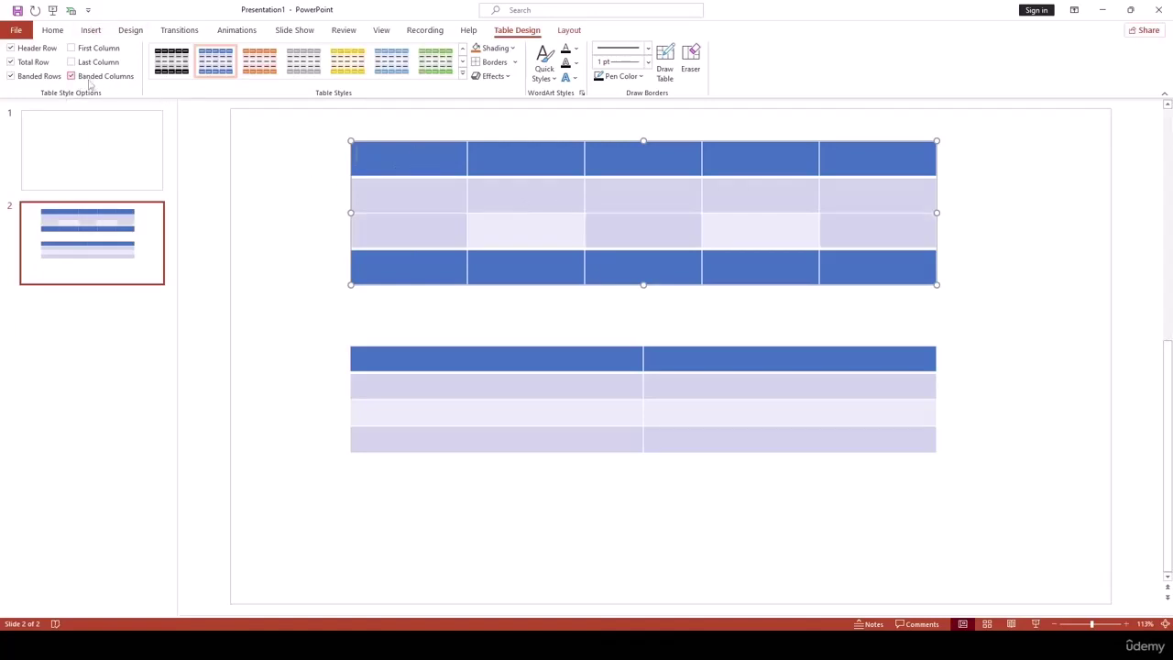
{"action": "left_click", "coordinate": [328, 236]}
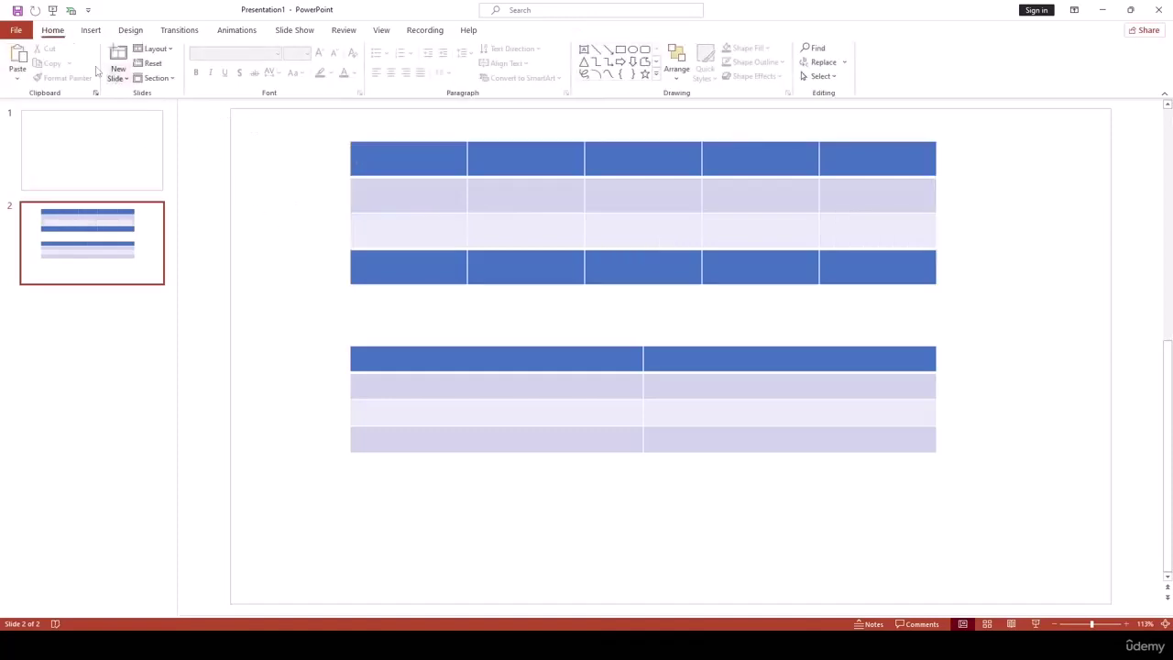
Apply the orange Light table style with a solid header row to the upper, five-column table.
{"action": "left_click_drag", "start_coordinate": [492, 173], "coordinate": [514, 165]}
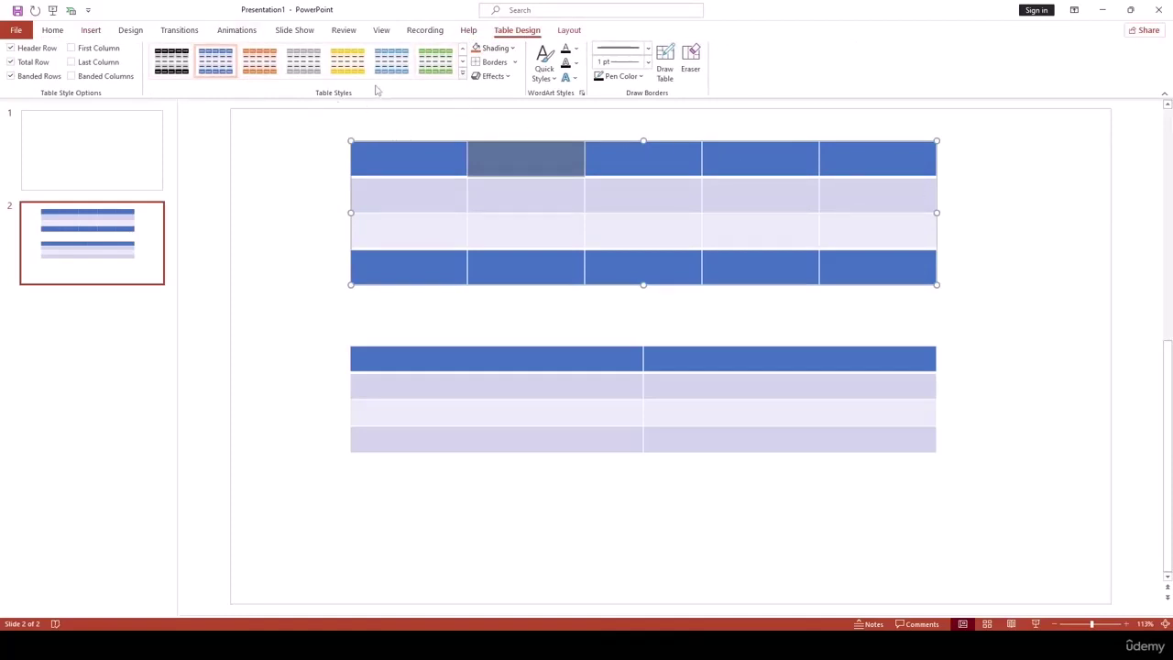
{"action": "left_click", "coordinate": [463, 75]}
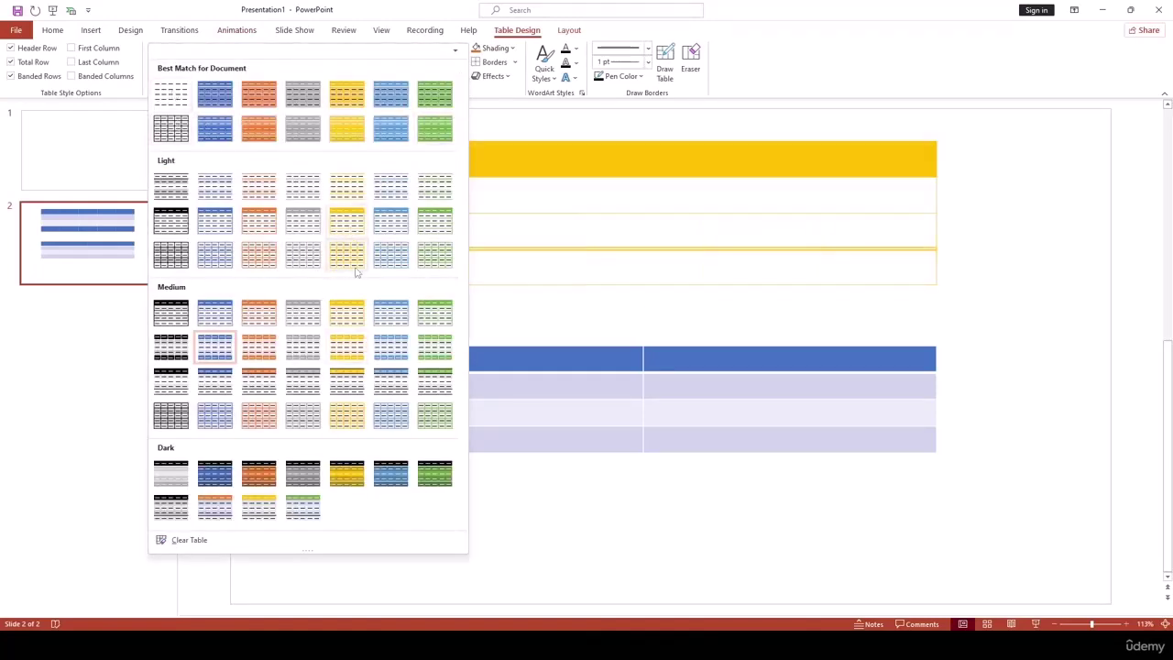
{"action": "left_click", "coordinate": [256, 225]}
{"action": "left_click", "coordinate": [605, 122]}
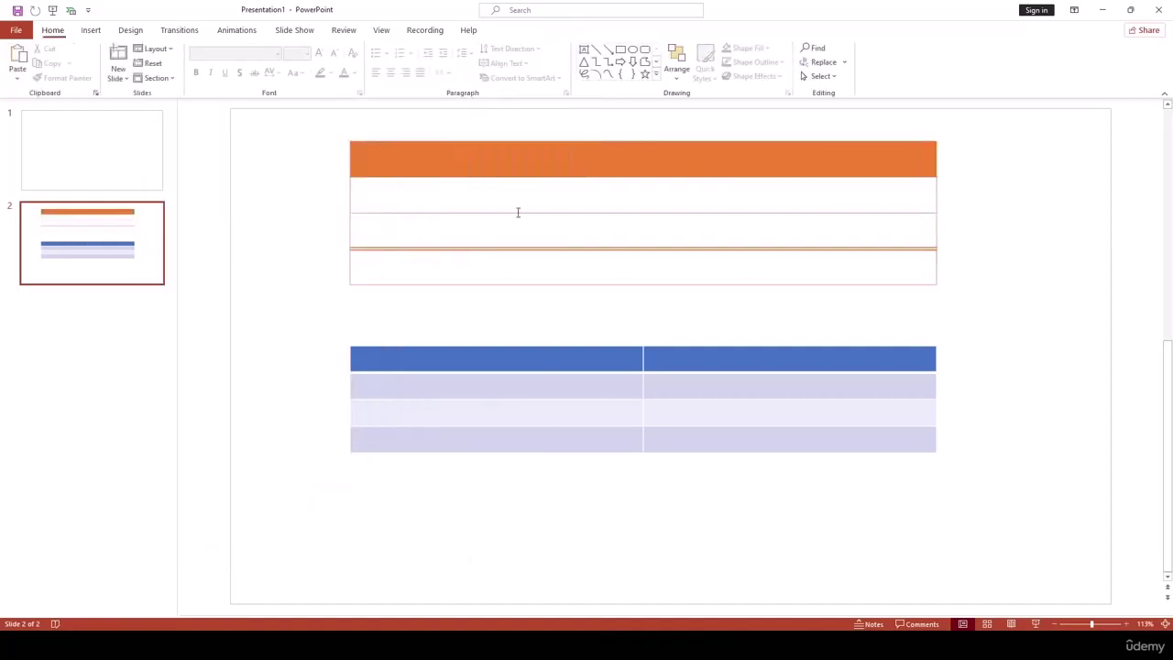
{"action": "key", "text": "ctrl+z"}
{"action": "left_click", "coordinate": [462, 76]}
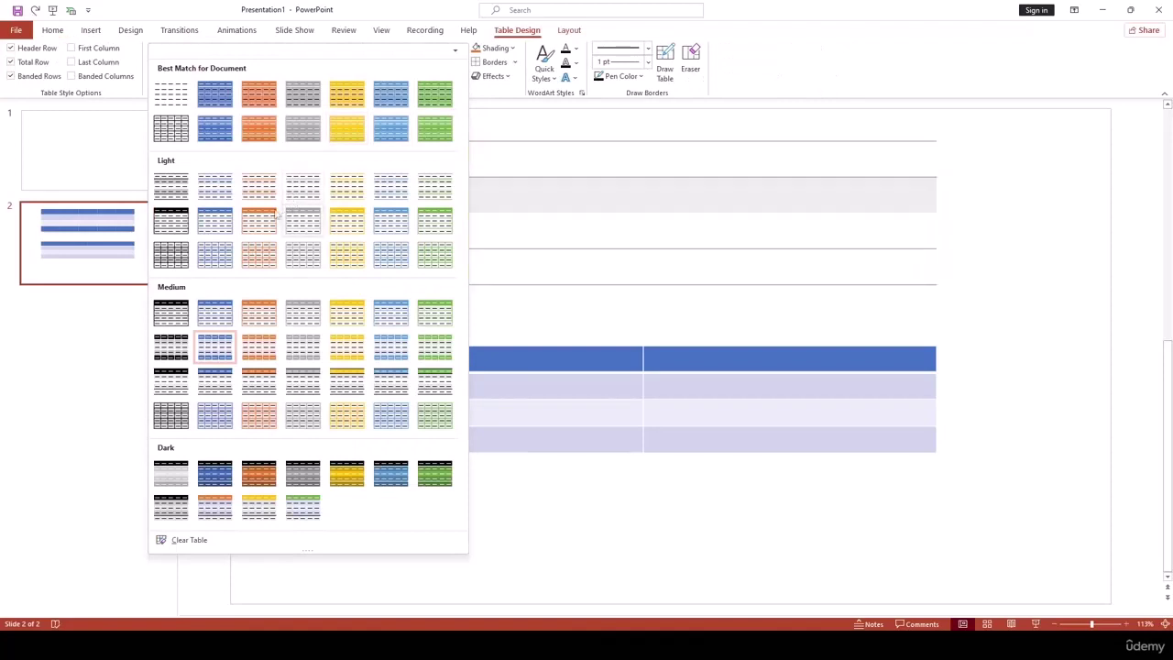
{"action": "left_click", "coordinate": [259, 224]}
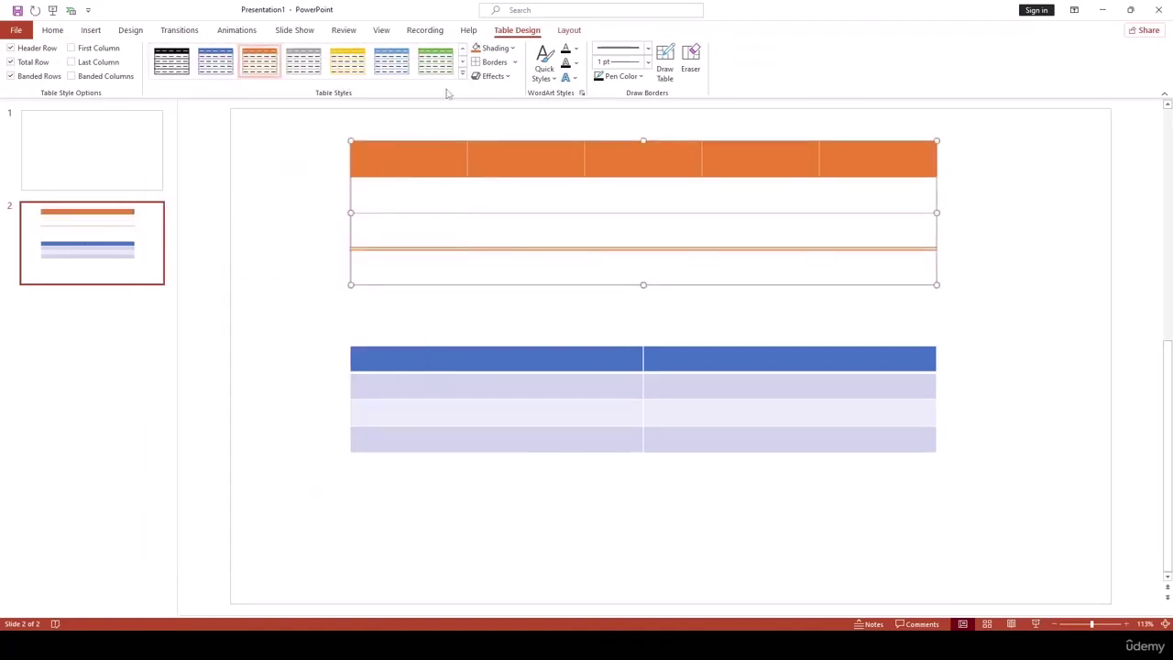
Browse the table styles for the two-column table and open its shading colour choices.
{"action": "left_click", "coordinate": [489, 357]}
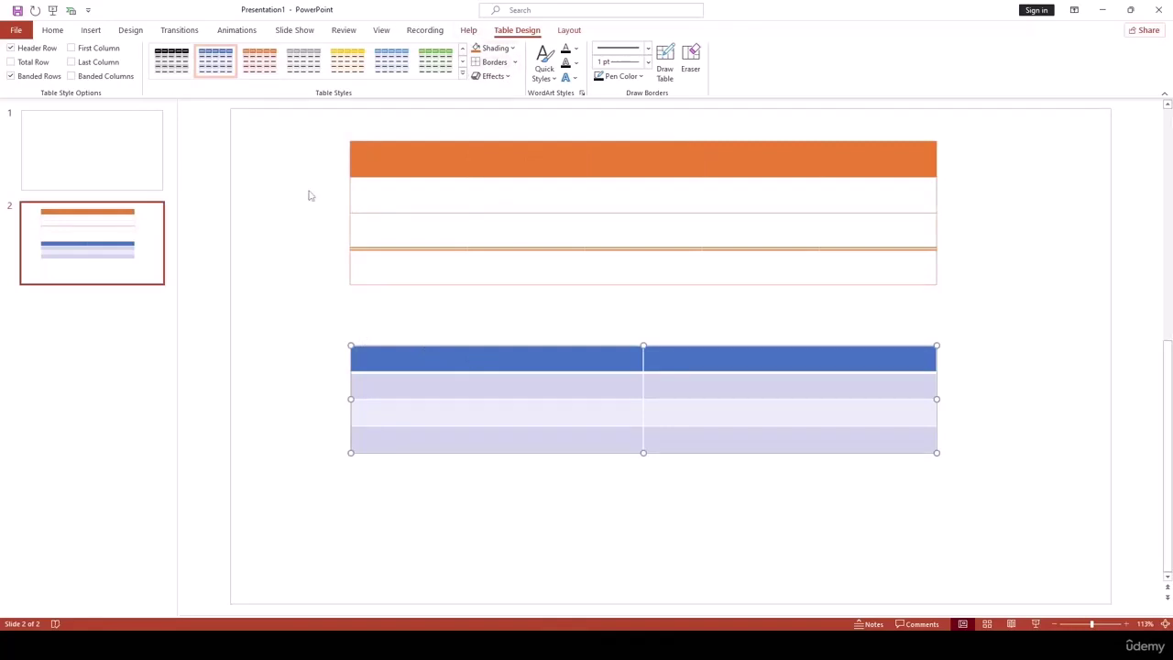
{"action": "left_click", "coordinate": [463, 76]}
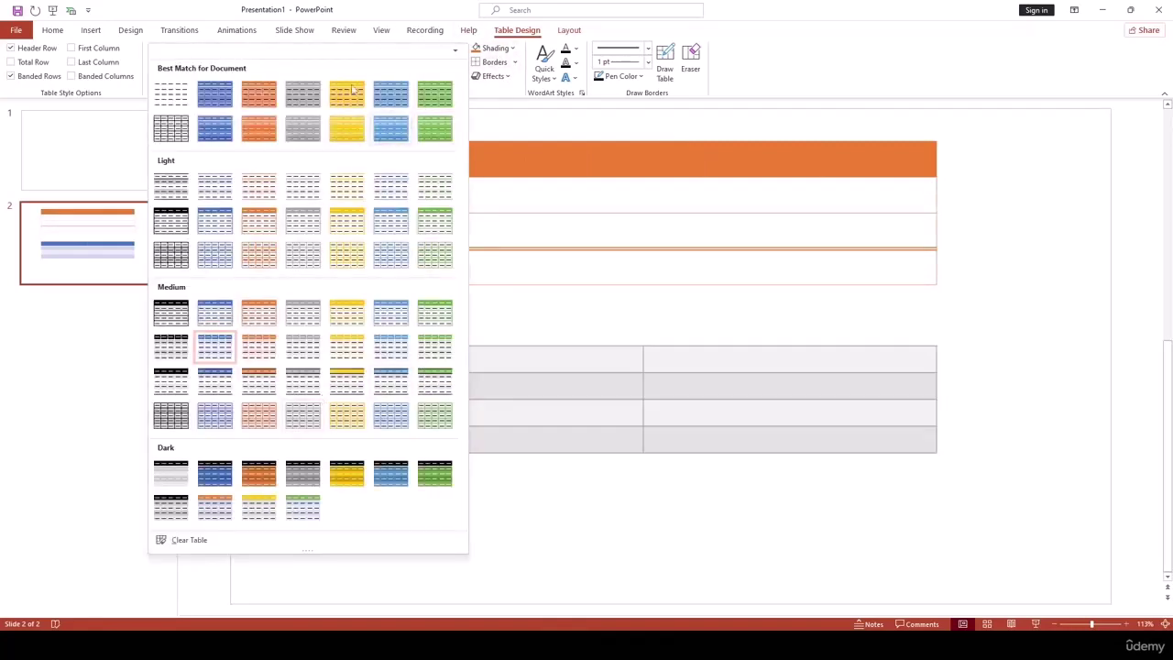
{"action": "left_click", "coordinate": [493, 48]}
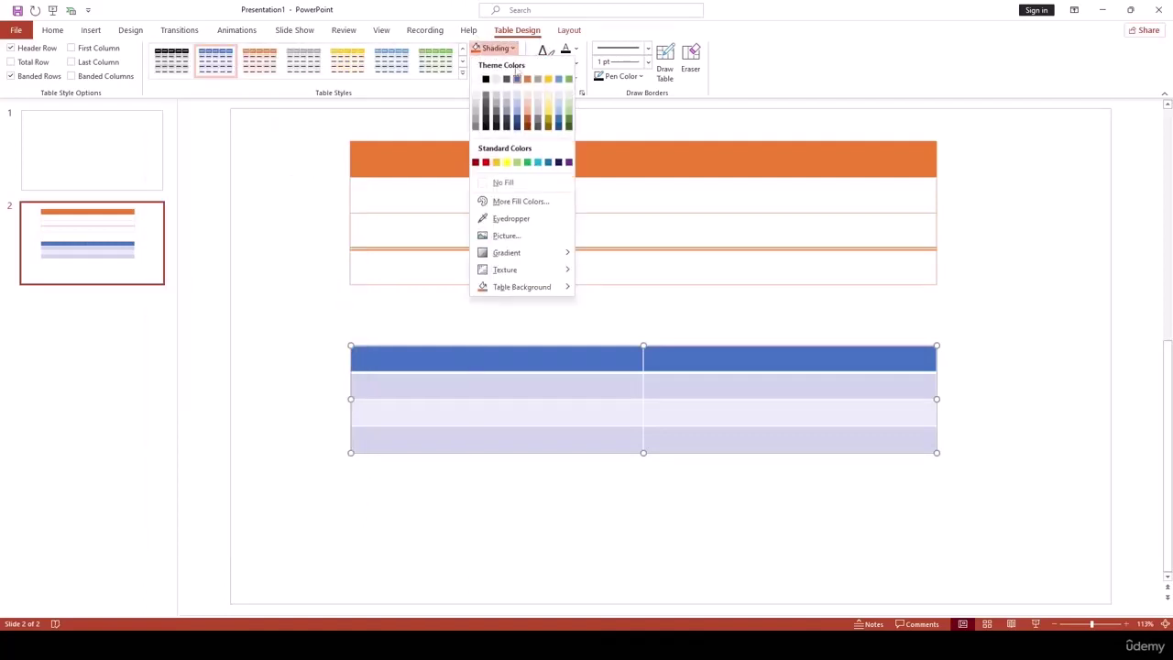
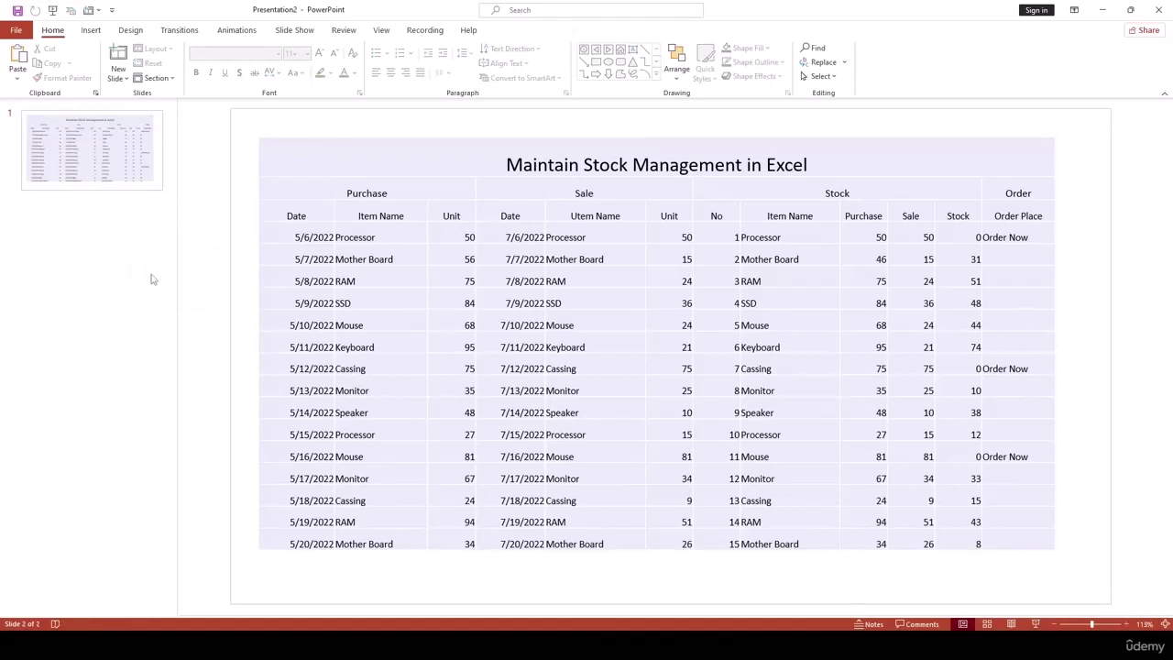
Insert an embedded Excel spreadsheet on the blank second slide.
{"action": "left_click", "coordinate": [88, 32]}
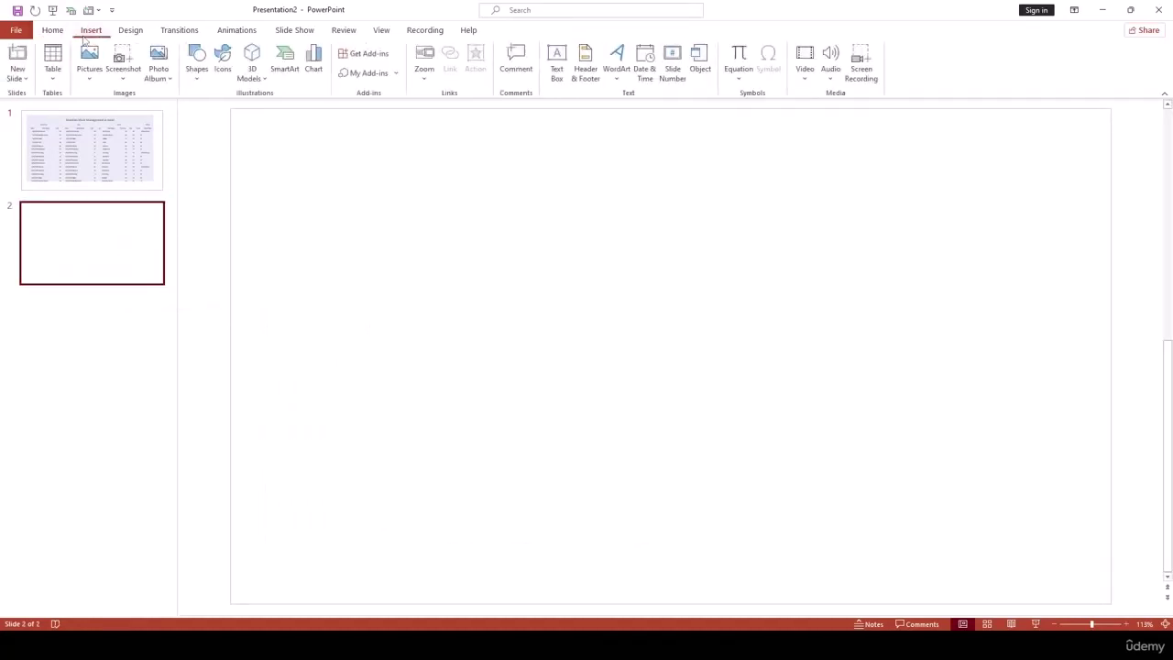
{"action": "left_click", "coordinate": [53, 81]}
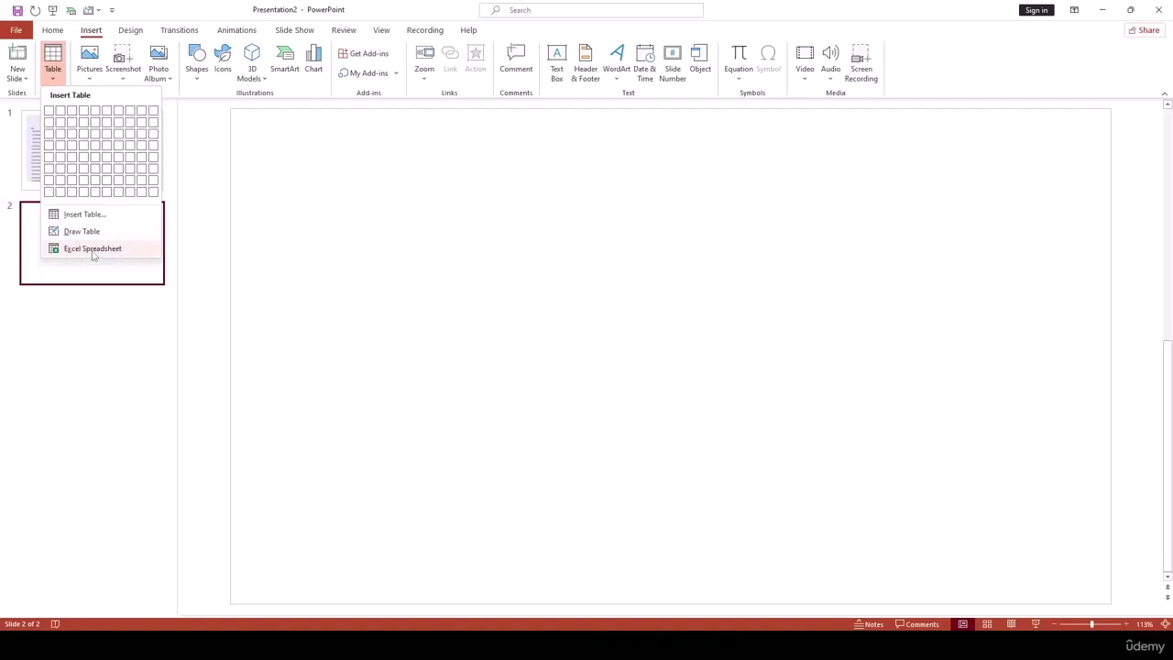
{"action": "left_click", "coordinate": [92, 251]}
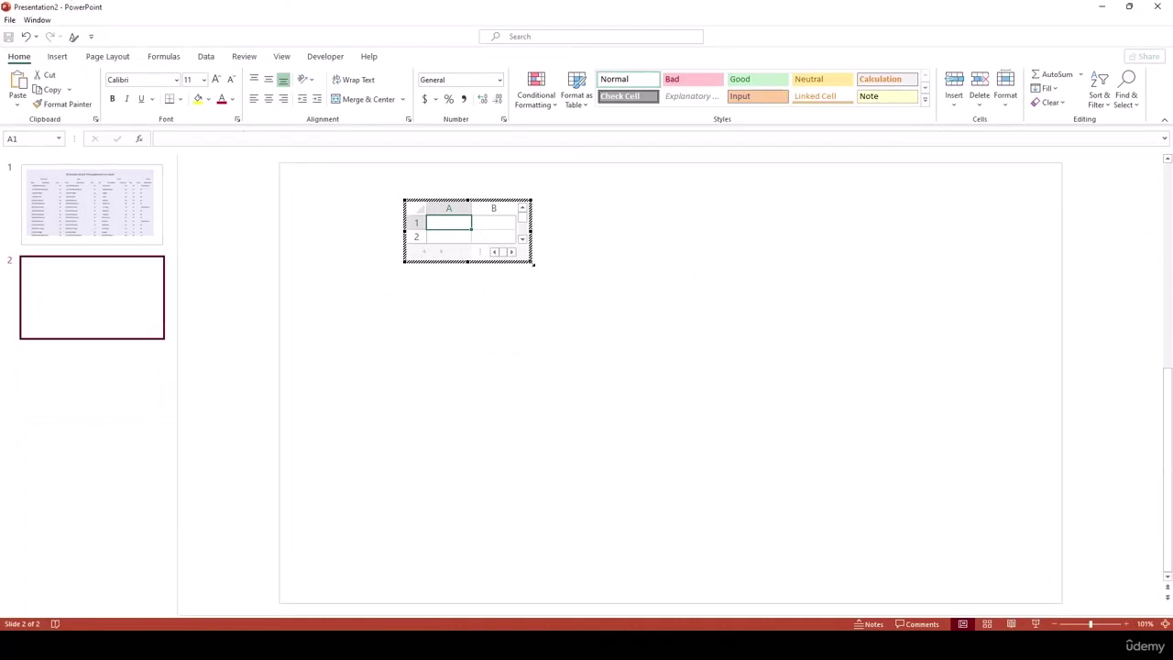
Resize and reposition the embedded spreadsheet to cover most of the slide with columns A to M and rows 1 to 21, and finish editing it.
{"action": "left_click_drag", "start_coordinate": [531, 262], "coordinate": [977, 612]}
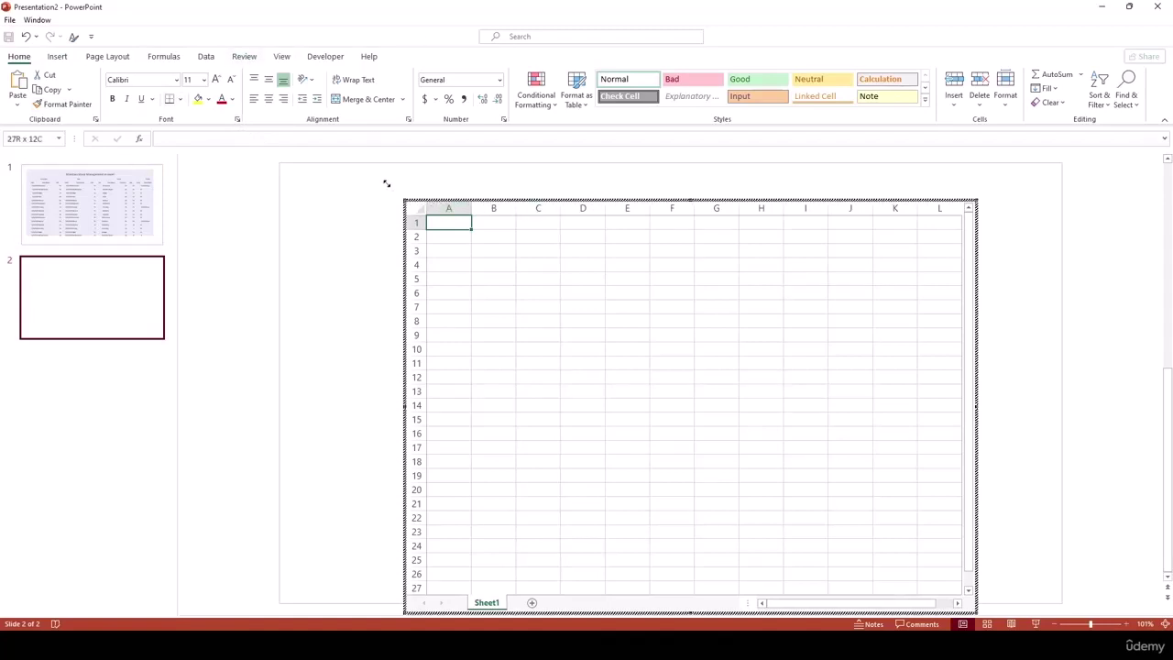
{"action": "left_click_drag", "start_coordinate": [813, 618], "coordinate": [984, 524]}
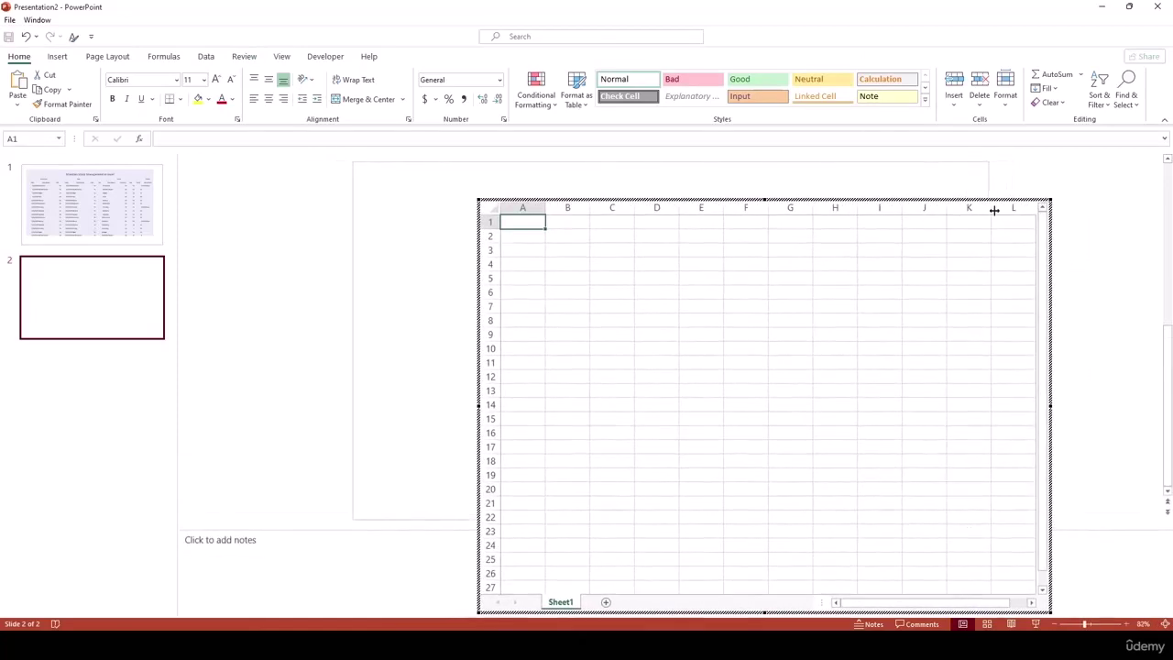
{"action": "left_click_drag", "start_coordinate": [1051, 199], "coordinate": [961, 256]}
{"action": "left_click", "coordinate": [721, 362]}
{"action": "left_click_drag", "start_coordinate": [720, 362], "coordinate": [694, 307]}
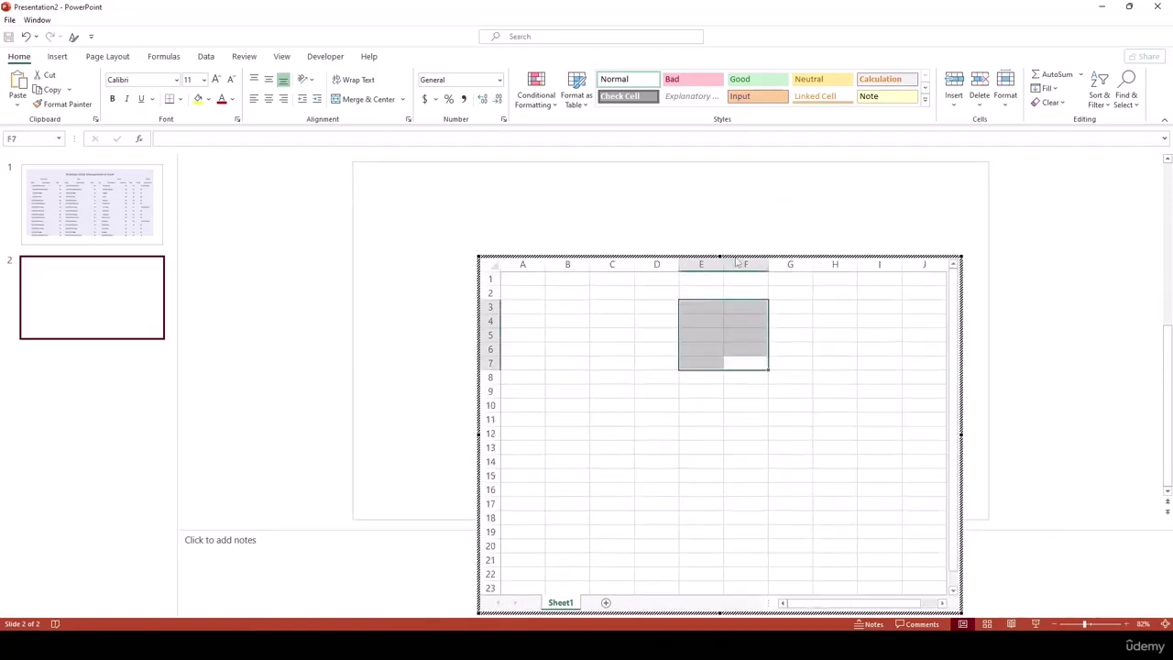
{"action": "left_click_drag", "start_coordinate": [728, 260], "coordinate": [646, 512]}
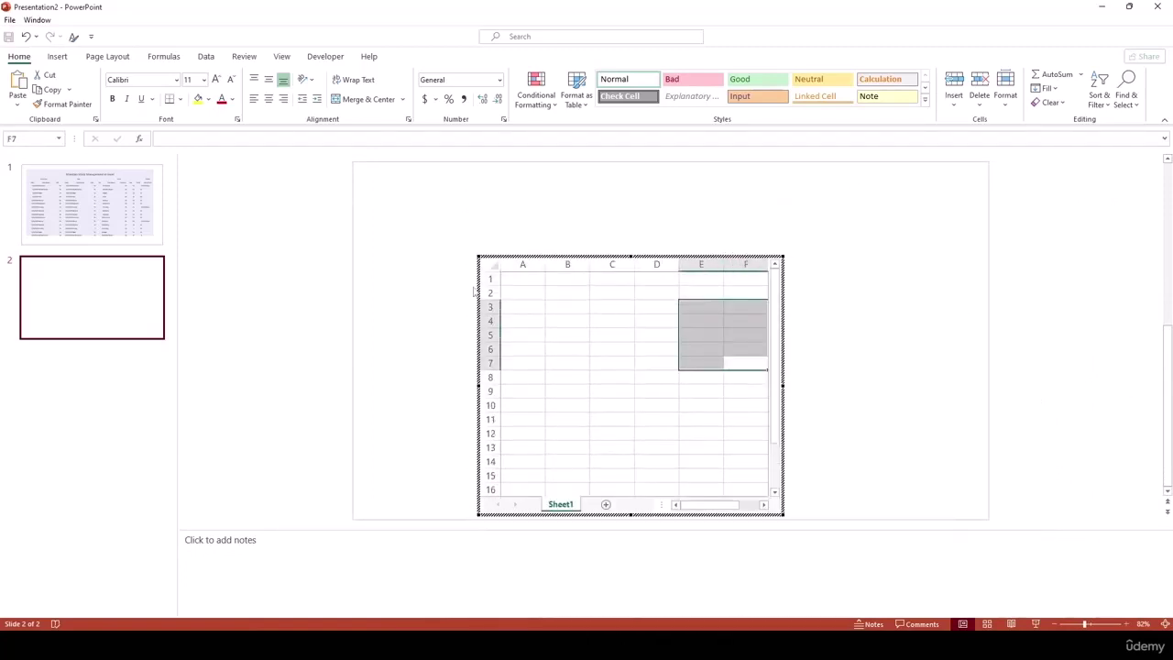
{"action": "left_click_drag", "start_coordinate": [476, 260], "coordinate": [478, 260]}
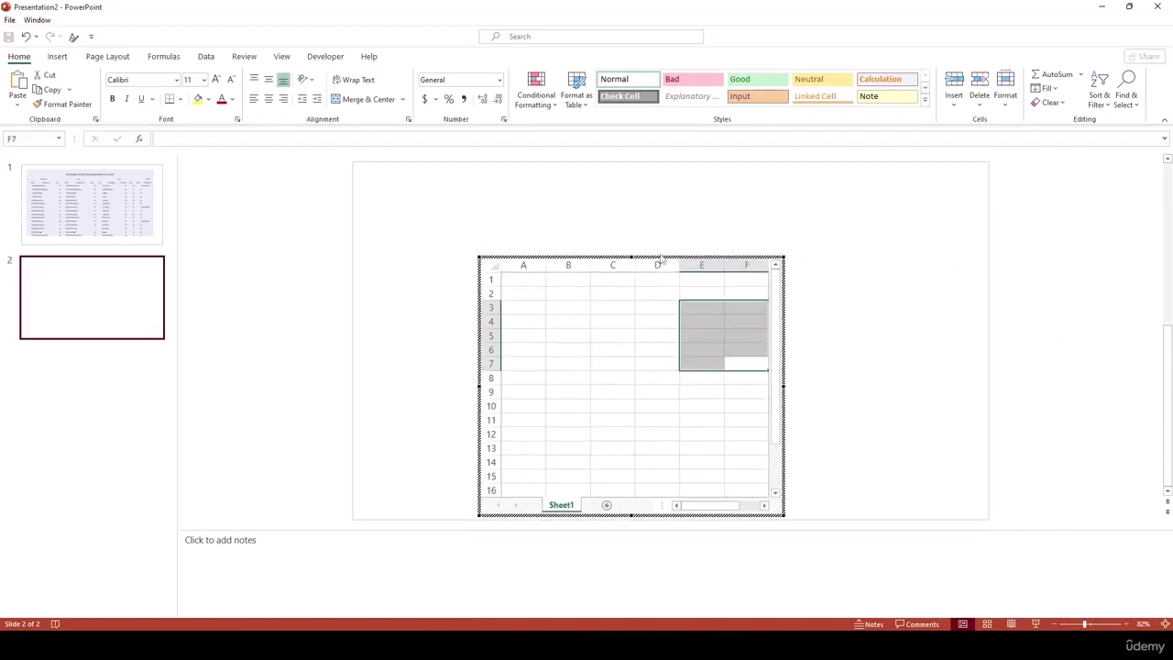
{"action": "left_click", "coordinate": [661, 378]}
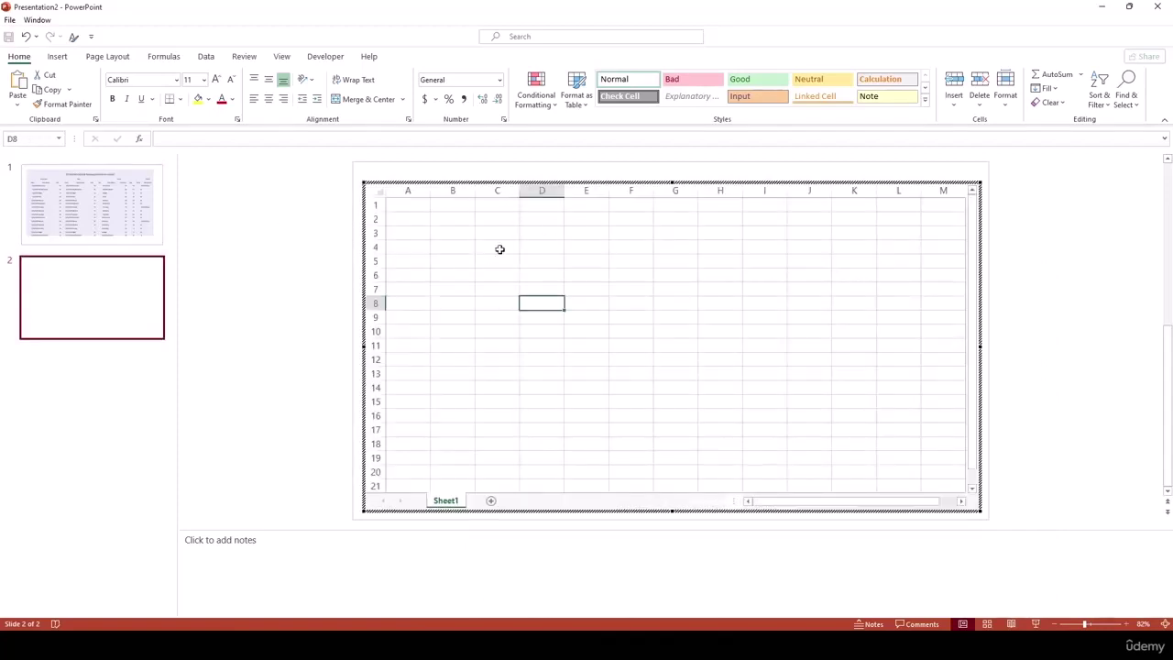
{"action": "left_click", "coordinate": [410, 207]}
{"action": "left_click", "coordinate": [540, 233]}
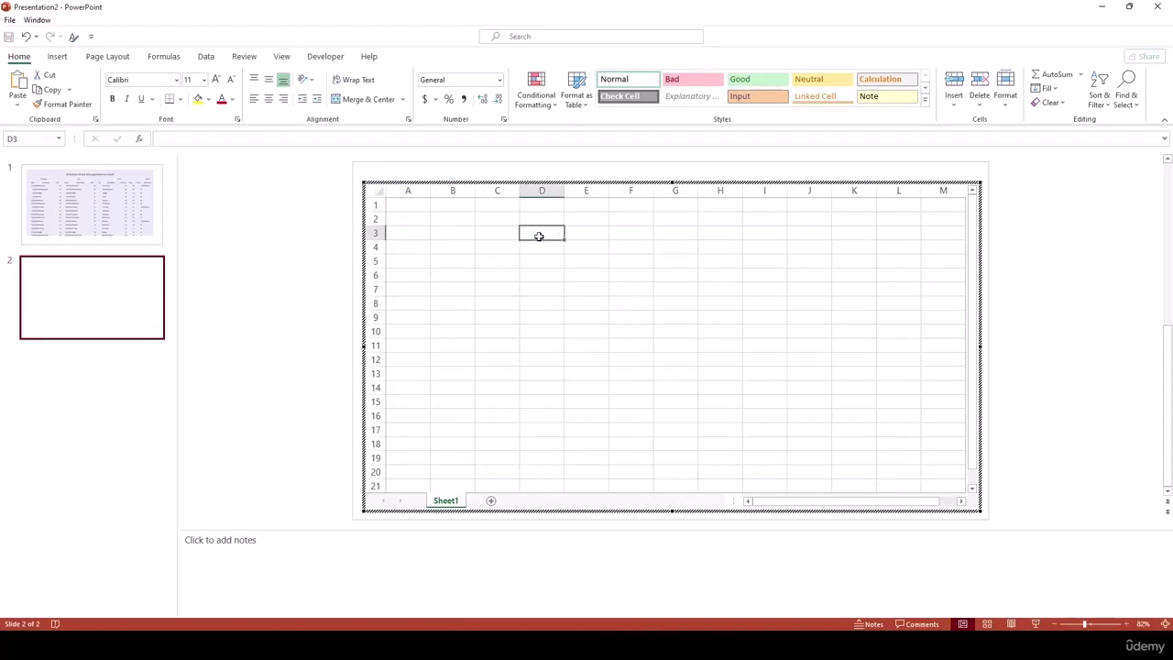
{"action": "key", "text": "Escape"}
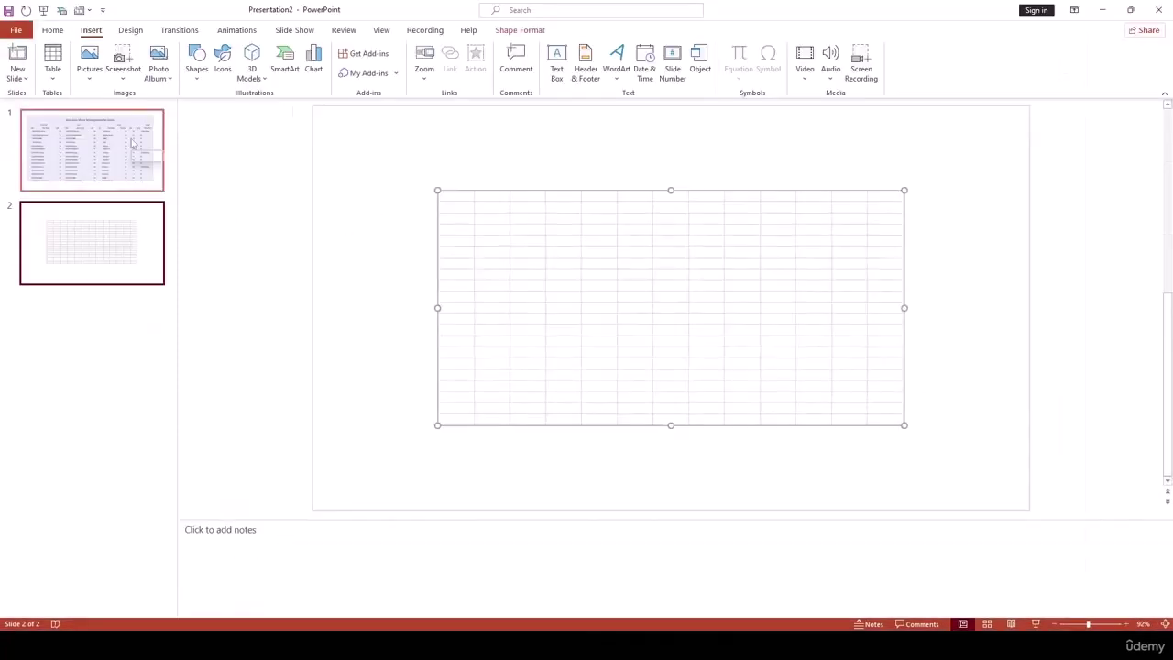
View the stock management table on slide 1 and its source workbook in Excel, and return to the PowerPoint presentation.
{"action": "left_click", "coordinate": [129, 157]}
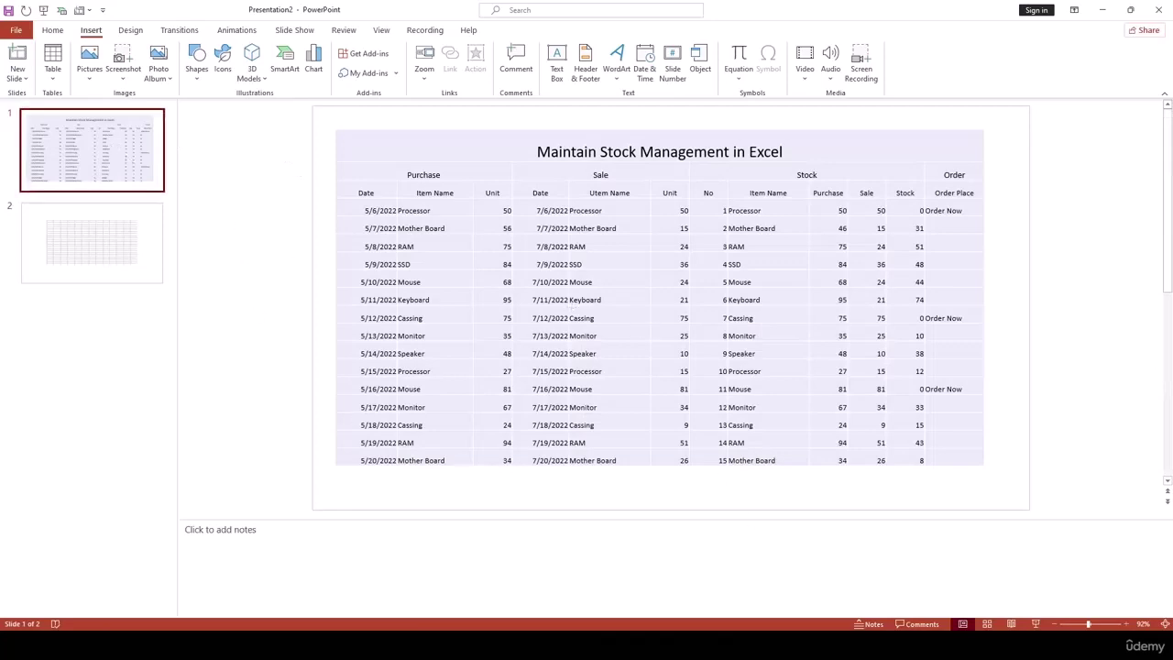
{"action": "key", "text": "alt+Tab"}
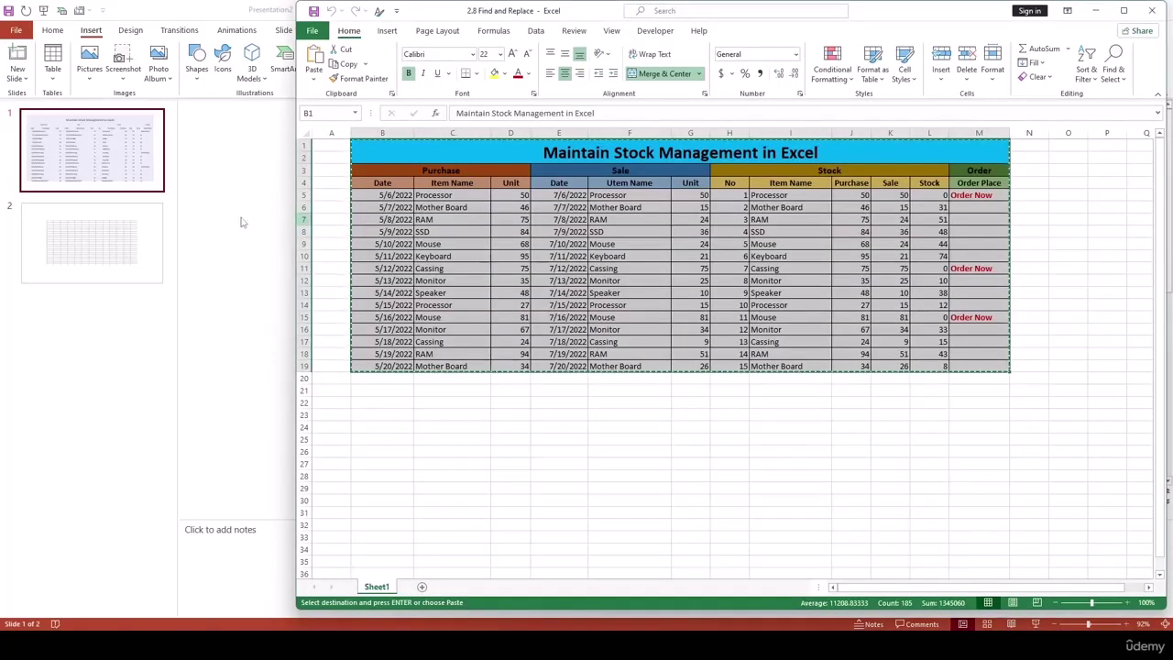
{"action": "left_click", "coordinate": [259, 203]}
{"action": "key", "text": "ctrl+v"}
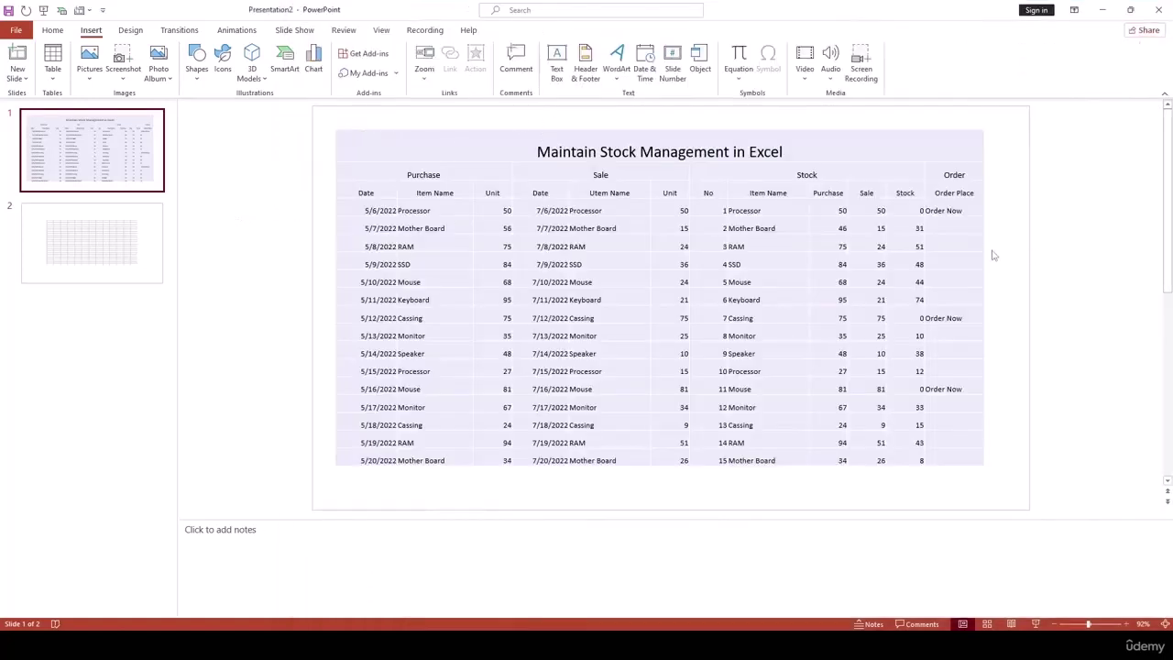
Select the embedded spreadsheet on slide 2.
{"action": "left_click", "coordinate": [66, 217]}
{"action": "left_click", "coordinate": [625, 240]}
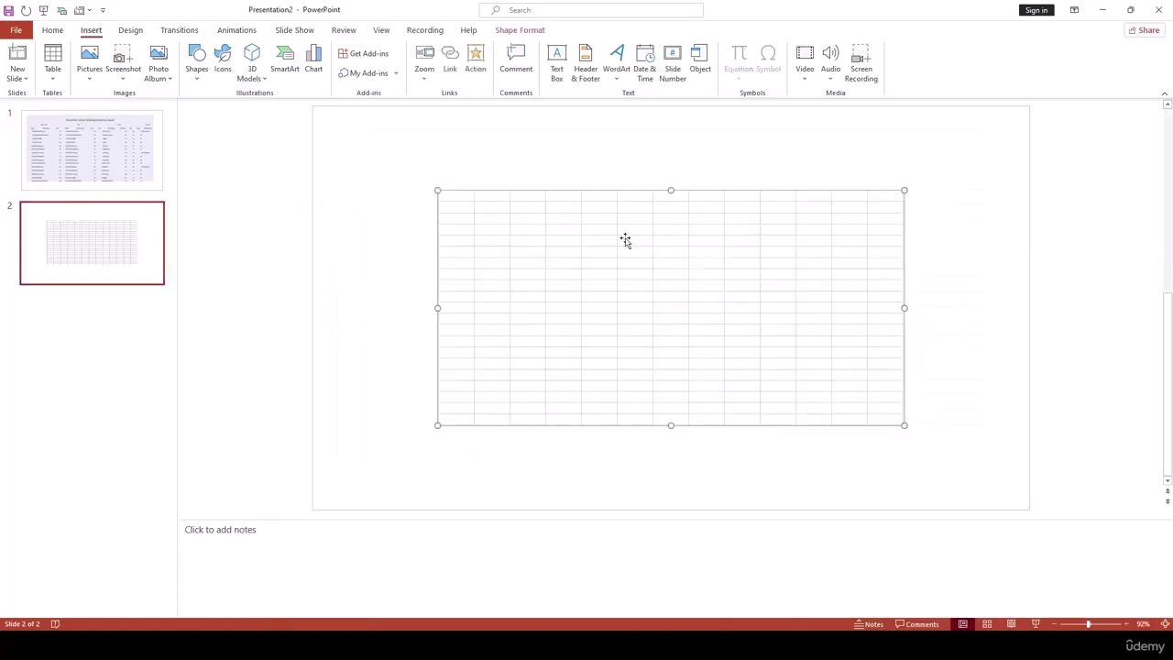
Open the embedded worksheet on slide 2 for editing and widen its frame to include column N.
{"action": "double_click", "coordinate": [625, 241]}
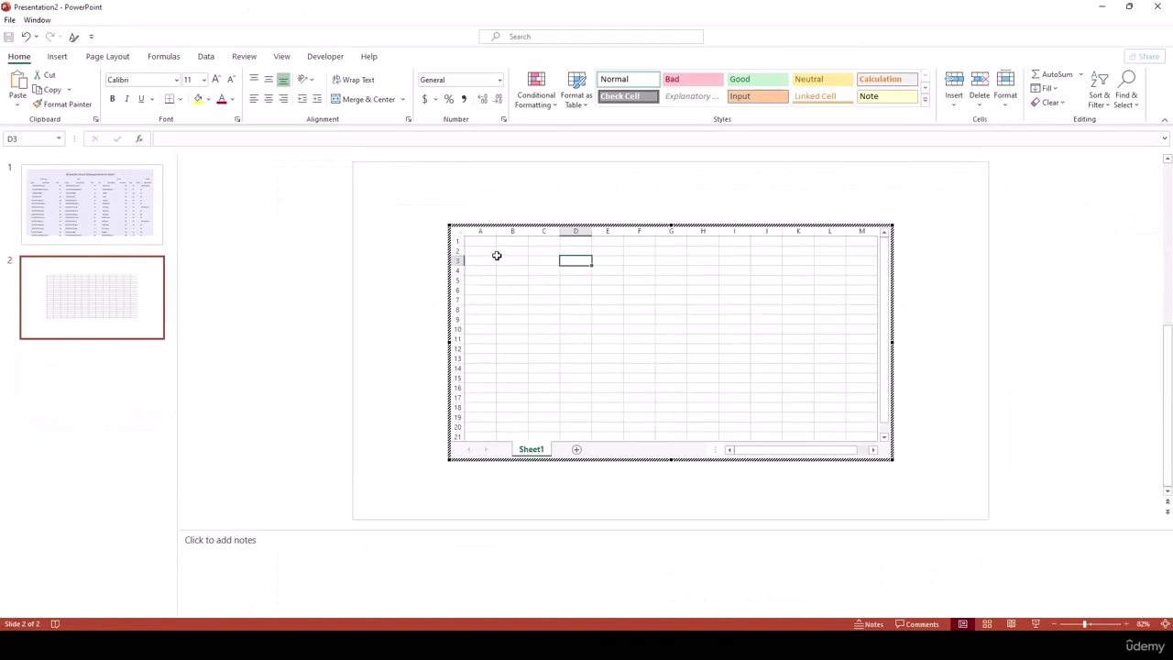
{"action": "left_click", "coordinate": [497, 253]}
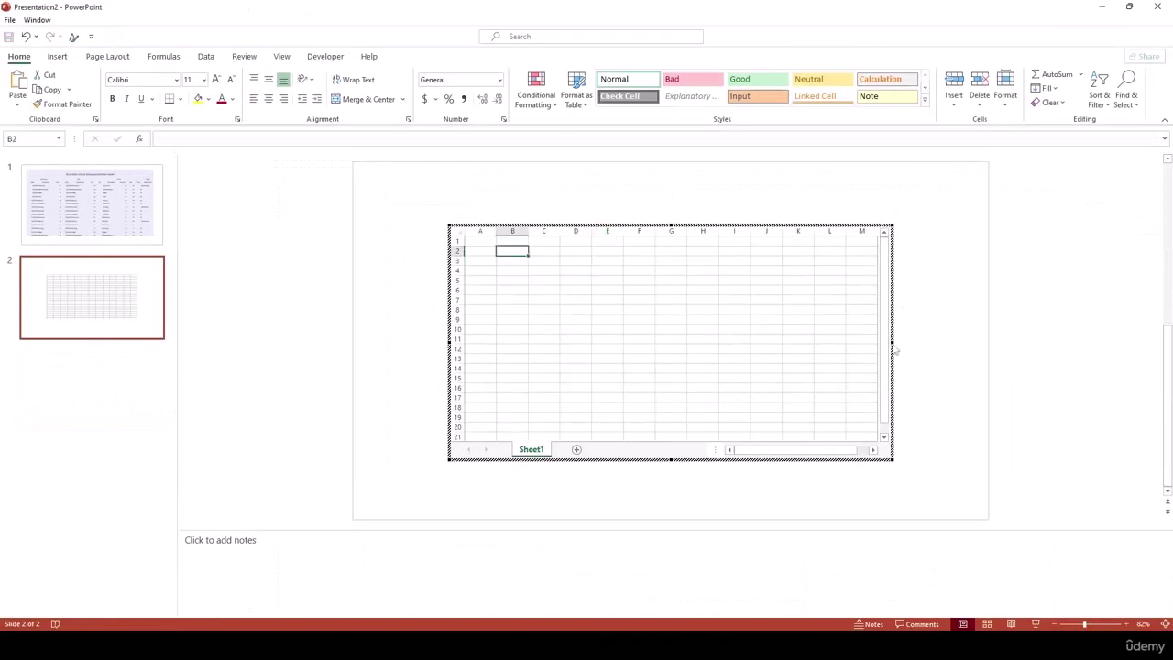
{"action": "left_click_drag", "start_coordinate": [895, 349], "coordinate": [923, 341]}
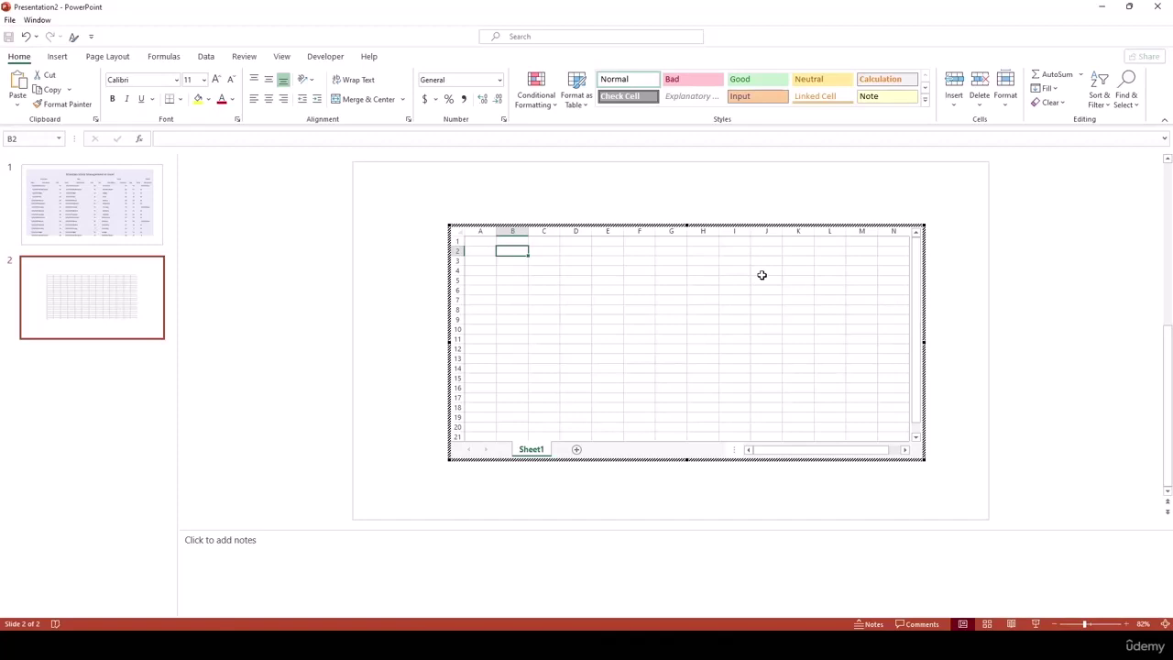
Enter the values 10, 20 and 30 in cells B2 to B4 of the embedded worksheet.
{"action": "double_click", "coordinate": [511, 253]}
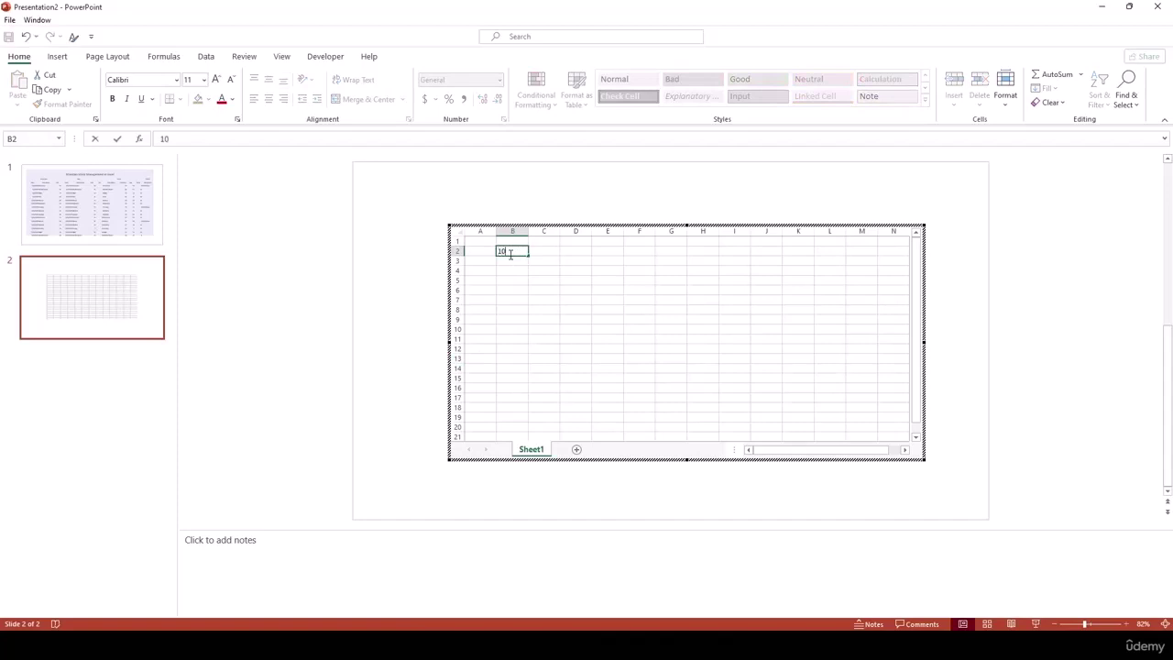
{"action": "type", "text": "10"}
{"action": "key", "text": "Return"}
{"action": "type", "text": "20"}
{"action": "key", "text": "Return"}
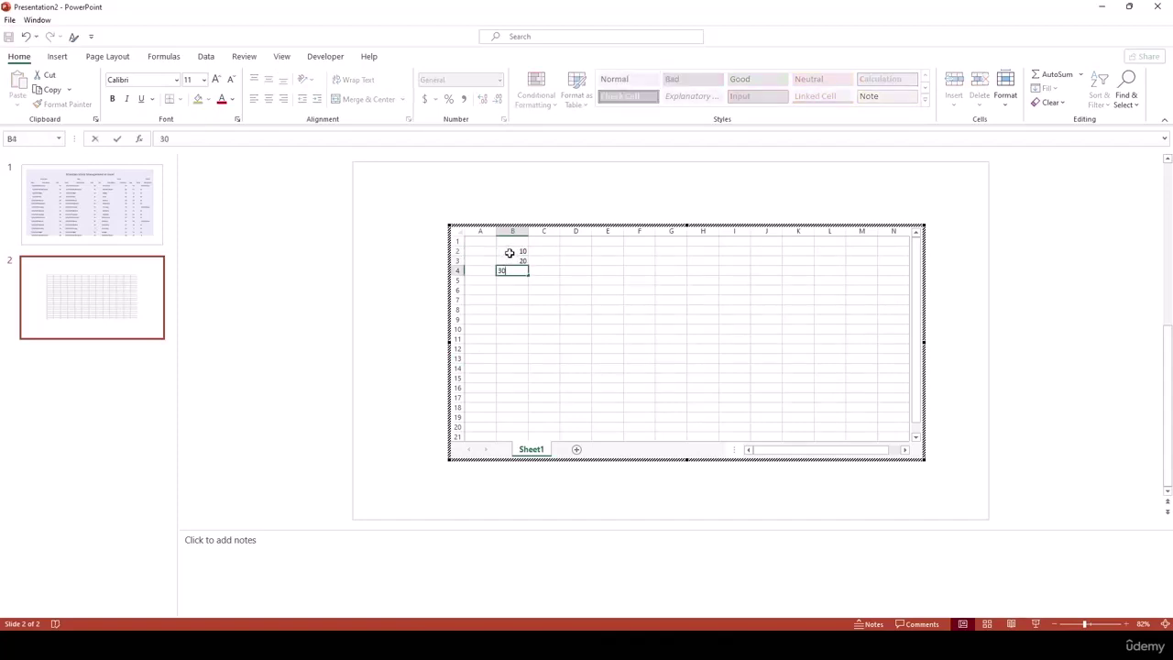
Sum cells B2 to B4 into cell B5 with AutoSum.
{"action": "left_click_drag", "start_coordinate": [506, 251], "coordinate": [510, 271]}
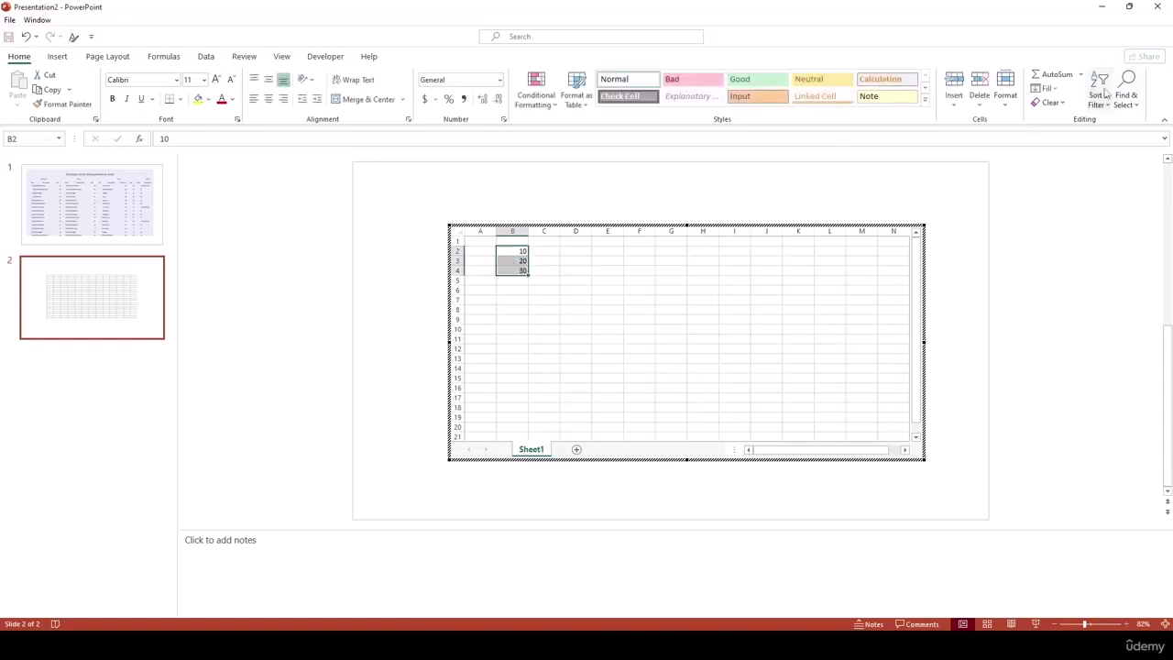
{"action": "left_click", "coordinate": [1055, 74]}
{"action": "key", "text": "Return"}
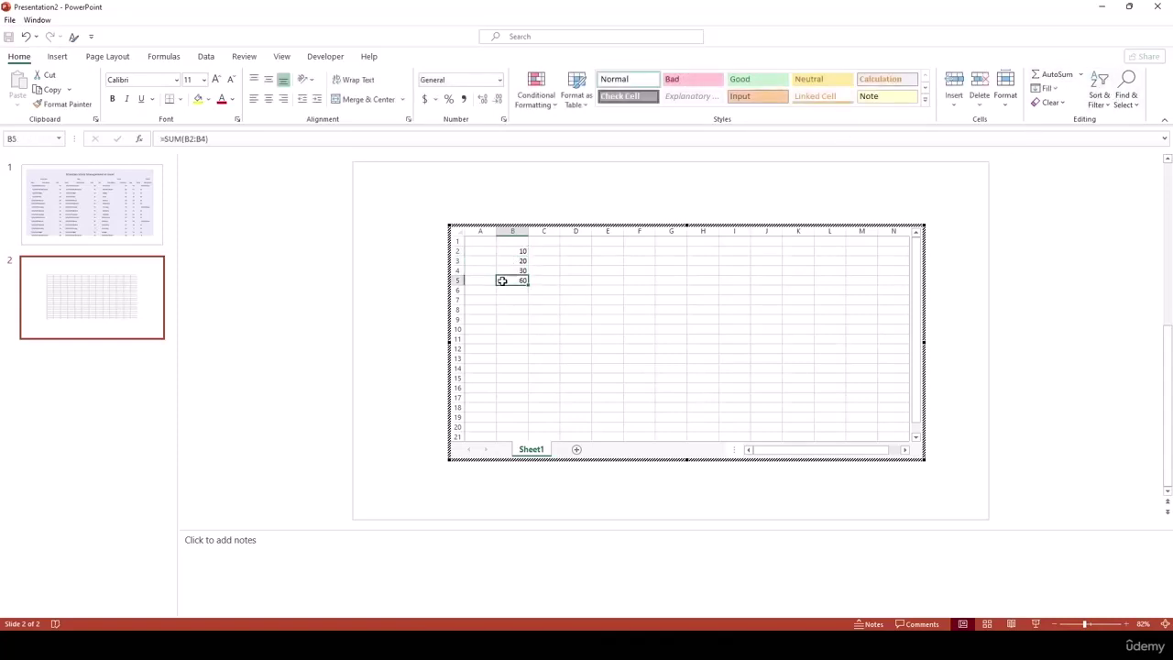
Label cell A5 as Total and finish editing the embedded worksheet, returning to the slide.
{"action": "left_click", "coordinate": [475, 283]}
{"action": "type", "text": "To"}
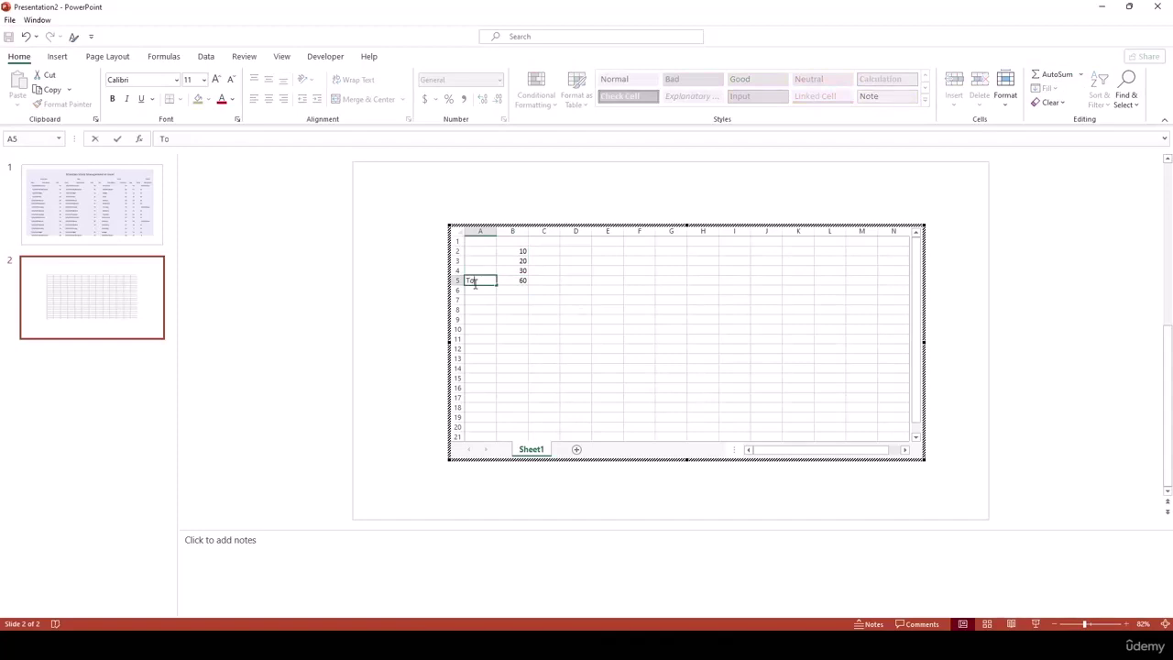
{"action": "type", "text": "tal"}
{"action": "left_click", "coordinate": [550, 296]}
{"action": "left_click_drag", "start_coordinate": [515, 280], "coordinate": [484, 279]}
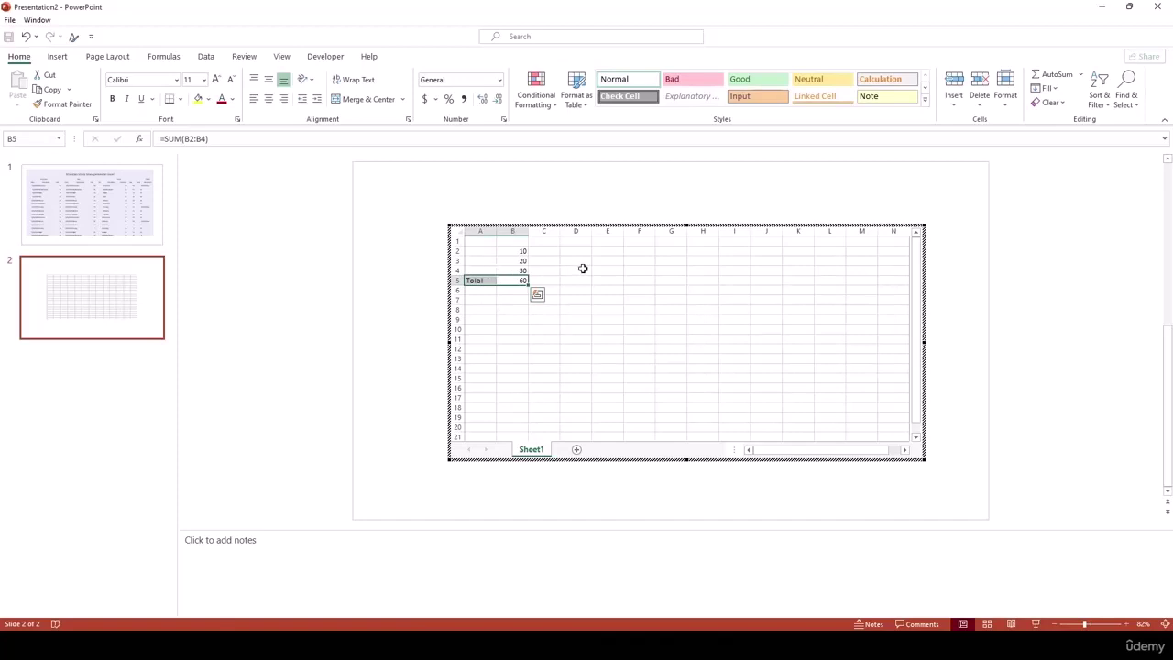
{"action": "left_click", "coordinate": [640, 290]}
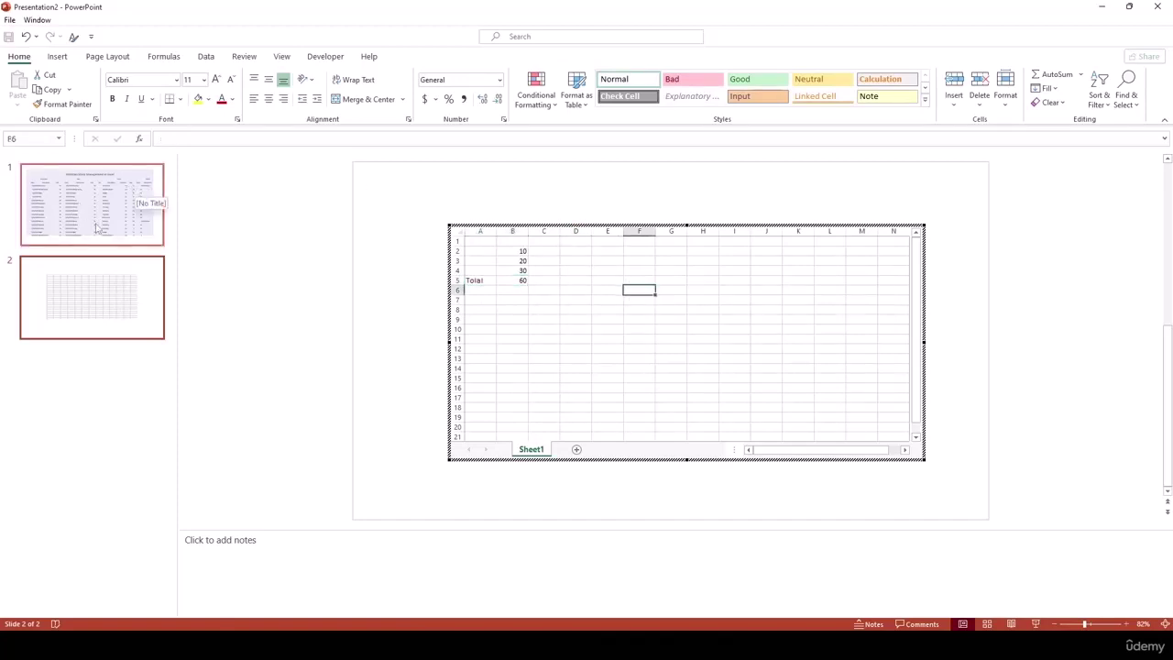
{"action": "left_click", "coordinate": [288, 189]}
{"action": "left_click", "coordinate": [519, 196]}
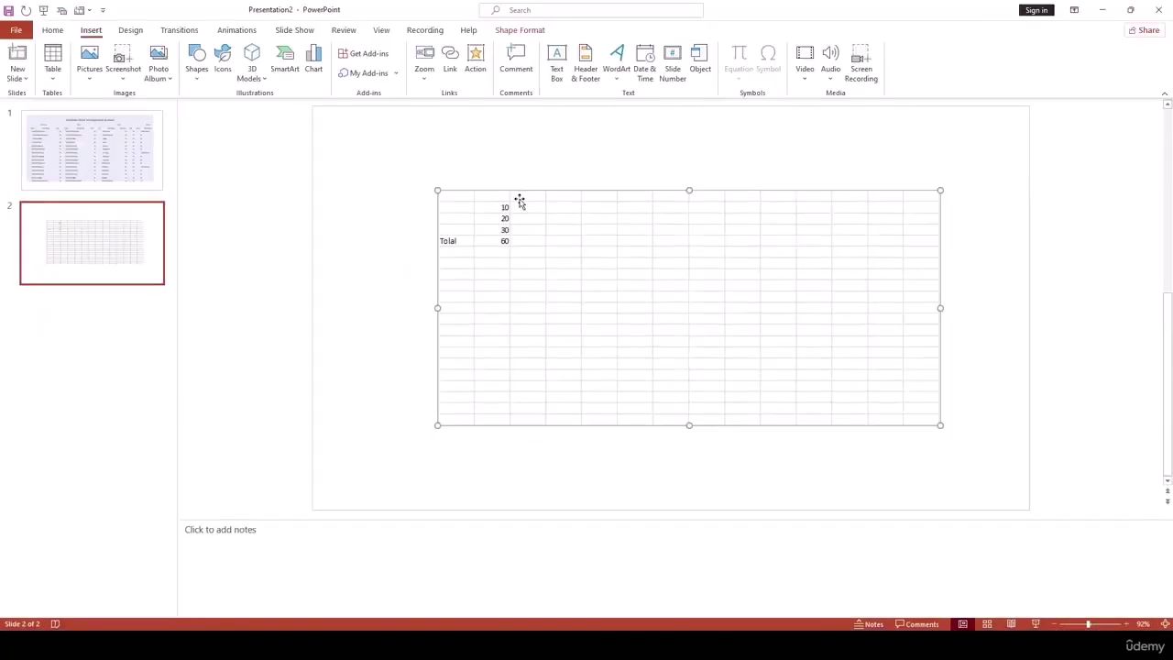
Show the stock table on slide 1 and highlight its first four Purchase Unit cells for inspection.
{"action": "left_click", "coordinate": [101, 133]}
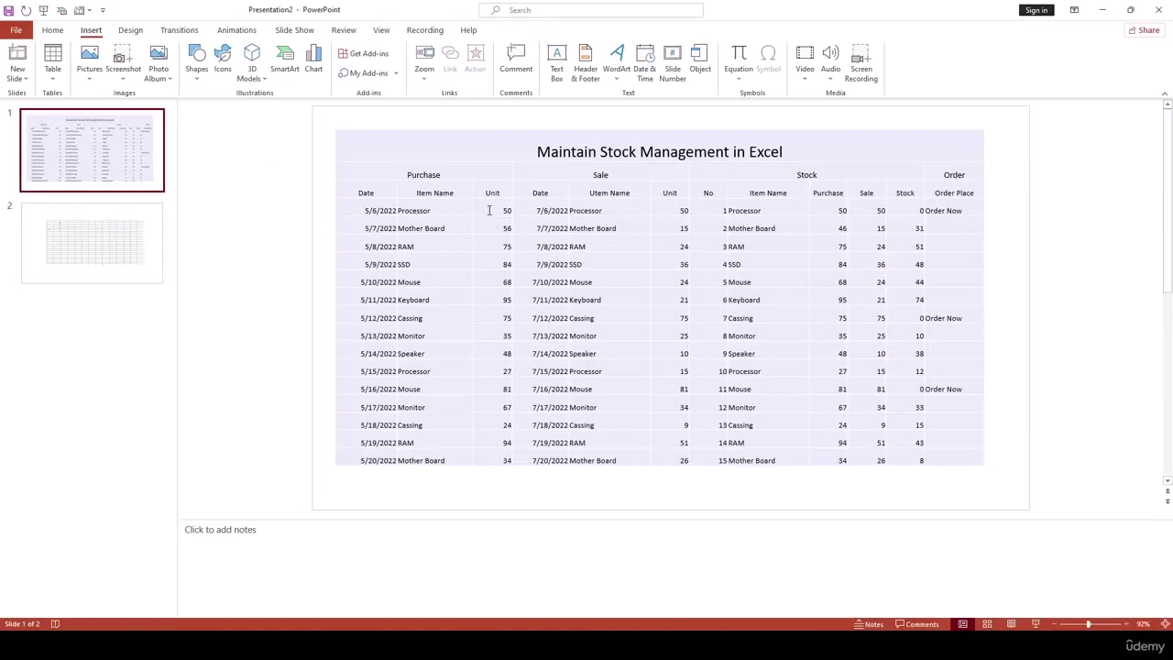
{"action": "left_click_drag", "start_coordinate": [490, 211], "coordinate": [505, 264]}
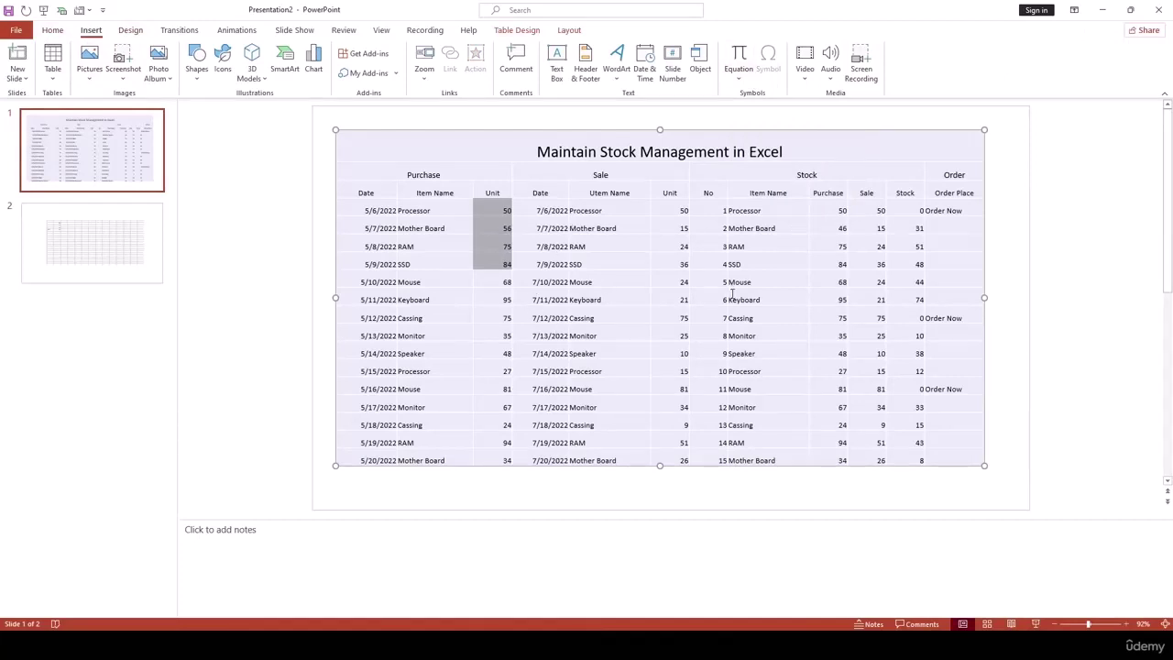
{"action": "left_click", "coordinate": [735, 486]}
Switch to the 2.8 Find and Replace workbook in Excel and arrange it side by side with the Presentation2 window.
{"action": "mouse_move", "coordinate": [721, 641]}
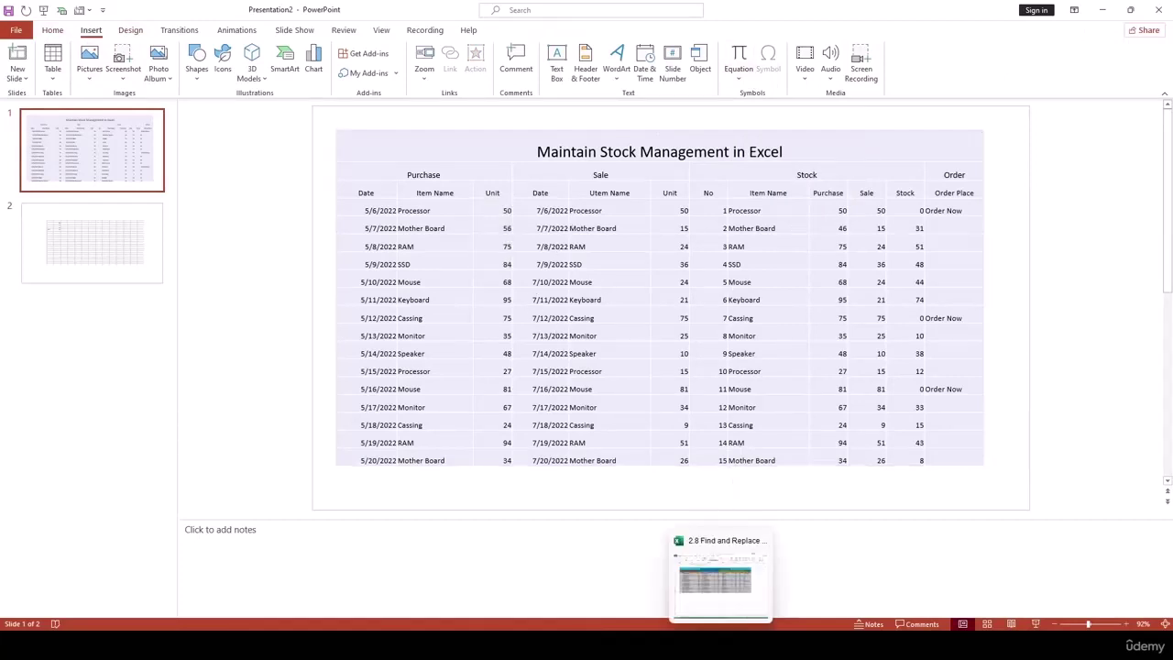
{"action": "left_click", "coordinate": [714, 577]}
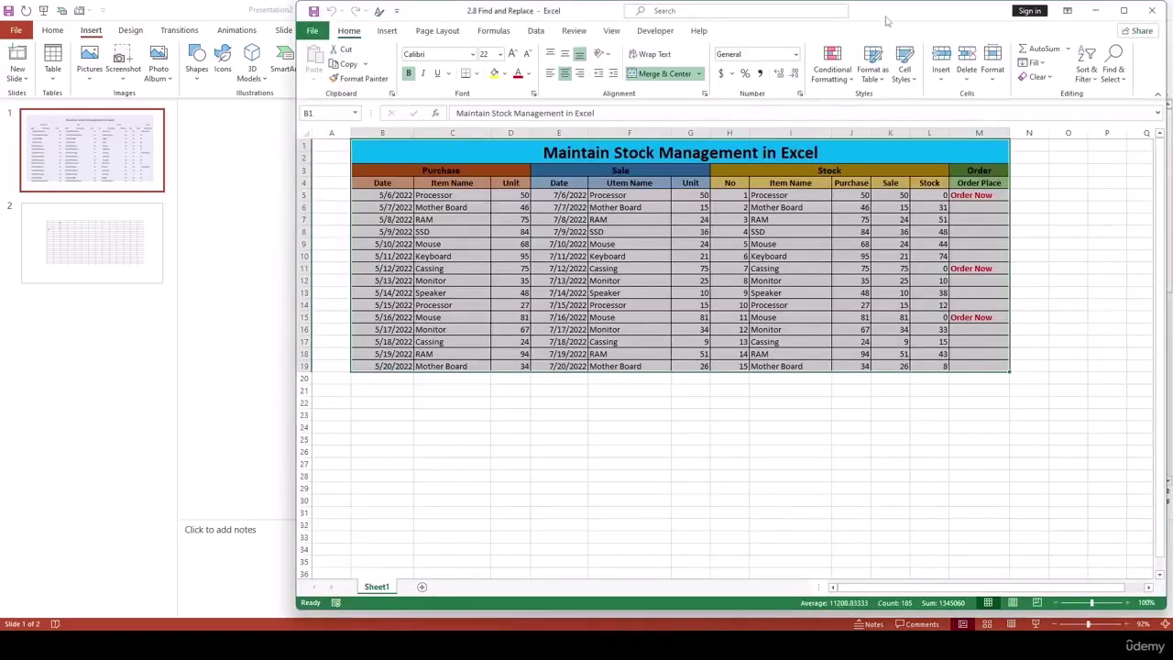
{"action": "key", "text": "super+Right"}
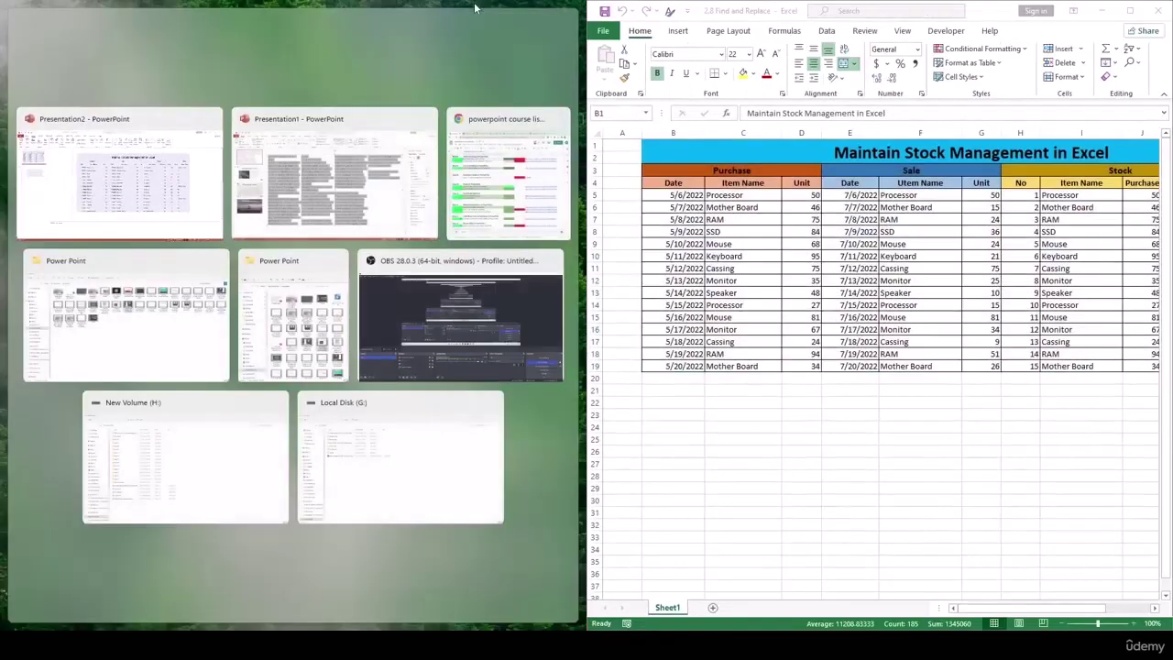
{"action": "left_click", "coordinate": [62, 170]}
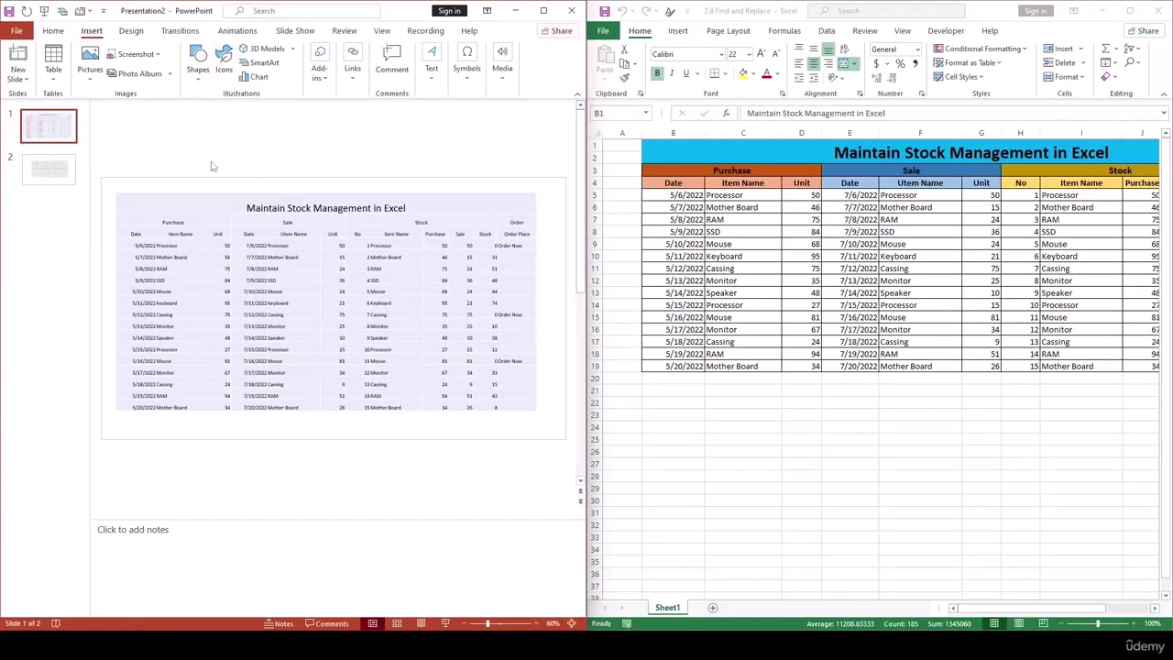
Set the Purchase unit of the 5/7/2022 Mother Board entry in cell D6 to 50 in the Excel workbook.
{"action": "left_click", "coordinate": [819, 207]}
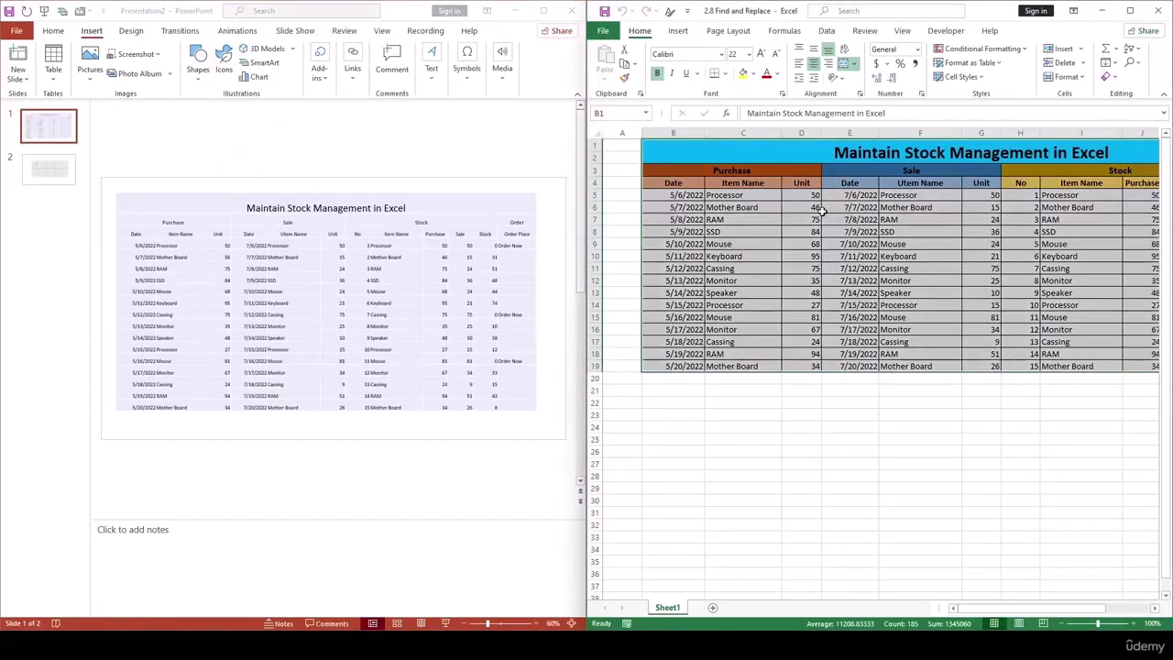
{"action": "double_click", "coordinate": [818, 208]}
{"action": "double_click", "coordinate": [818, 209]}
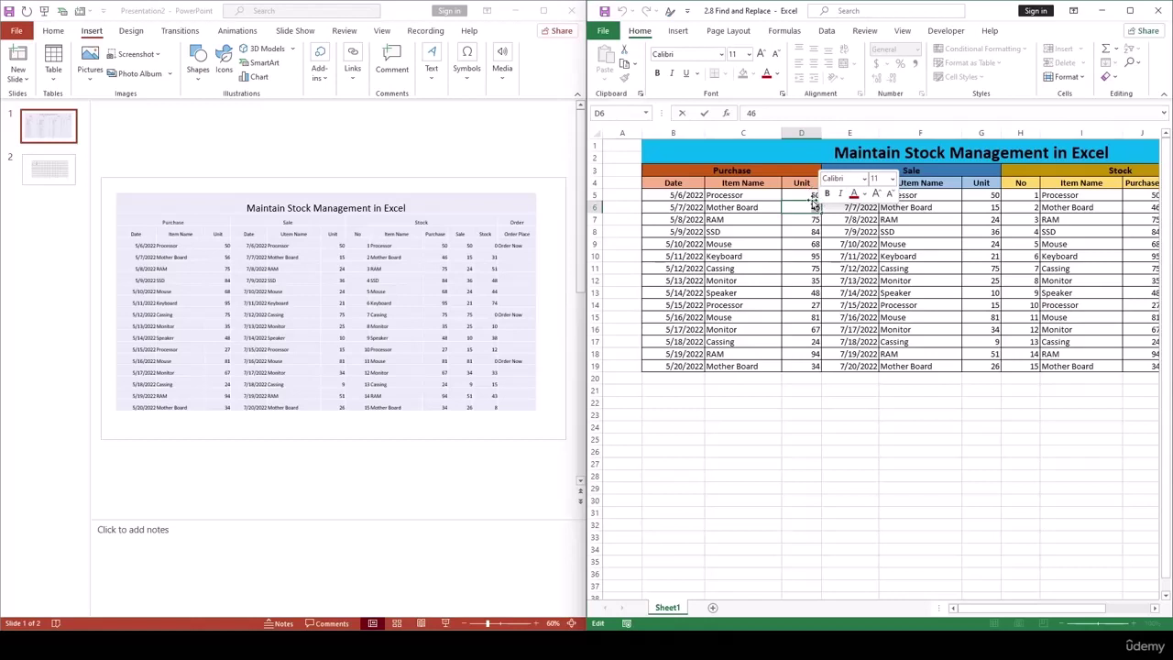
{"action": "left_click", "coordinate": [809, 196]}
{"action": "double_click", "coordinate": [814, 208]}
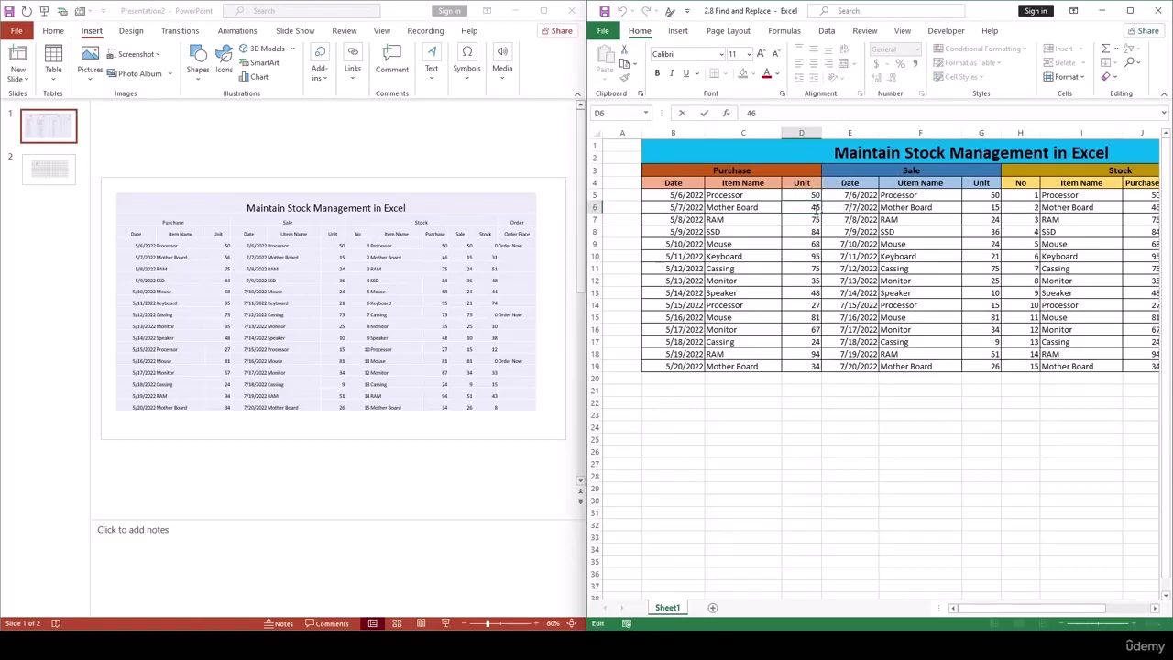
{"action": "key", "text": "BackSpace"}
{"action": "key", "text": "BackSpace"}
{"action": "type", "text": "50"}
{"action": "key", "text": "Return"}
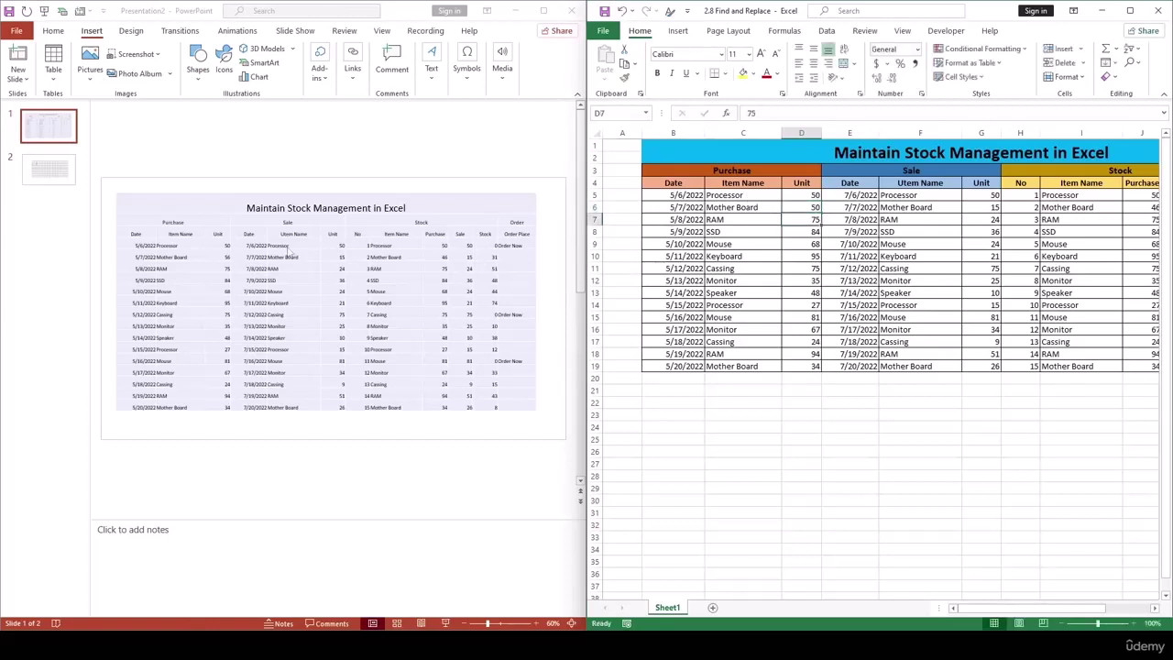
Set the Purchase unit of the SSD entry in cell D8 to 94.
{"action": "left_click", "coordinate": [782, 272]}
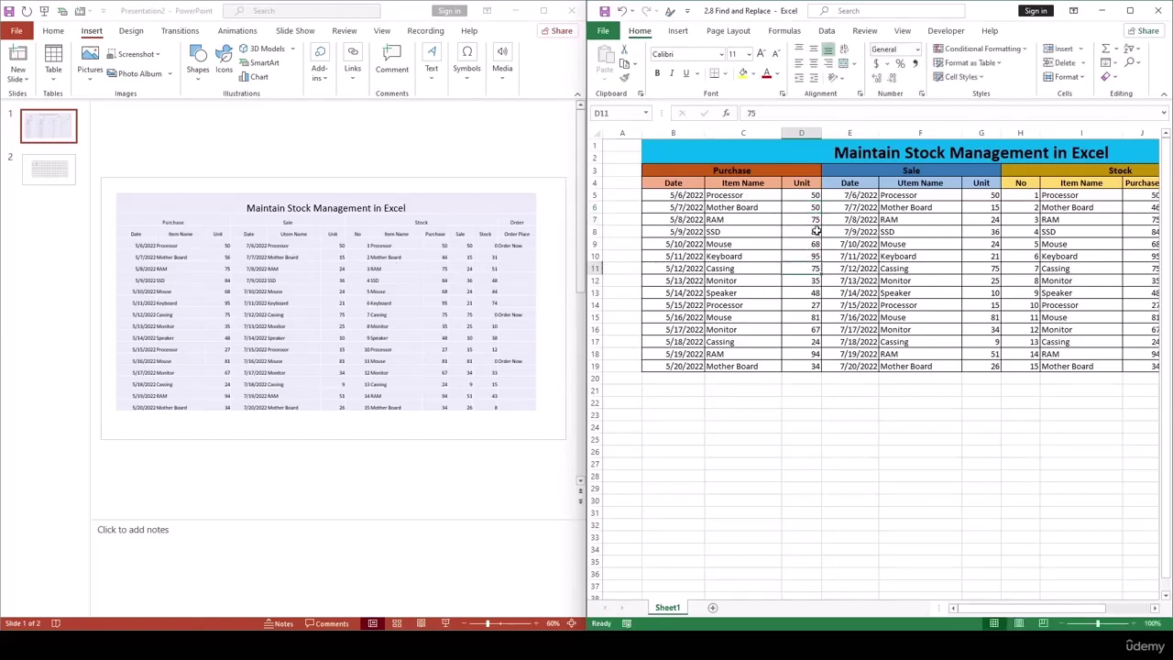
{"action": "double_click", "coordinate": [816, 232]}
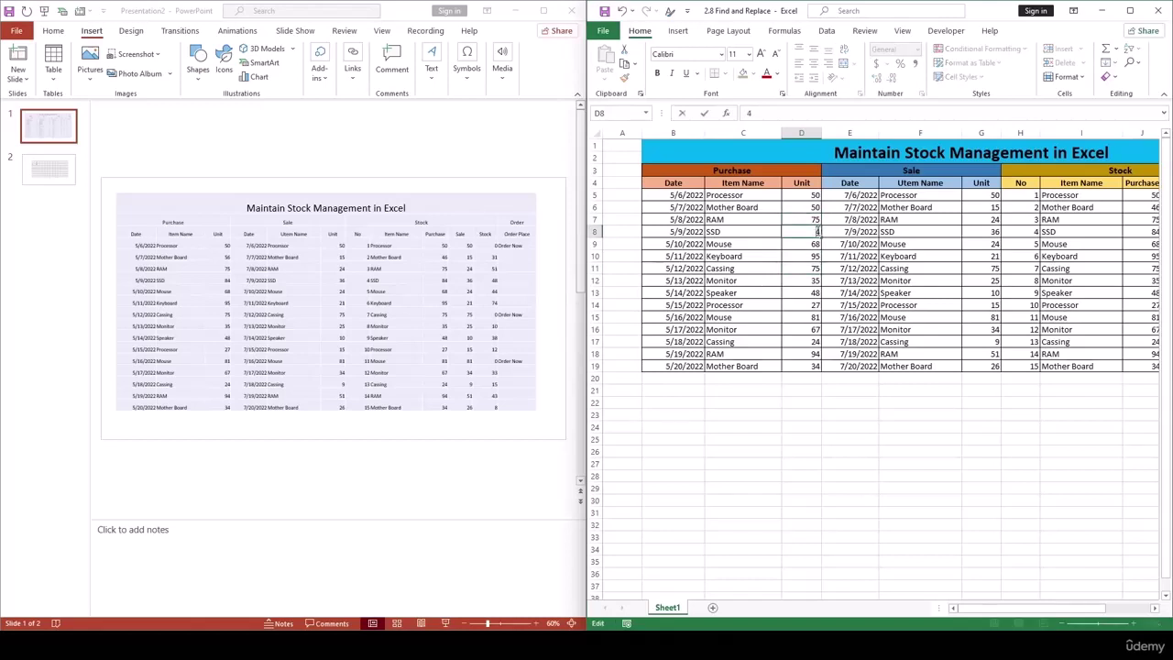
{"action": "type", "text": "9"}
{"action": "key", "text": "Return"}
Return to PowerPoint, maximize the presentation window and examine the context commands available for the pasted stock table.
{"action": "left_click", "coordinate": [227, 341]}
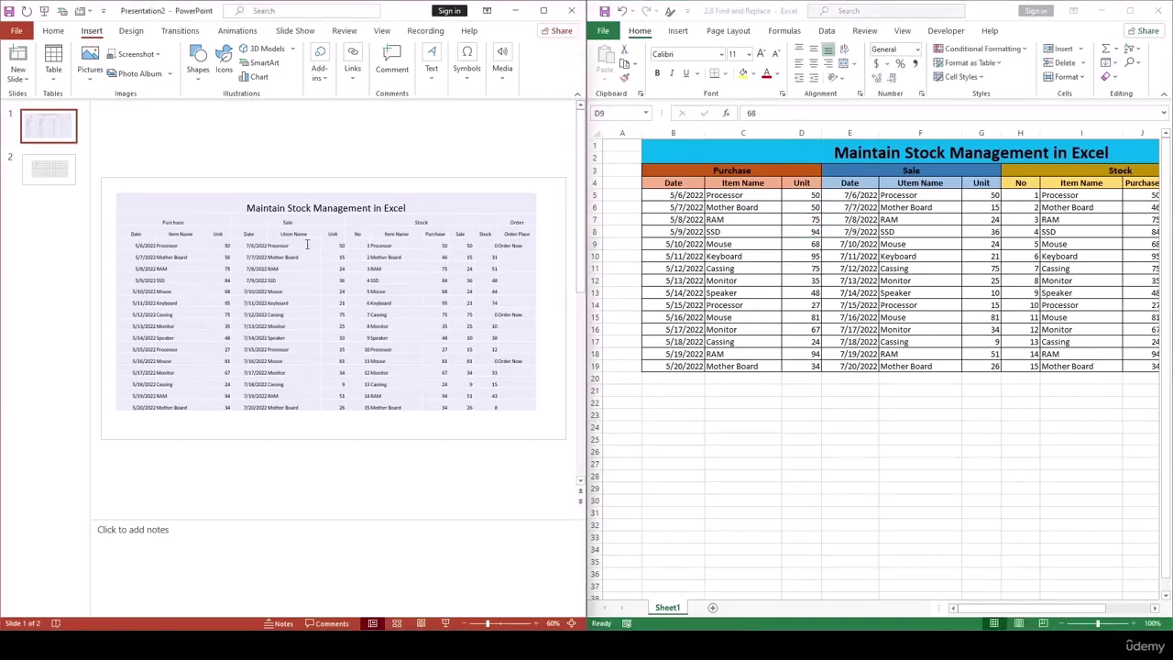
{"action": "left_click", "coordinate": [324, 196]}
{"action": "right_click", "coordinate": [327, 197]}
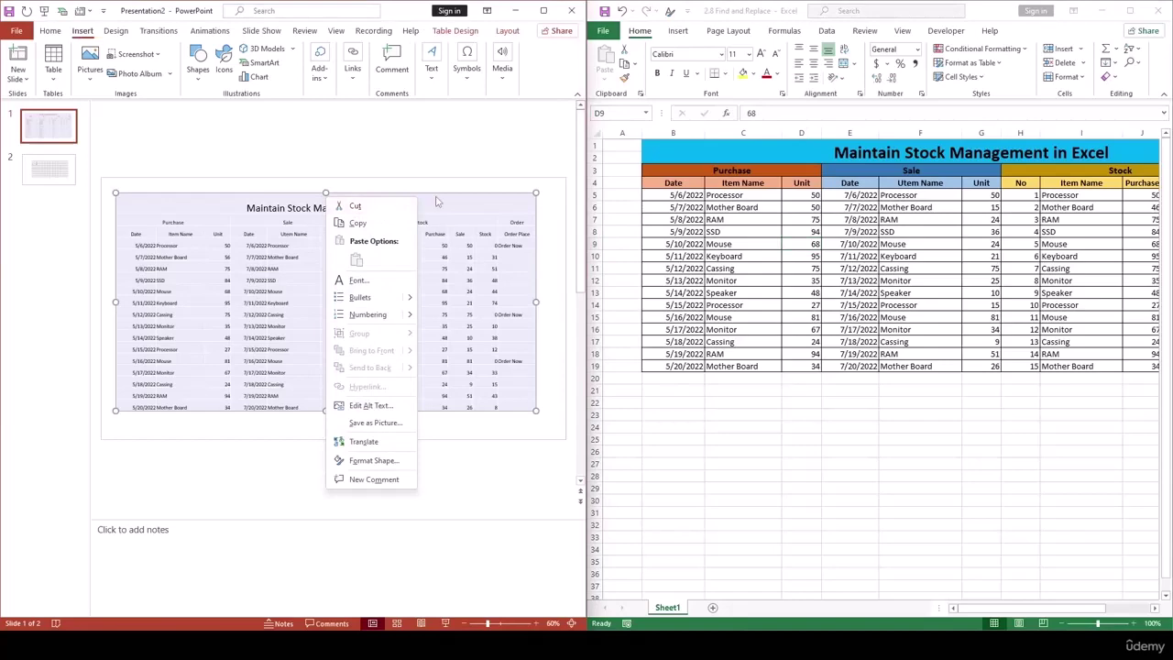
{"action": "key", "text": "Escape"}
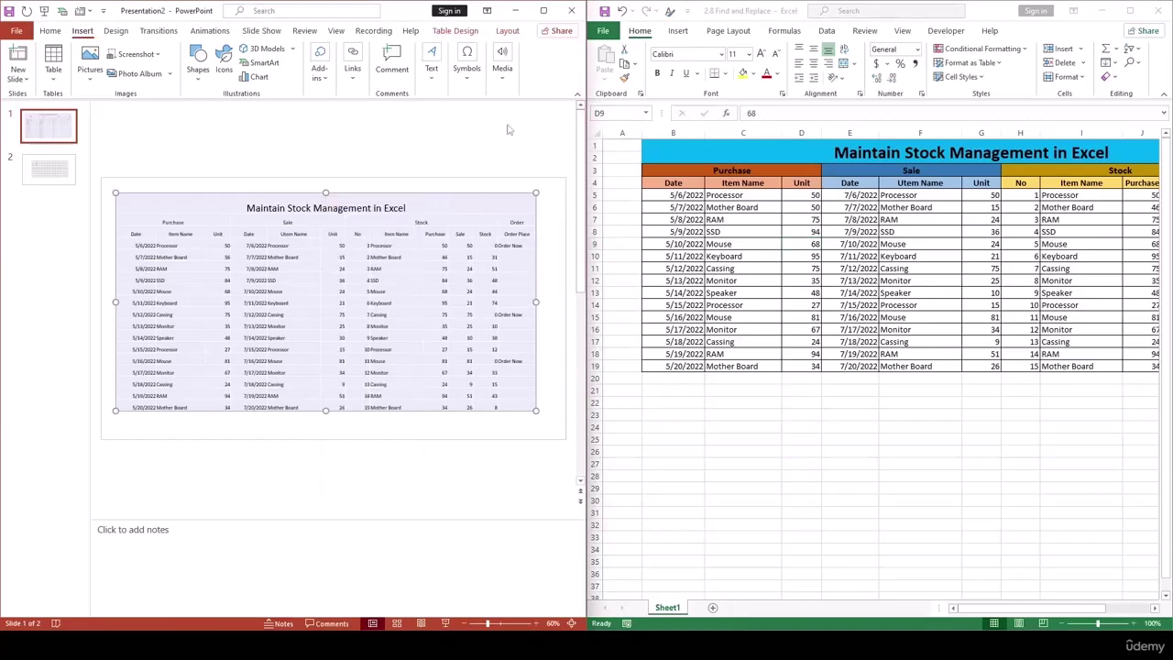
{"action": "left_click", "coordinate": [544, 10]}
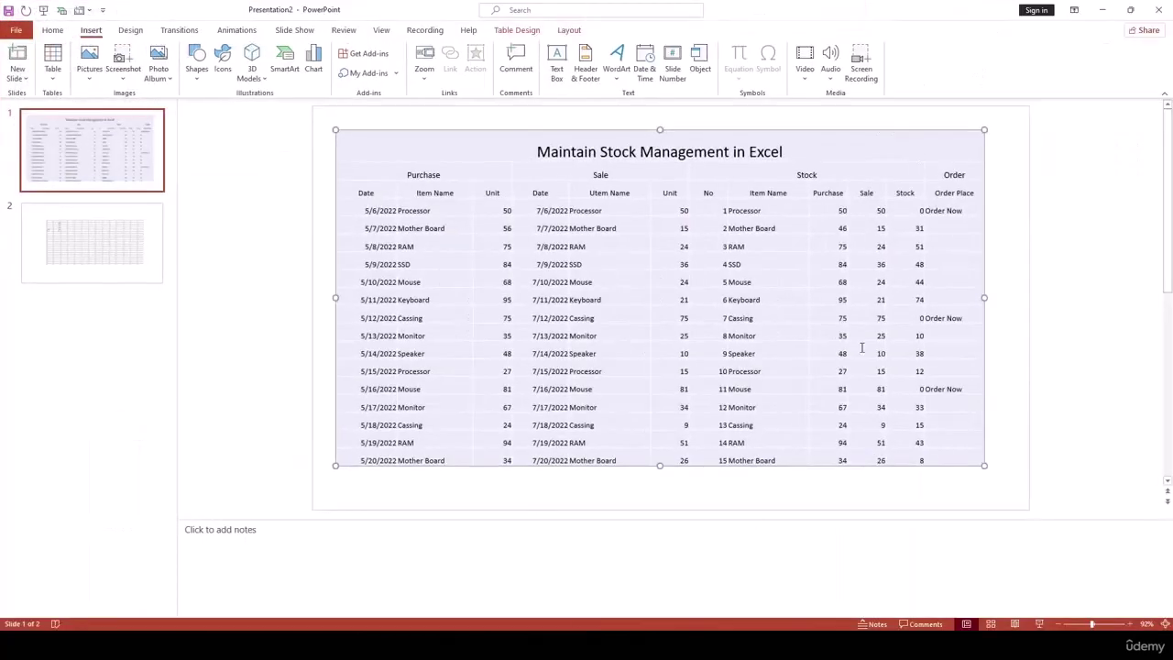
{"action": "right_click", "coordinate": [819, 139]}
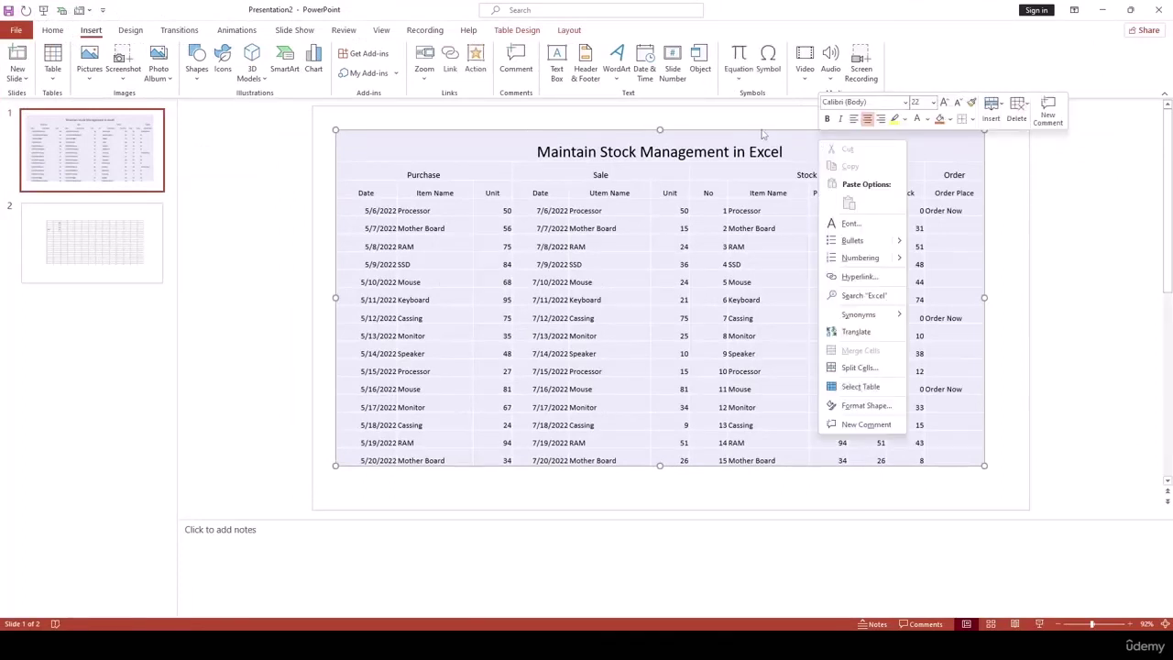
{"action": "left_click", "coordinate": [265, 243]}
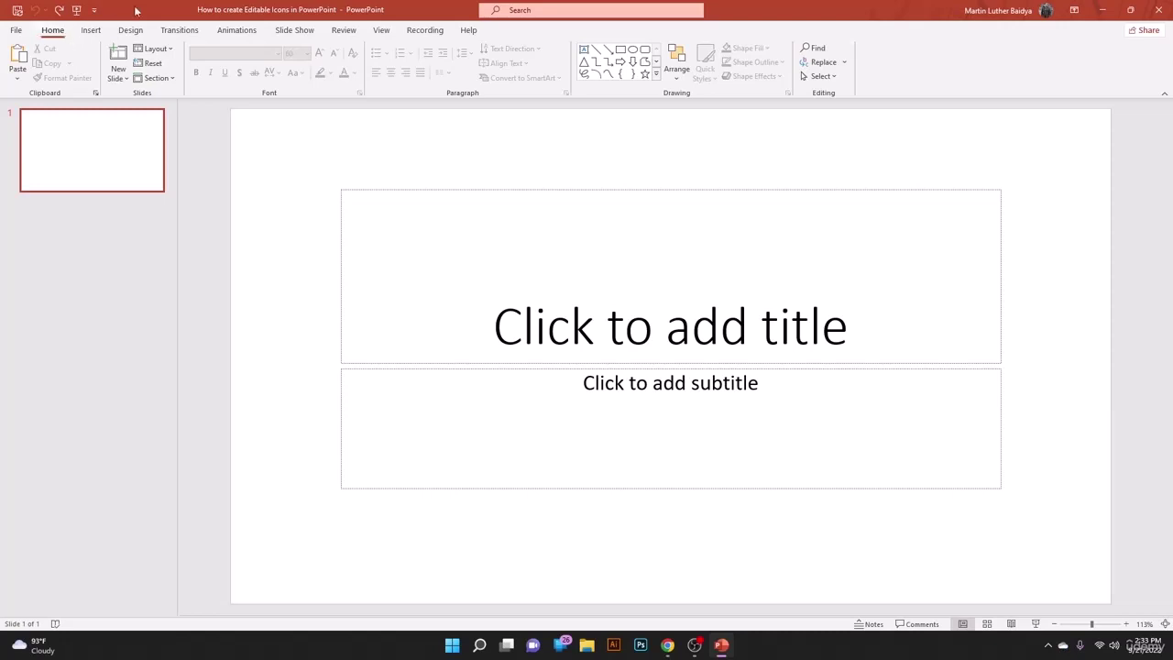
Apply the Blank layout to the title slide of the editable icons presentation.
{"action": "left_click", "coordinate": [152, 49]}
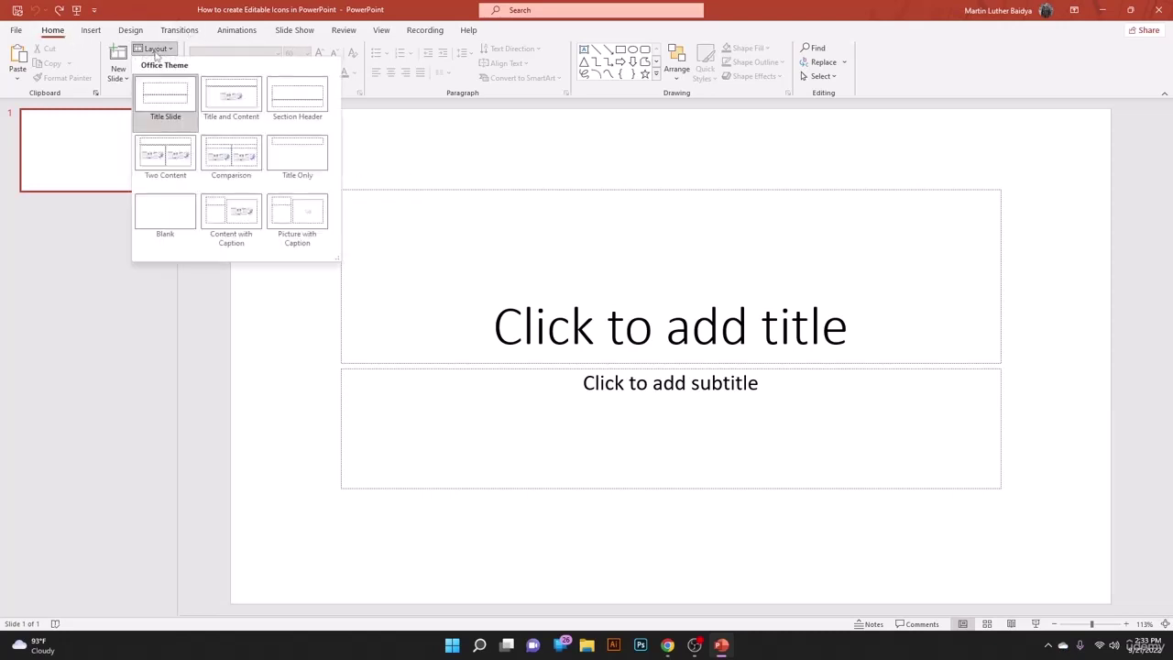
{"action": "left_click", "coordinate": [157, 211]}
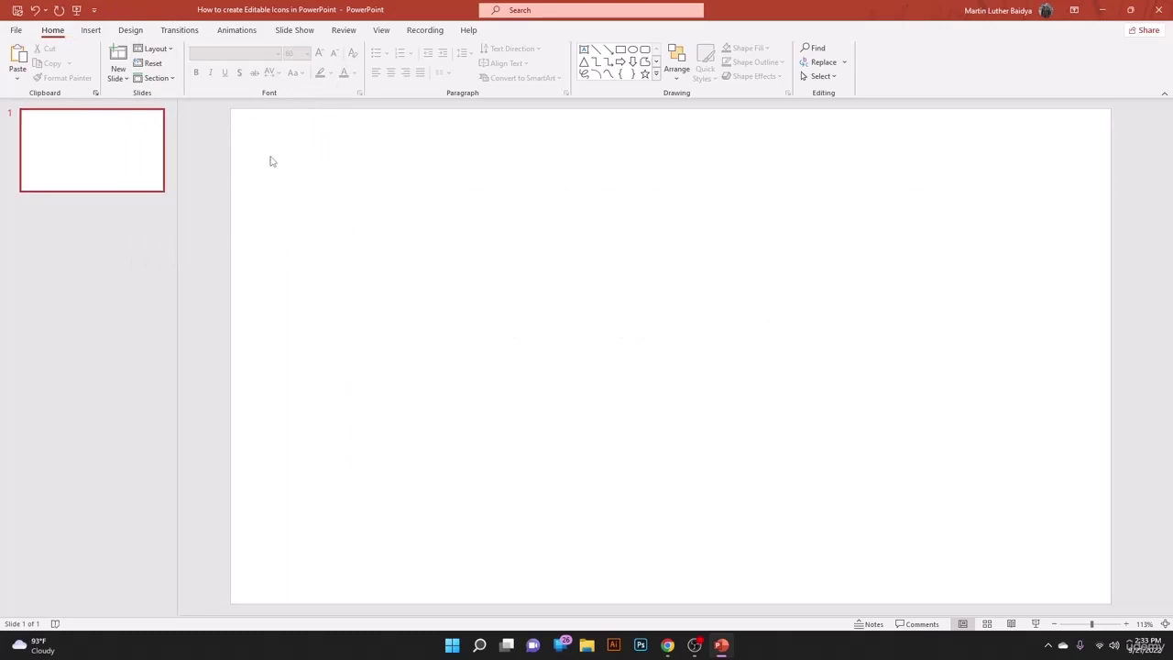
Insert an empty text box in the upper middle of the blank slide and widen it slightly.
{"action": "left_click", "coordinate": [91, 29]}
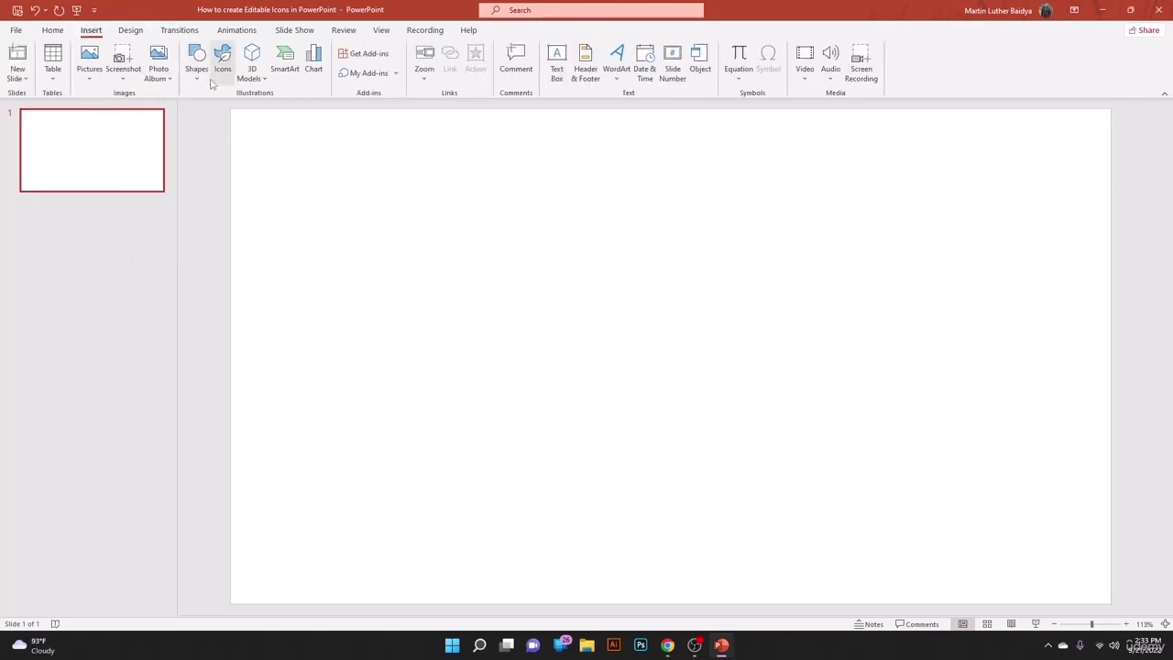
{"action": "left_click", "coordinate": [198, 81]}
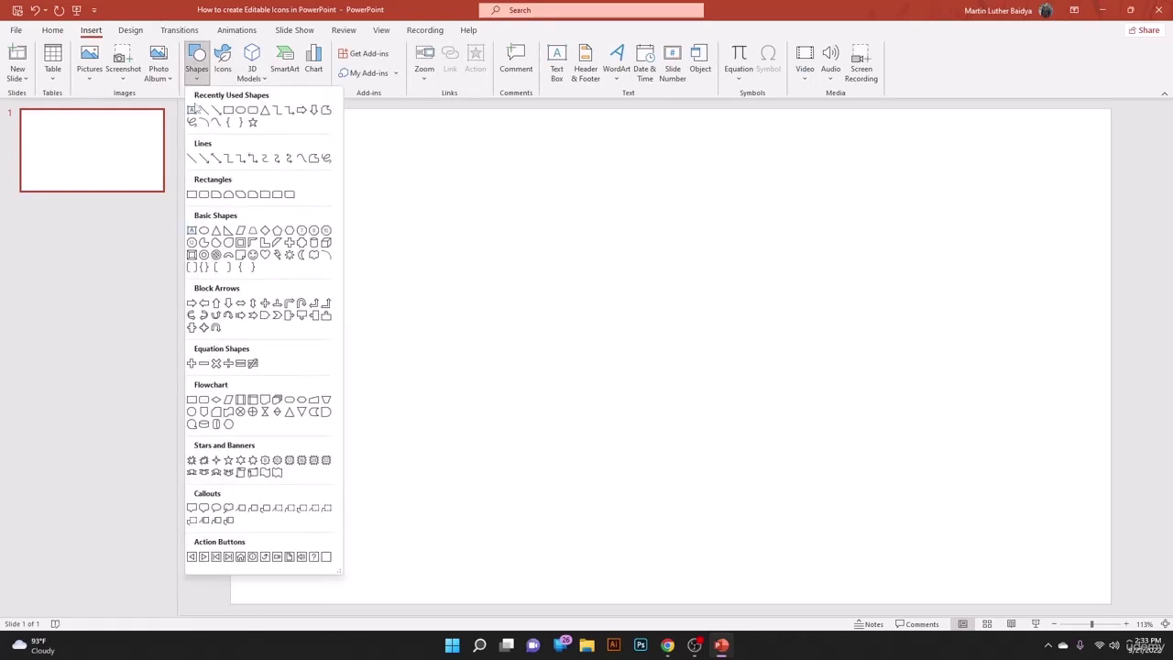
{"action": "left_click", "coordinate": [193, 111]}
{"action": "left_click", "coordinate": [540, 208]}
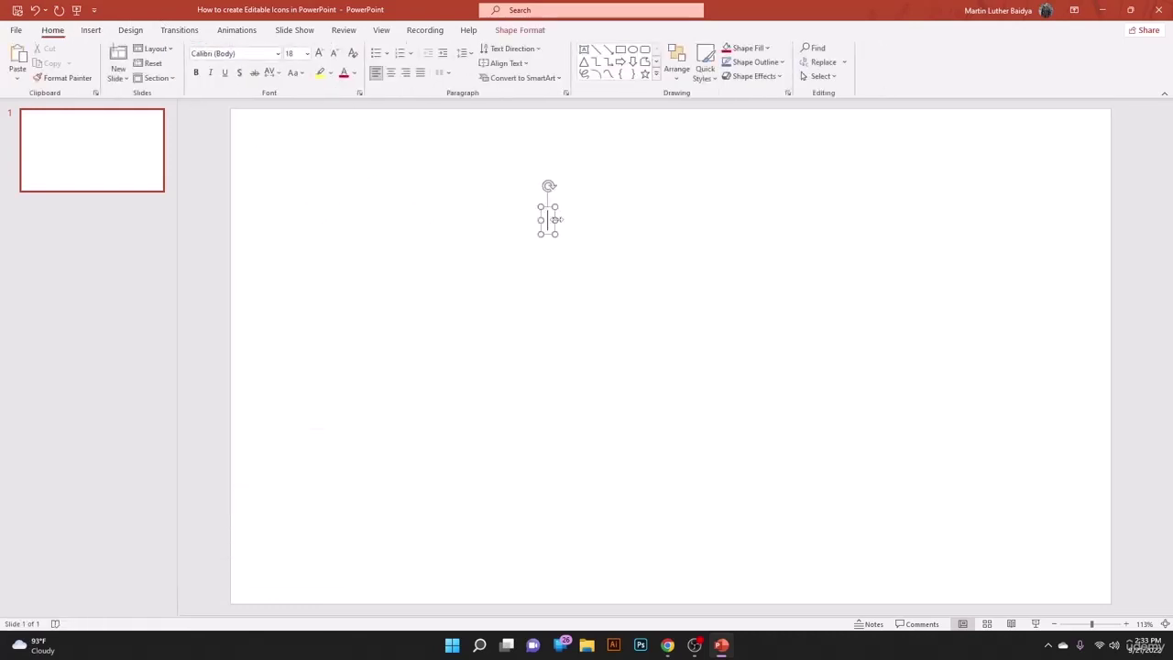
{"action": "left_click_drag", "start_coordinate": [555, 220], "coordinate": [563, 251]}
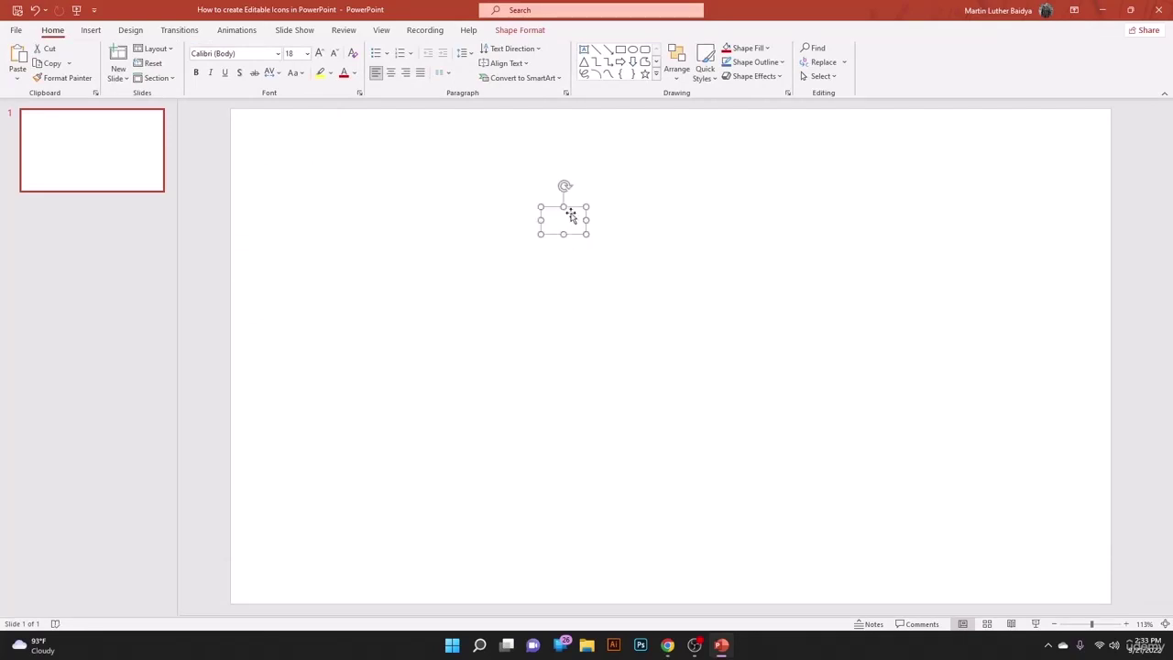
Insert the black telephone symbol from the Wingdings font, character code 40, into the text box.
{"action": "left_click", "coordinate": [89, 32]}
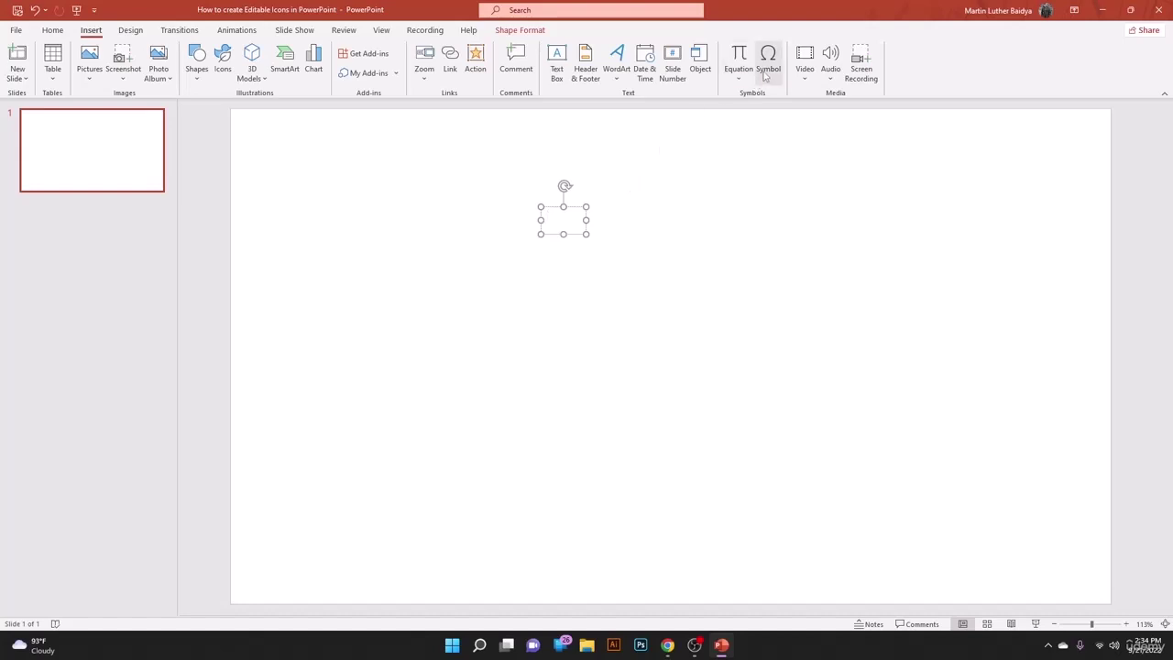
{"action": "left_click", "coordinate": [765, 76]}
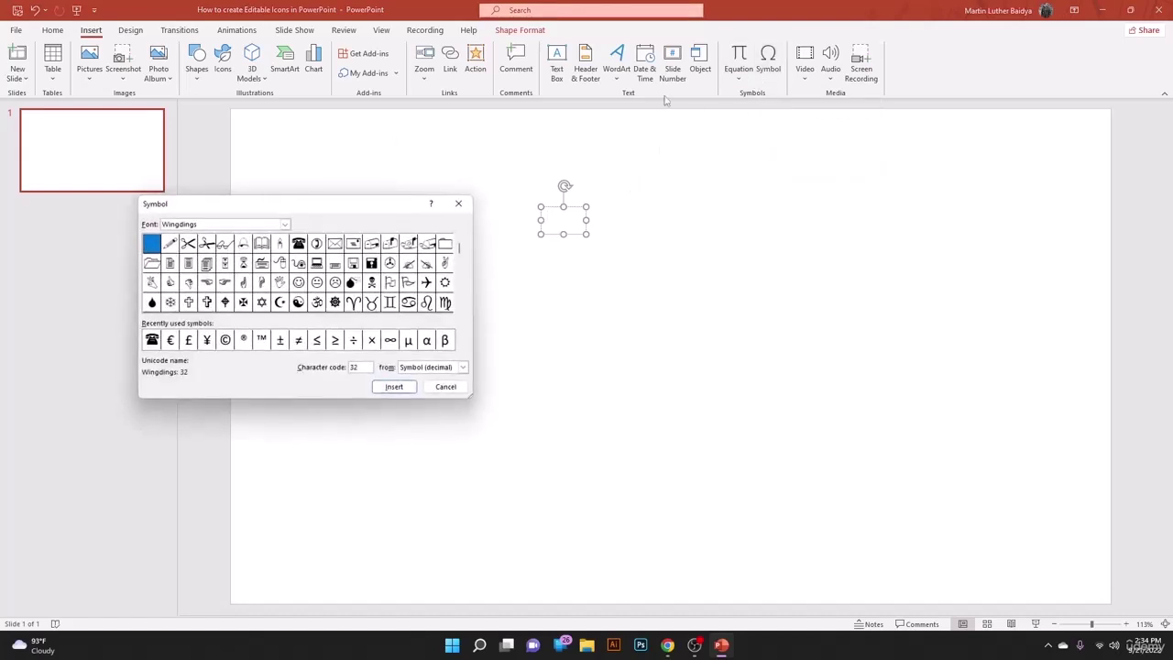
{"action": "left_click", "coordinate": [286, 224]}
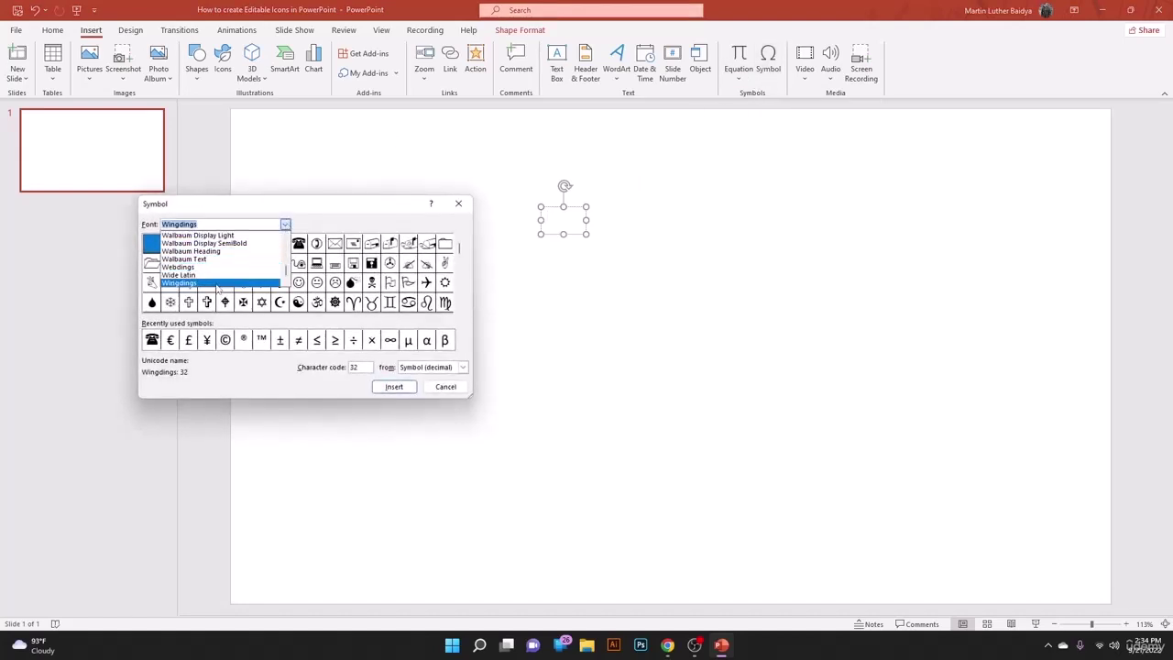
{"action": "left_click", "coordinate": [197, 282]}
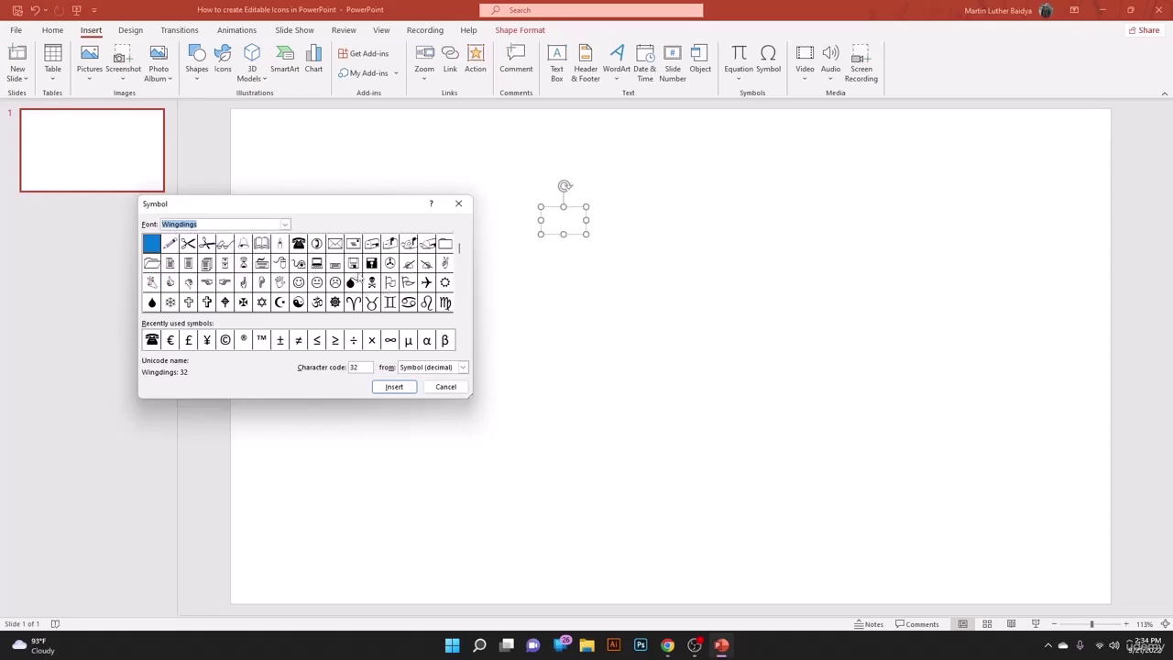
{"action": "left_click", "coordinate": [298, 243]}
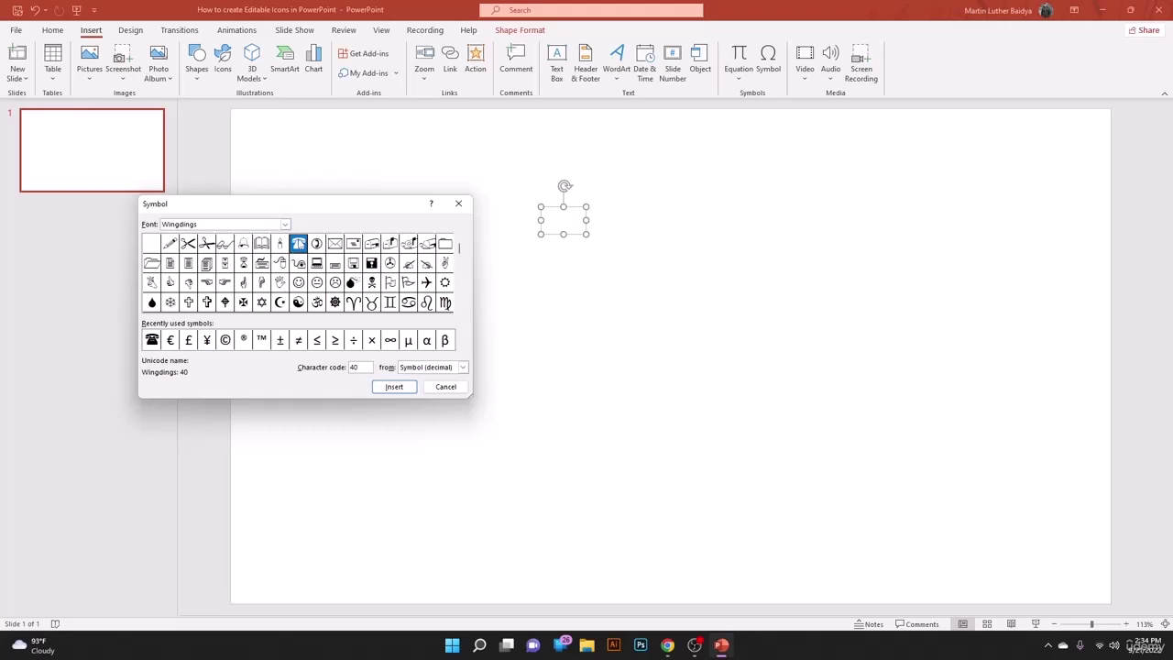
{"action": "left_click", "coordinate": [398, 392]}
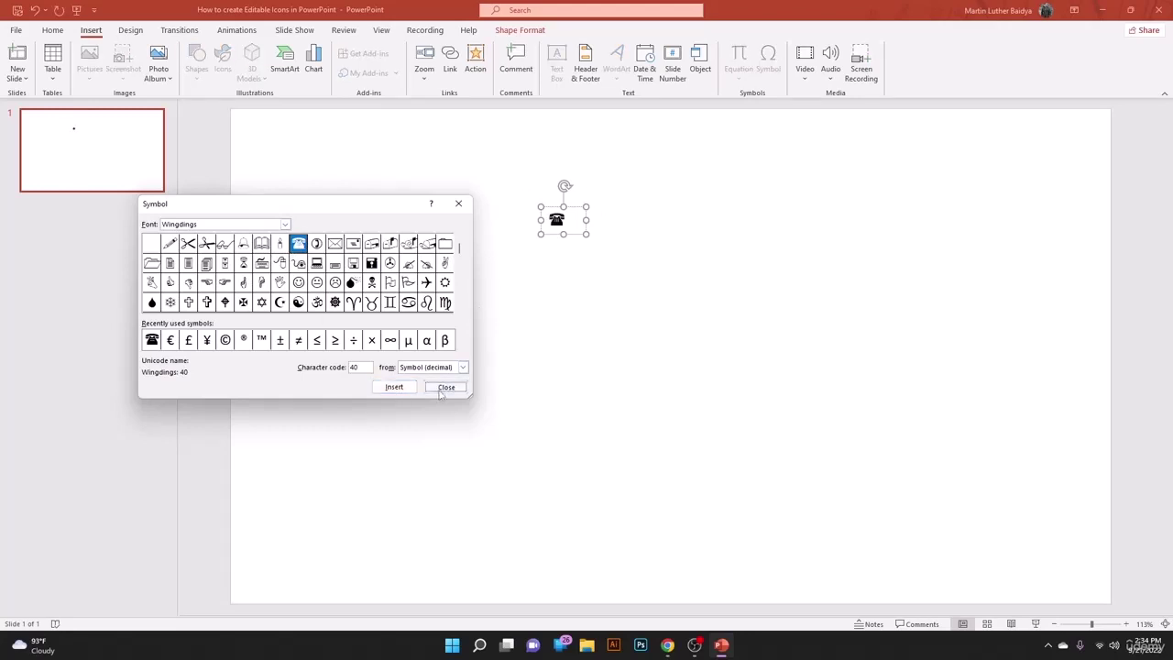
{"action": "left_click", "coordinate": [442, 387]}
Set the font size of the telephone symbol to 80.
{"action": "left_click_drag", "start_coordinate": [563, 233], "coordinate": [549, 299]}
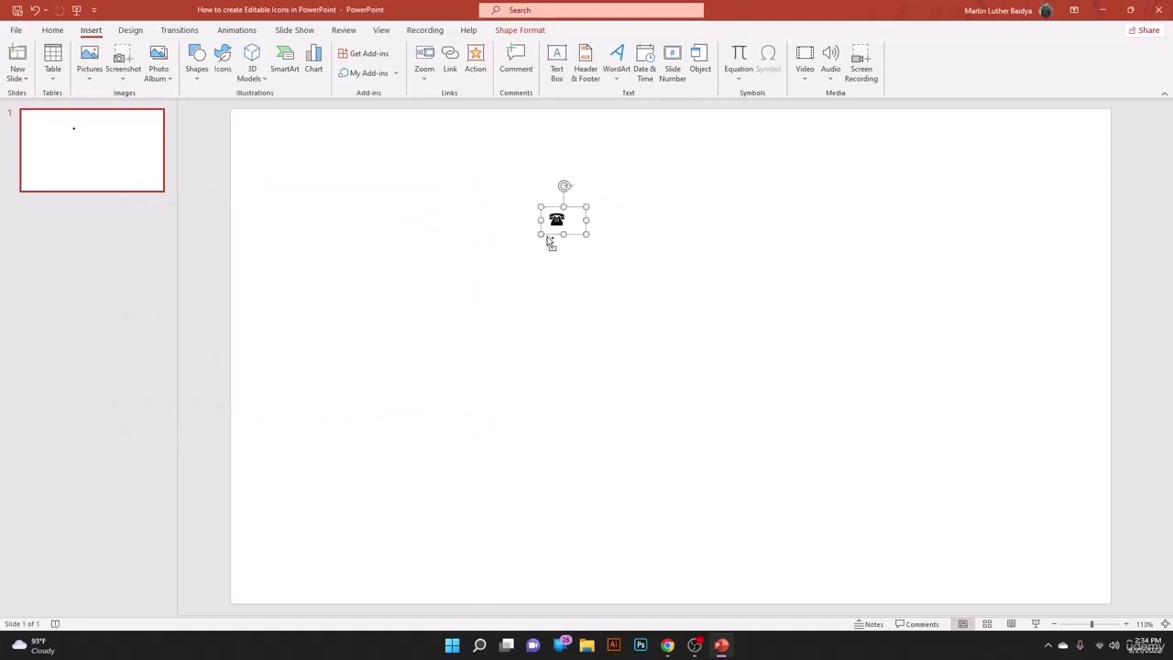
{"action": "left_click_drag", "start_coordinate": [574, 219], "coordinate": [548, 219]}
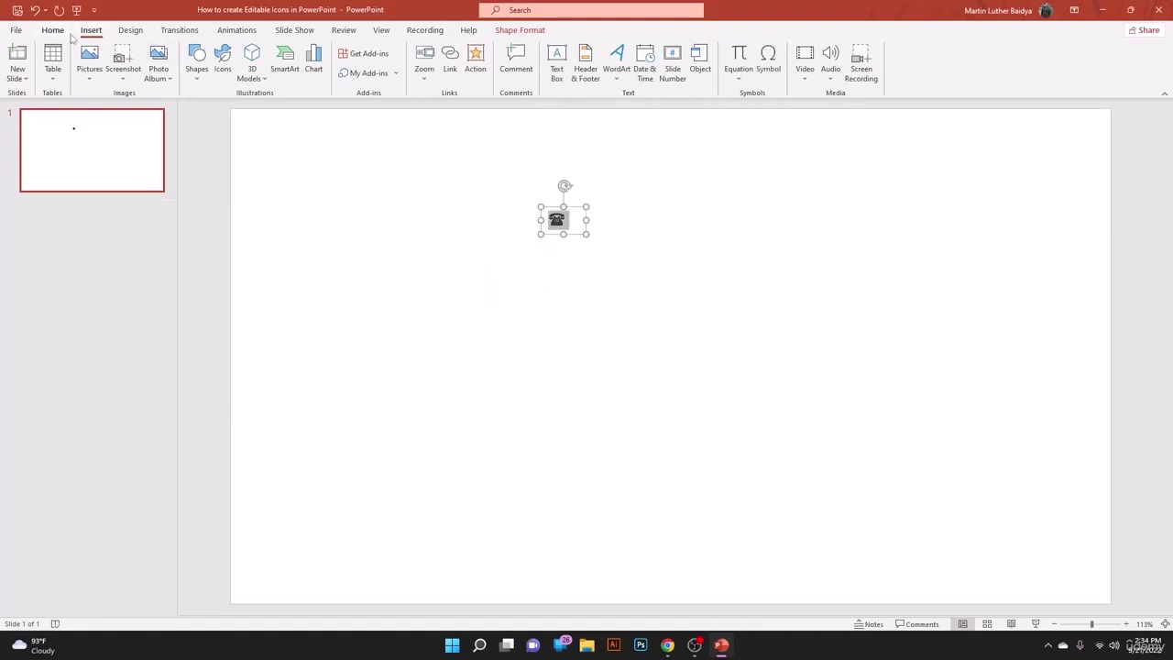
{"action": "left_click", "coordinate": [53, 30]}
{"action": "left_click", "coordinate": [307, 53]}
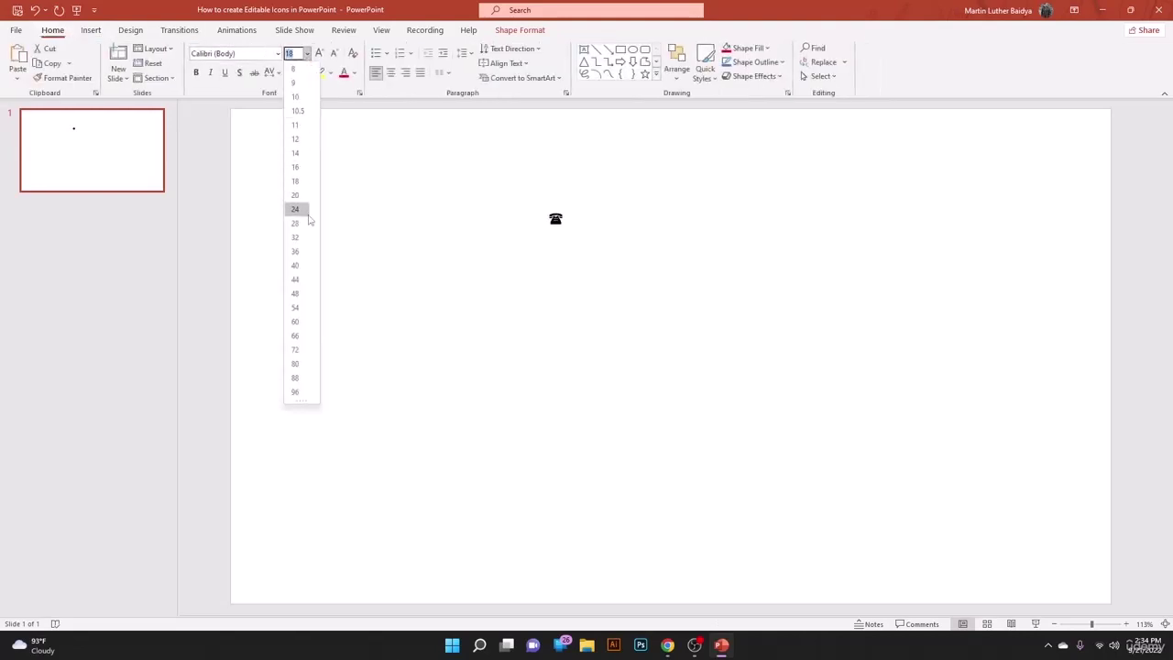
{"action": "left_click", "coordinate": [295, 364]}
{"action": "left_click", "coordinate": [651, 259]}
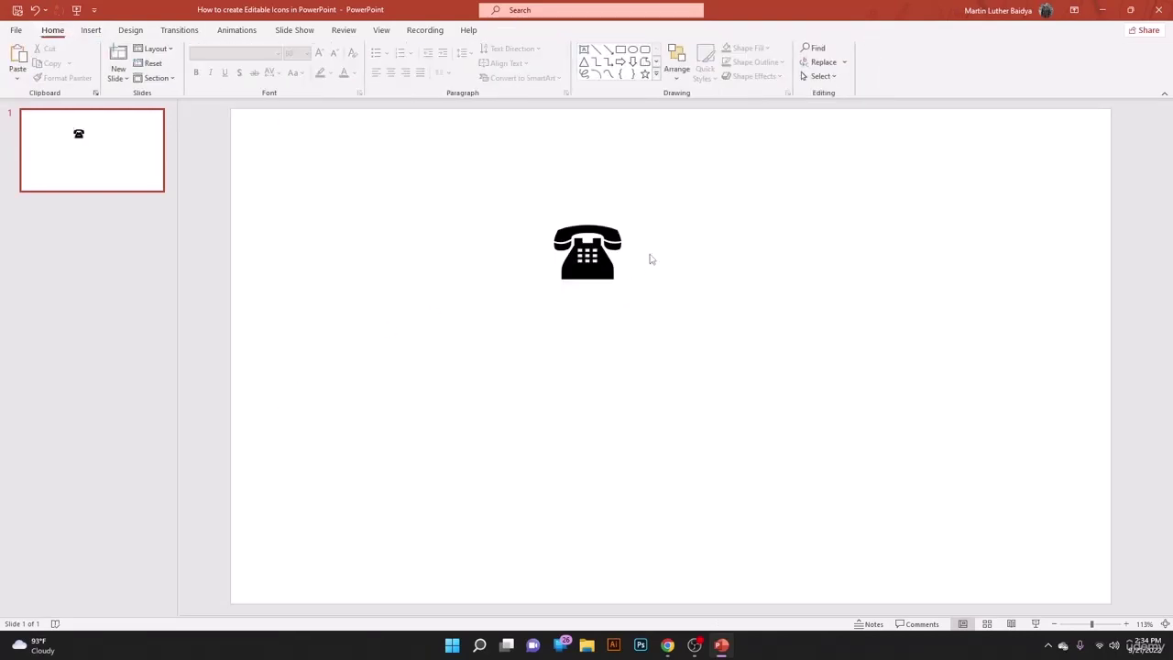
Draw a rectangle about 1.91" high and 2.28" wide that completely covers the telephone symbol.
{"action": "left_click", "coordinate": [95, 34]}
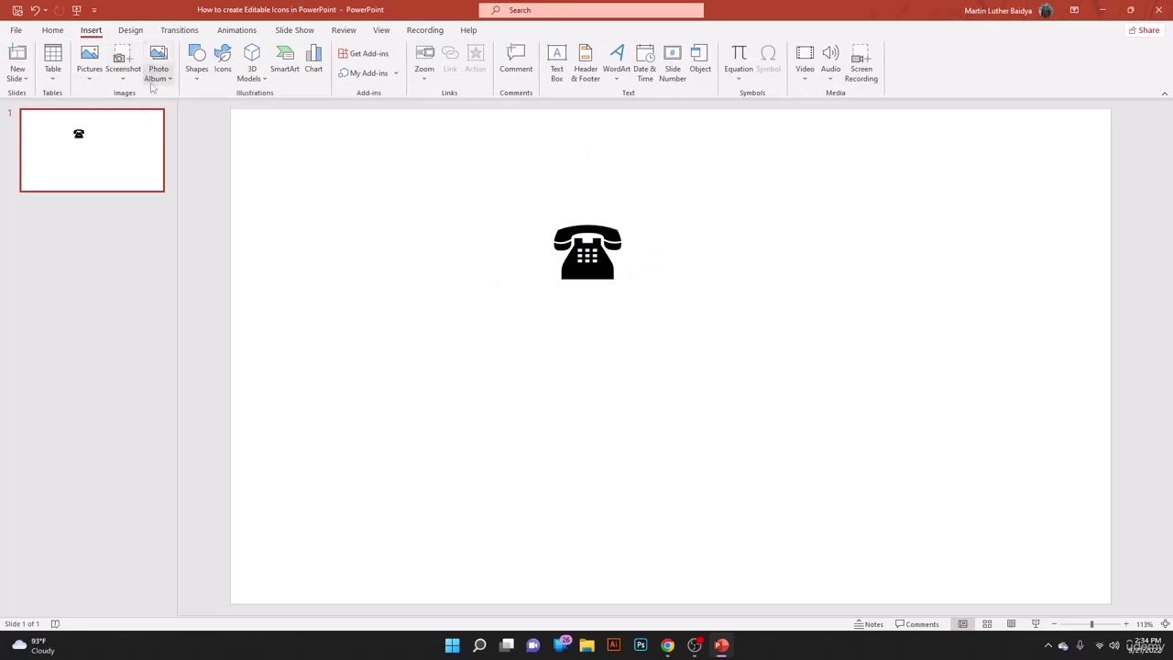
{"action": "left_click", "coordinate": [203, 82]}
{"action": "left_click", "coordinate": [227, 110]}
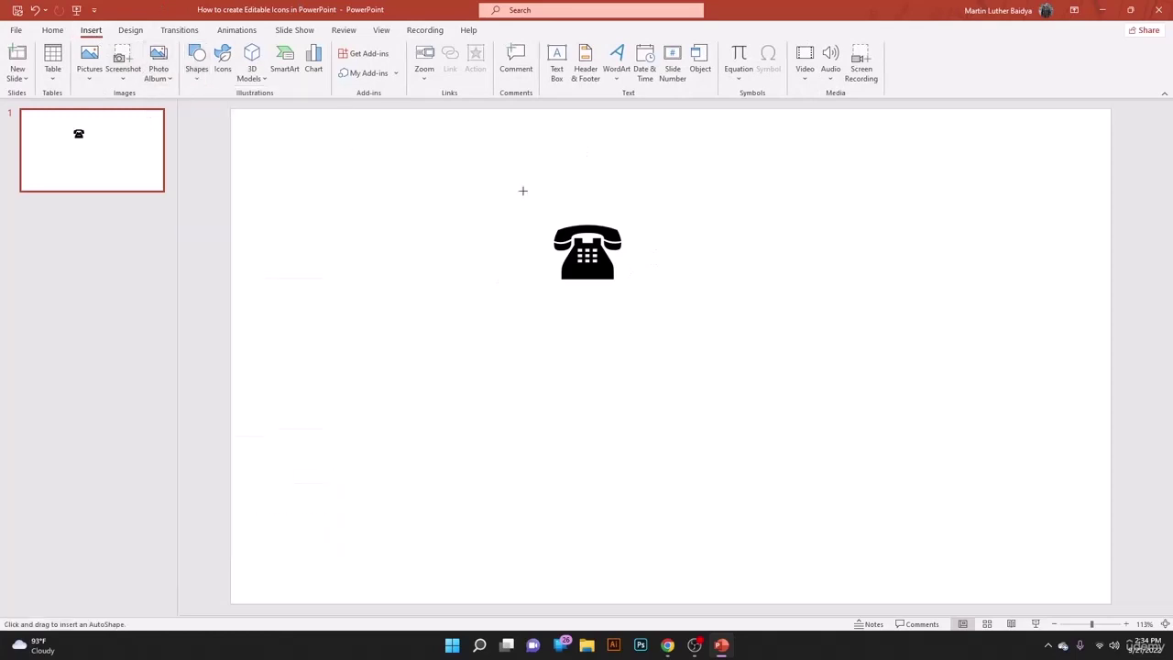
{"action": "left_click_drag", "start_coordinate": [520, 187], "coordinate": [671, 313]}
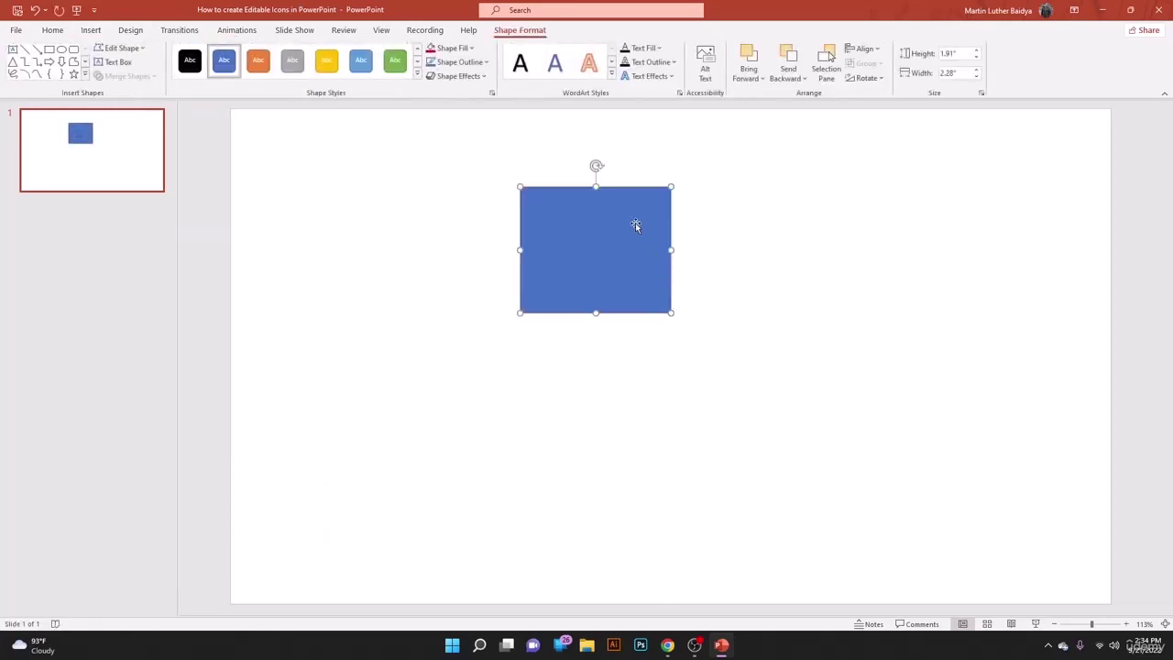
{"action": "left_click", "coordinate": [344, 150]}
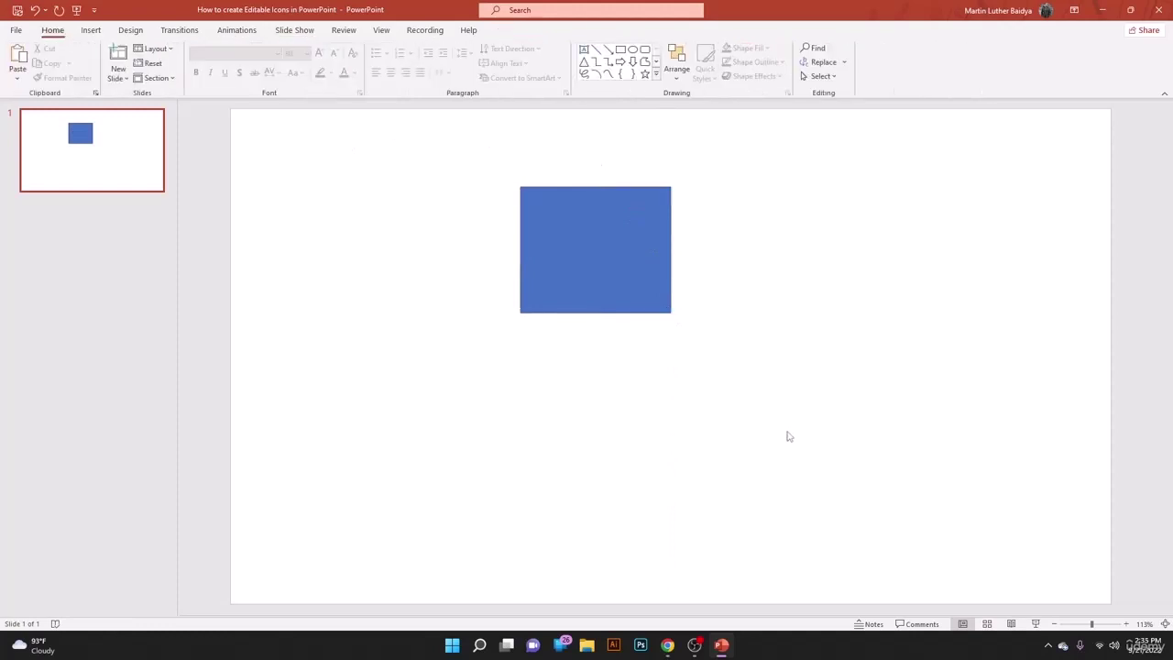
Merge the rectangle and the telephone text box with Intersect to turn the symbol into an editable shape.
{"action": "left_click_drag", "start_coordinate": [786, 432], "coordinate": [449, 161]}
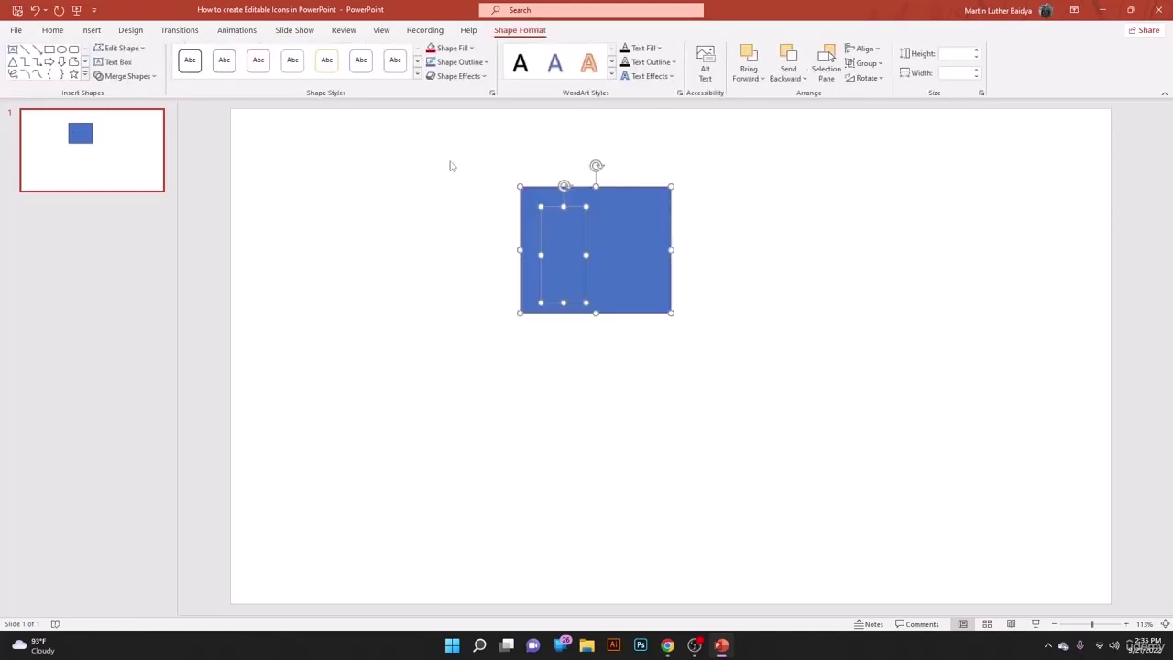
{"action": "left_click", "coordinate": [93, 32]}
{"action": "mouse_move", "coordinate": [586, 255]}
{"action": "left_mouse_down"}
{"action": "mouse_move", "coordinate": [615, 259]}
{"action": "mouse_move", "coordinate": [574, 253]}
{"action": "left_mouse_up"}
{"action": "left_click", "coordinate": [520, 30]}
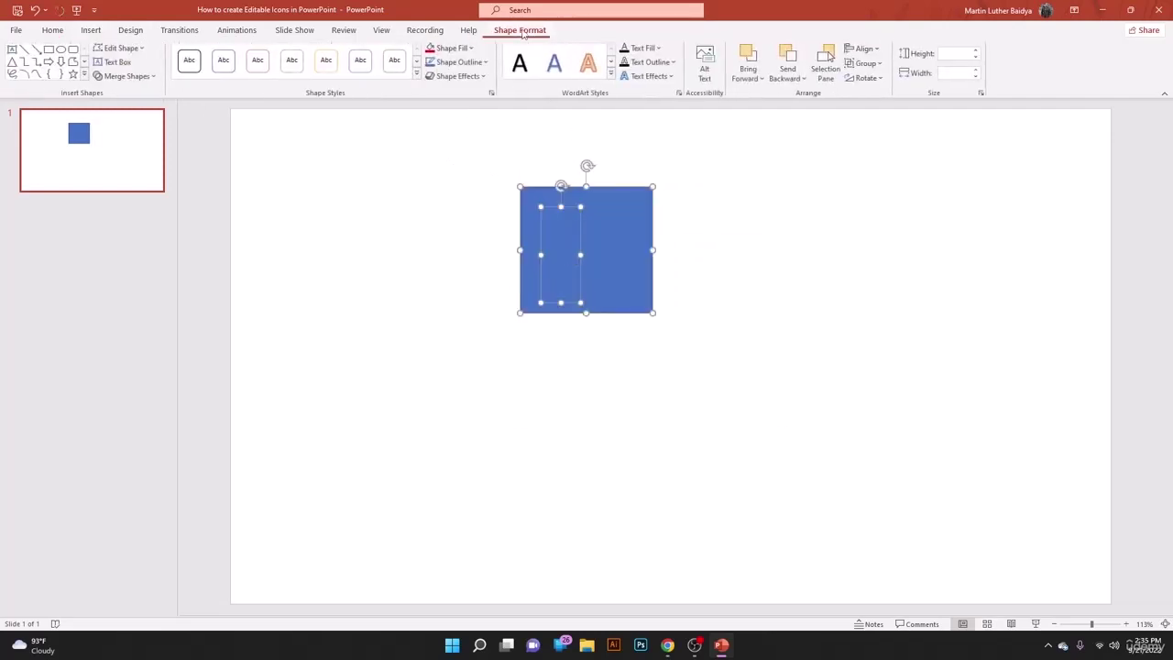
{"action": "left_click", "coordinate": [147, 80]}
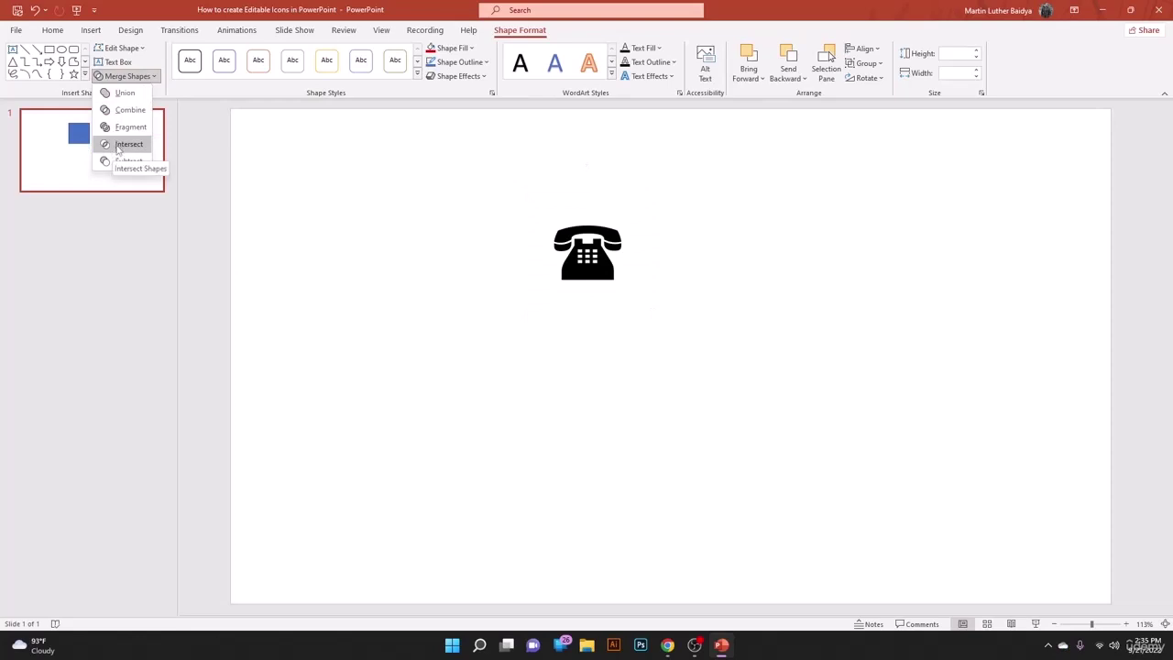
{"action": "left_click", "coordinate": [117, 148]}
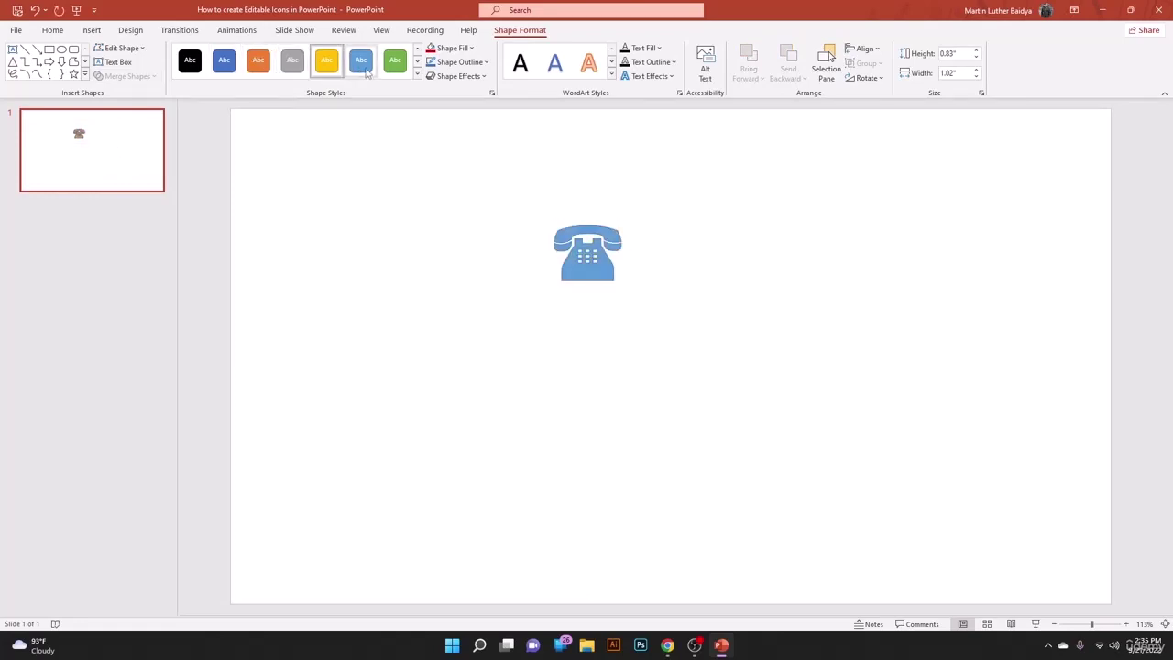
Give the telephone shape the green preset style with a standard Green fill, and move it to the slide's upper-left area.
{"action": "left_click", "coordinate": [395, 61]}
{"action": "left_click", "coordinate": [458, 48]}
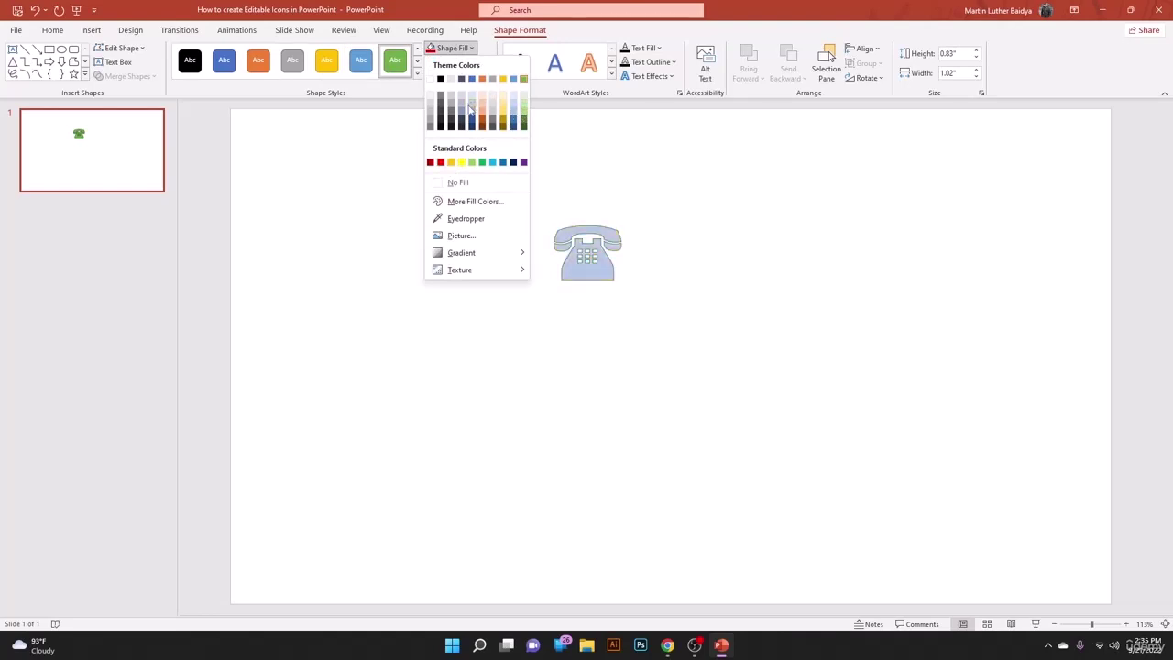
{"action": "left_click", "coordinate": [482, 164]}
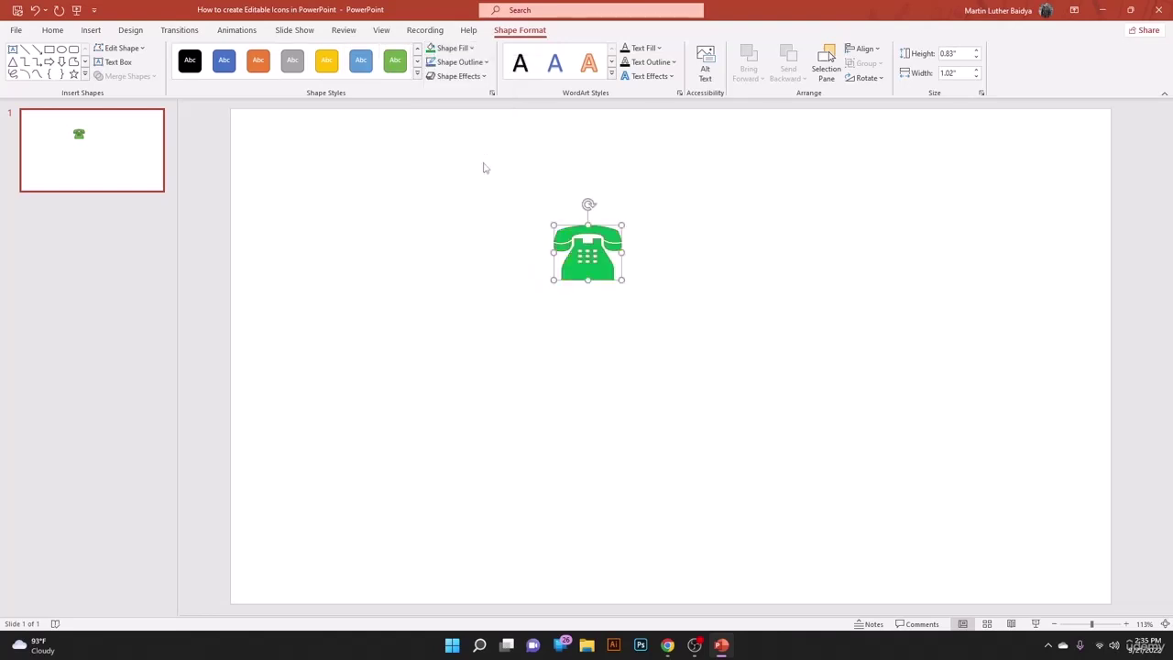
{"action": "left_click", "coordinate": [497, 164]}
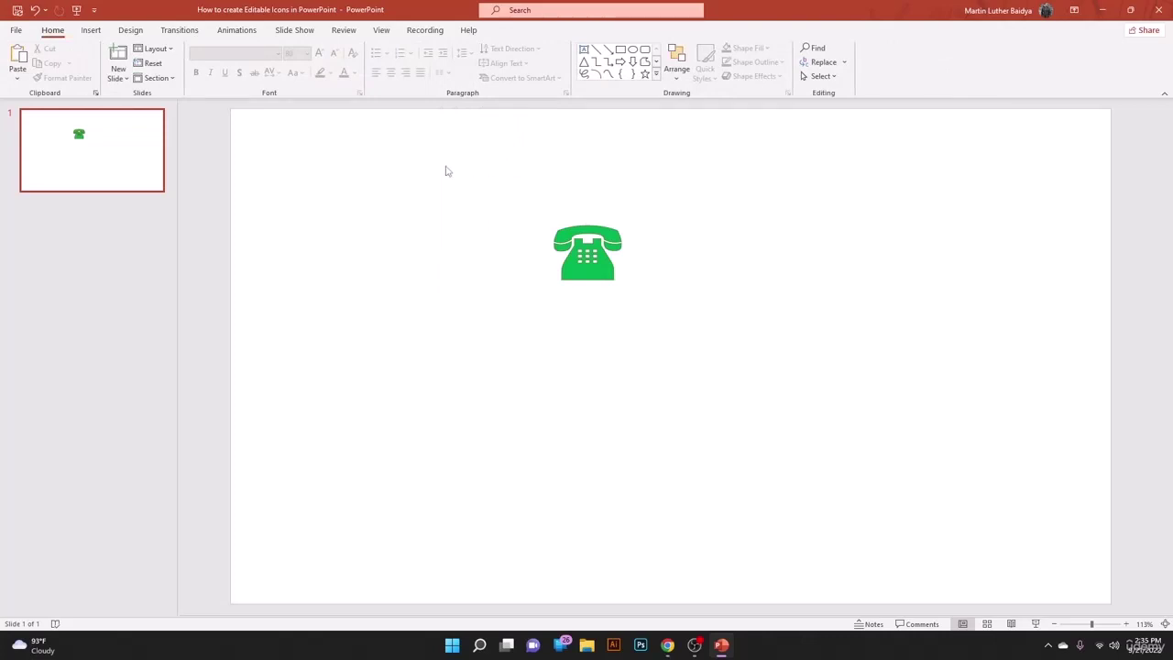
{"action": "left_click_drag", "start_coordinate": [603, 279], "coordinate": [340, 240]}
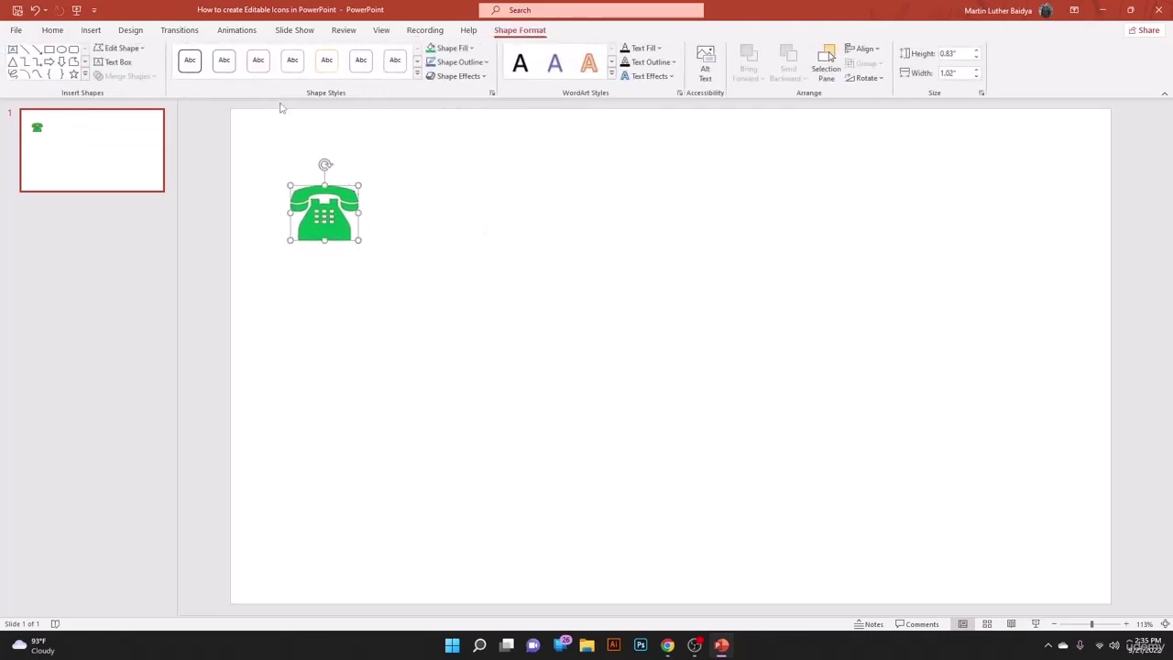
Insert the T-shirt icon from the icon library beside the telephone and enlarge it to about 1.42" square.
{"action": "left_click", "coordinate": [94, 32]}
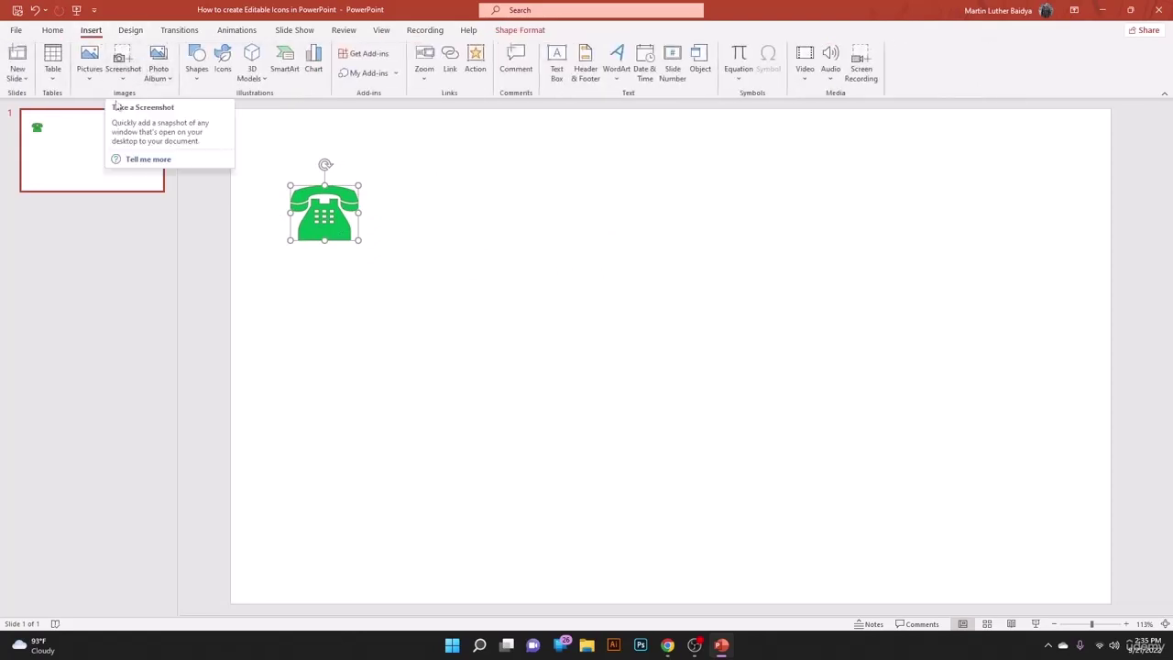
{"action": "left_click", "coordinate": [223, 61]}
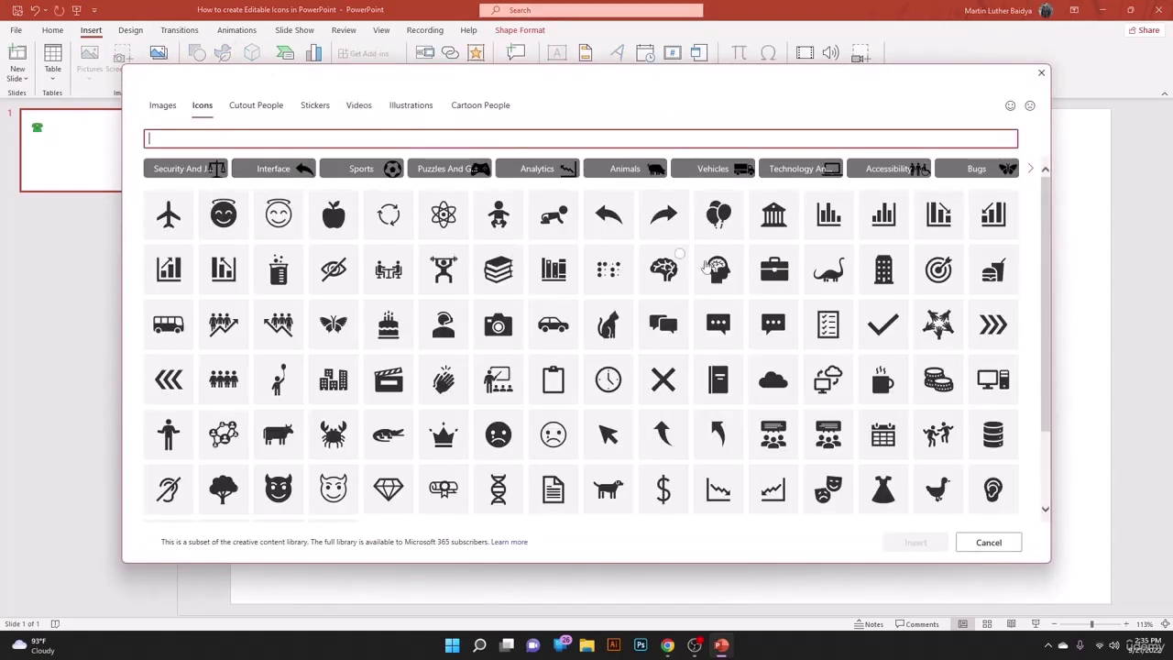
{"action": "scroll", "coordinate": [708, 335], "scroll_direction": "down", "scroll_amount": 10}
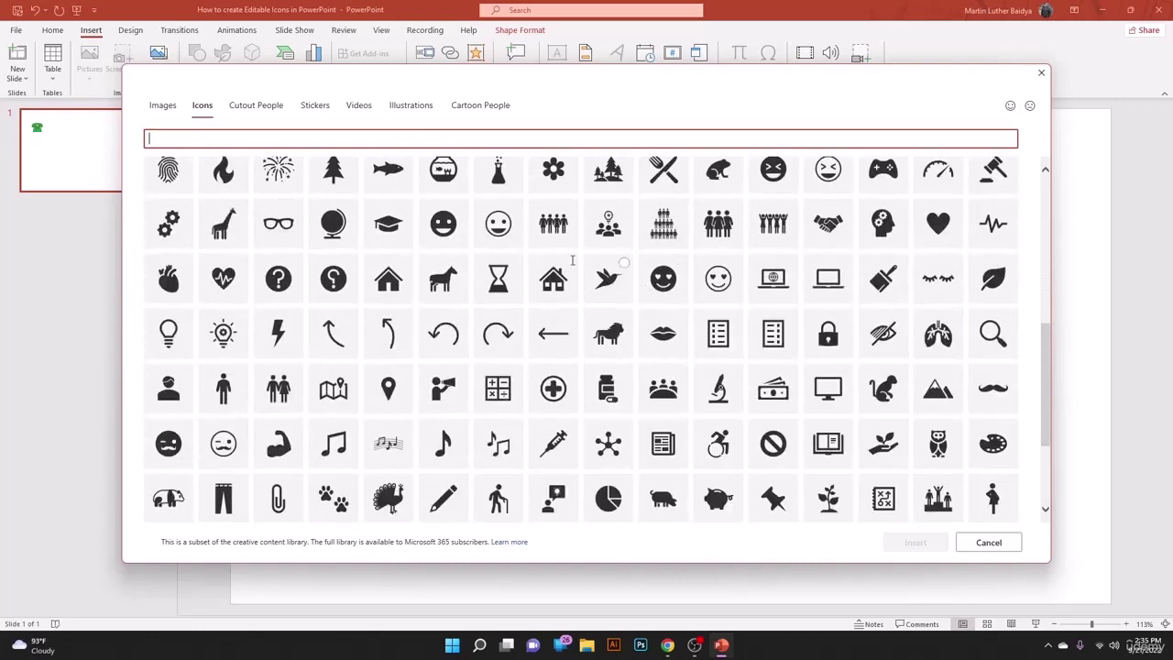
{"action": "scroll", "coordinate": [699, 404], "scroll_direction": "down", "scroll_amount": 3}
{"action": "scroll", "coordinate": [699, 404], "scroll_direction": "down", "scroll_amount": 3}
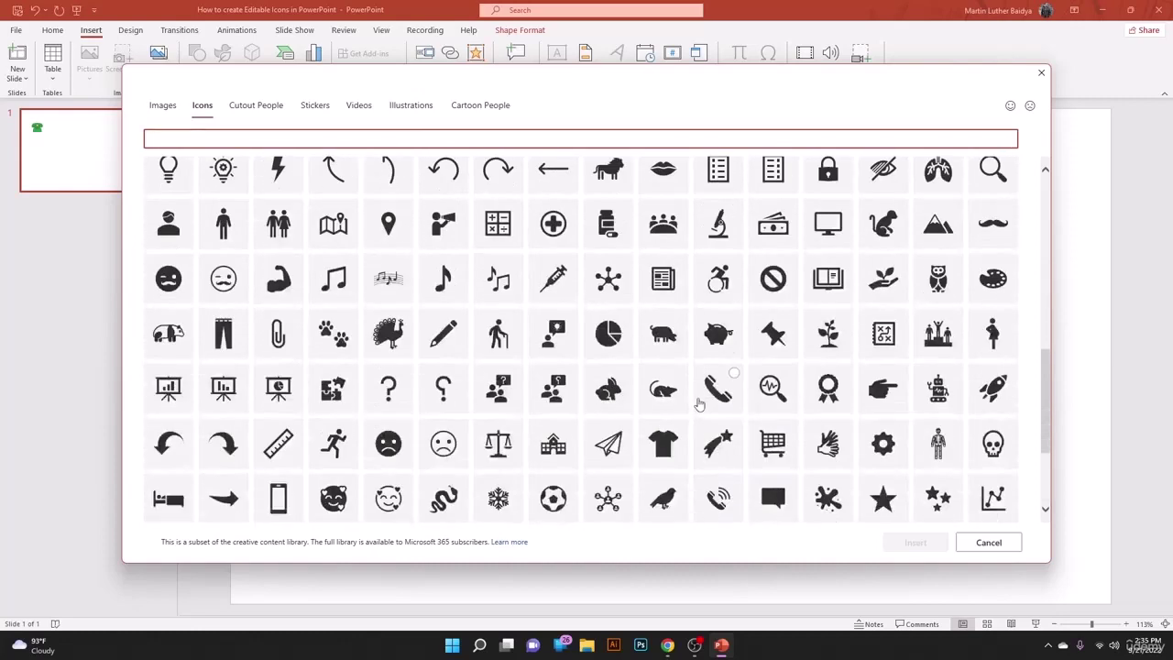
{"action": "left_click", "coordinate": [652, 280]}
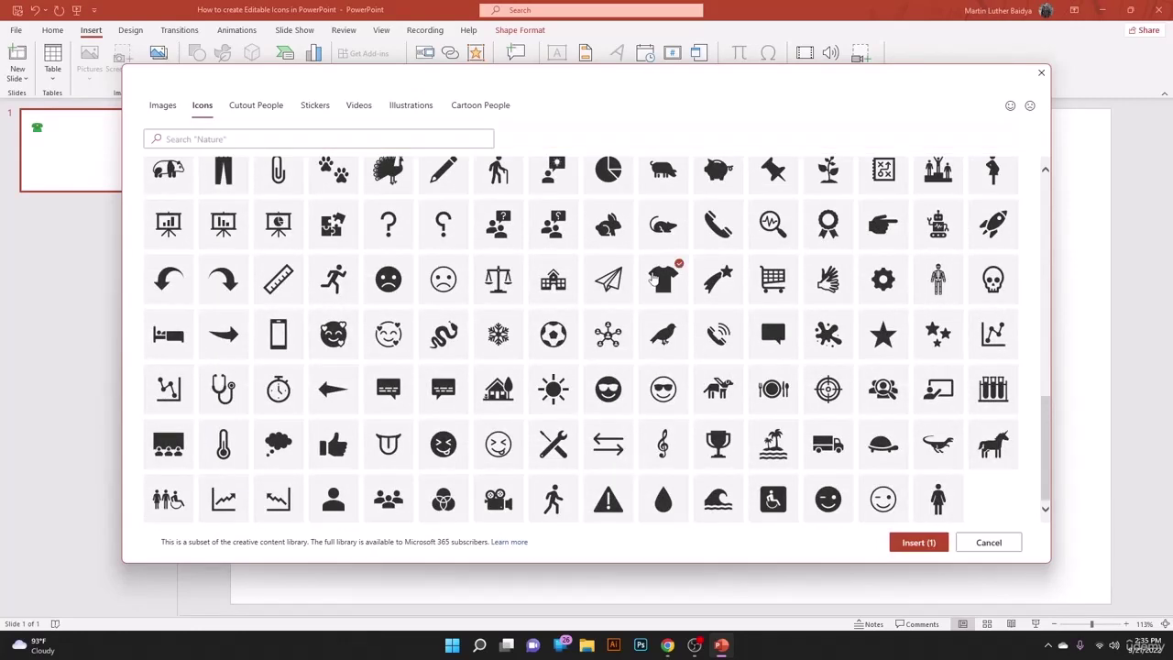
{"action": "left_click", "coordinate": [918, 542]}
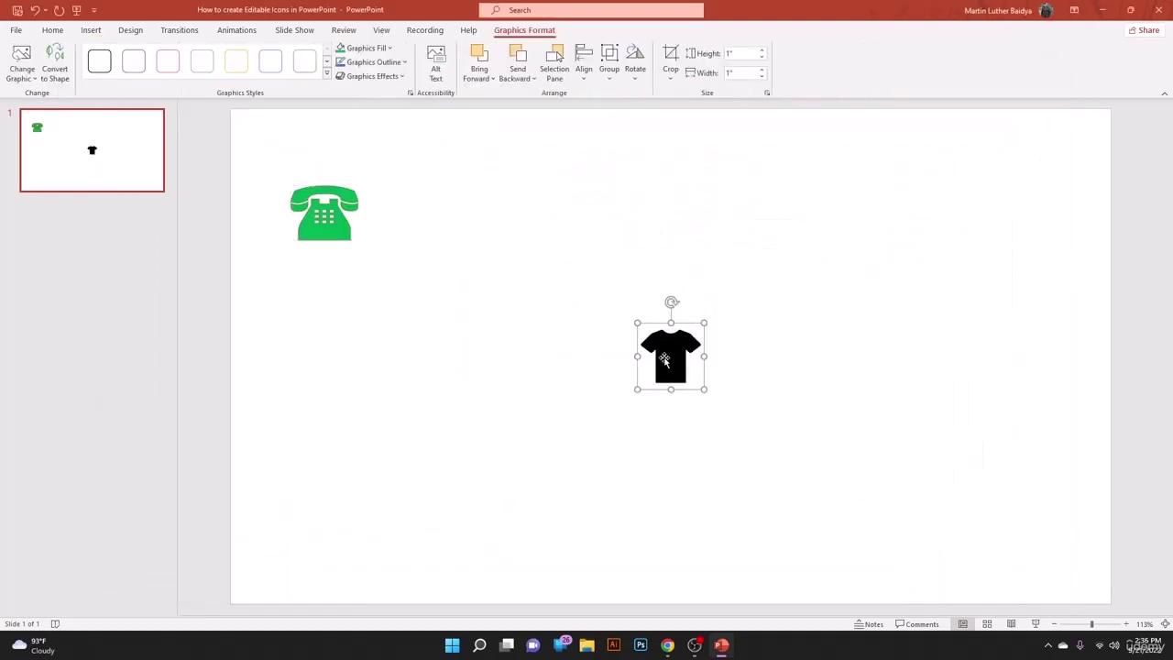
{"action": "left_click_drag", "start_coordinate": [670, 356], "coordinate": [445, 217]}
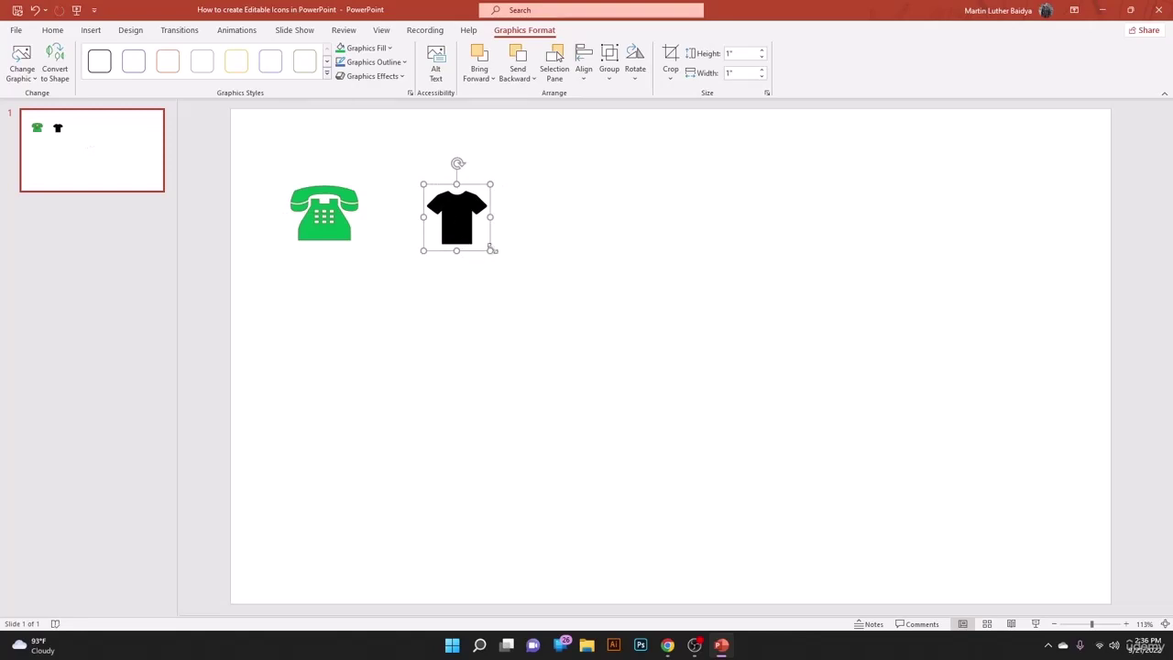
{"action": "left_click_drag", "start_coordinate": [491, 247], "coordinate": [474, 218]}
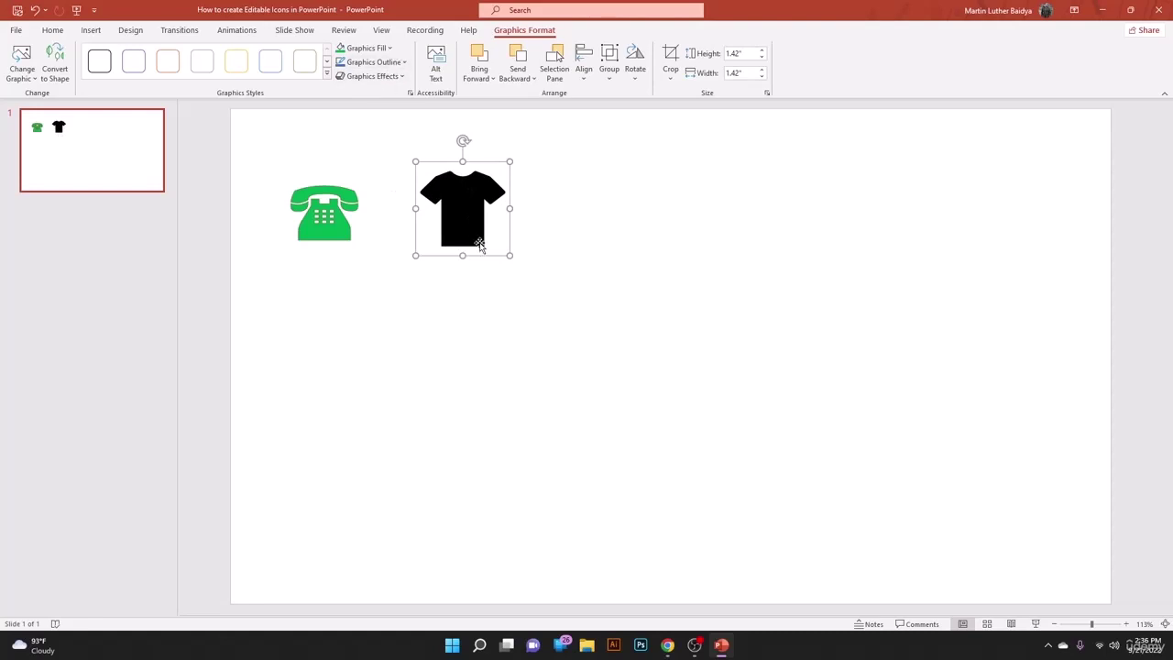
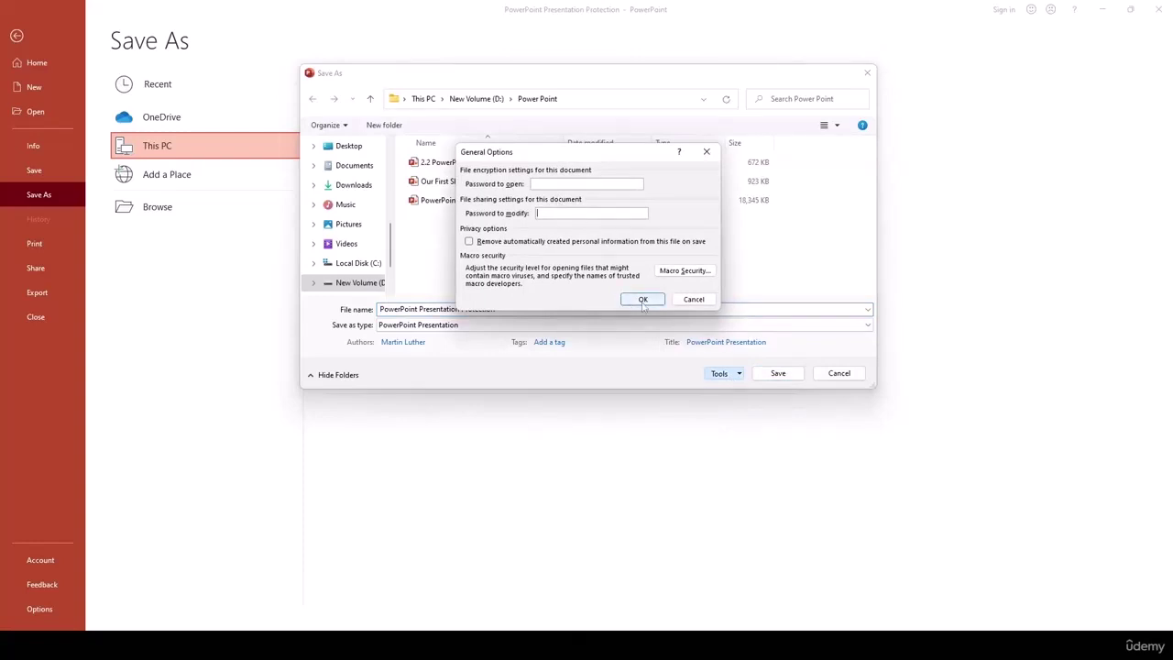
Accept the general options with both password fields empty and save over the existing PowerPoint Presentation Protection file.
{"action": "left_click", "coordinate": [640, 300]}
{"action": "left_click", "coordinate": [778, 373]}
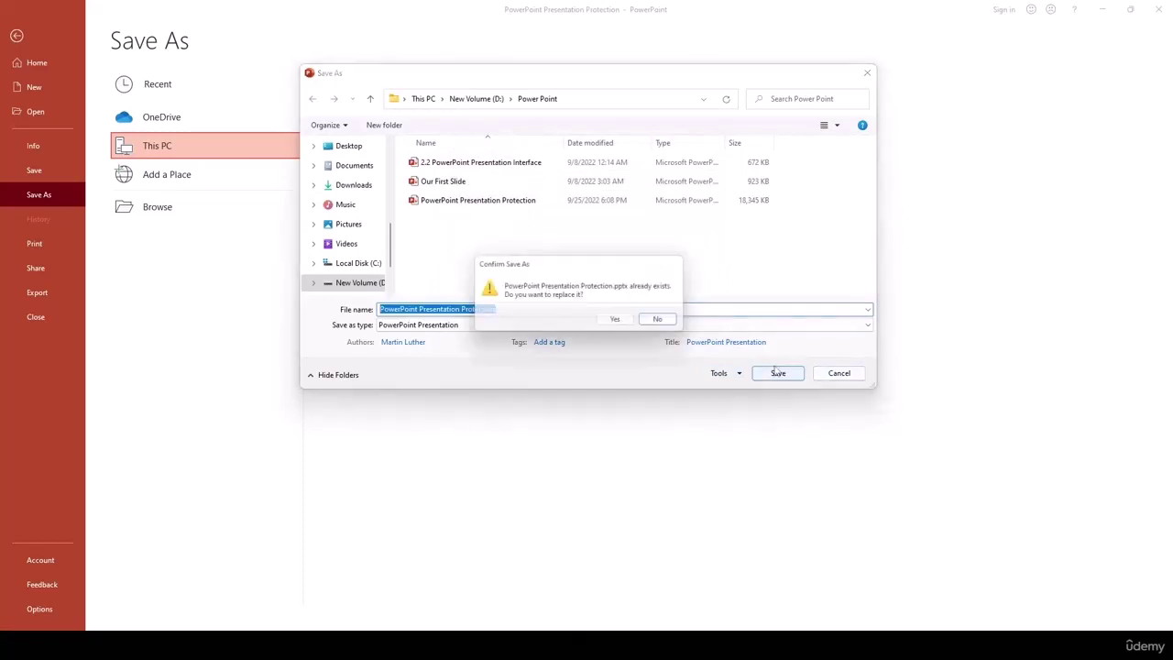
{"action": "left_click", "coordinate": [619, 322]}
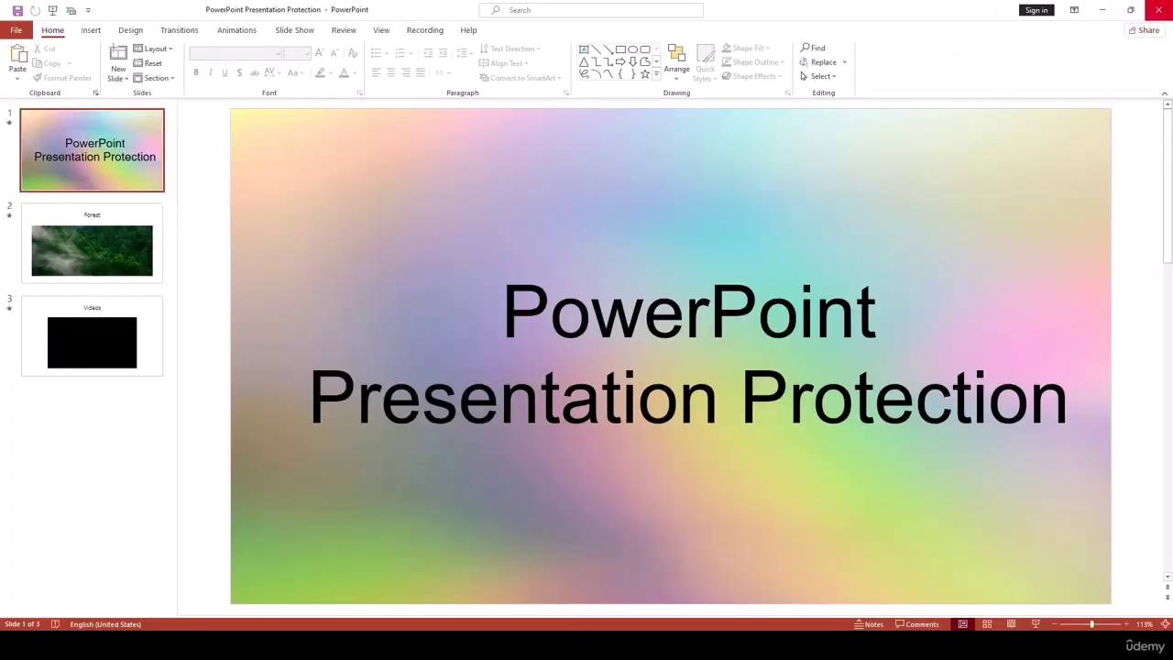
{"action": "left_click", "coordinate": [578, 292]}
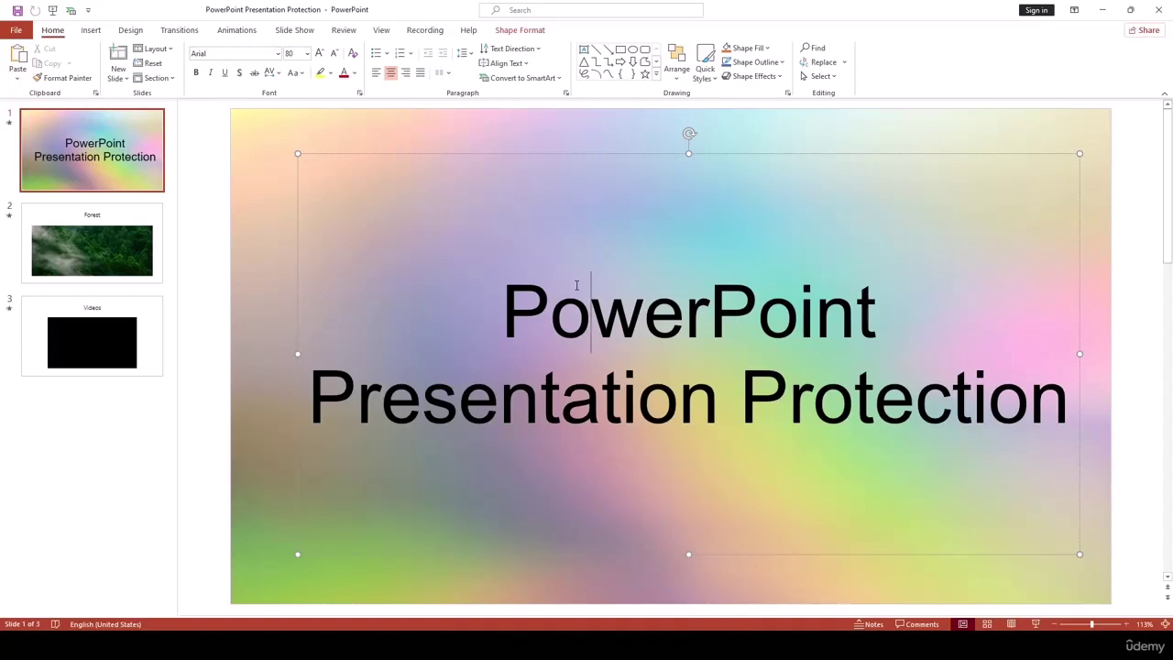
Create a new presentation and draw a rectangle with rounded top corners, about 3.77" high and 2.05" wide, on the slide's left half.
{"action": "key", "text": "ctrl+n"}
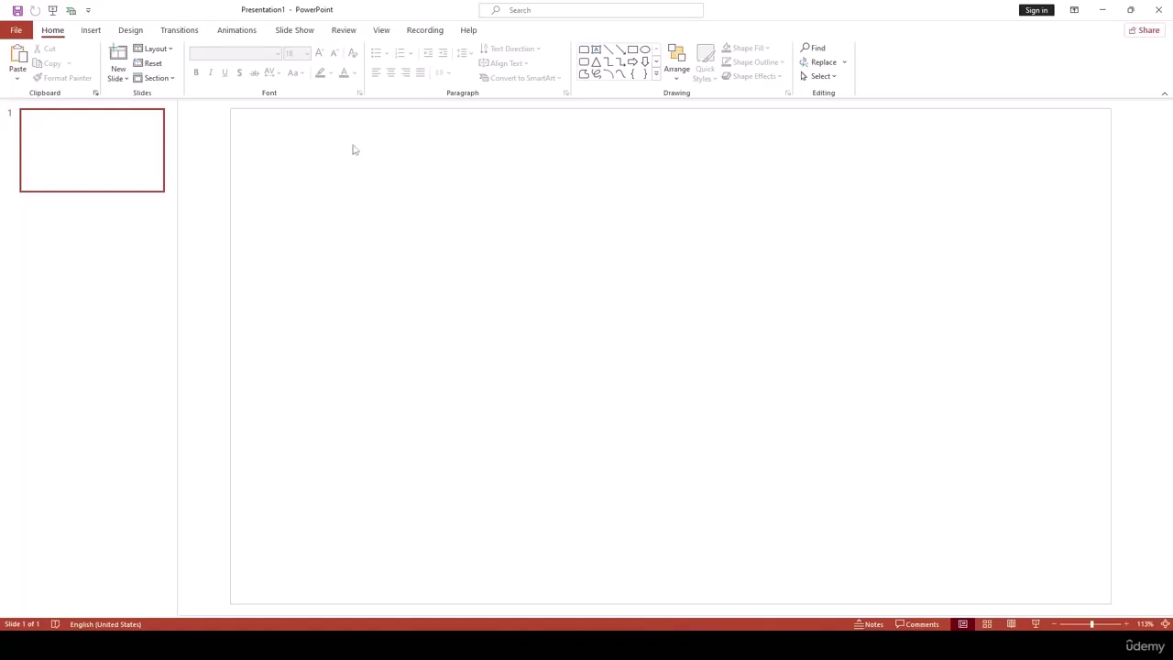
{"action": "left_click", "coordinate": [91, 30]}
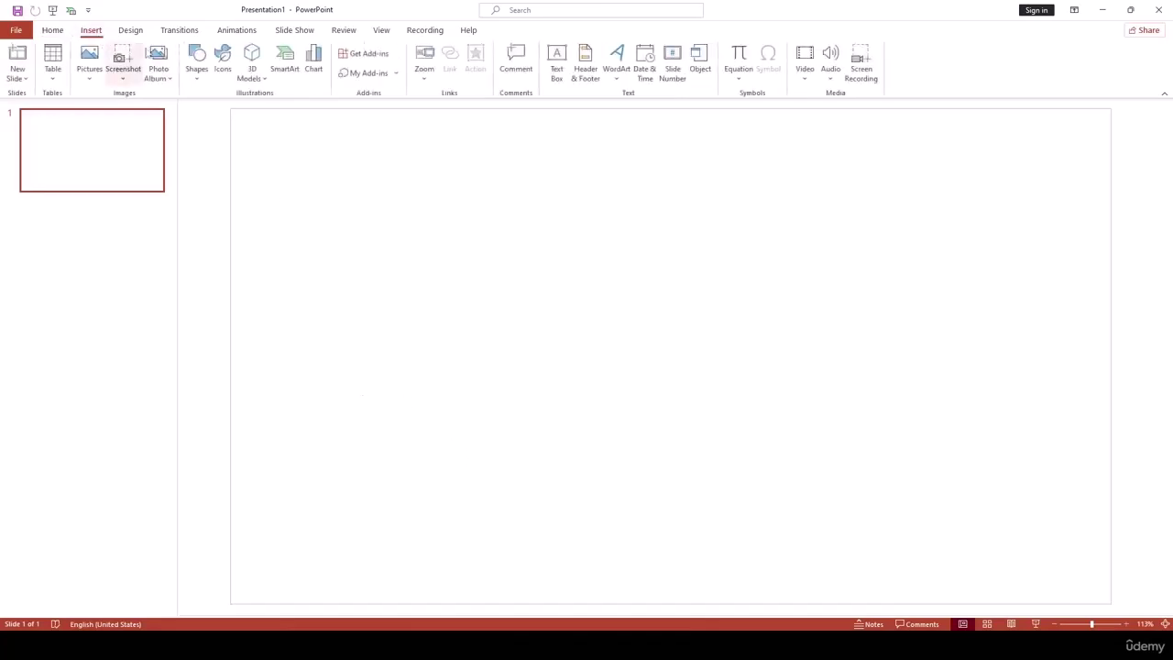
{"action": "left_click", "coordinate": [198, 71]}
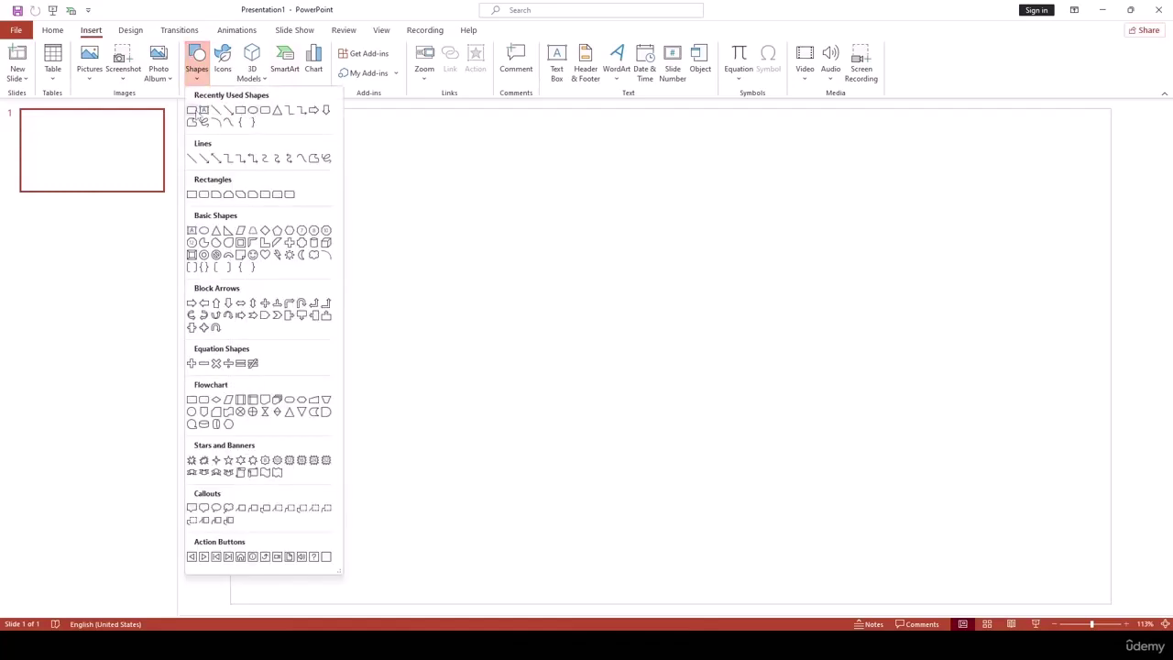
{"action": "left_click", "coordinate": [191, 119]}
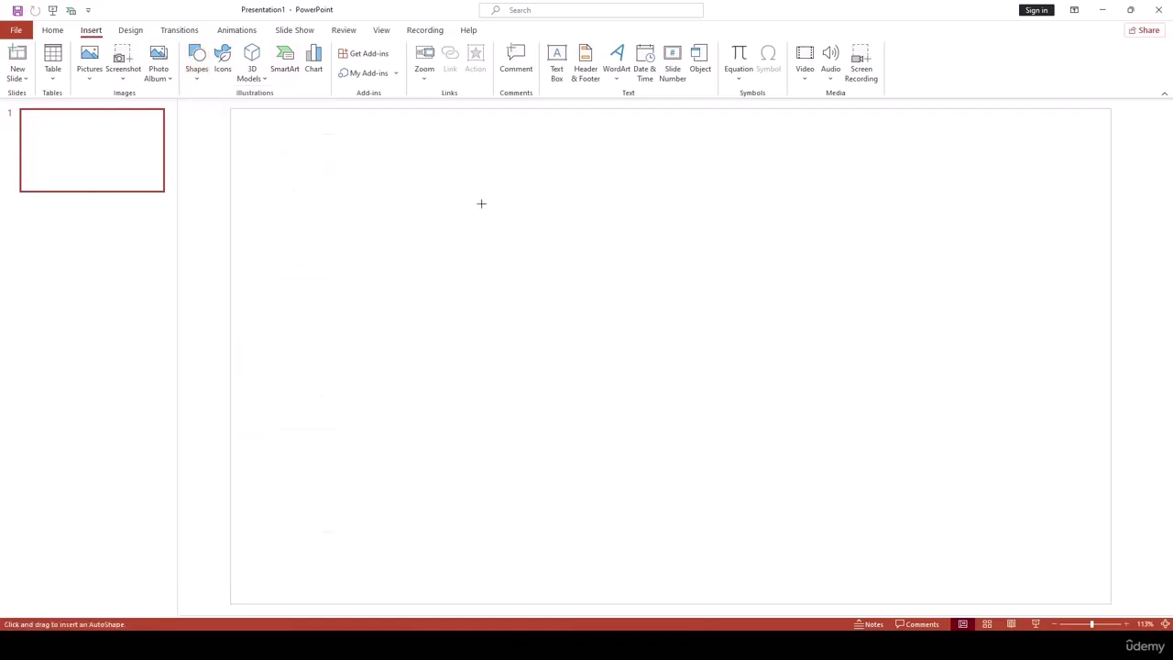
{"action": "mouse_move", "coordinate": [305, 209]}
{"action": "left_mouse_down"}
{"action": "mouse_move", "coordinate": [458, 370]}
{"action": "mouse_move", "coordinate": [440, 457]}
{"action": "left_mouse_up"}
{"action": "mouse_move", "coordinate": [395, 376]}
{"action": "left_mouse_down"}
{"action": "mouse_move", "coordinate": [382, 370]}
{"action": "mouse_move", "coordinate": [419, 358]}
{"action": "mouse_move", "coordinate": [413, 367]}
{"action": "left_mouse_up"}
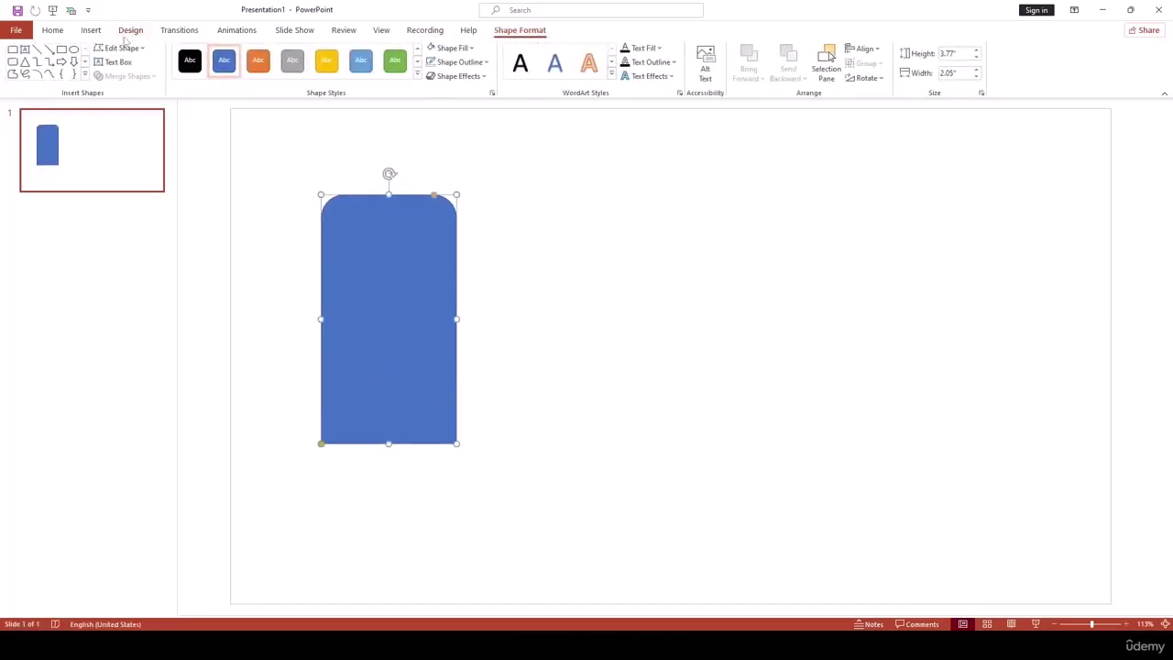
Draw an oval about 1.64" high and 1.81" wide, centred horizontally over the rectangle's lower edge and extending below it.
{"action": "left_click", "coordinate": [73, 49]}
{"action": "mouse_move", "coordinate": [343, 409]}
{"action": "left_mouse_down"}
{"action": "mouse_move", "coordinate": [427, 489]}
{"action": "mouse_move", "coordinate": [382, 414]}
{"action": "mouse_move", "coordinate": [391, 427]}
{"action": "left_mouse_up"}
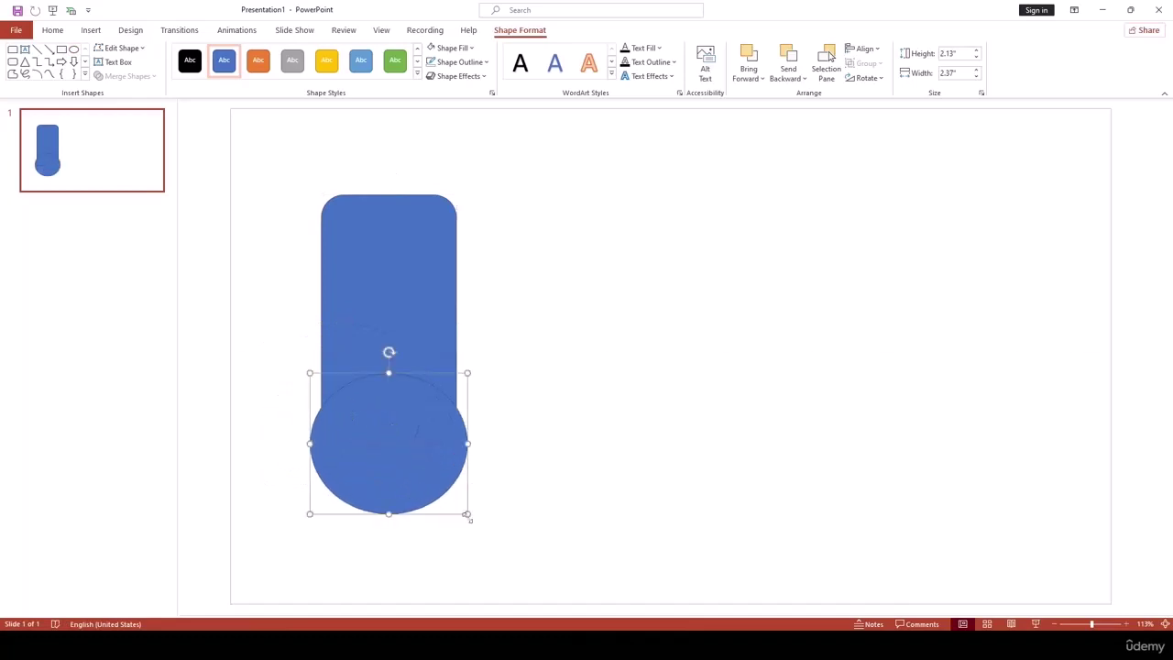
{"action": "left_click_drag", "start_coordinate": [466, 510], "coordinate": [448, 490]}
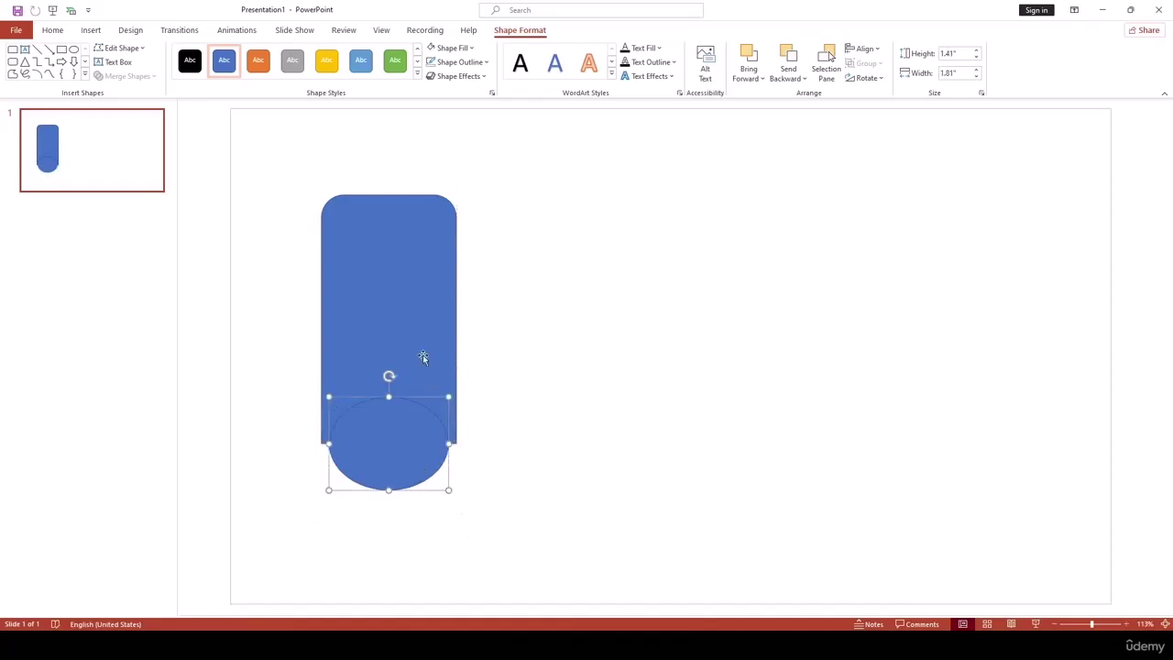
{"action": "left_click_drag", "start_coordinate": [388, 397], "coordinate": [400, 381]}
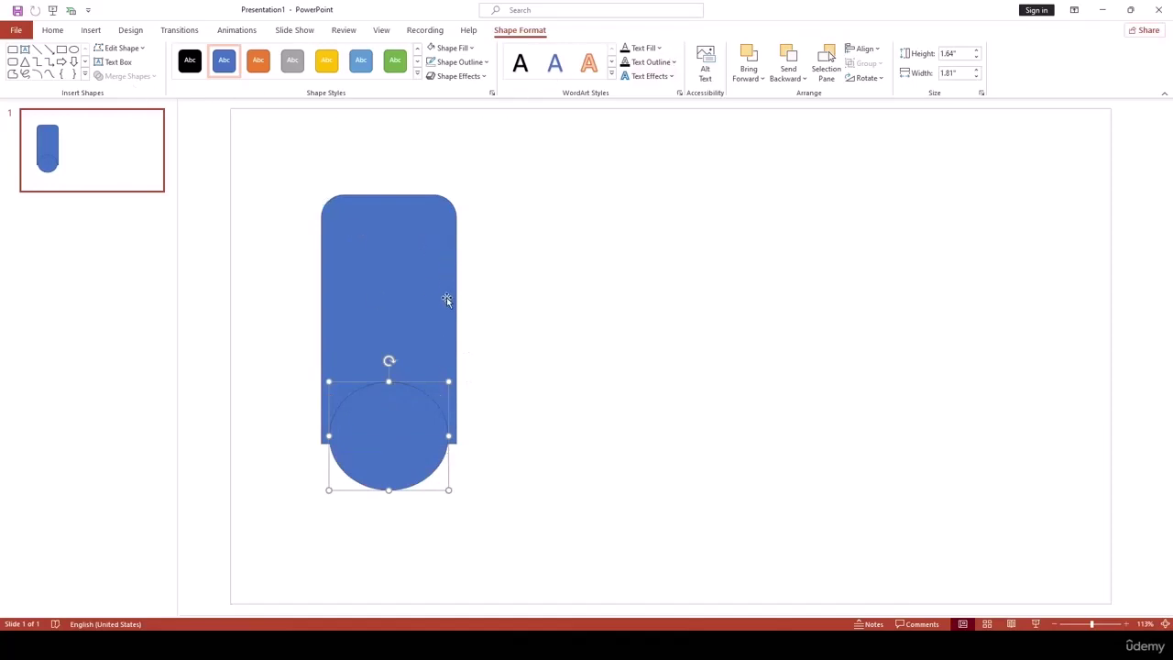
Subtract the oval from the rectangle to cut a rounded notch into its lower edge.
{"action": "left_click", "coordinate": [401, 248]}
{"action": "left_click", "coordinate": [378, 464], "text": "shift"}
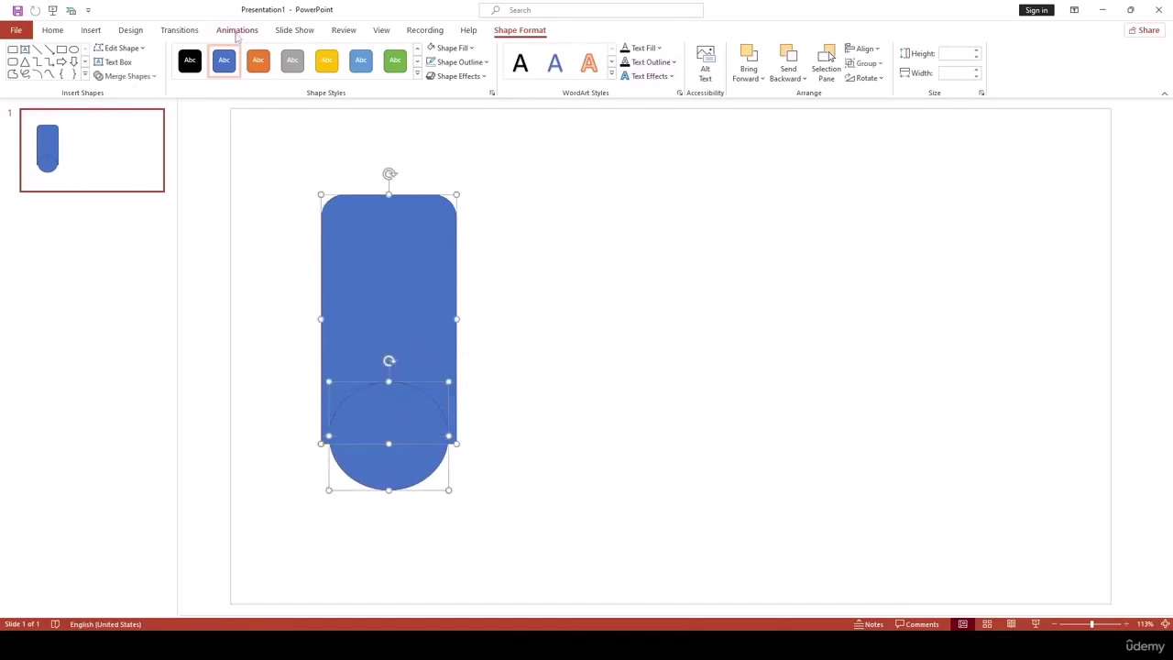
{"action": "left_click", "coordinate": [136, 79]}
{"action": "left_click", "coordinate": [129, 161]}
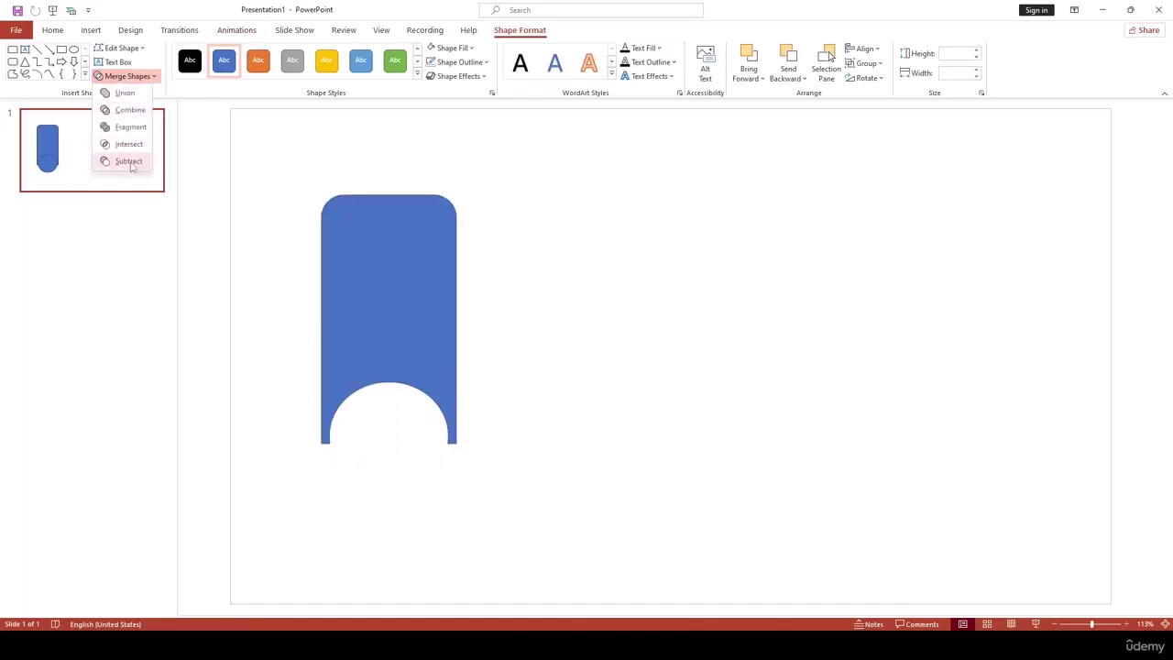
{"action": "left_click", "coordinate": [129, 162]}
{"action": "left_click", "coordinate": [601, 333]}
Apply a black shadow to the notched shape.
{"action": "left_click", "coordinate": [408, 279]}
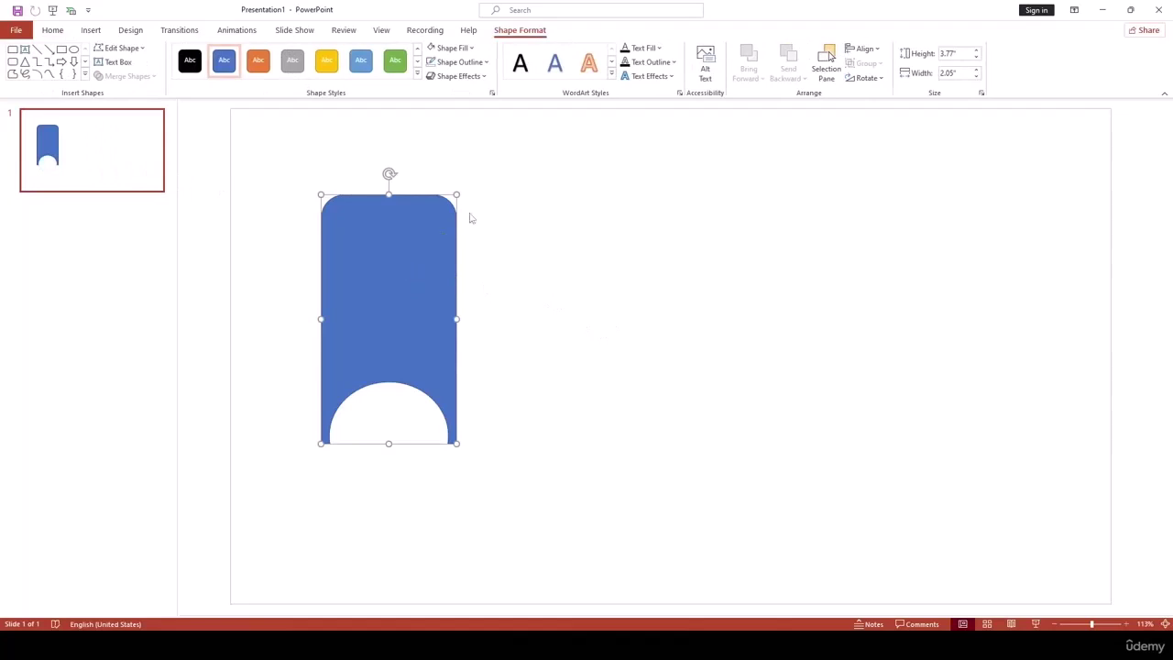
{"action": "left_click", "coordinate": [492, 93]}
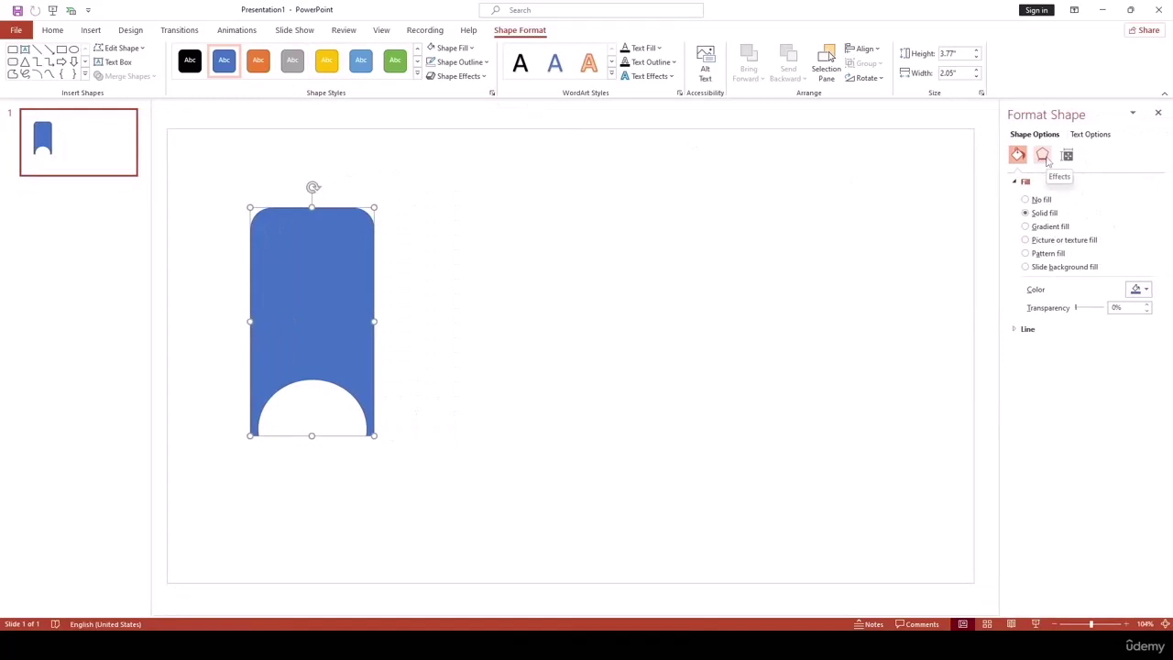
{"action": "left_click", "coordinate": [1043, 158]}
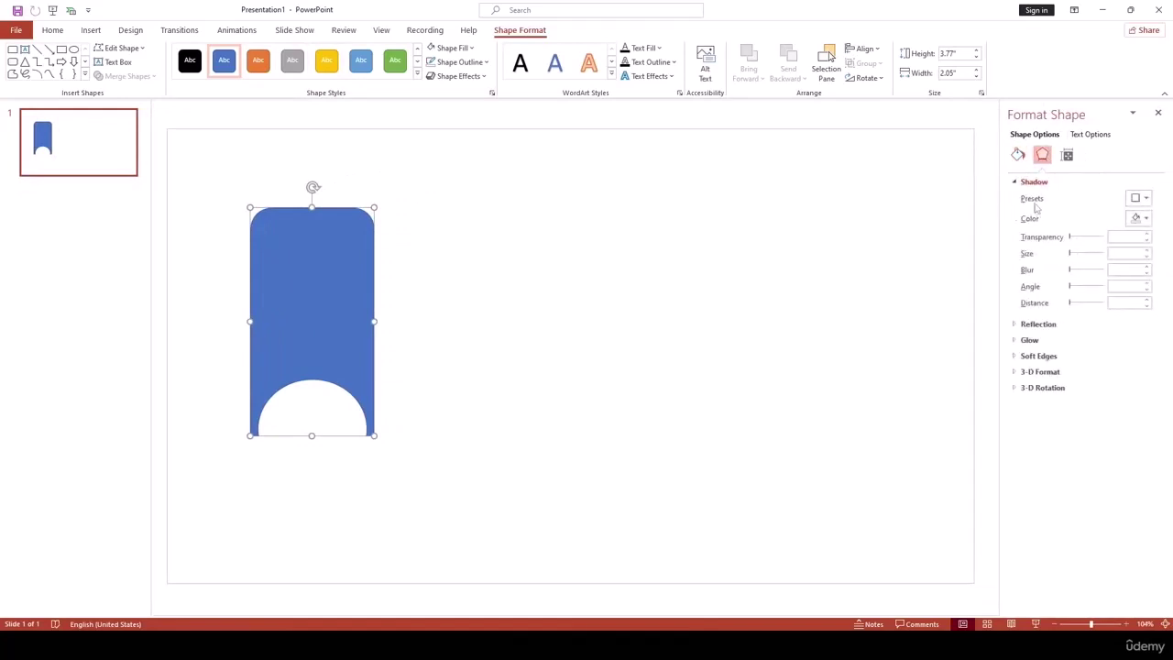
{"action": "left_click", "coordinate": [1146, 200]}
{"action": "left_click", "coordinate": [1145, 199]}
{"action": "left_click", "coordinate": [1143, 220]}
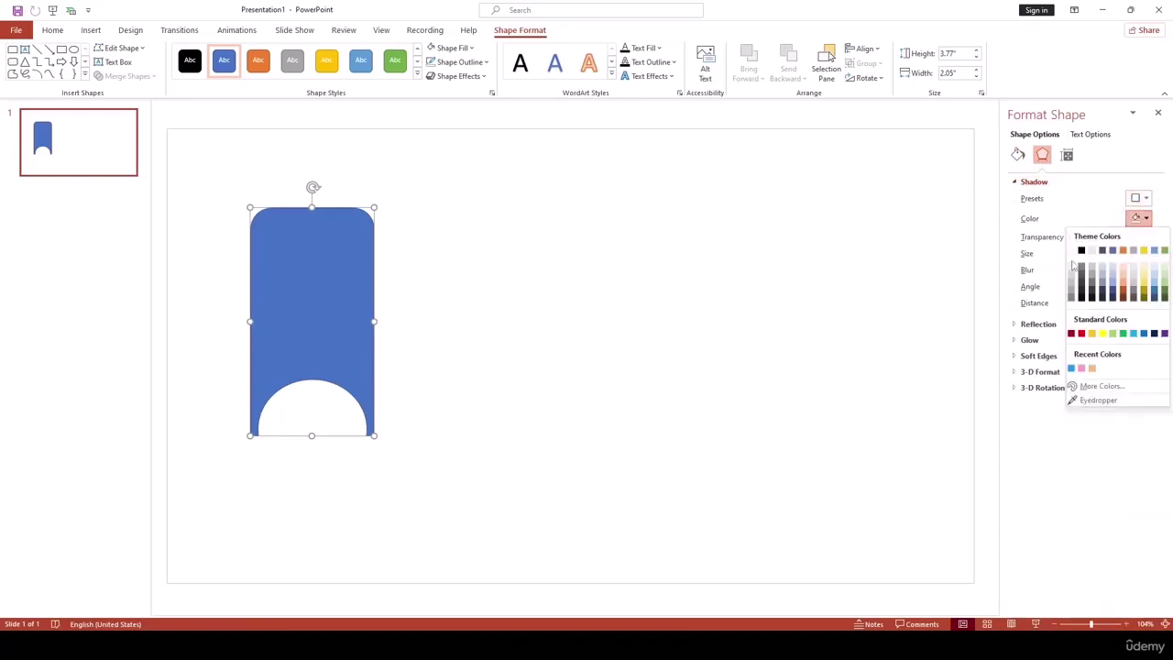
{"action": "left_click", "coordinate": [1081, 250]}
Set the shadow's transparency to 57%, size to 103%, blur to 20 pt and angle to 0°.
{"action": "left_click", "coordinate": [1079, 238]}
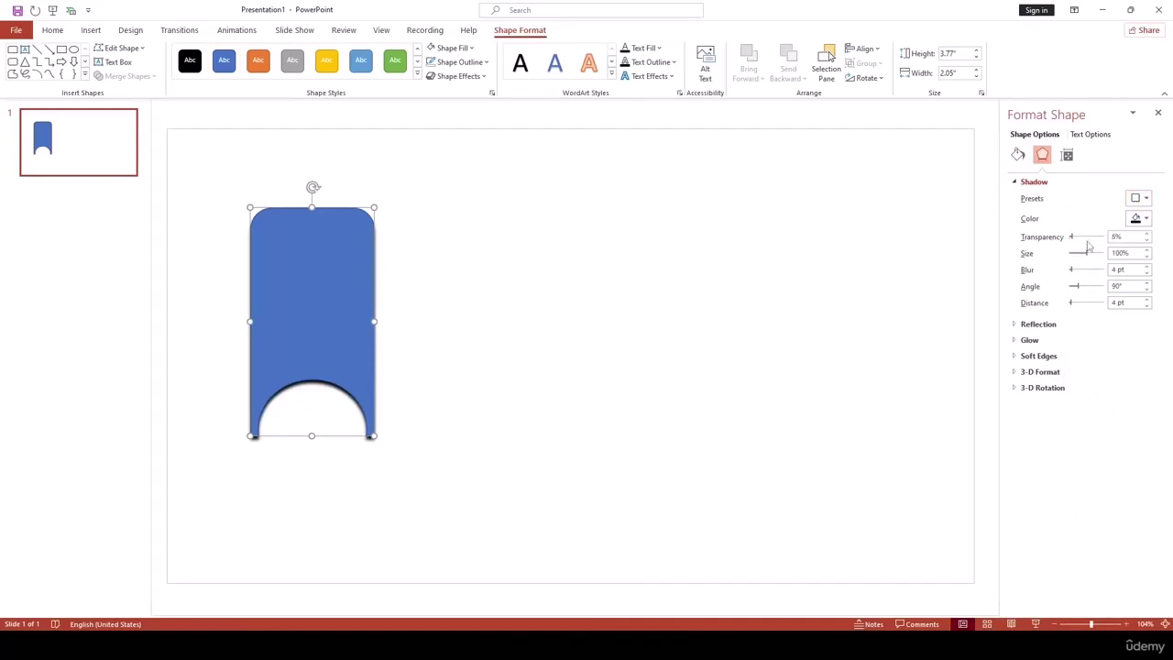
{"action": "left_click_drag", "start_coordinate": [1071, 237], "coordinate": [1083, 276]}
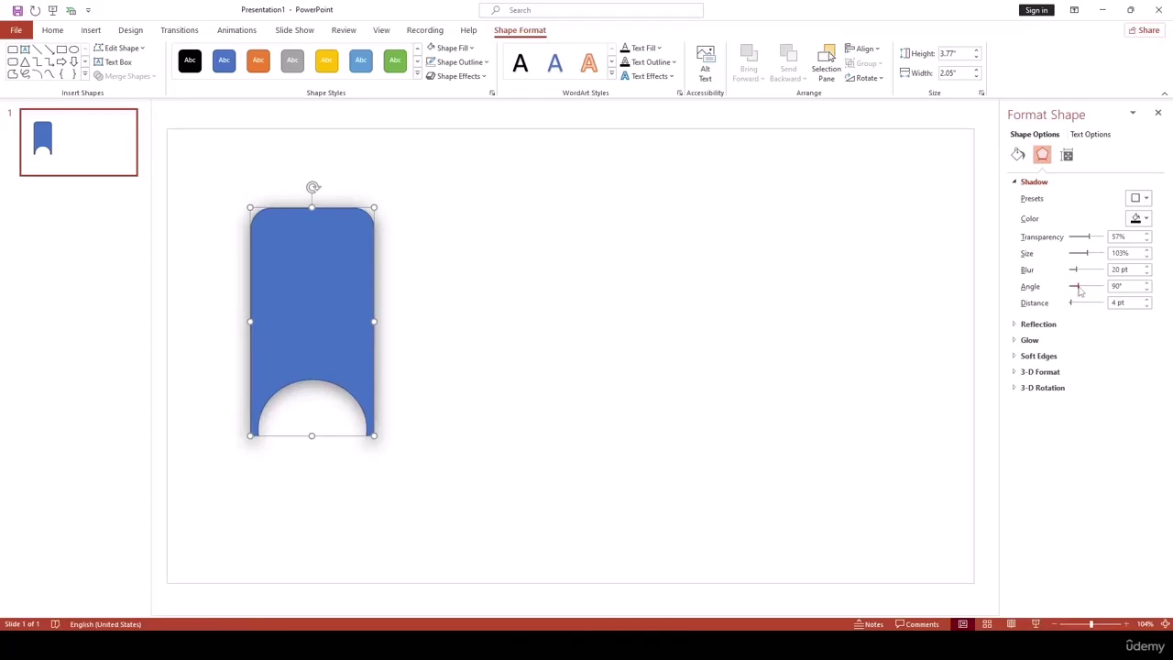
{"action": "left_click_drag", "start_coordinate": [1075, 291], "coordinate": [1071, 293]}
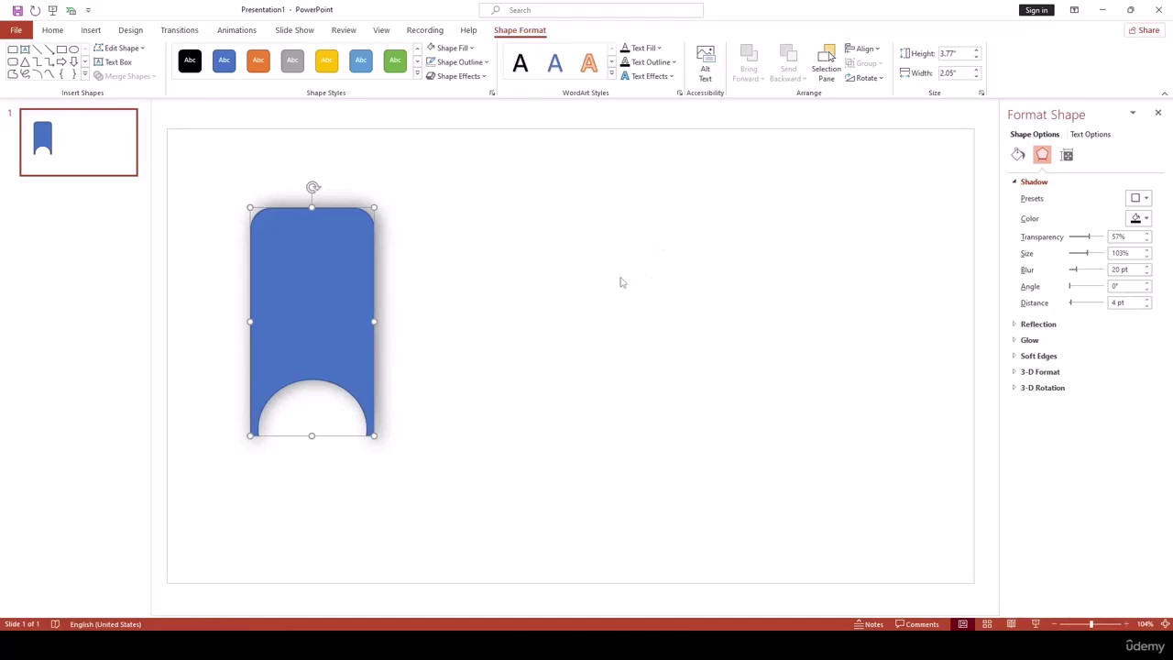
{"action": "left_click", "coordinate": [502, 287]}
Draw a second rectangle with rounded top corners, about 2.3" high and 2.05" wide, over the lower part of the notched shape.
{"action": "left_click", "coordinate": [99, 35]}
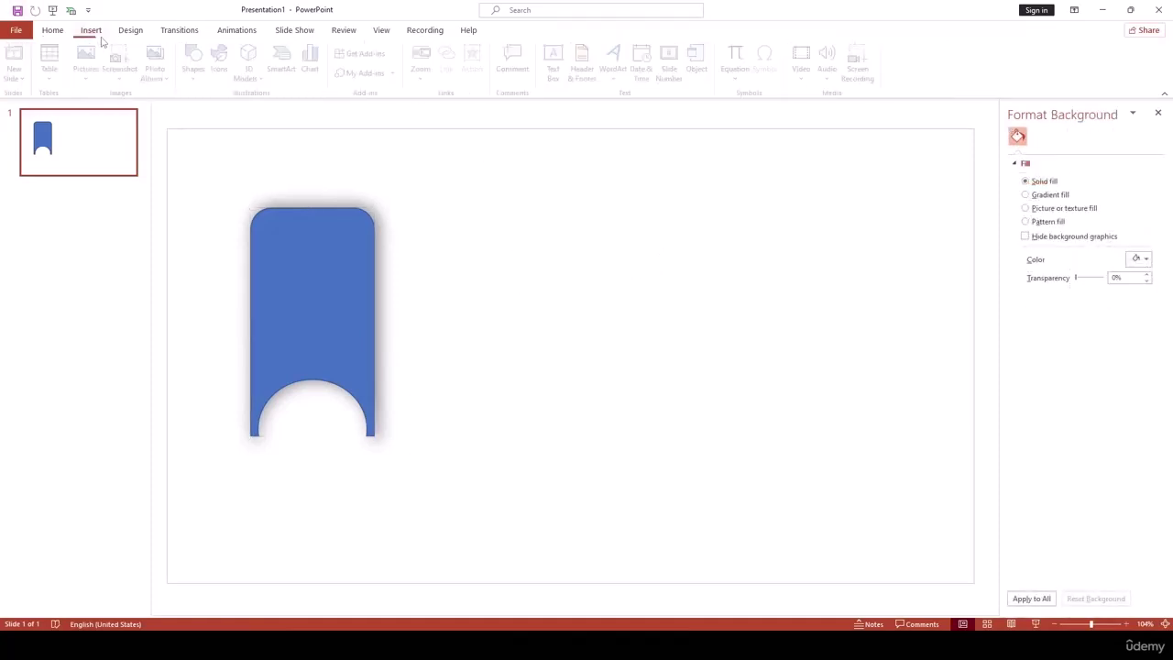
{"action": "left_click", "coordinate": [198, 74]}
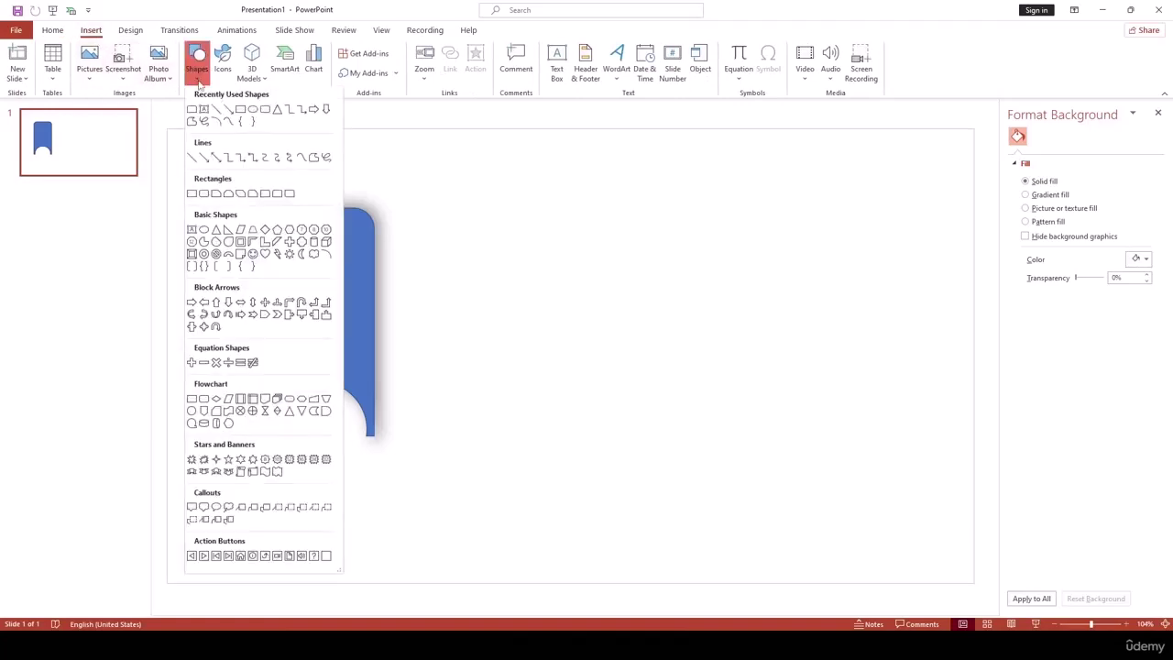
{"action": "left_click", "coordinate": [277, 195]}
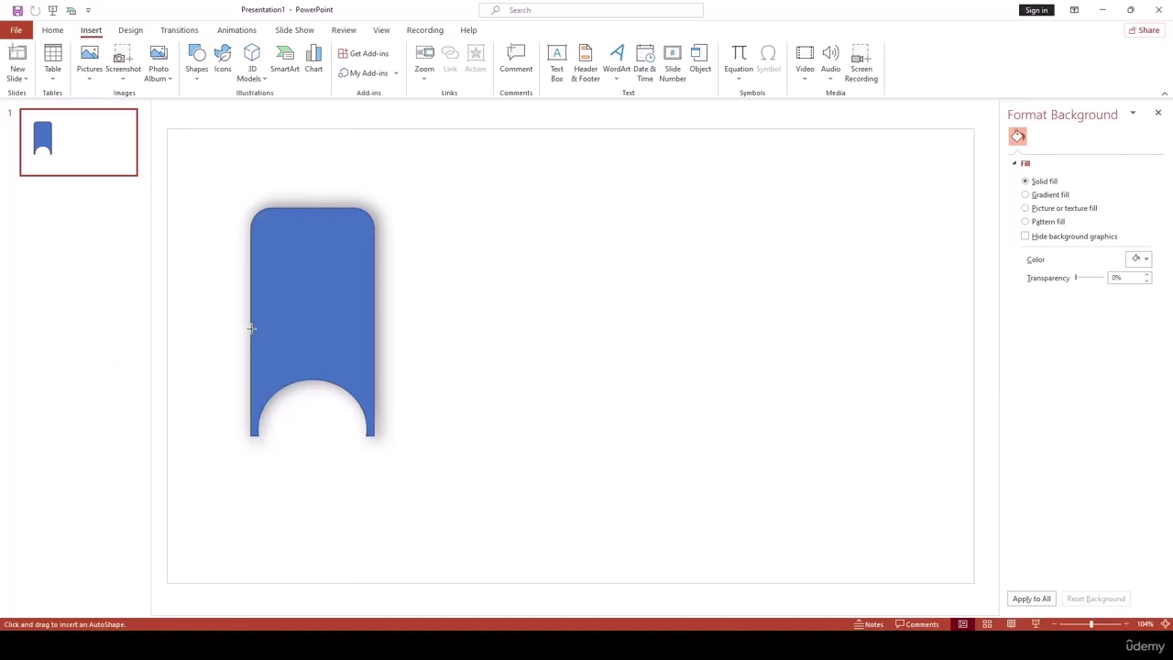
{"action": "left_click_drag", "start_coordinate": [253, 365], "coordinate": [373, 468]}
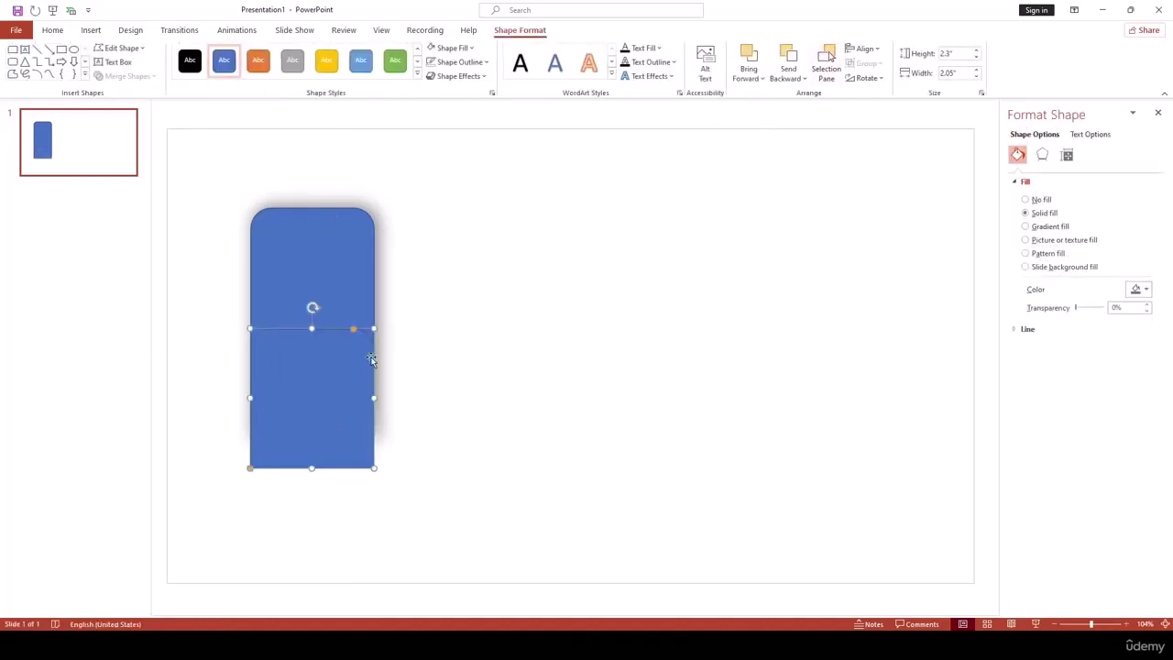
Flip the second rectangle vertically and align it with the notched shape's sides, covering the notch and extending below it.
{"action": "left_click_drag", "start_coordinate": [336, 375], "coordinate": [531, 321]}
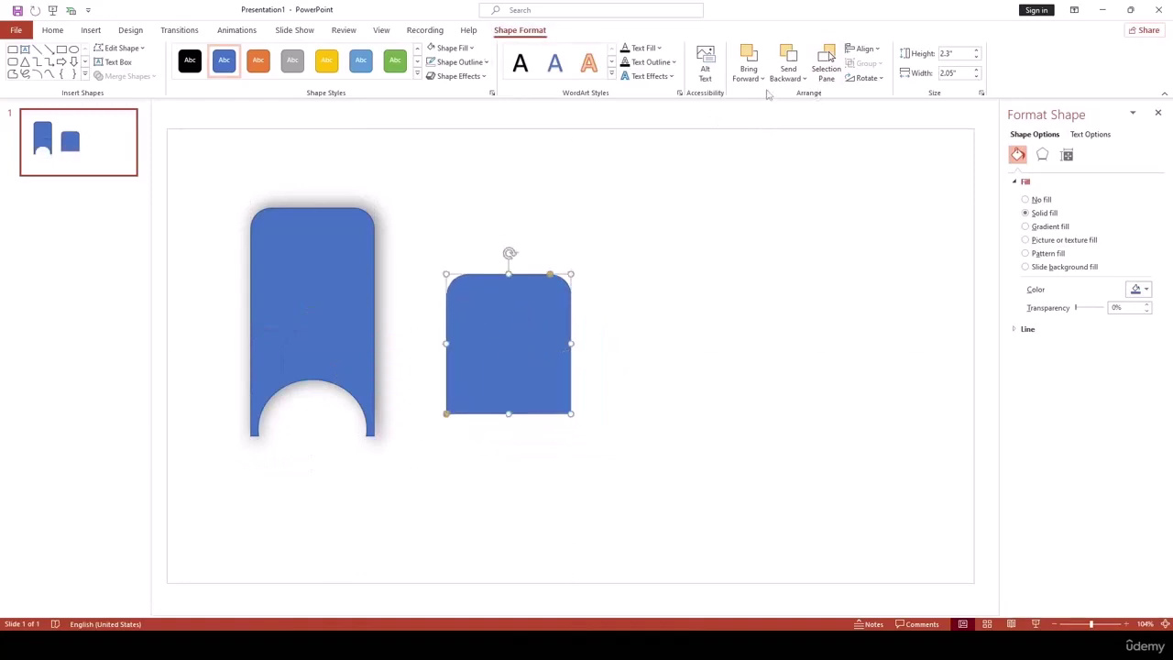
{"action": "left_click", "coordinate": [866, 78]}
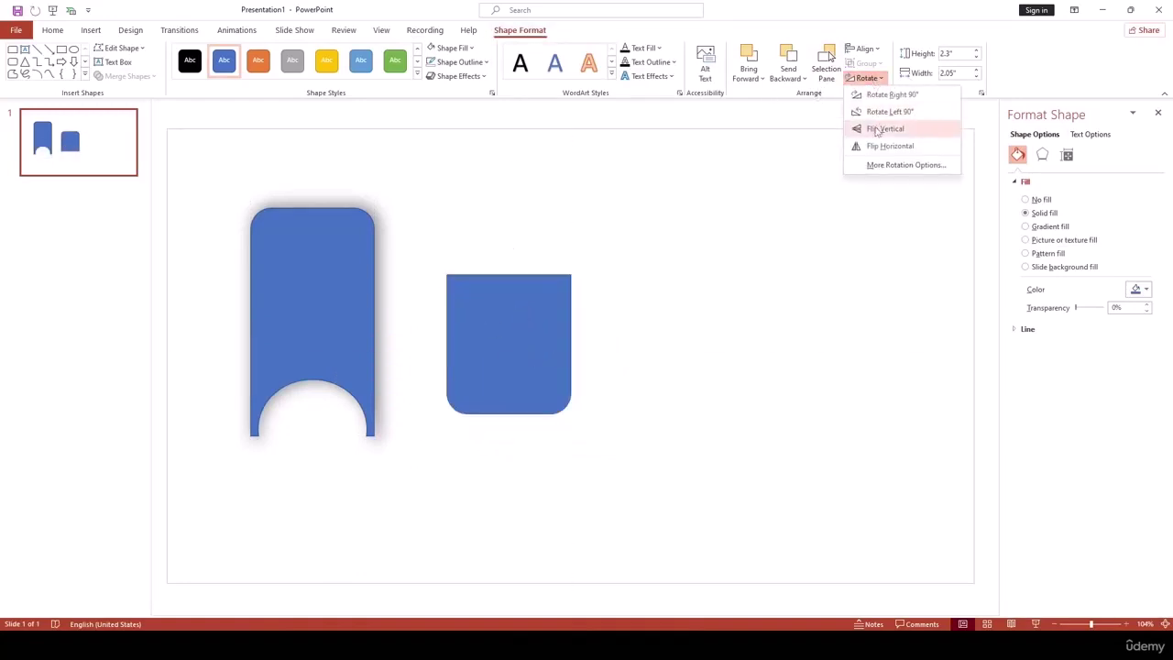
{"action": "left_click", "coordinate": [879, 126]}
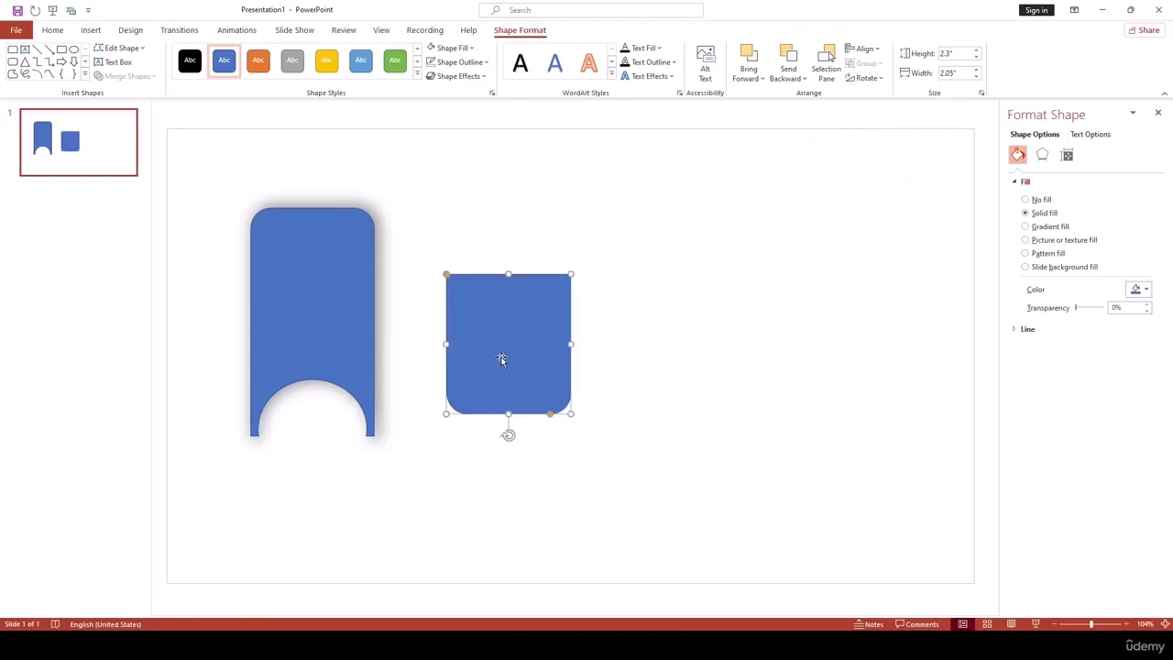
{"action": "left_click_drag", "start_coordinate": [520, 358], "coordinate": [323, 430]}
Bring the notched shape to the front so it overlaps the flipped rectangle.
{"action": "left_click", "coordinate": [370, 282]}
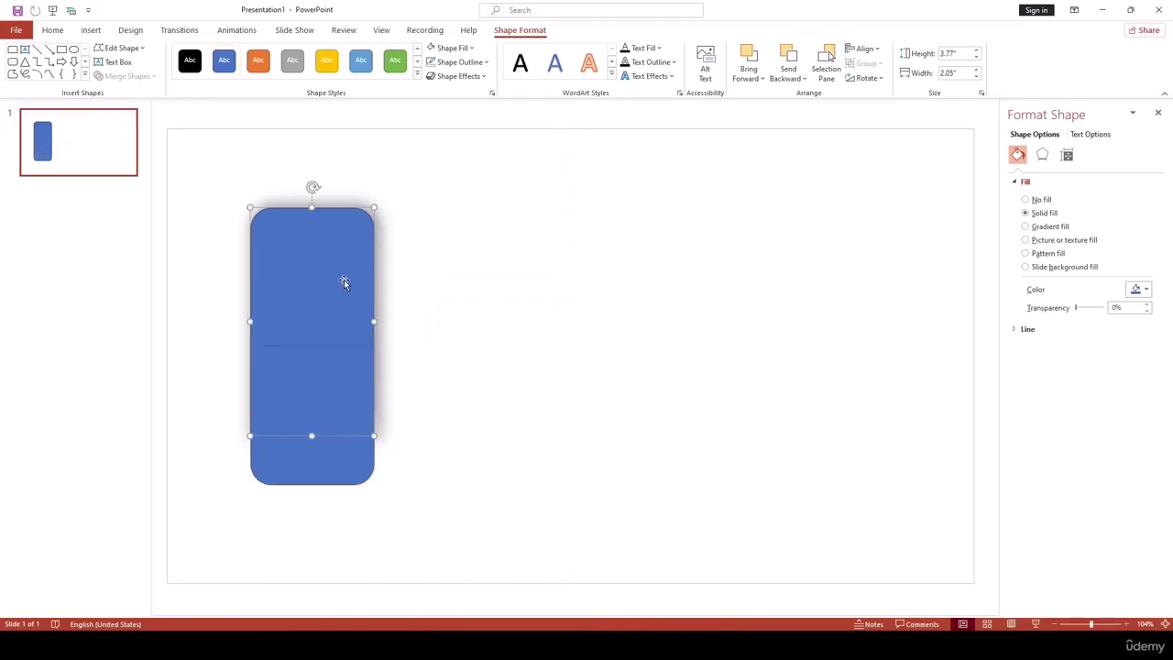
{"action": "right_click", "coordinate": [343, 279]}
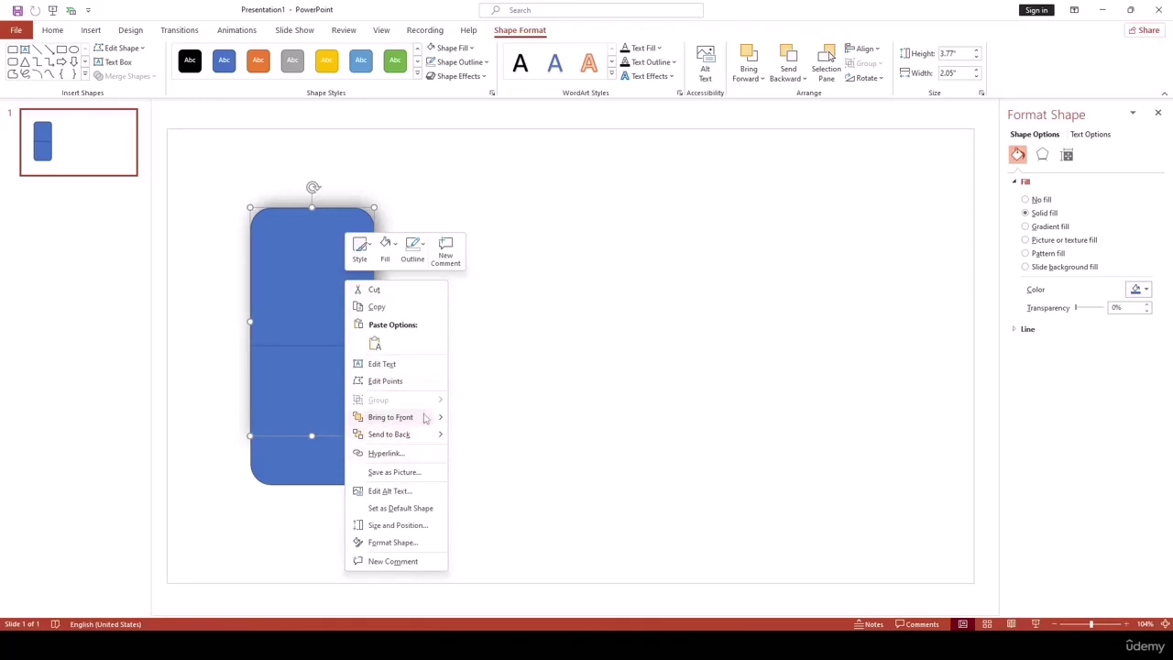
{"action": "mouse_move", "coordinate": [440, 417]}
{"action": "left_click", "coordinate": [510, 422]}
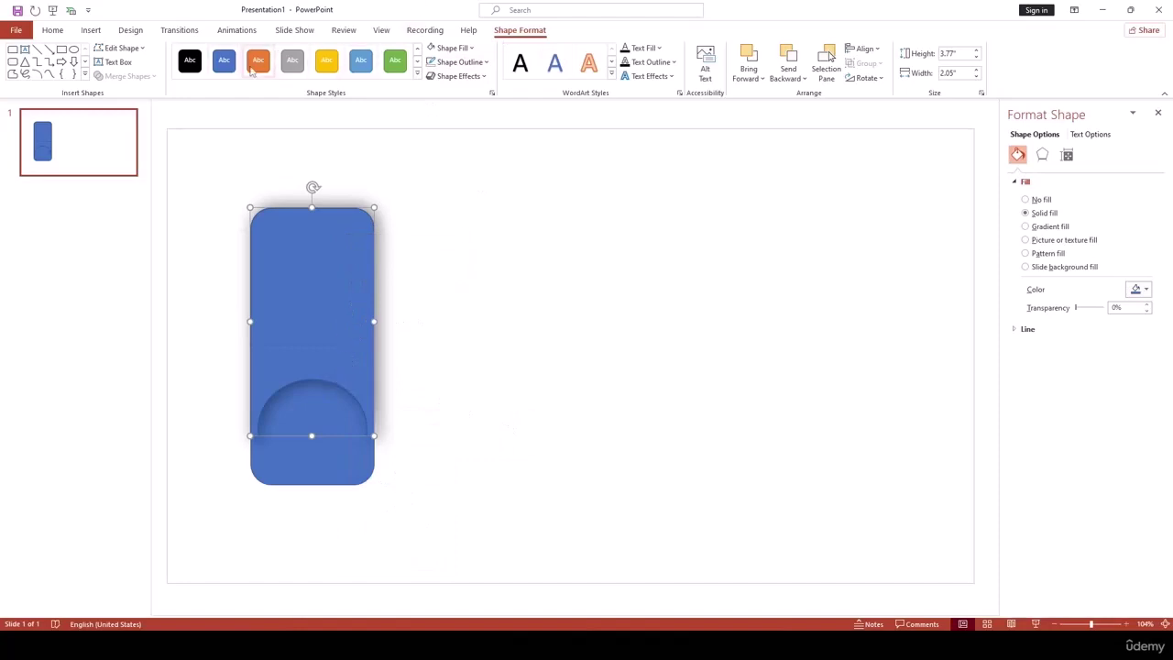
Fill the notched shape with a custom magenta-pink color.
{"action": "left_click", "coordinate": [452, 48]}
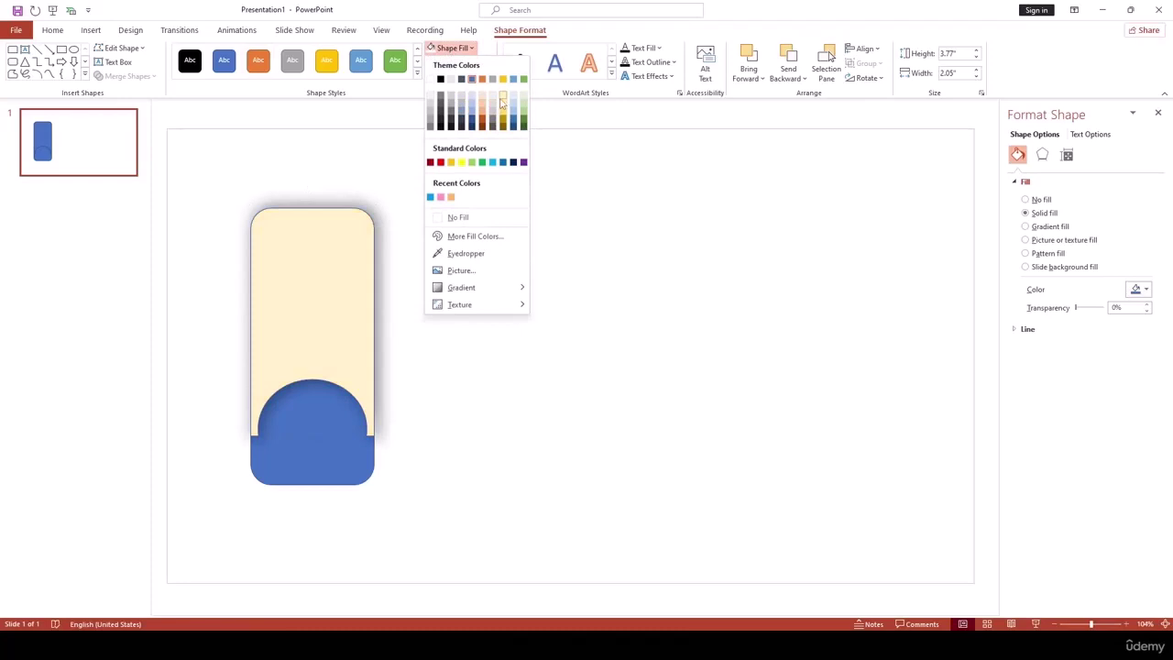
{"action": "left_click", "coordinate": [458, 235]}
{"action": "left_click_drag", "start_coordinate": [528, 269], "coordinate": [596, 244]}
{"action": "key", "text": "Return"}
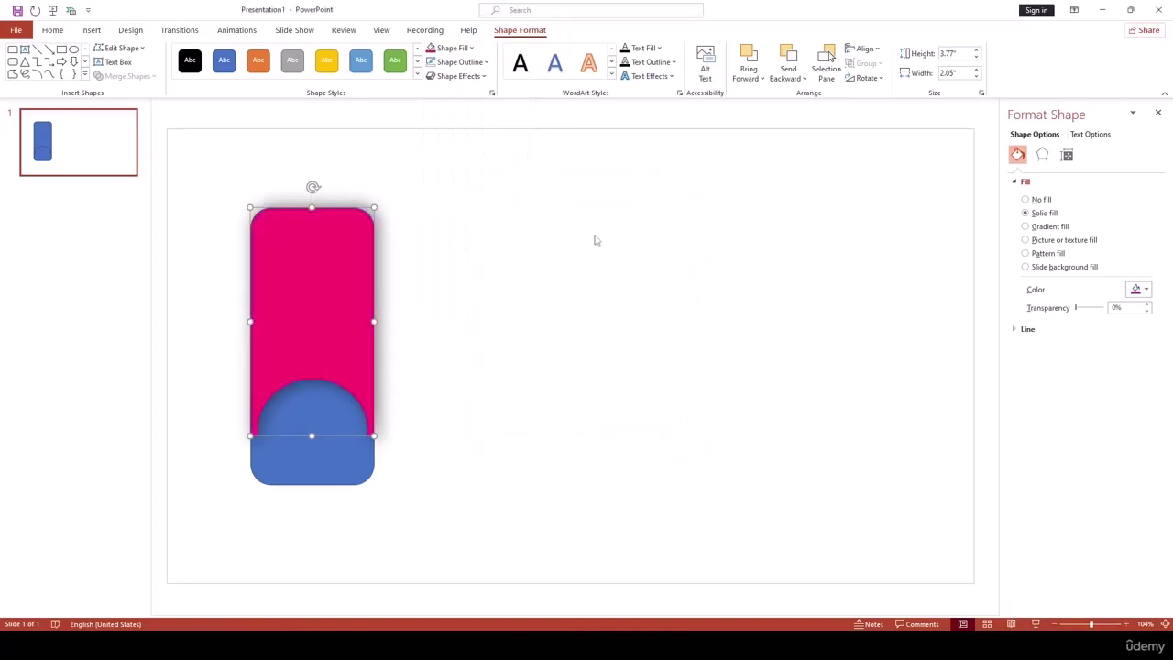
Choose a custom fill color for the lower flipped rectangle.
{"action": "left_click", "coordinate": [319, 410]}
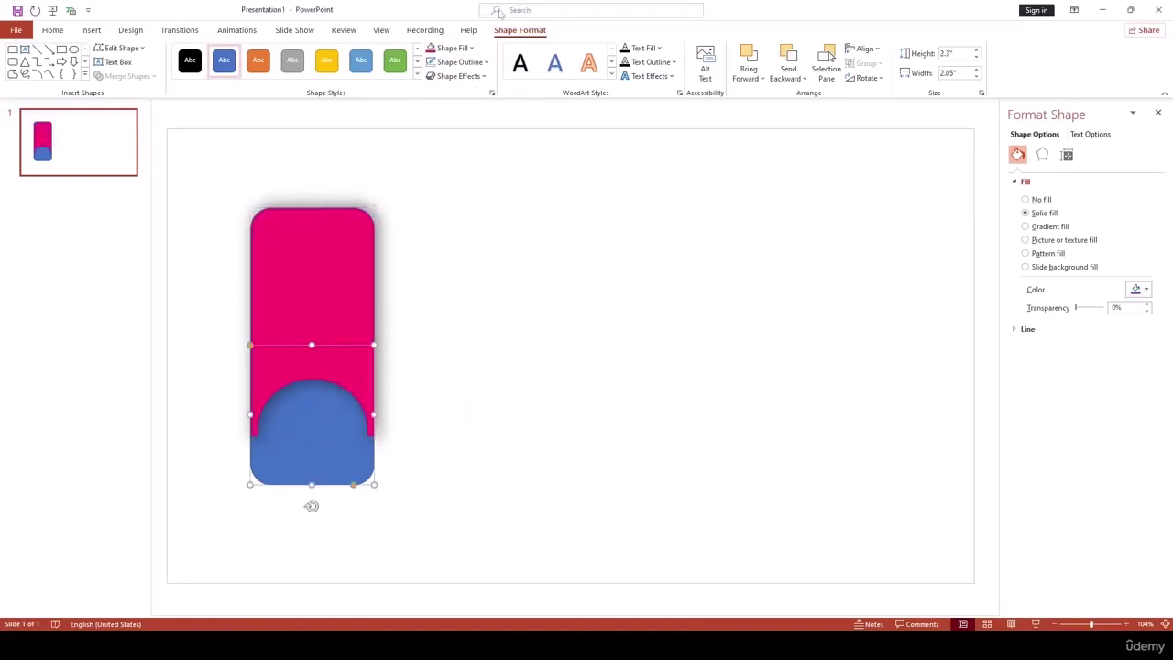
{"action": "left_click", "coordinate": [453, 47]}
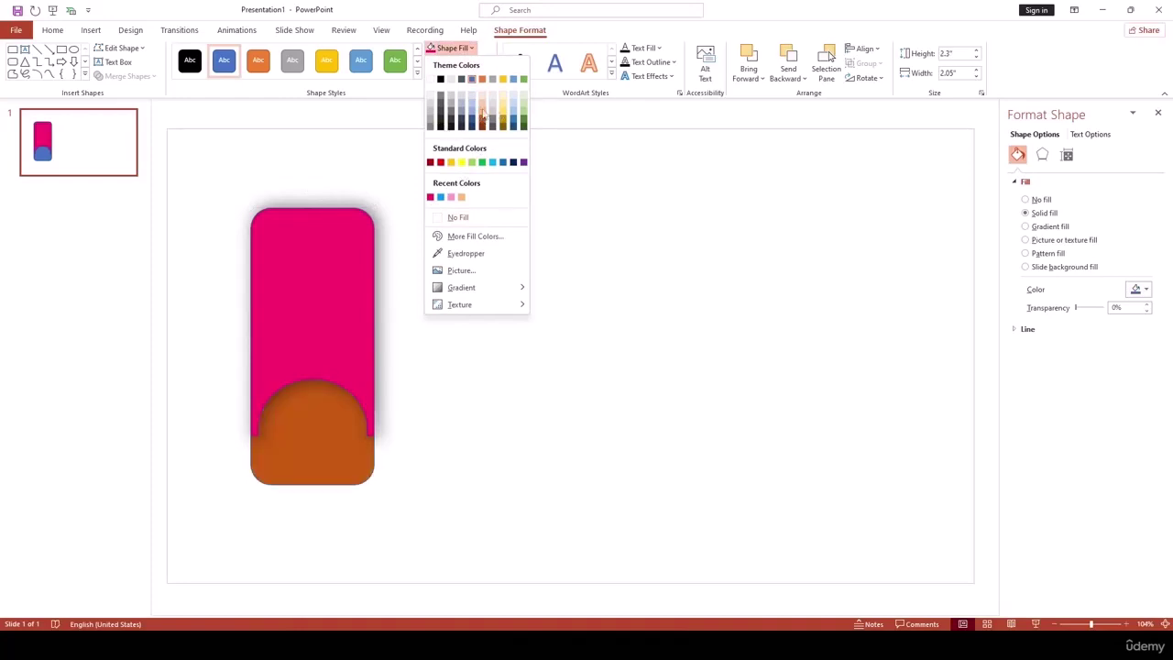
{"action": "left_click", "coordinate": [458, 236]}
{"action": "left_click_drag", "start_coordinate": [550, 243], "coordinate": [517, 246]}
{"action": "left_click", "coordinate": [657, 212]}
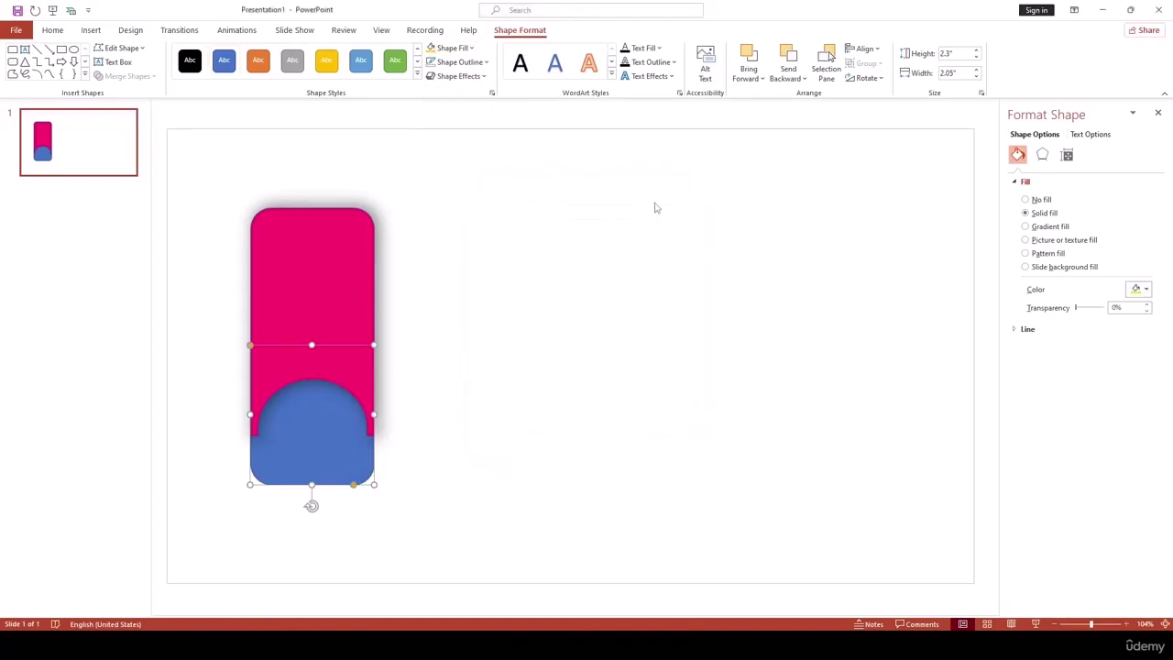
Apply the bright yellow custom fill to the lower flipped rectangle.
{"action": "left_click", "coordinate": [589, 186]}
{"action": "left_click", "coordinate": [323, 268]}
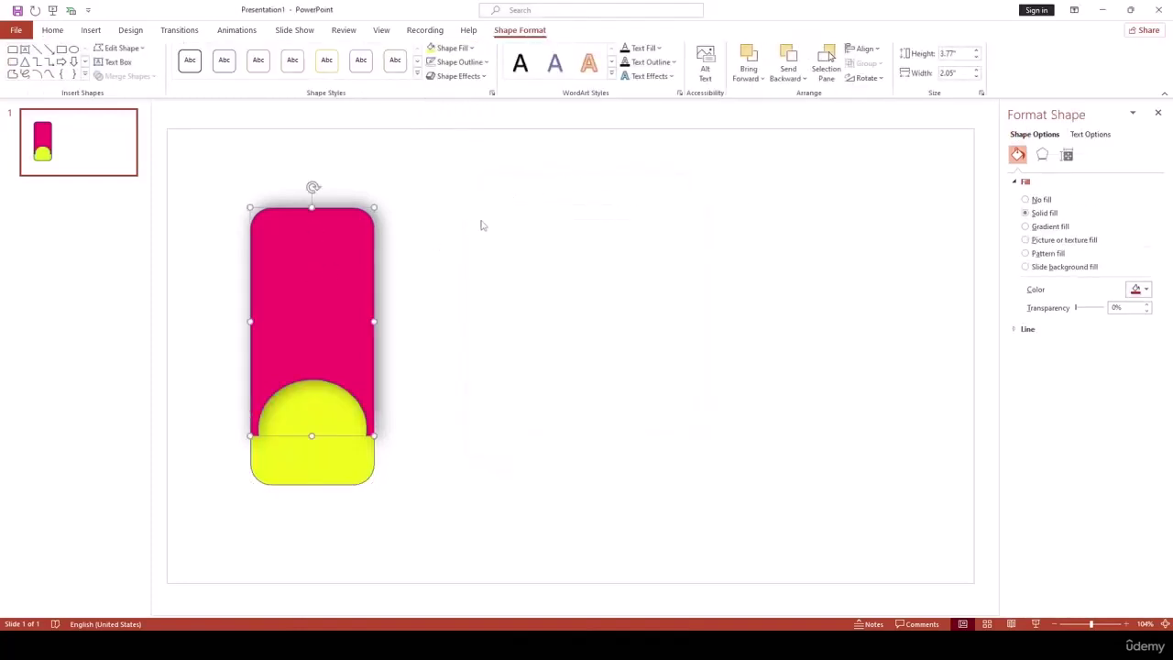
{"action": "left_click", "coordinate": [416, 230]}
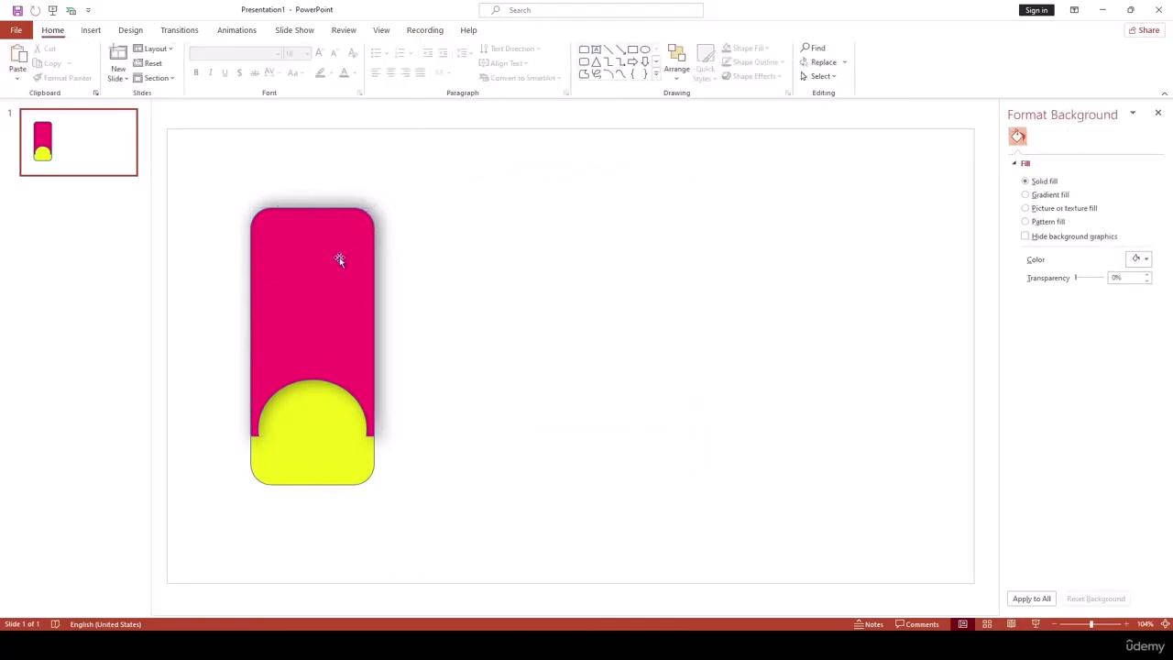
Remove the outlines from the magenta notched shape and the yellow rectangle beneath it.
{"action": "left_click", "coordinate": [339, 261]}
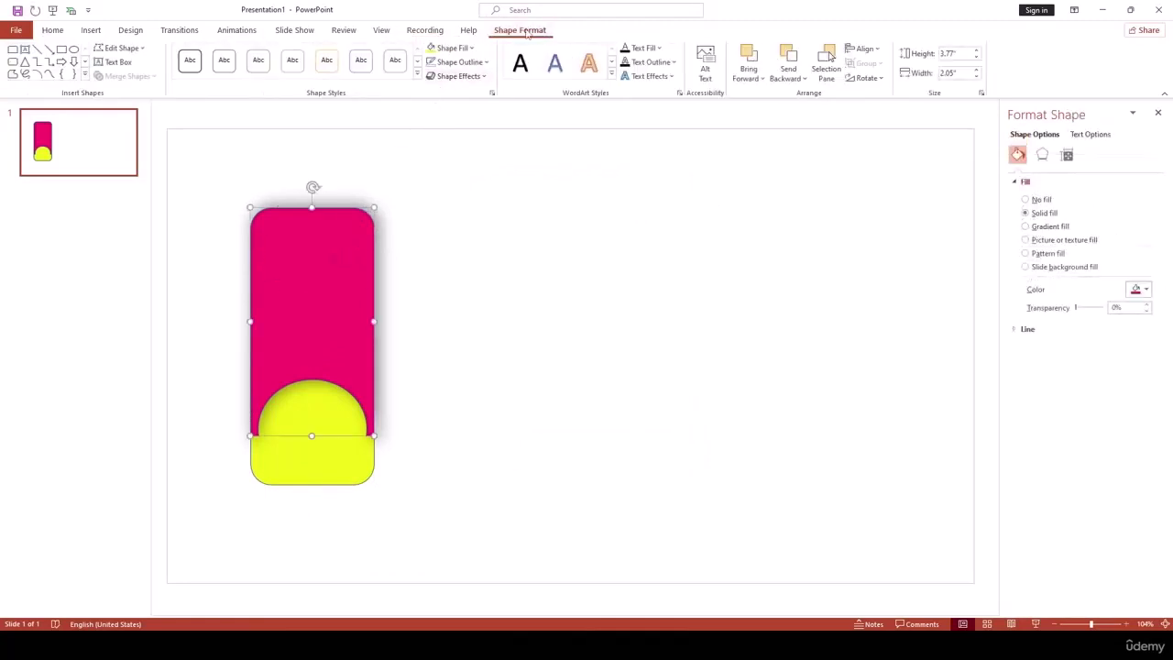
{"action": "left_click", "coordinate": [477, 64]}
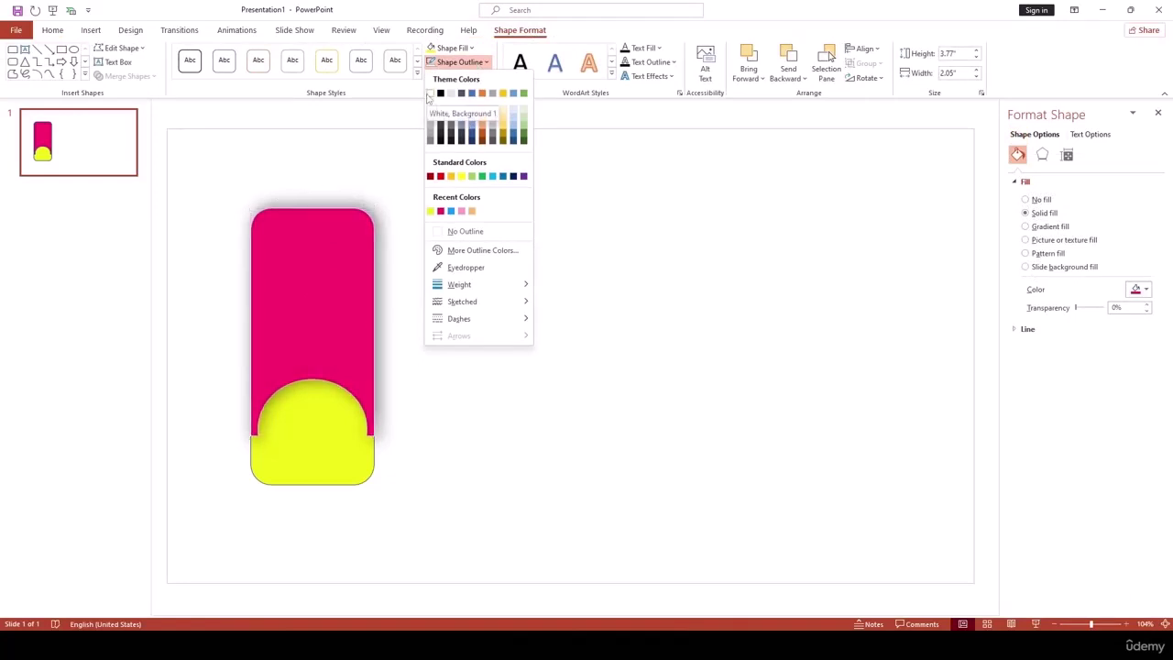
{"action": "left_click", "coordinate": [463, 231]}
{"action": "left_click", "coordinate": [271, 445]}
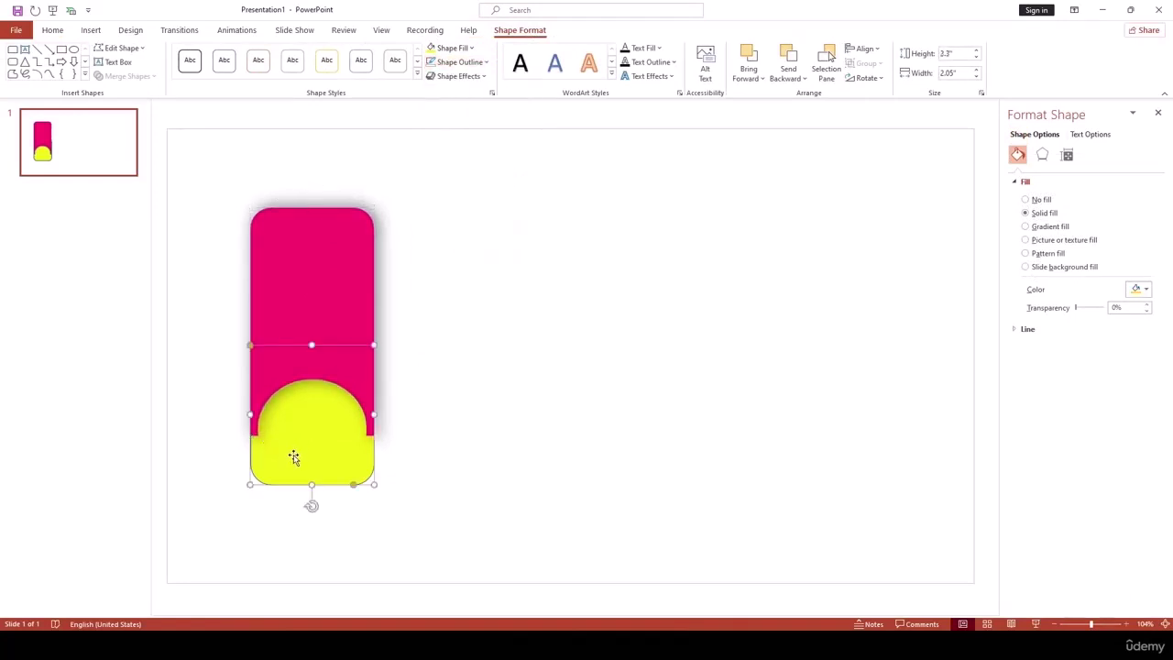
{"action": "left_click", "coordinate": [475, 62]}
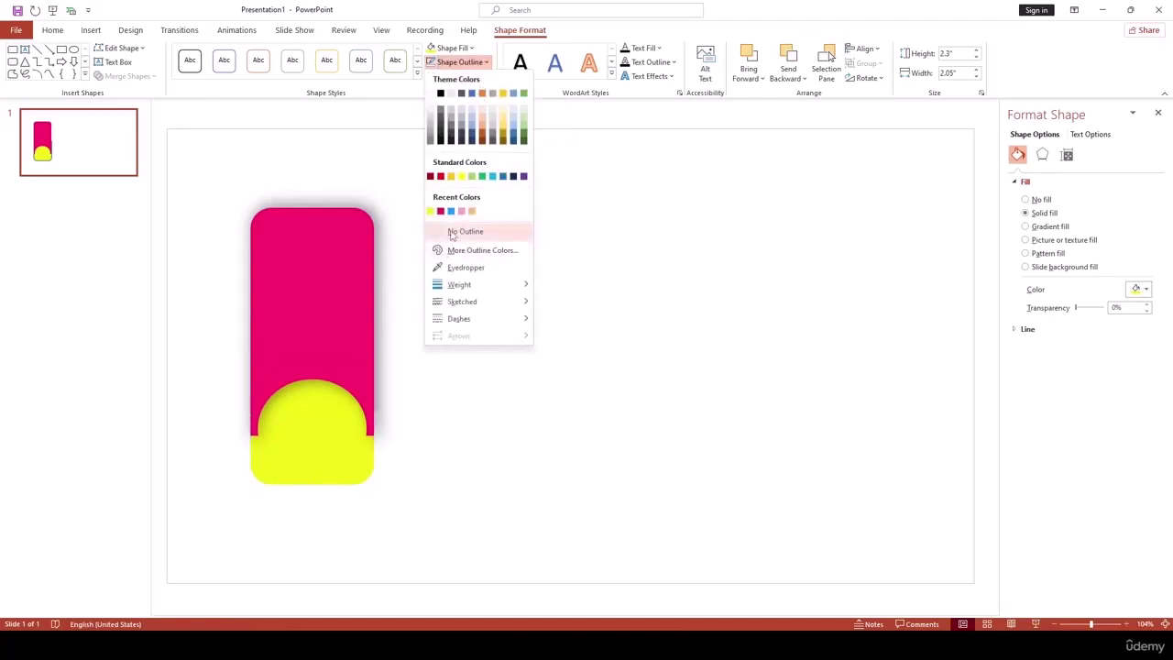
{"action": "left_click", "coordinate": [449, 232]}
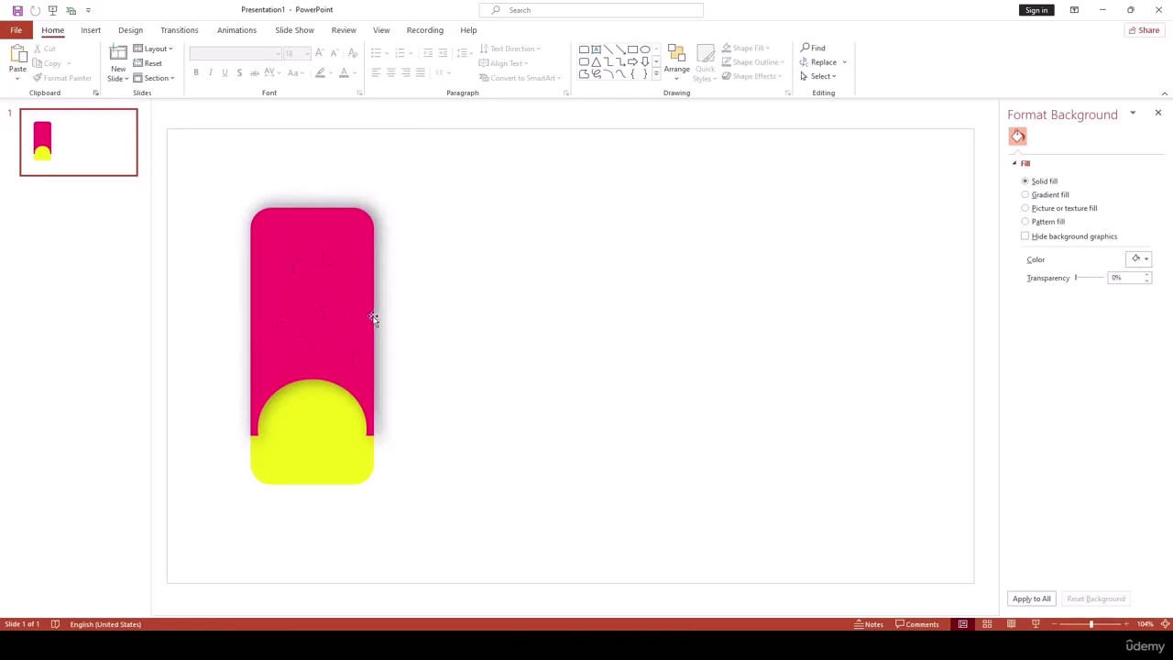
{"action": "left_click", "coordinate": [324, 288]}
{"action": "left_click", "coordinate": [453, 228]}
Insert a text box near the top of the magenta shape with the text "PRICE".
{"action": "left_click", "coordinate": [91, 30]}
{"action": "left_click", "coordinate": [564, 80]}
{"action": "left_click_drag", "start_coordinate": [273, 242], "coordinate": [358, 271]}
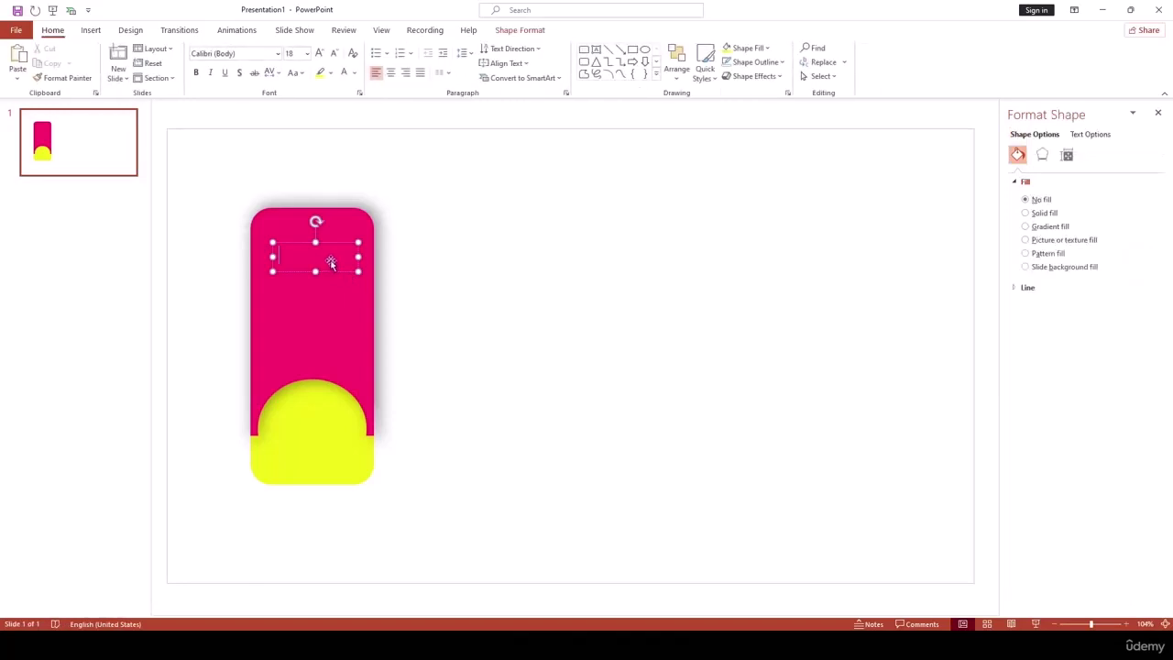
{"action": "type", "text": "$"}
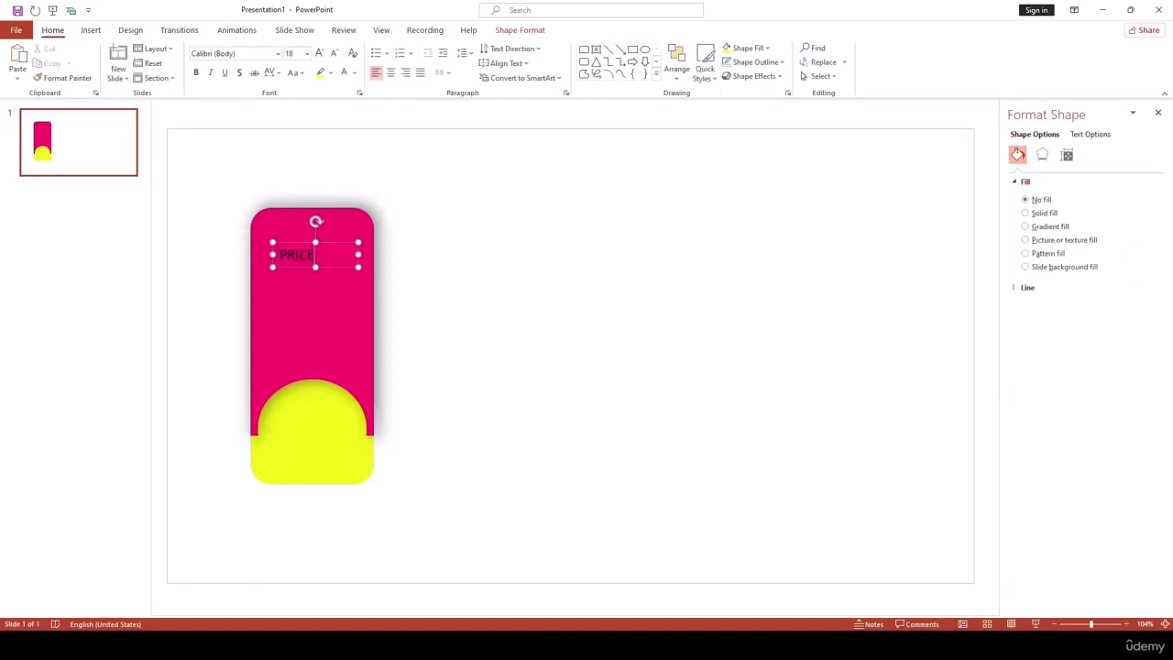
Set the "PRICE" text to font size 40 and widen its box so the word fits on one line.
{"action": "key", "text": "ctrl+a"}
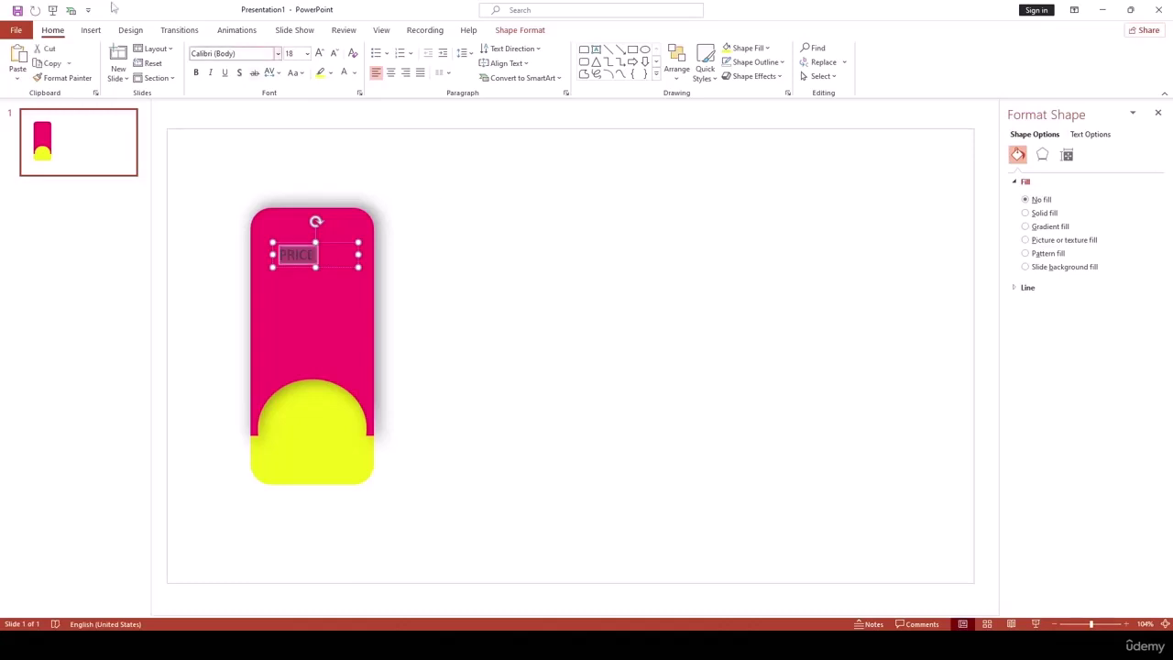
{"action": "left_click", "coordinate": [307, 54]}
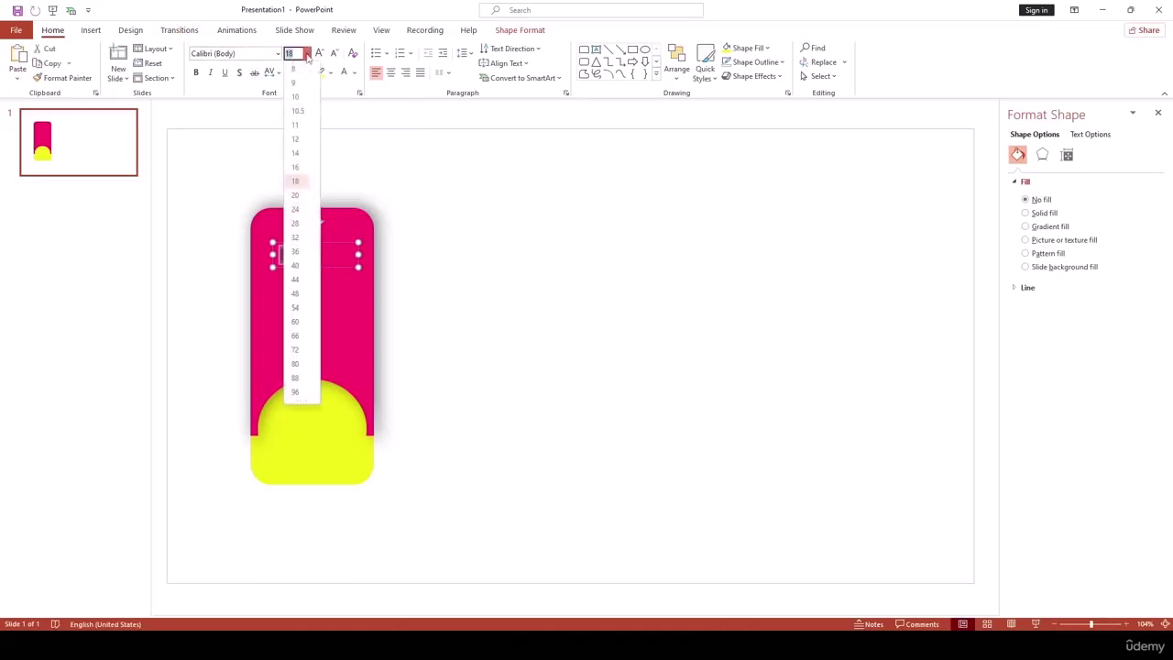
{"action": "left_click", "coordinate": [295, 265]}
{"action": "left_click_drag", "start_coordinate": [272, 286], "coordinate": [264, 288]}
Color the "PRICE" text white and move its box slightly up within the magenta shape.
{"action": "left_click_drag", "start_coordinate": [350, 266], "coordinate": [268, 267]}
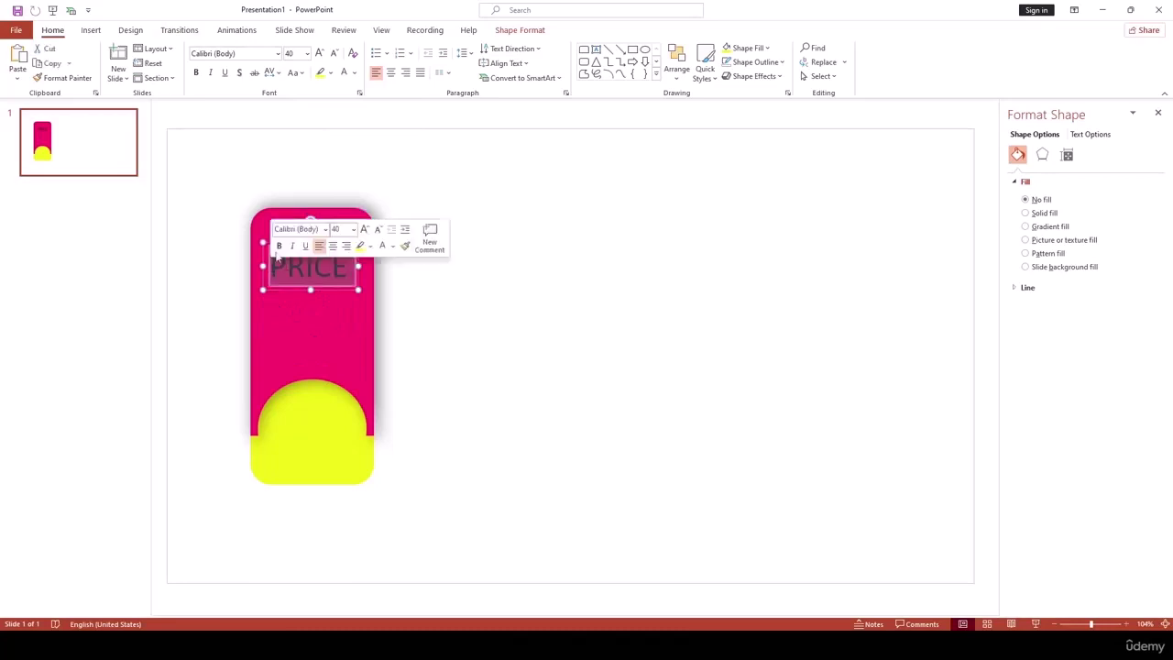
{"action": "left_click", "coordinate": [355, 75]}
{"action": "left_click", "coordinate": [345, 105]}
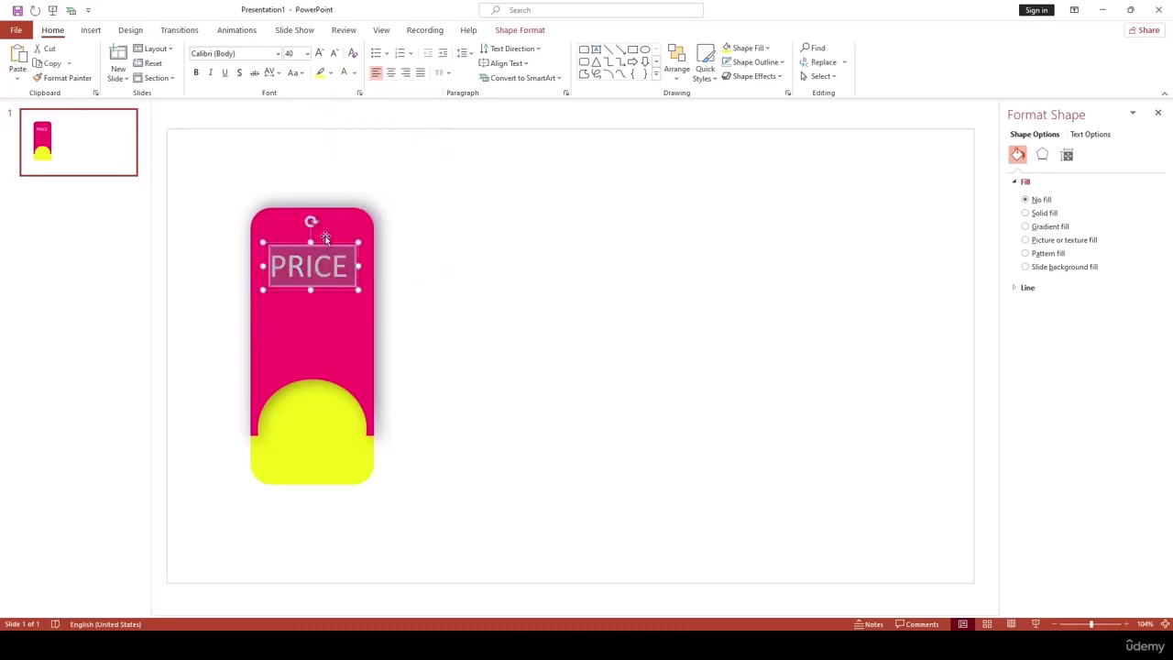
{"action": "left_click_drag", "start_coordinate": [328, 243], "coordinate": [329, 231]}
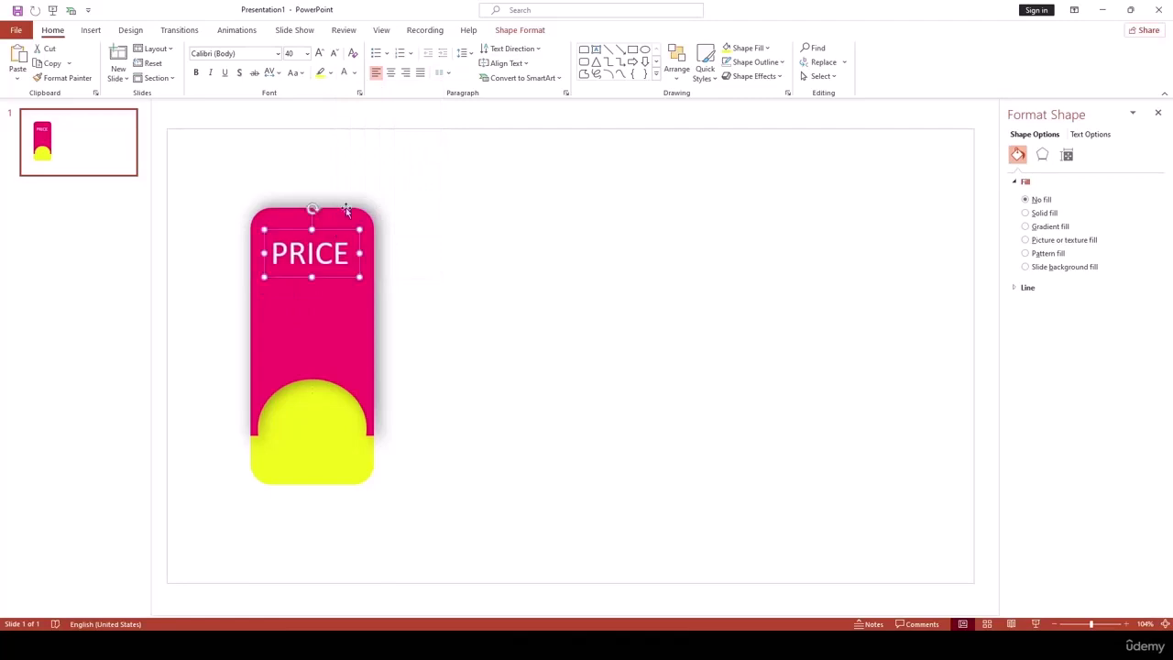
{"action": "left_click", "coordinate": [394, 237]}
Duplicate the "PRICE" text box below the original and replace the copy's text with "Description".
{"action": "left_click", "coordinate": [312, 254]}
{"action": "left_click_drag", "start_coordinate": [328, 281], "coordinate": [322, 349]}
{"action": "left_click", "coordinate": [350, 322]}
{"action": "double_click", "coordinate": [273, 321]}
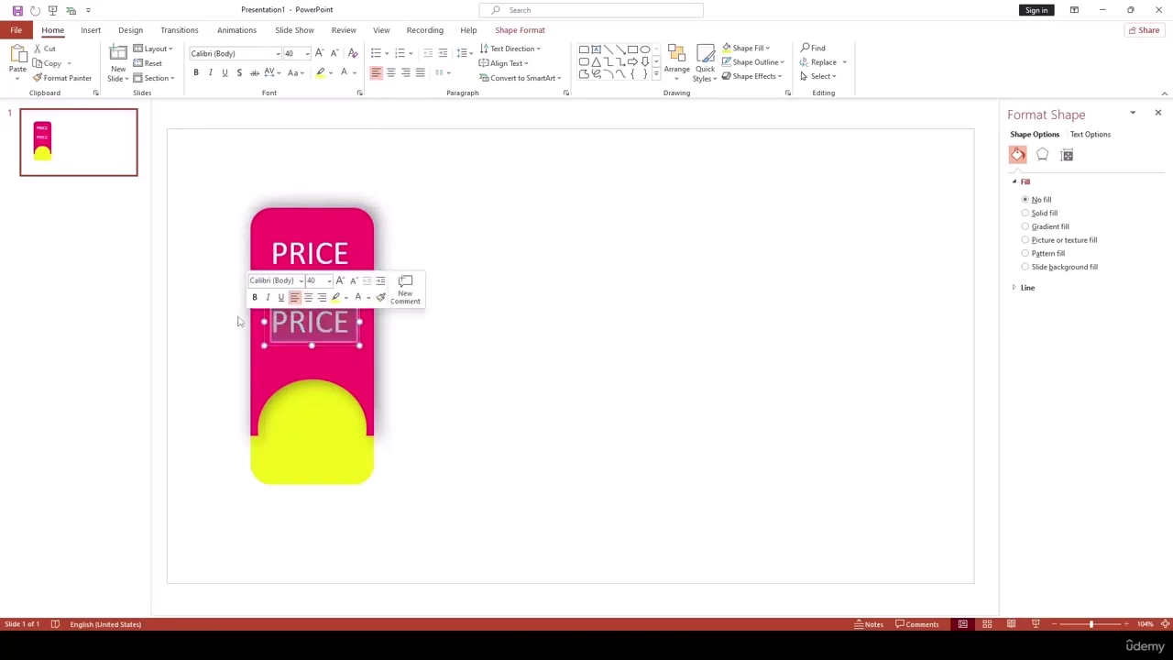
{"action": "type", "text": "Description"}
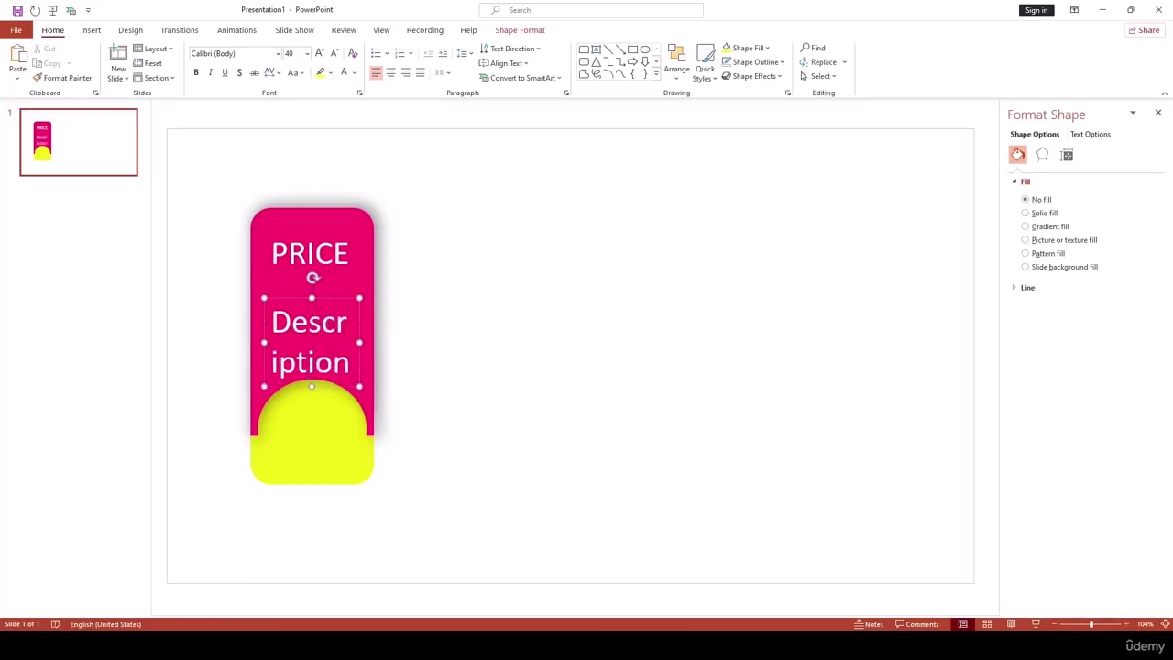
Set the "Description" text to font size 20 and center it in its box.
{"action": "key", "text": "ctrl+a"}
{"action": "left_click", "coordinate": [306, 54]}
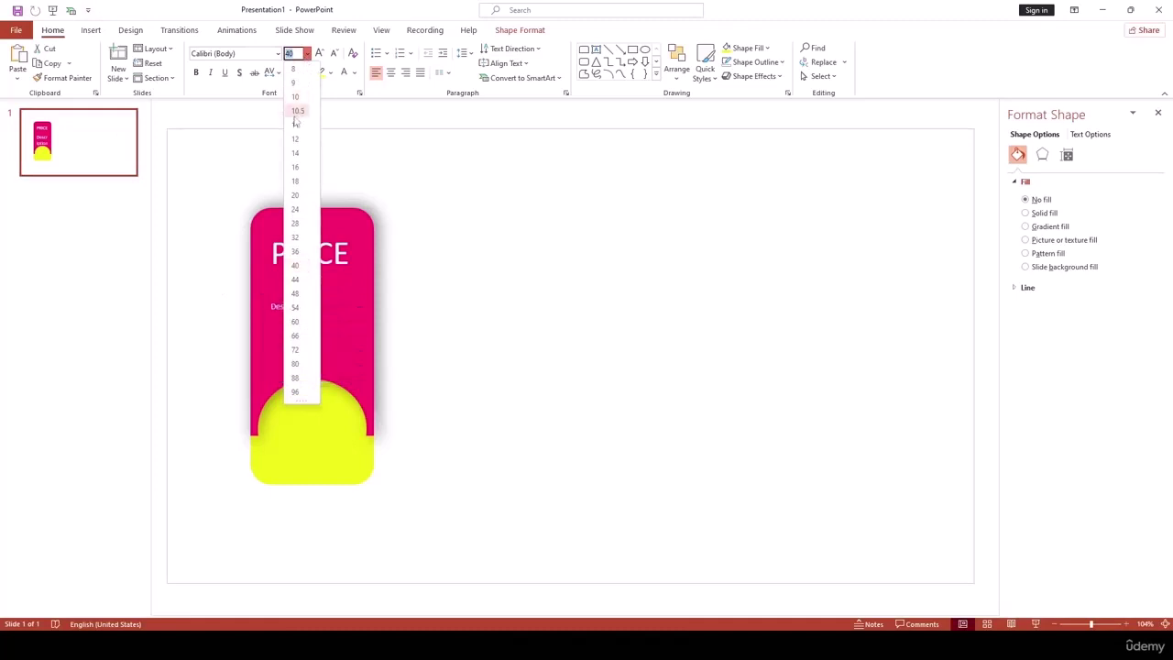
{"action": "left_click", "coordinate": [296, 196]}
{"action": "left_click", "coordinate": [392, 77]}
{"action": "key", "text": "Escape"}
{"action": "key", "text": "Escape"}
Duplicate the "Description" text box below itself and replace the copy's text with "The old brown fox".
{"action": "left_click", "coordinate": [345, 322]}
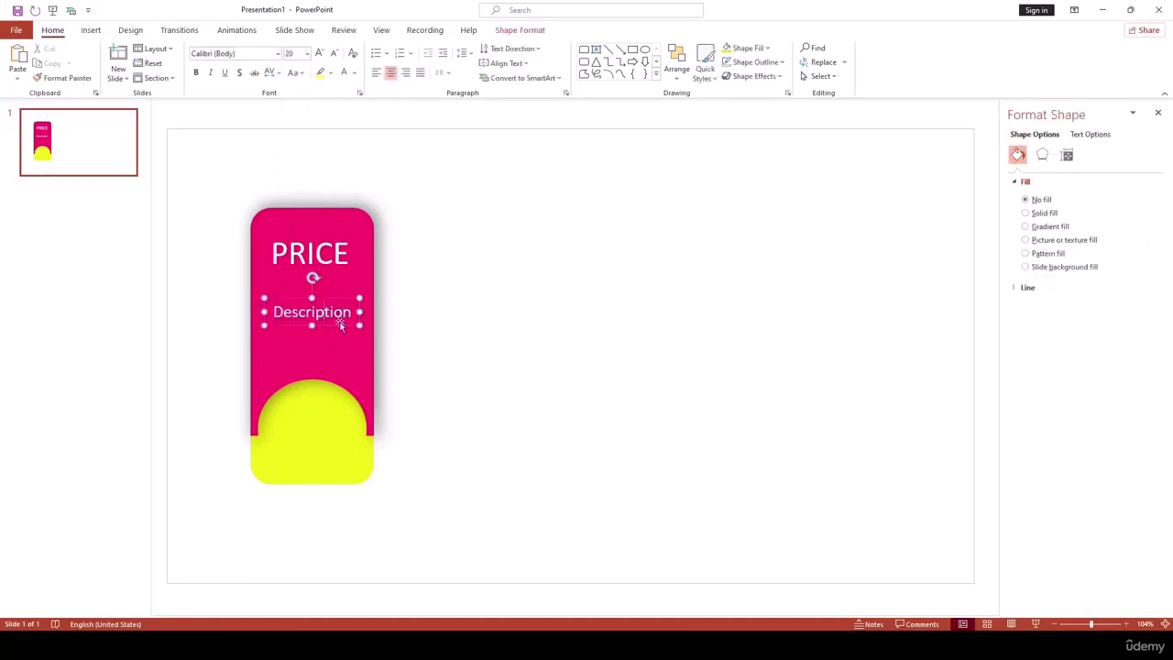
{"action": "left_click_drag", "start_coordinate": [344, 325], "coordinate": [340, 362]}
{"action": "double_click", "coordinate": [346, 356]}
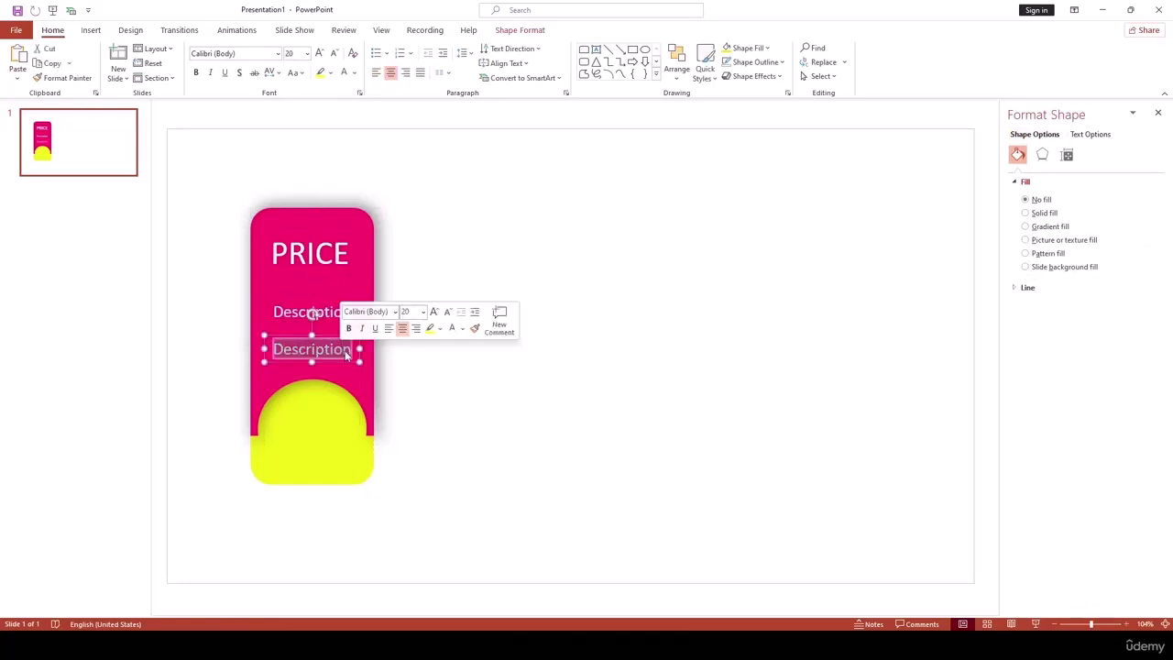
{"action": "type", "text": "The"}
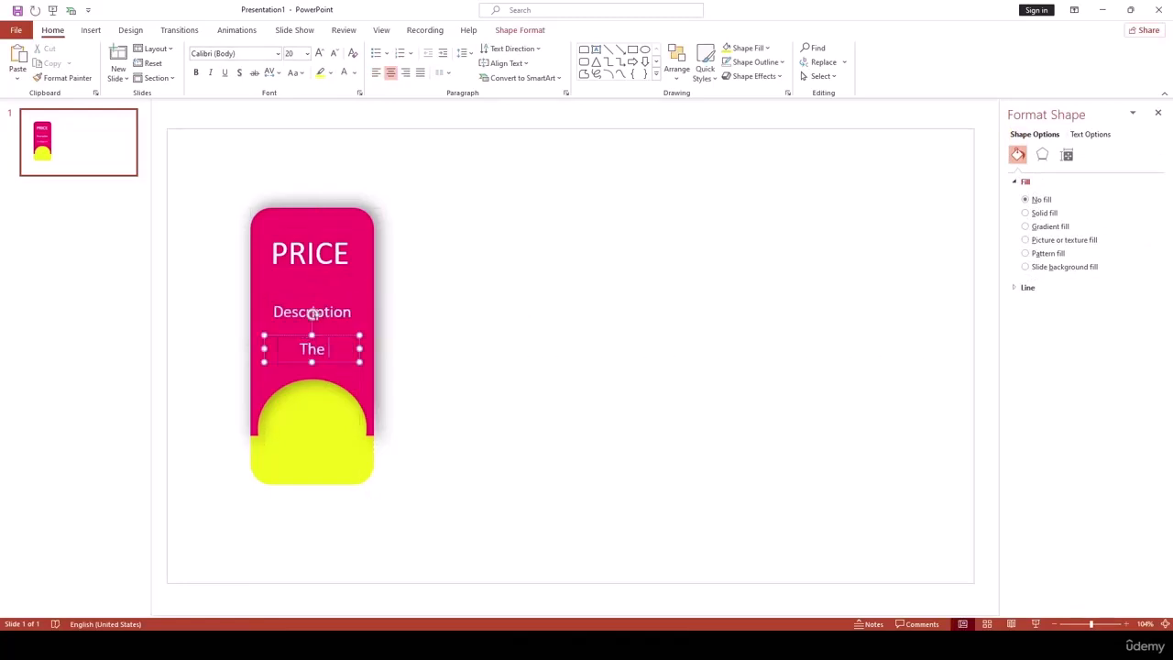
{"action": "type", "text": " old brown fox"}
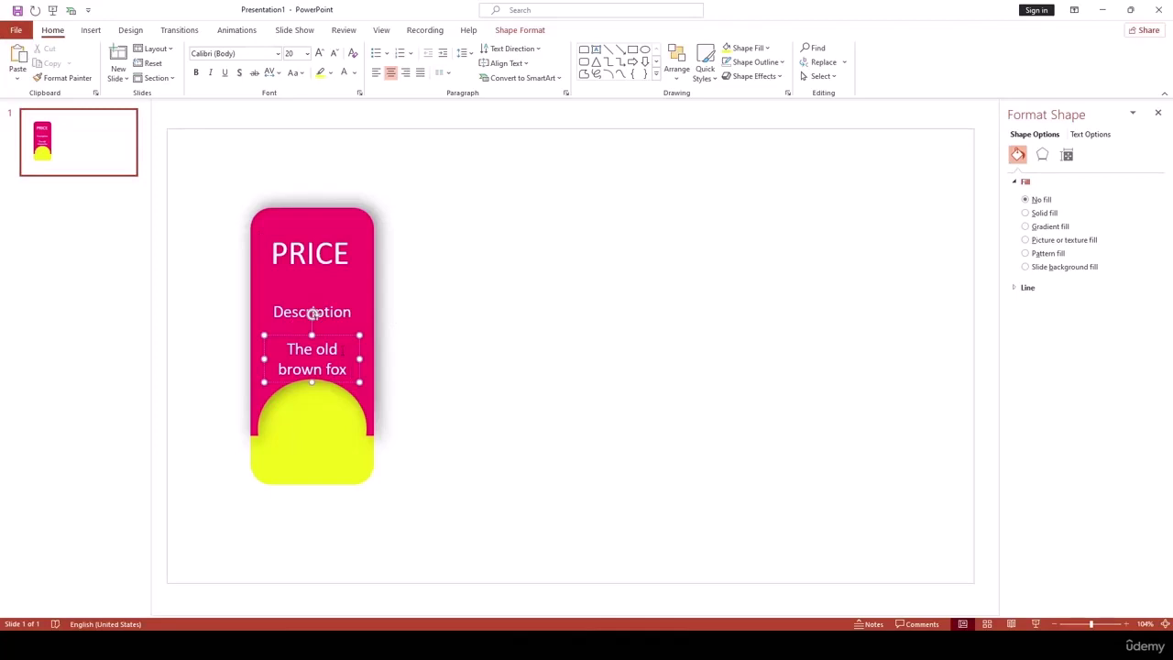
Set the fox text to size 16, delete the space before "fox", and move its box closer to "Description".
{"action": "key", "text": "ctrl+a"}
{"action": "left_click", "coordinate": [307, 53]}
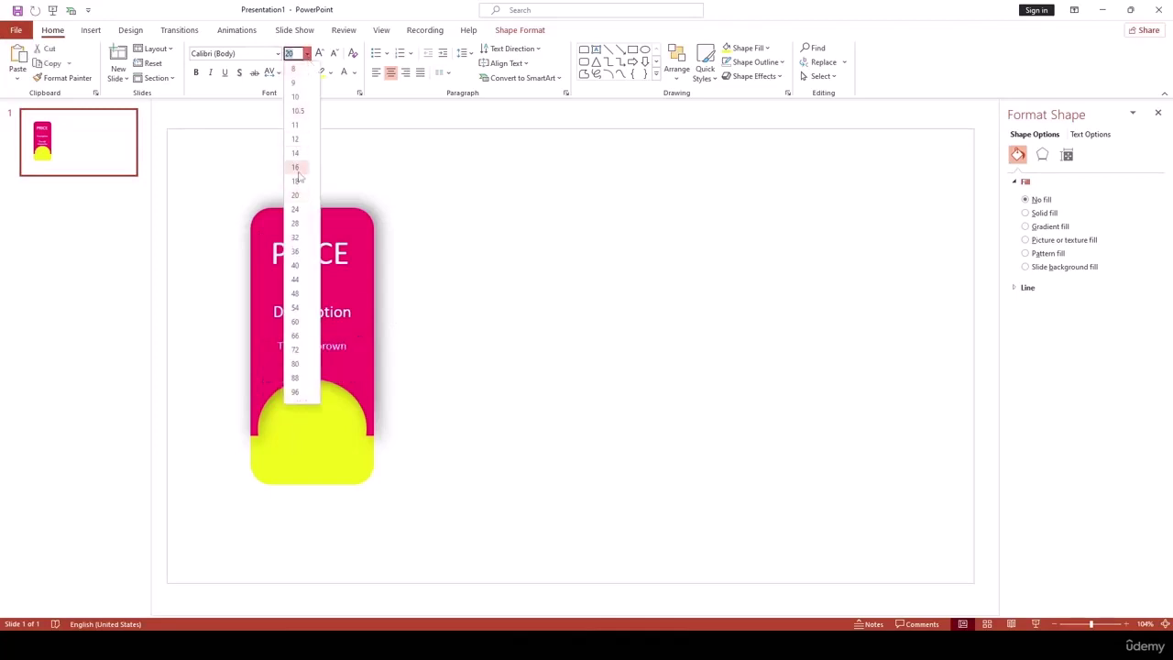
{"action": "left_click", "coordinate": [295, 169]}
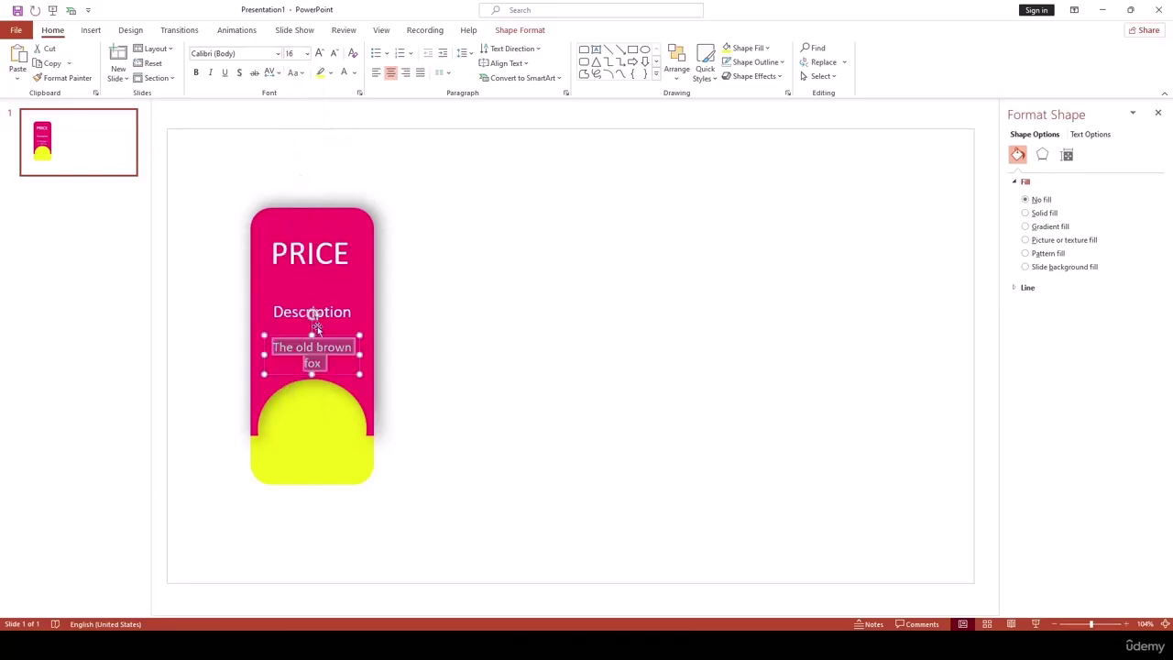
{"action": "left_click", "coordinate": [305, 363]}
{"action": "key", "text": "BackSpace"}
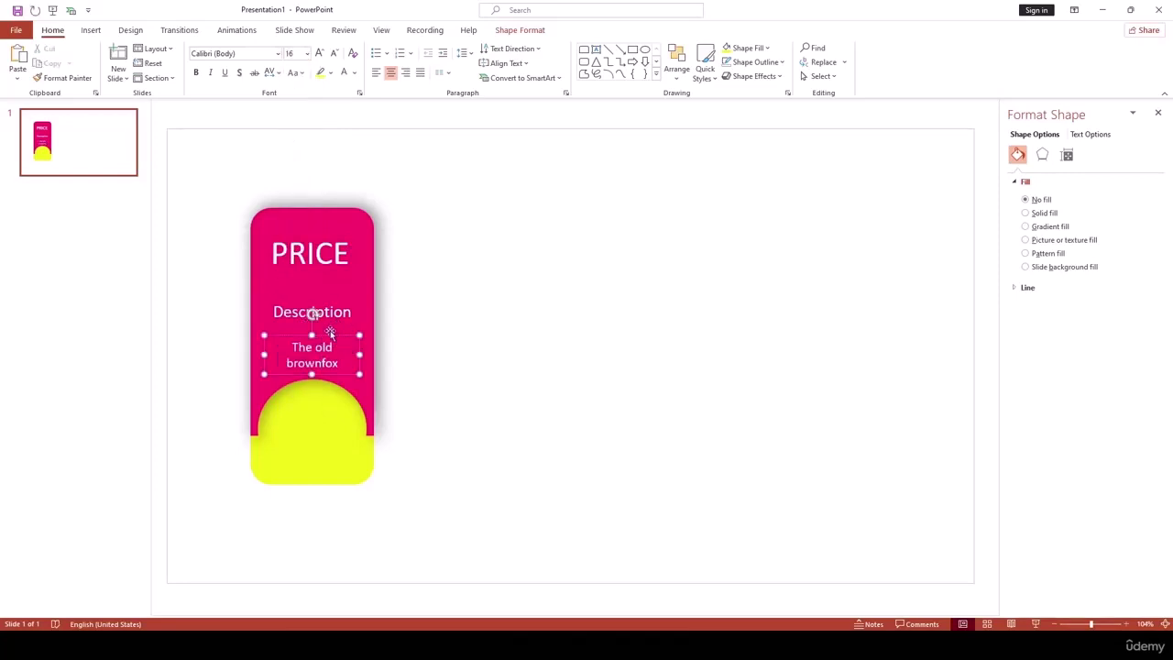
{"action": "left_click_drag", "start_coordinate": [321, 328], "coordinate": [329, 320]}
{"action": "left_click", "coordinate": [534, 244]}
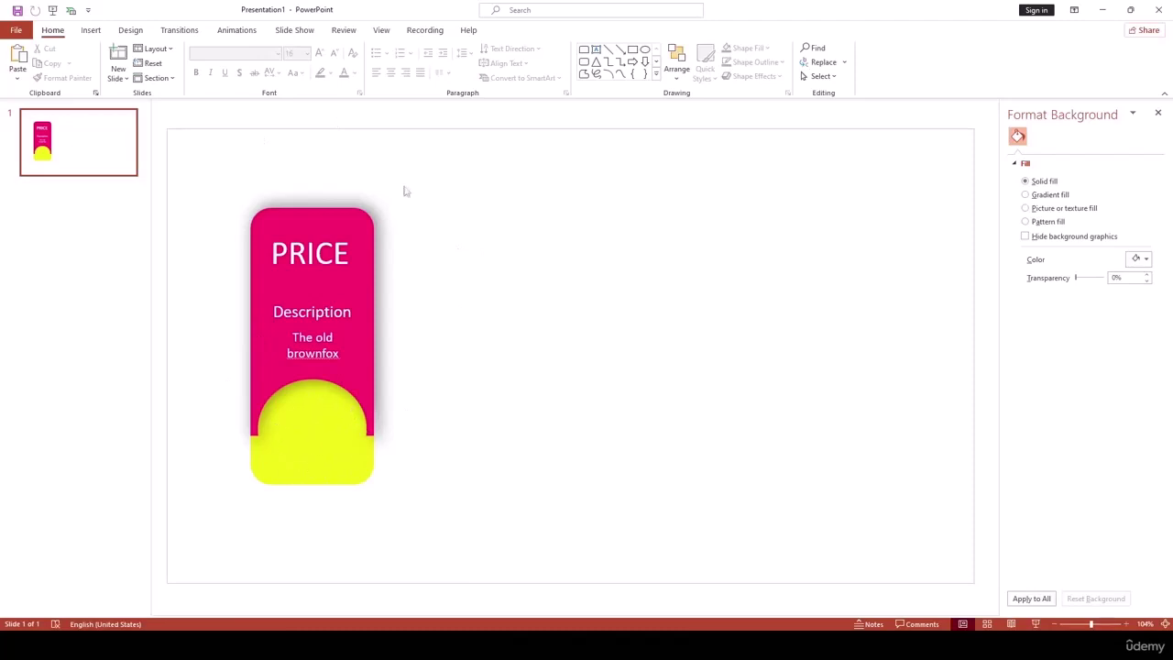
Insert the dollar sign icon and place it on the yellow area, scaled to about 1.1" by 1.1".
{"action": "left_click", "coordinate": [91, 31]}
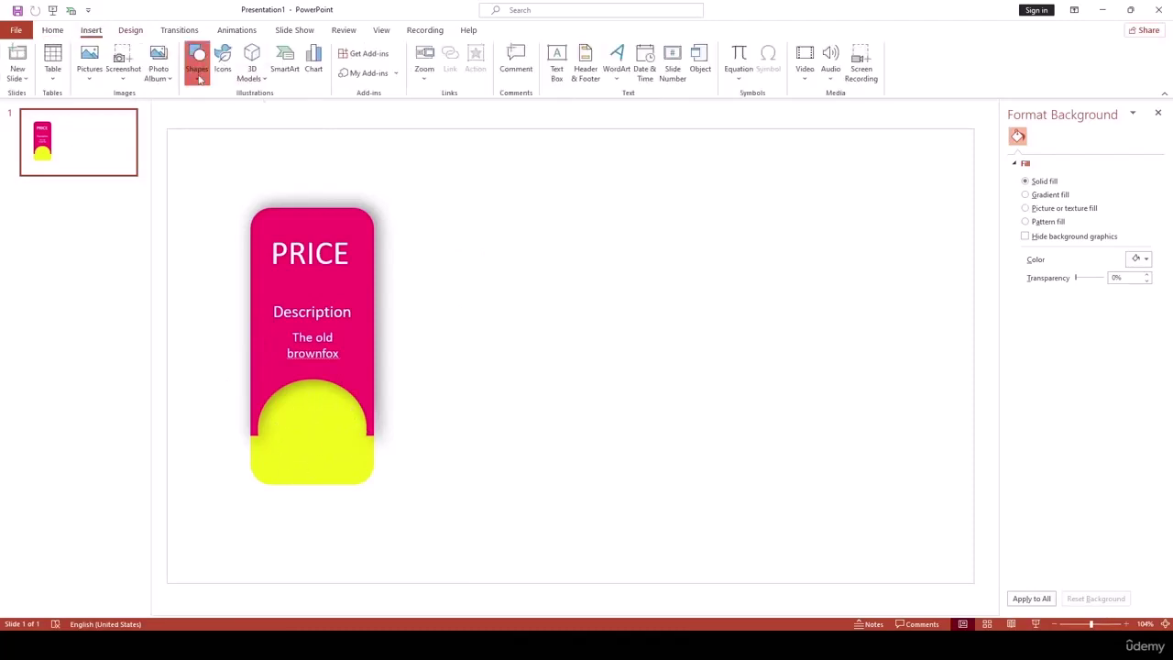
{"action": "left_click", "coordinate": [196, 66]}
{"action": "left_click", "coordinate": [224, 72]}
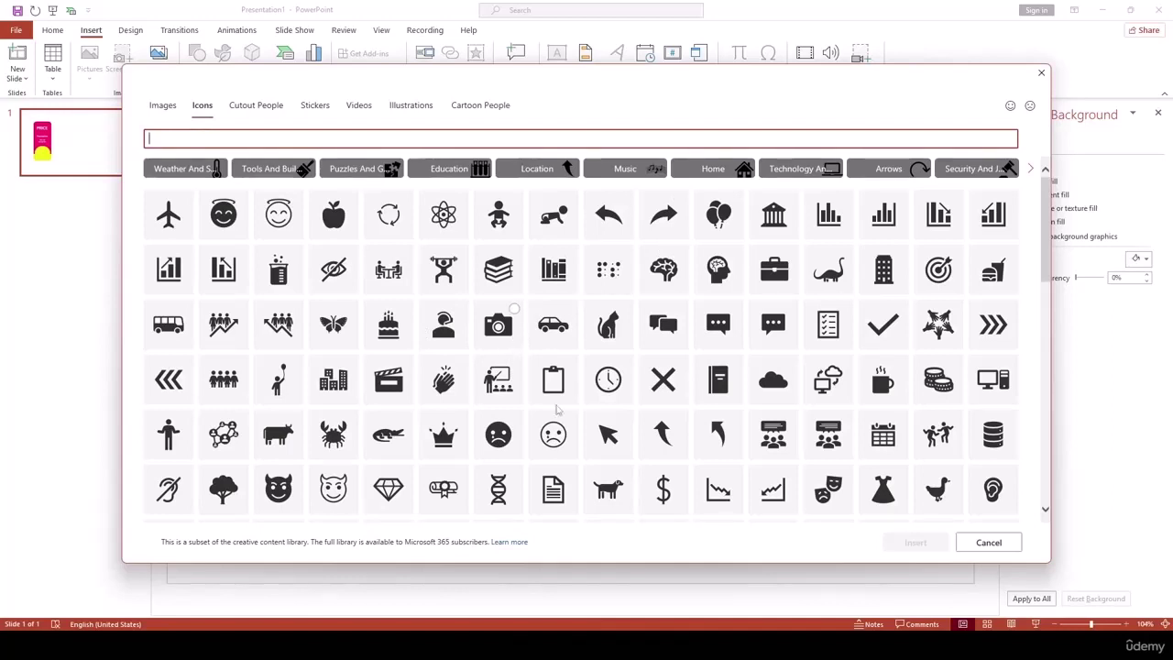
{"action": "left_click", "coordinate": [679, 478]}
{"action": "left_click", "coordinate": [679, 478]}
{"action": "left_click", "coordinate": [678, 475]}
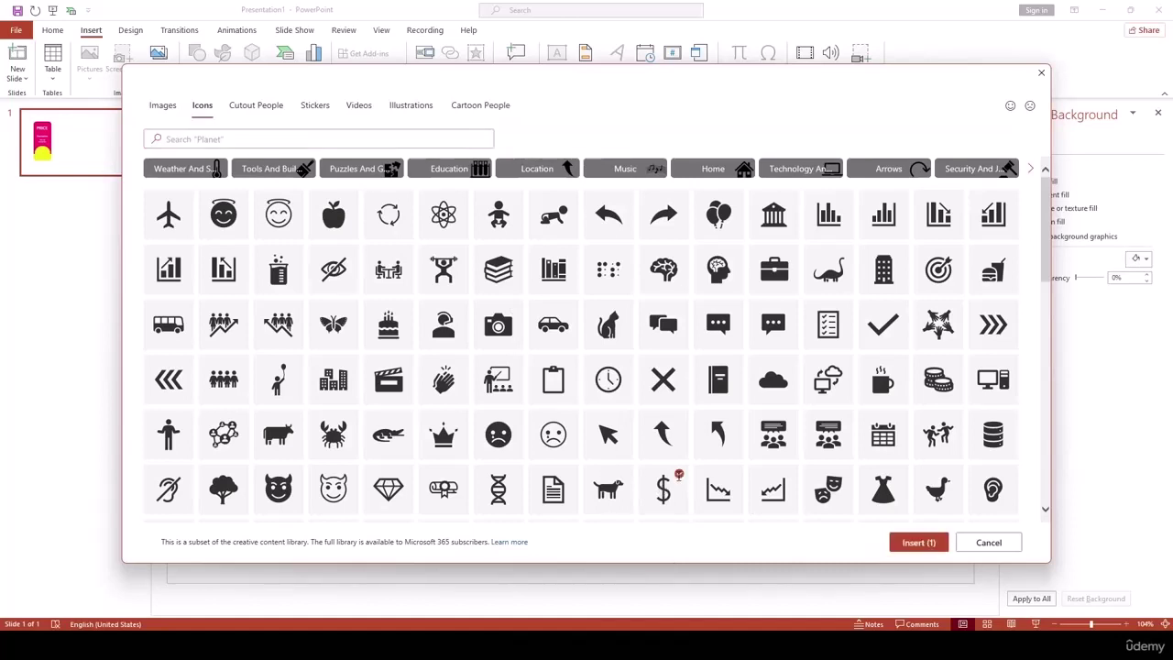
{"action": "left_click", "coordinate": [920, 544]}
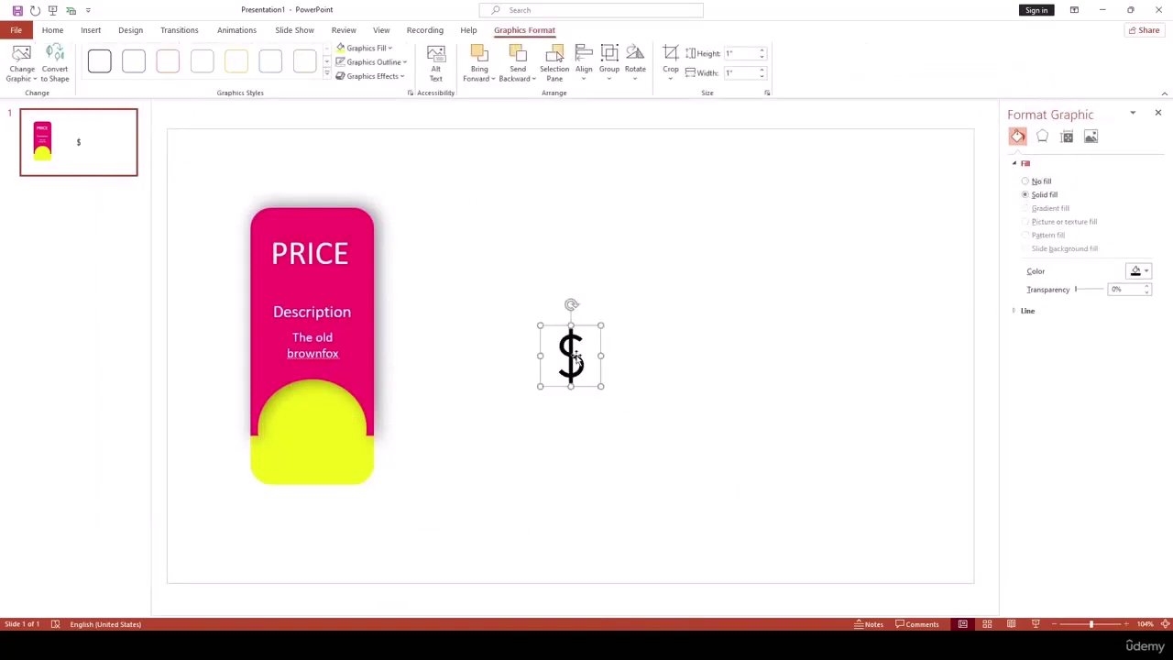
{"action": "left_click_drag", "start_coordinate": [574, 355], "coordinate": [349, 468]}
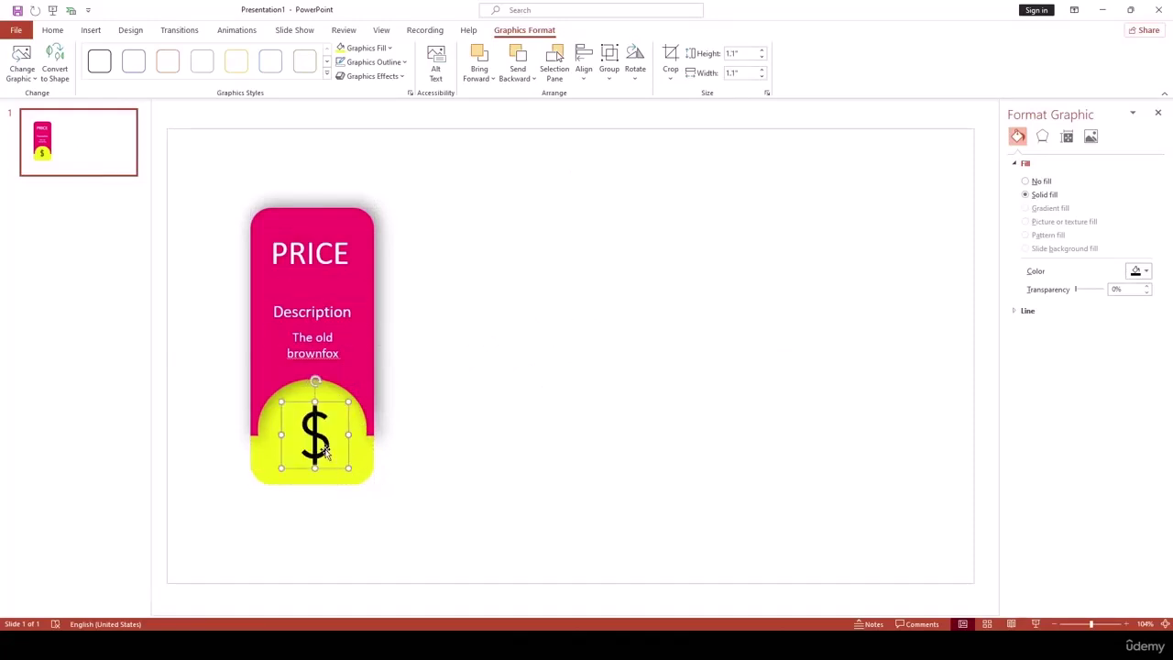
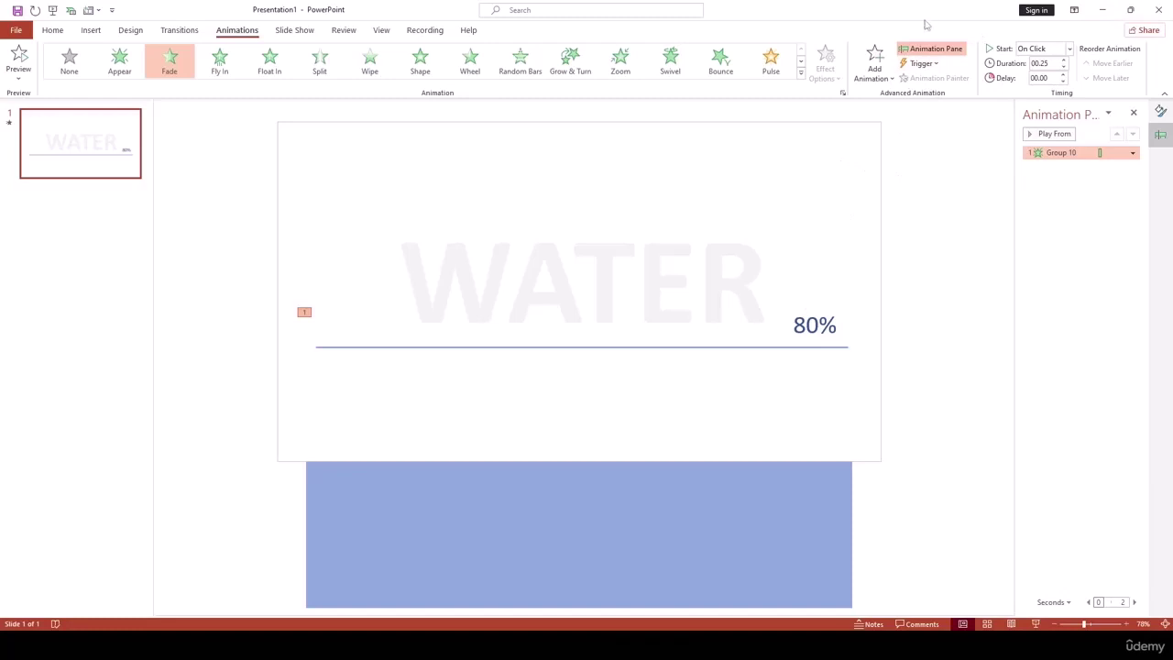
Add a straight downward Lines motion path as a second animation on the grouped 80% label and line.
{"action": "left_click", "coordinate": [874, 62]}
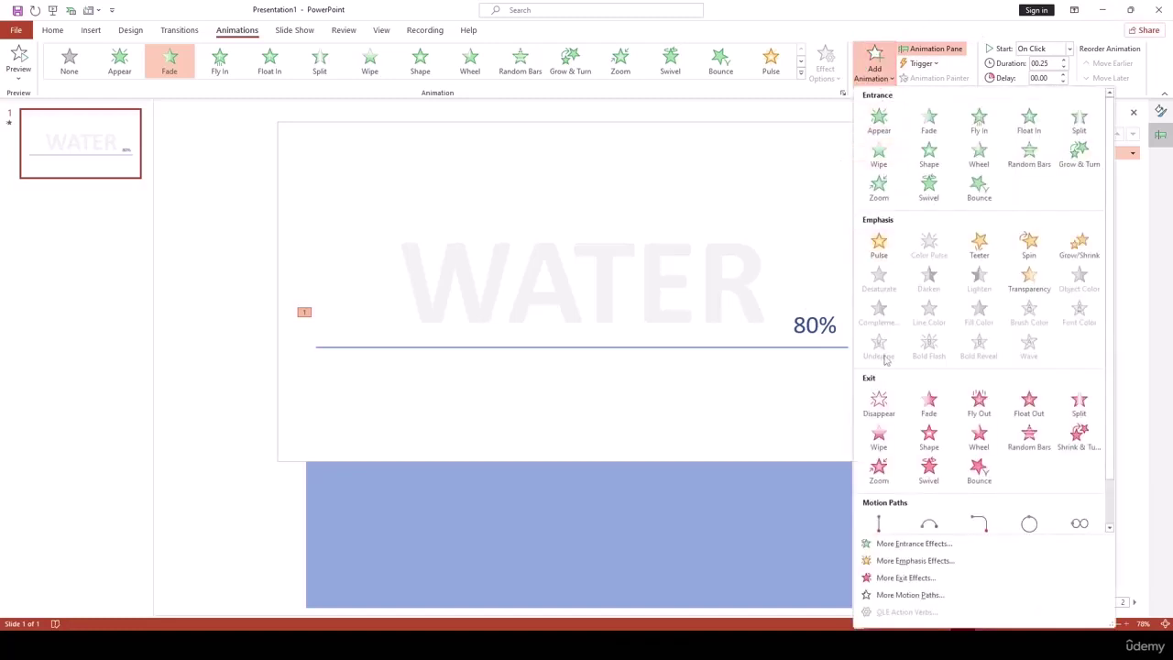
{"action": "left_click", "coordinate": [877, 523]}
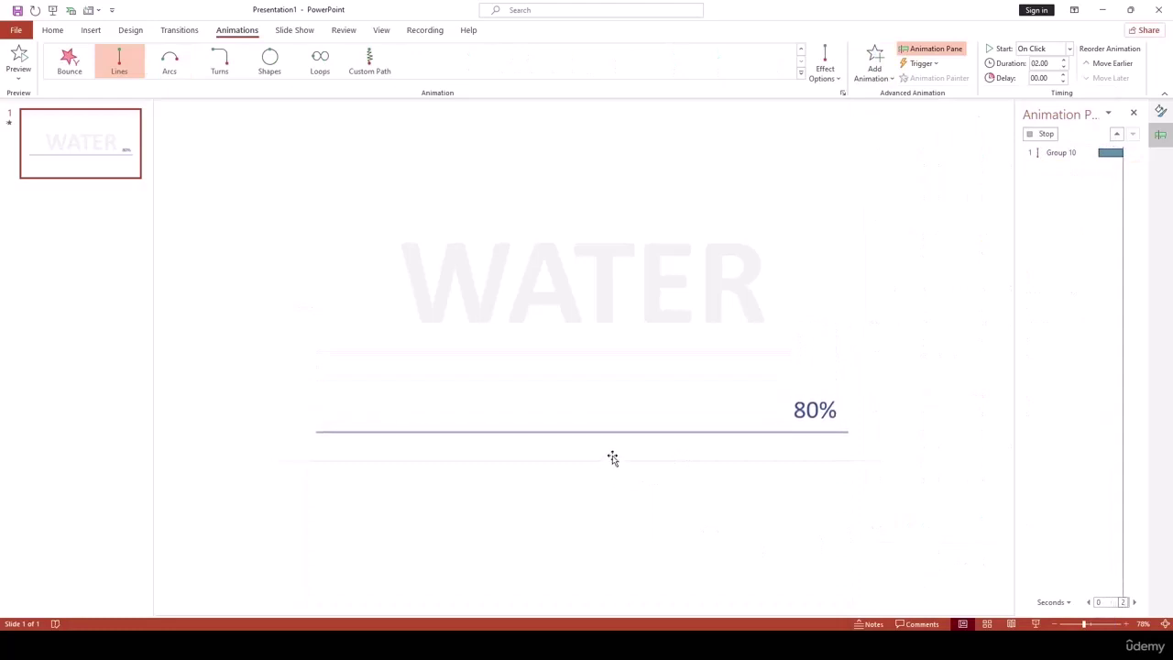
{"action": "left_click", "coordinate": [596, 323]}
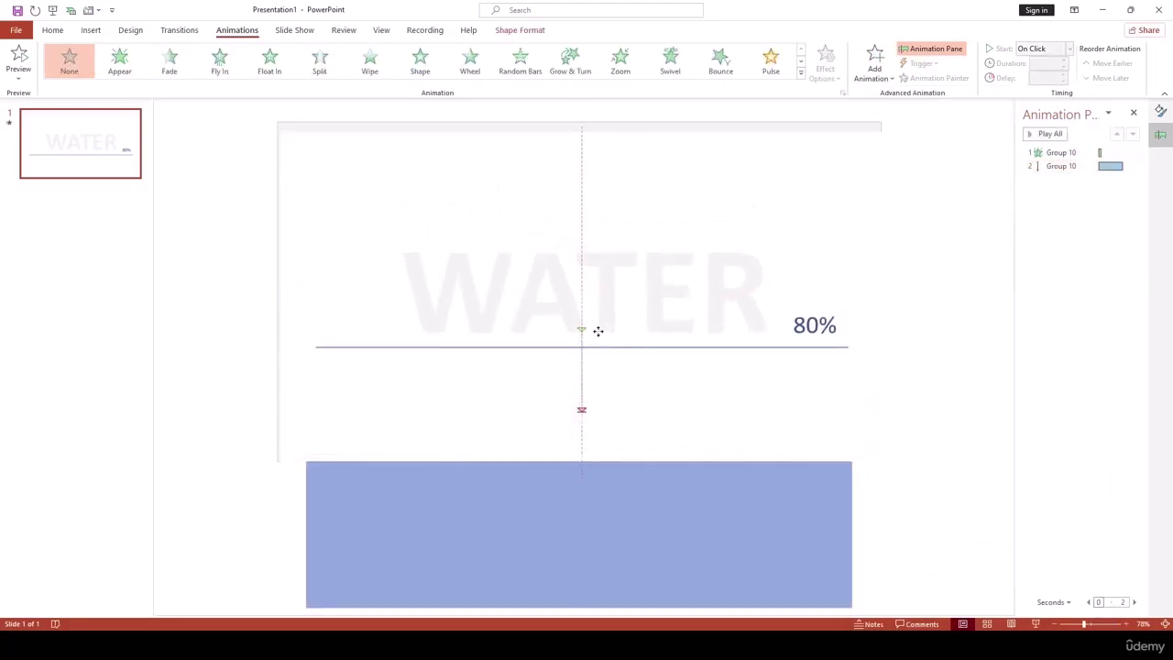
{"action": "left_click", "coordinate": [615, 360]}
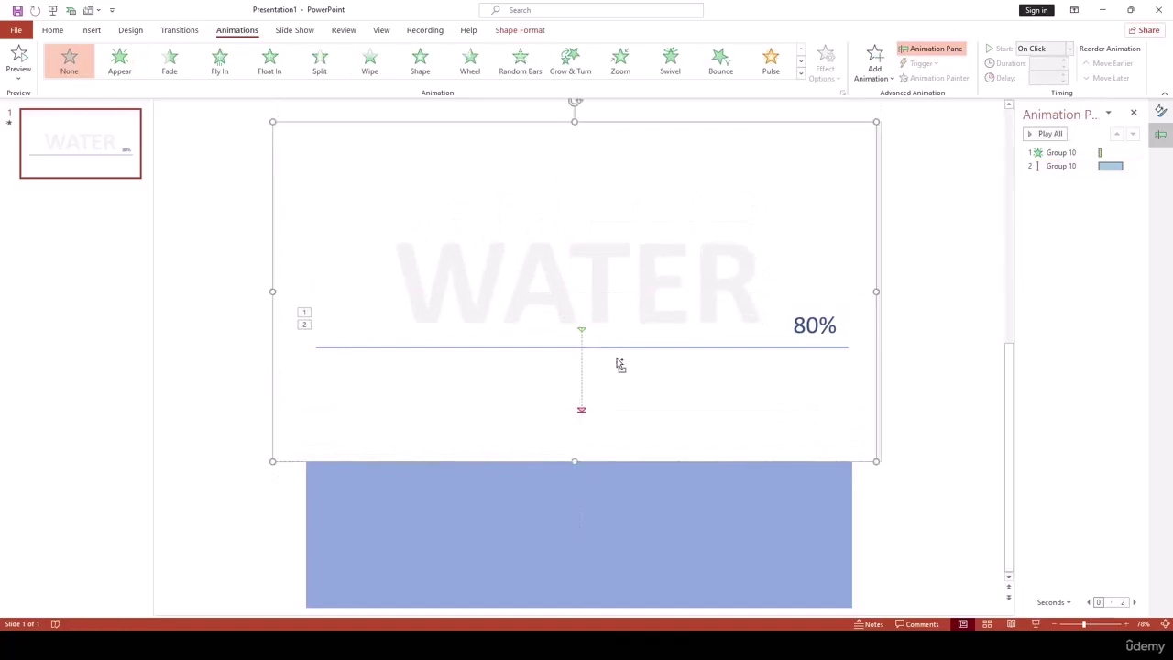
Add the straight Lines motion path again as the second animation on the grouped 80% label and line.
{"action": "left_click", "coordinate": [632, 348]}
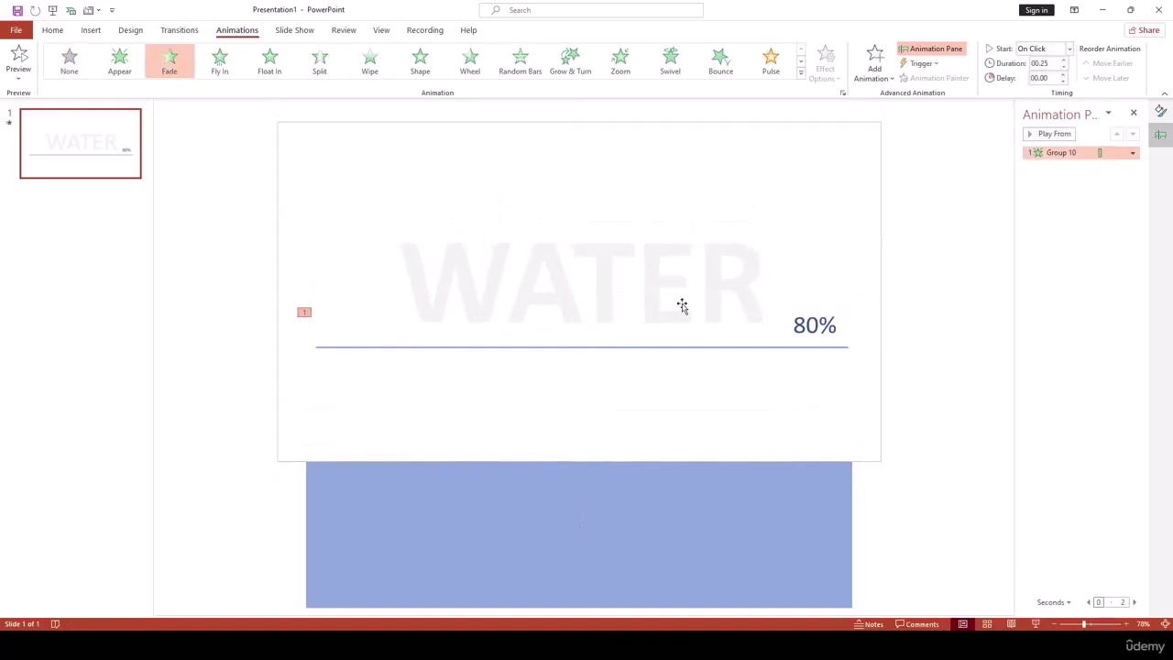
{"action": "left_click", "coordinate": [875, 62]}
{"action": "left_click", "coordinate": [861, 529]}
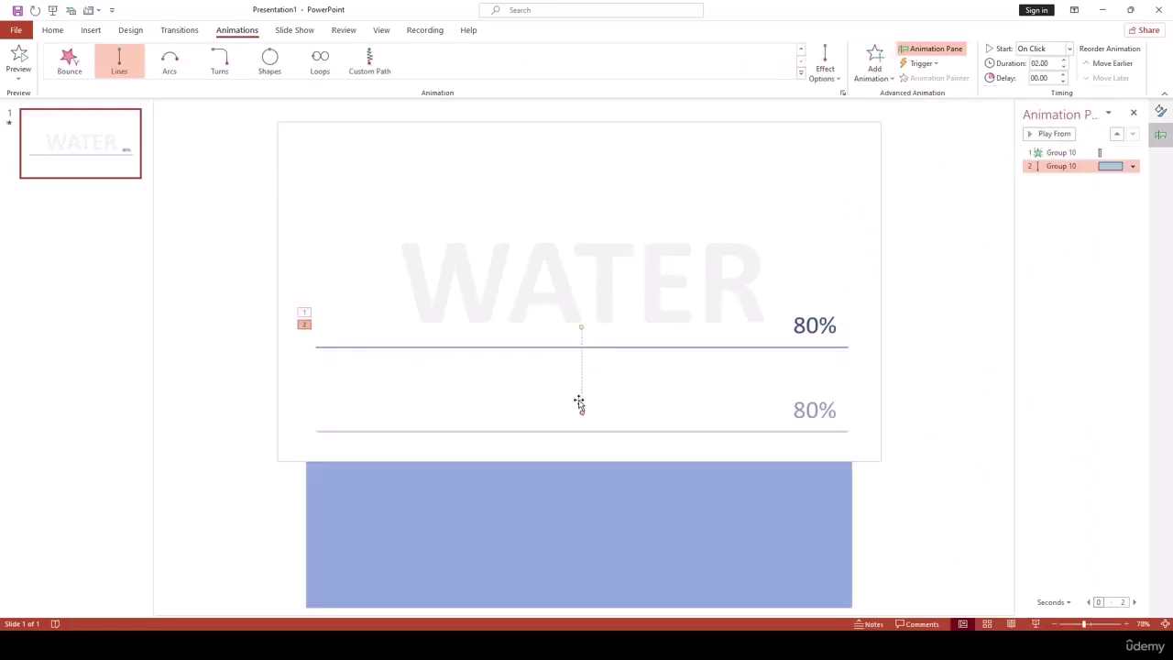
Try moving the 80% group's motion path to start above the WATER text, and preview the animation.
{"action": "left_click", "coordinate": [580, 394]}
{"action": "left_click_drag", "start_coordinate": [576, 395], "coordinate": [579, 372]}
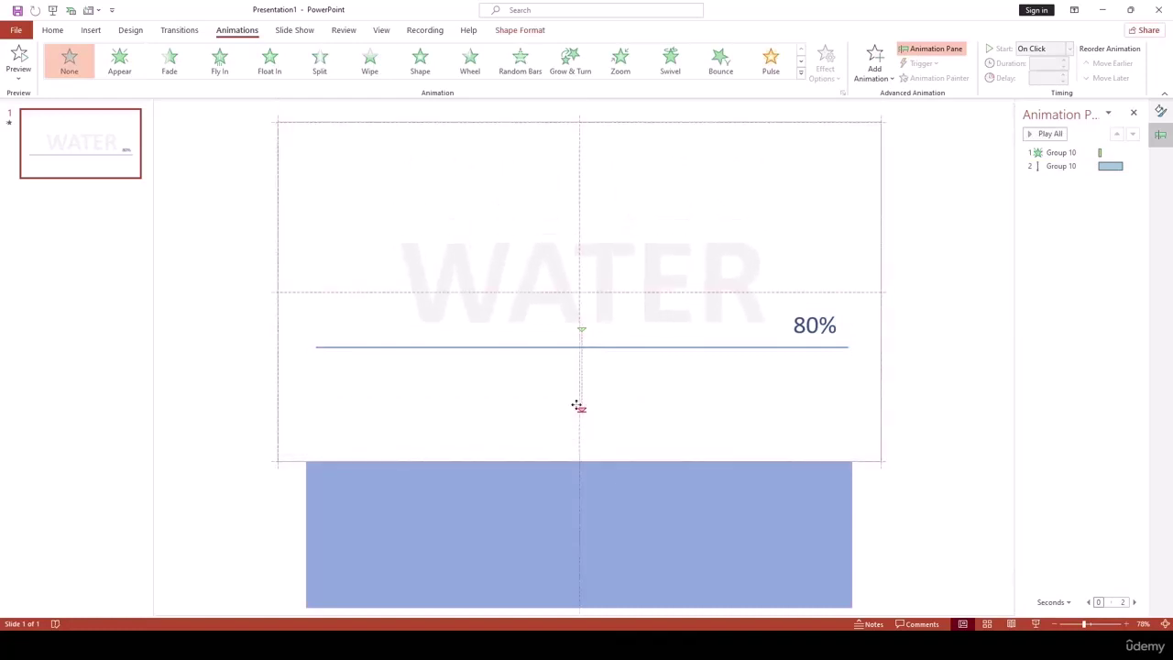
{"action": "left_click", "coordinate": [581, 328]}
{"action": "left_click_drag", "start_coordinate": [593, 294], "coordinate": [580, 178]}
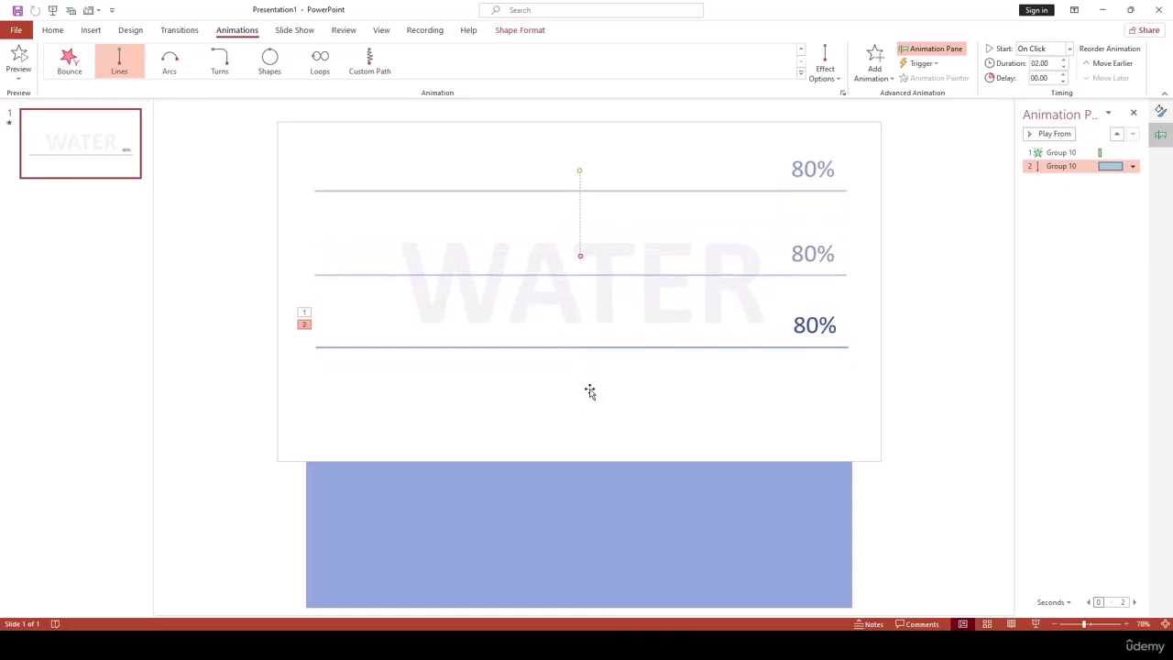
{"action": "left_click", "coordinate": [1041, 134]}
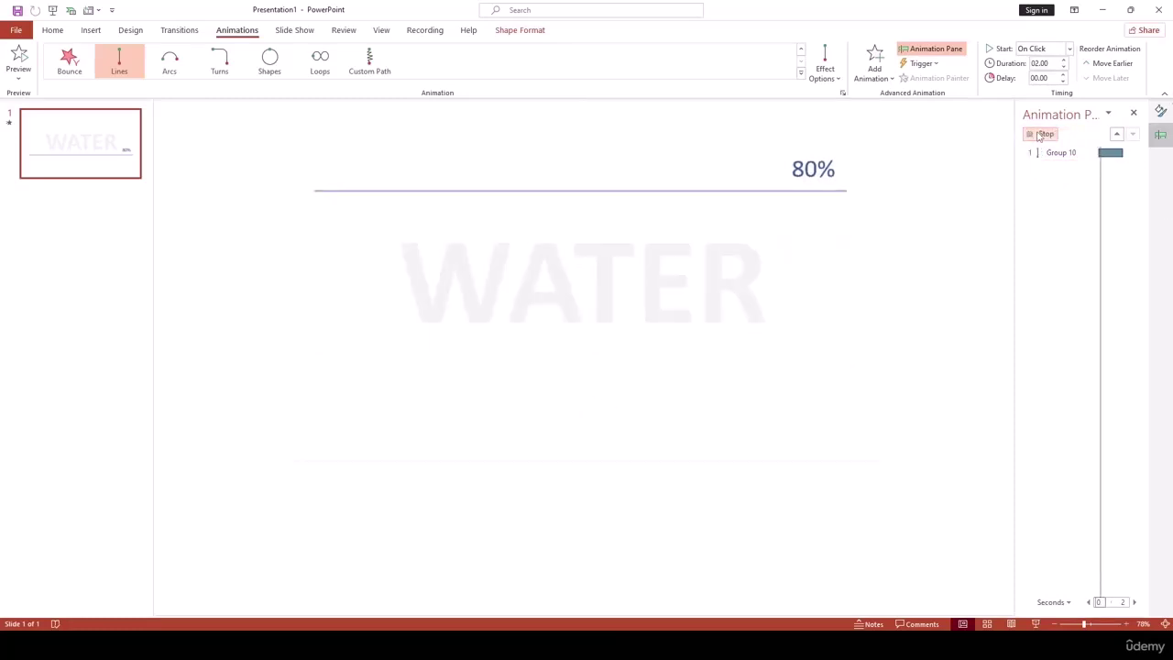
{"action": "left_click", "coordinate": [1041, 134]}
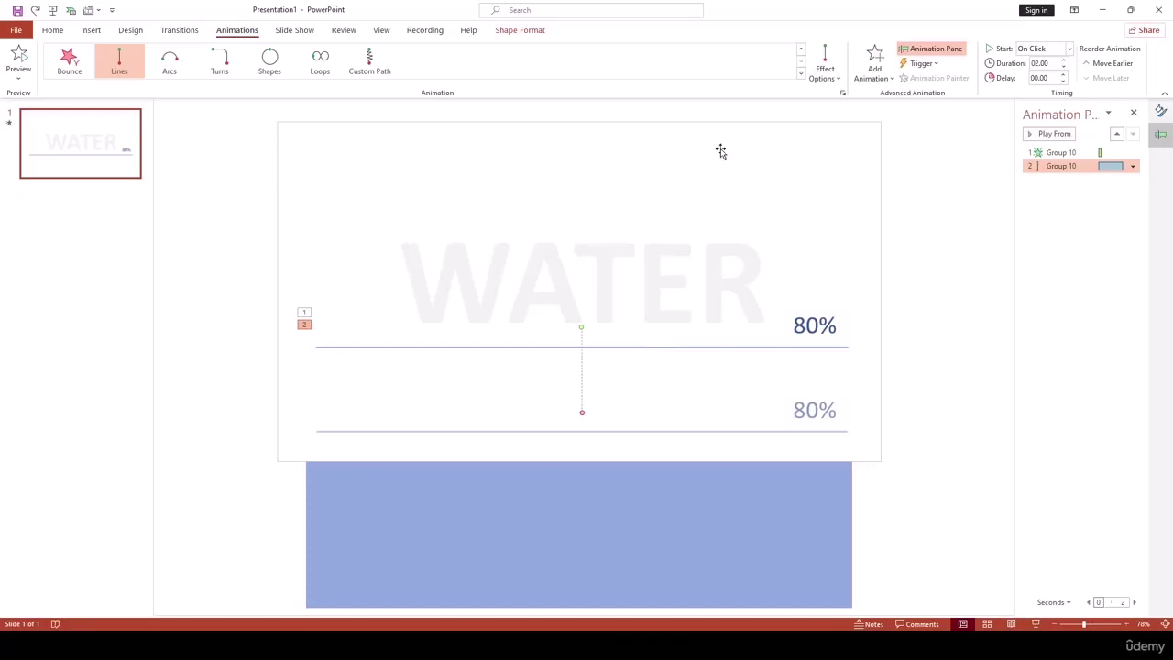
Set the 80% group's motion path direction to Up, starting After Previous with a duration of 1.75 seconds.
{"action": "left_click", "coordinate": [825, 74]}
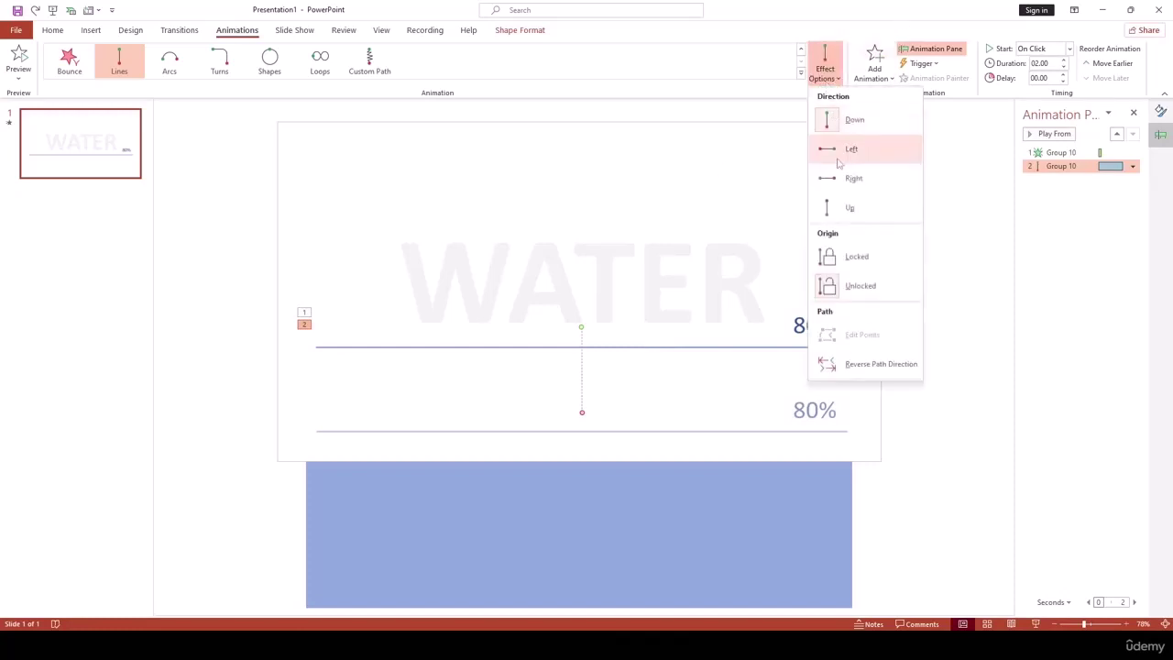
{"action": "left_click", "coordinate": [835, 203]}
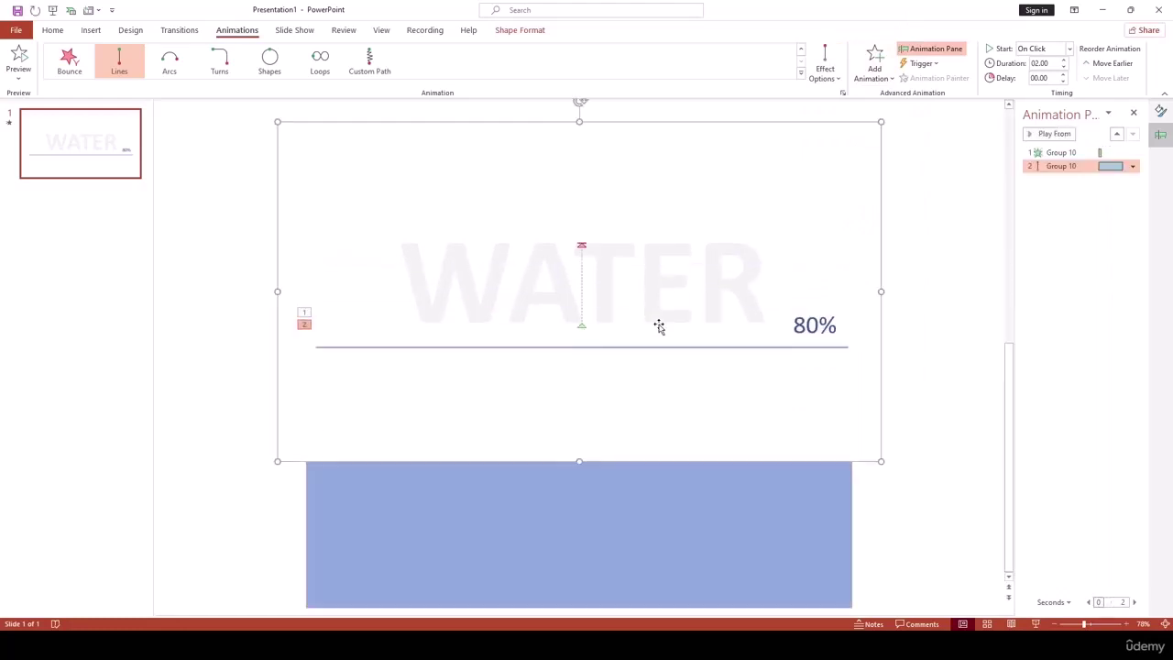
{"action": "left_click", "coordinate": [1035, 53]}
{"action": "left_click", "coordinate": [1038, 99]}
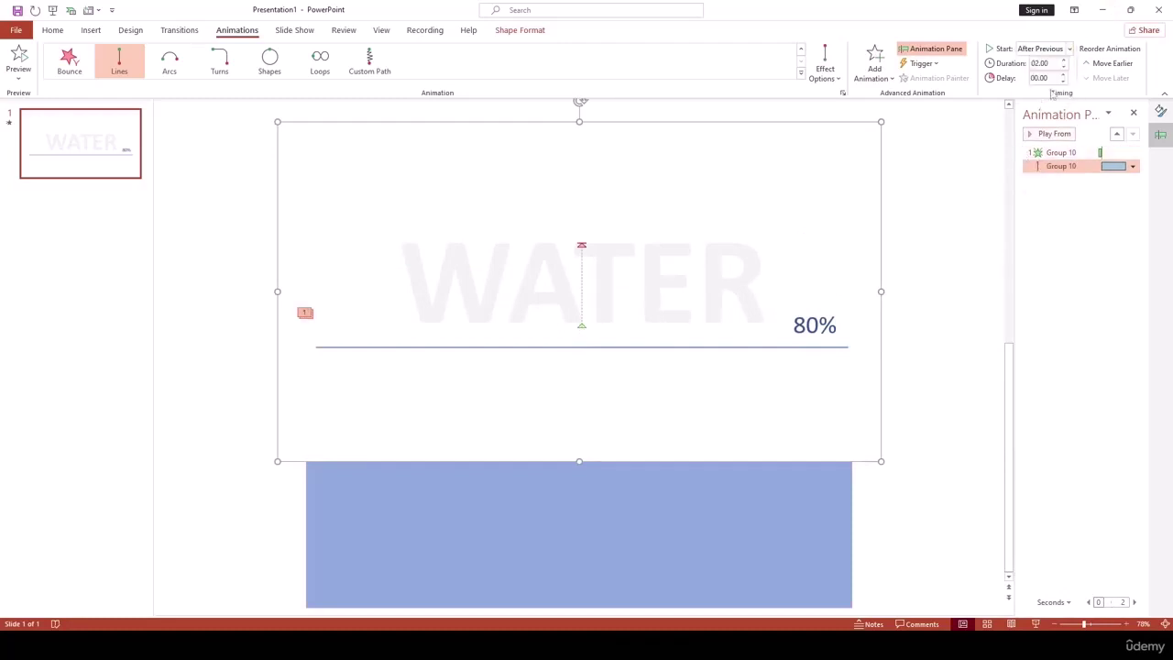
{"action": "left_click", "coordinate": [1057, 66]}
{"action": "left_click", "coordinate": [1063, 70]}
Set the 80% group's motion path to a smooth end of 1.75 sec and a smooth start of 0 sec.
{"action": "left_click", "coordinate": [1133, 166]}
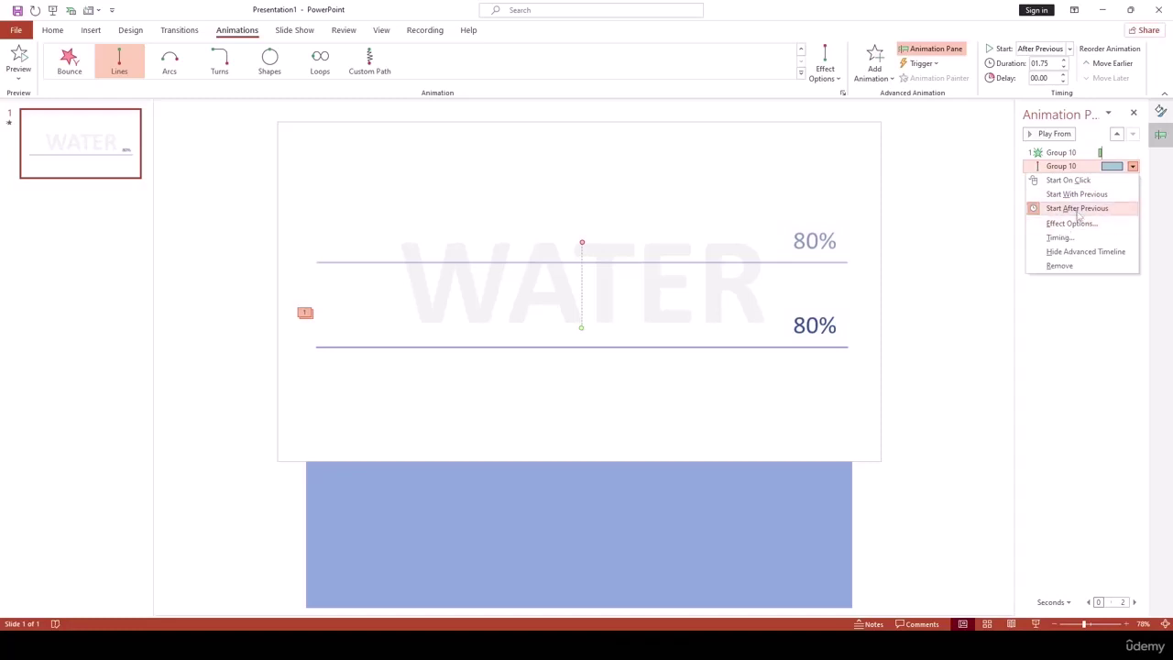
{"action": "left_click", "coordinate": [1072, 224]}
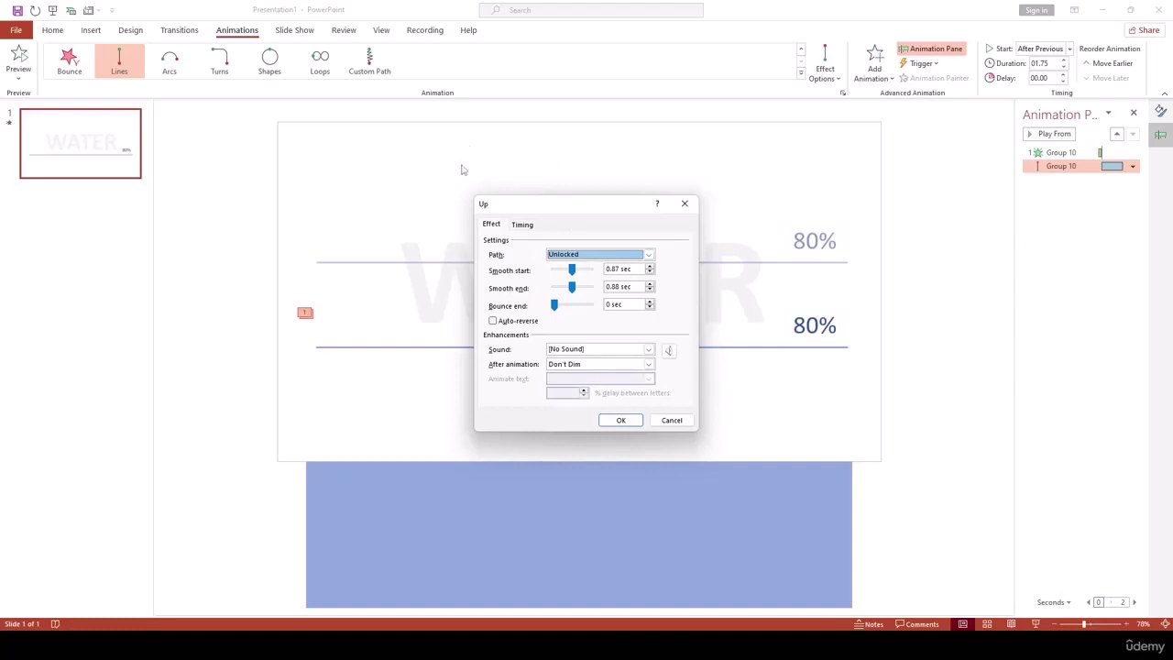
{"action": "left_click_drag", "start_coordinate": [571, 288], "coordinate": [592, 288]}
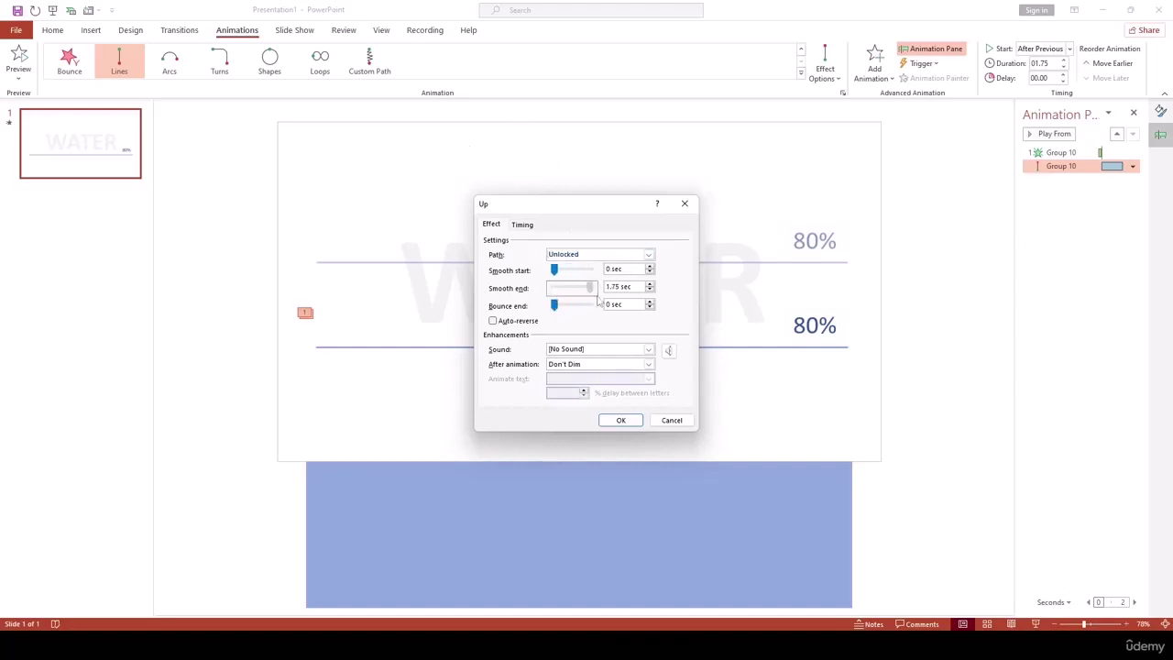
{"action": "left_click", "coordinate": [620, 420]}
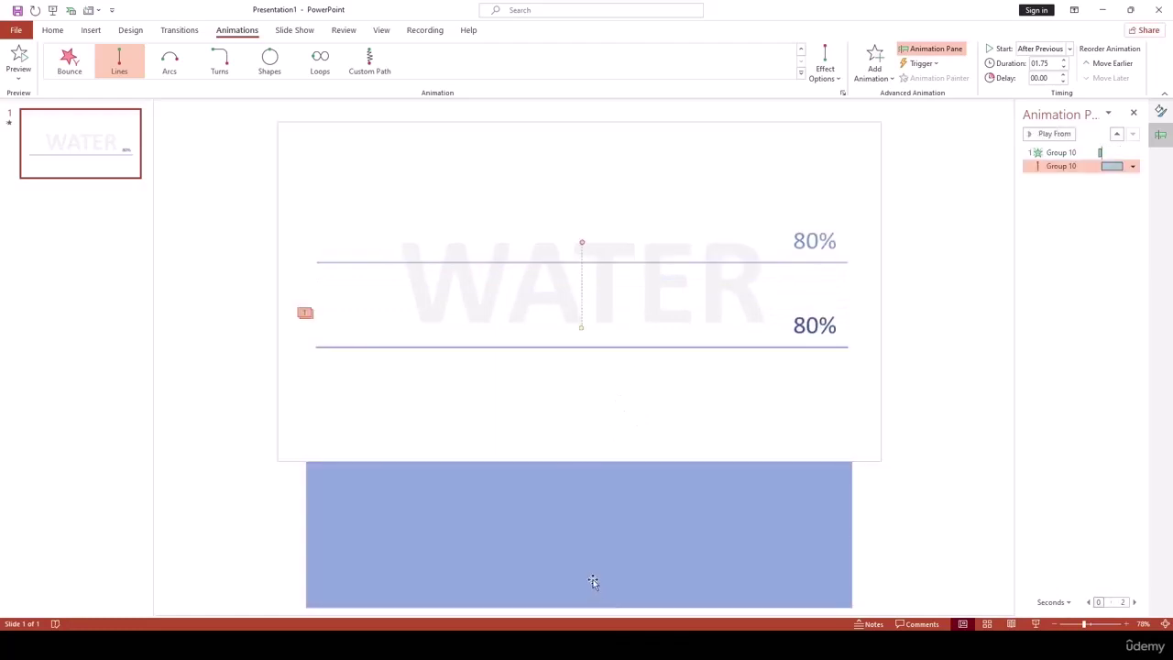
Add a Lines motion path going Up to the blue rectangle, with a duration of 1.75 seconds.
{"action": "left_click", "coordinate": [594, 574]}
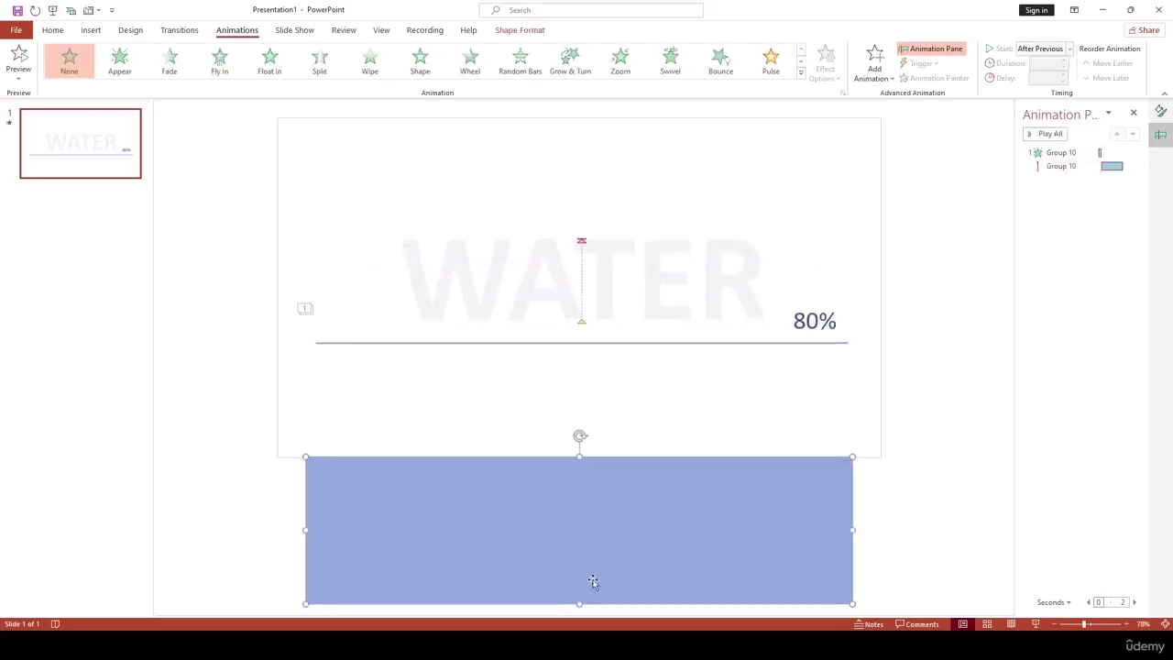
{"action": "left_click", "coordinate": [874, 63]}
{"action": "left_click", "coordinate": [872, 524]}
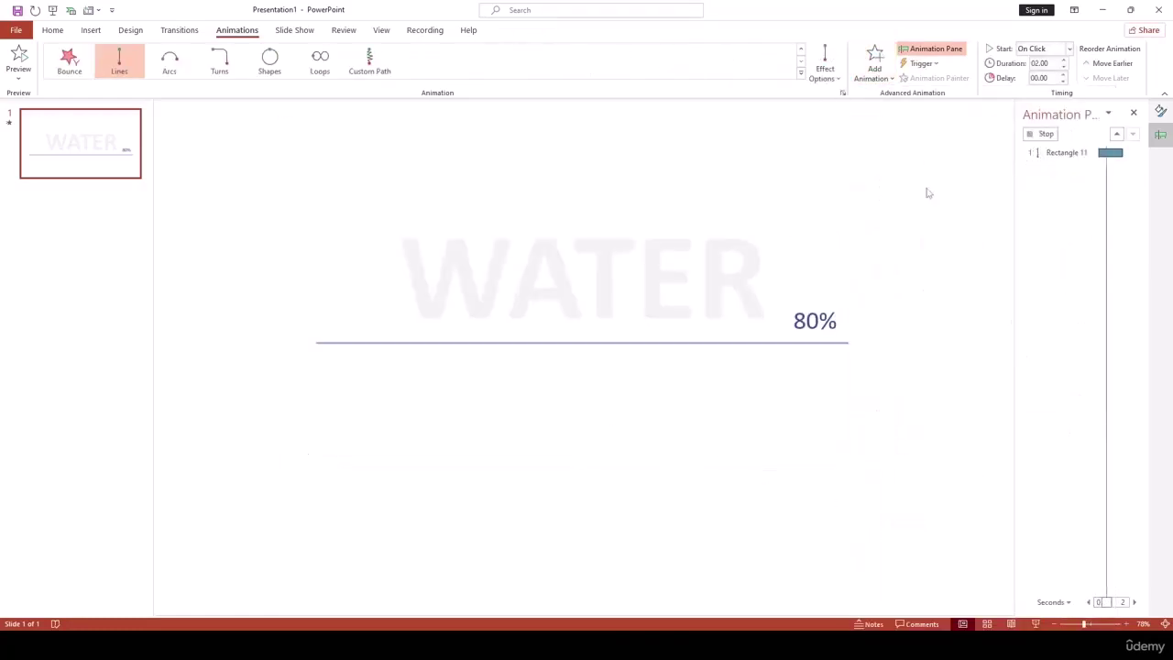
{"action": "left_click", "coordinate": [825, 64]}
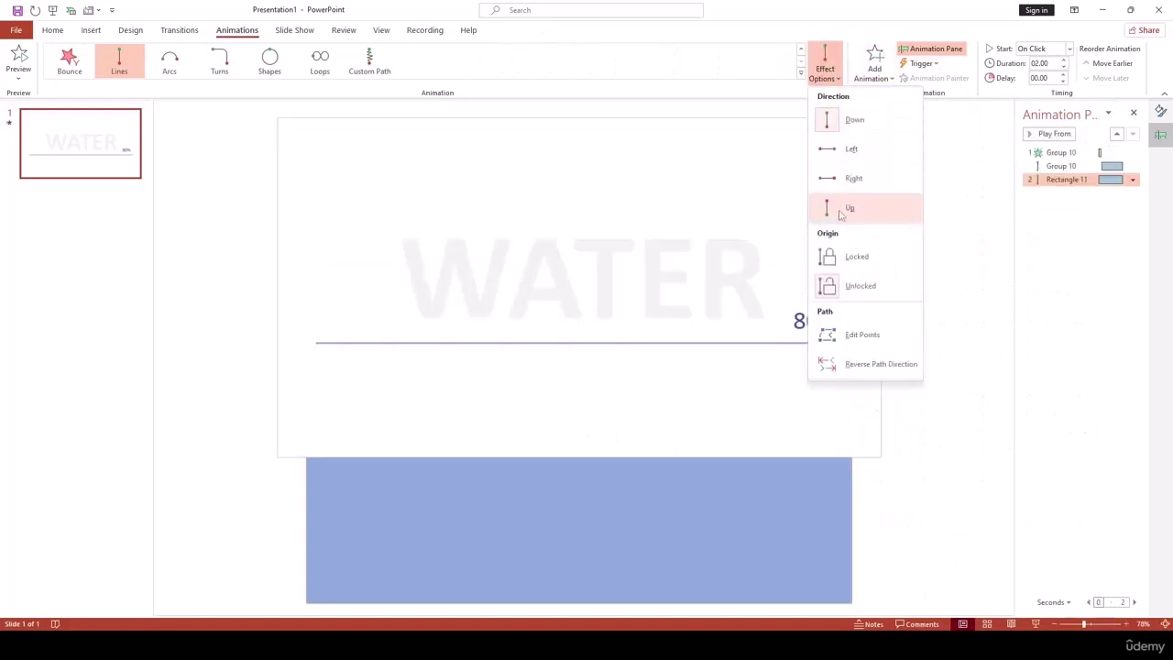
{"action": "left_click", "coordinate": [839, 212]}
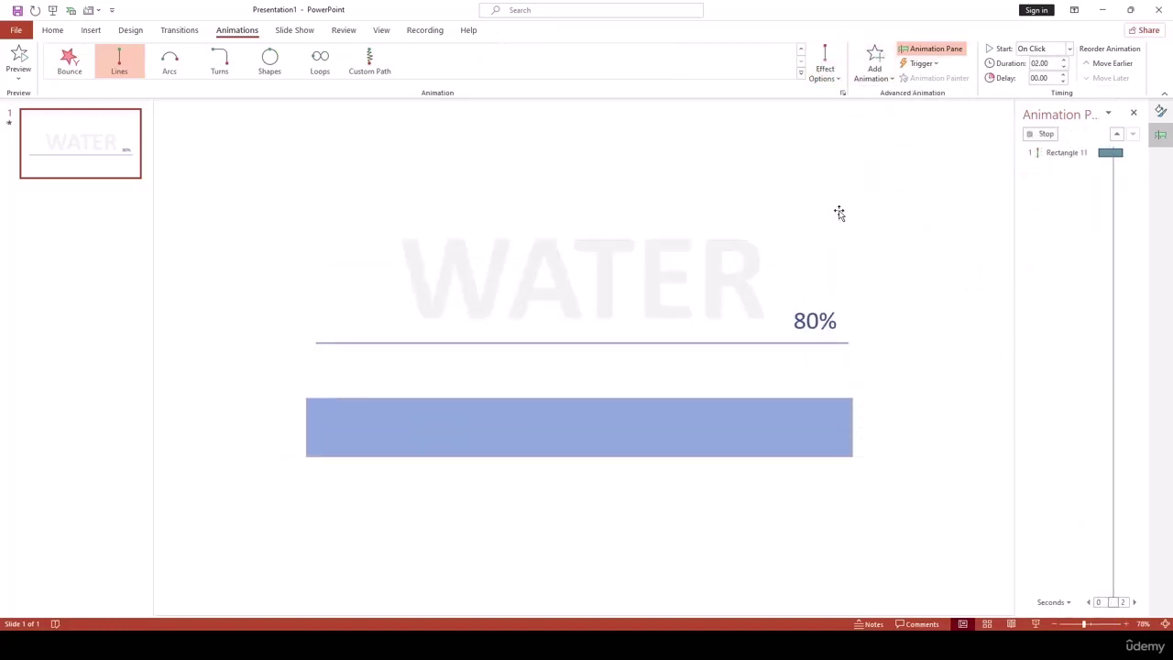
{"action": "left_click", "coordinate": [1063, 68]}
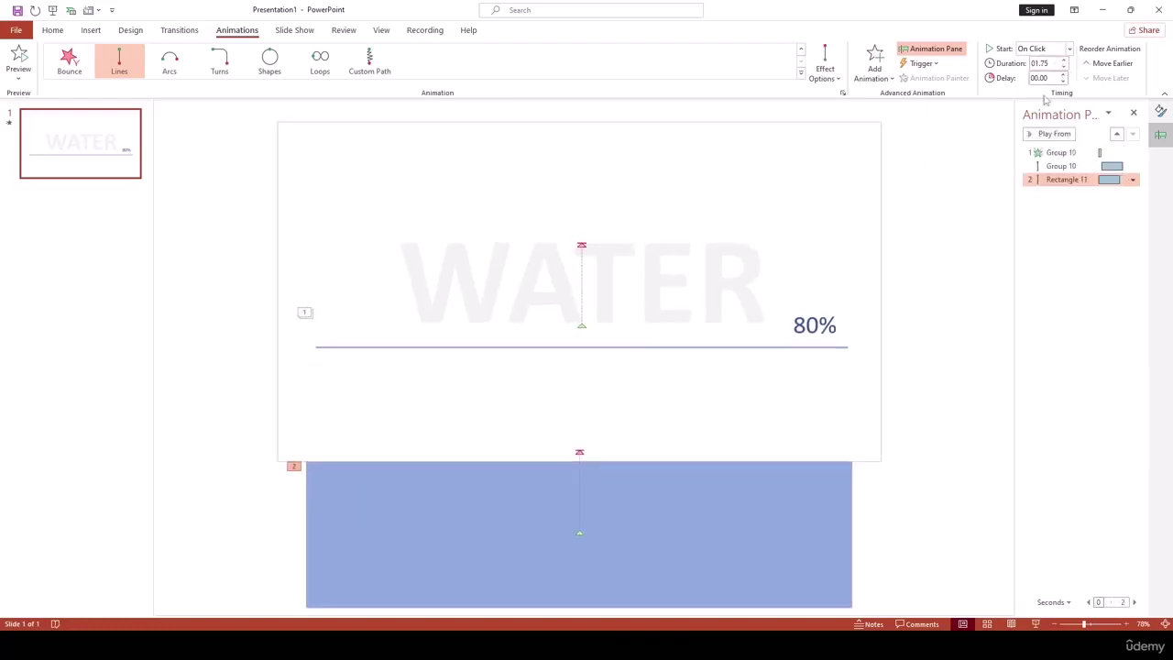
Set the blue rectangle's motion path to a smooth end of 1.75 sec and a smooth start of 0 sec.
{"action": "left_click", "coordinate": [1133, 180]}
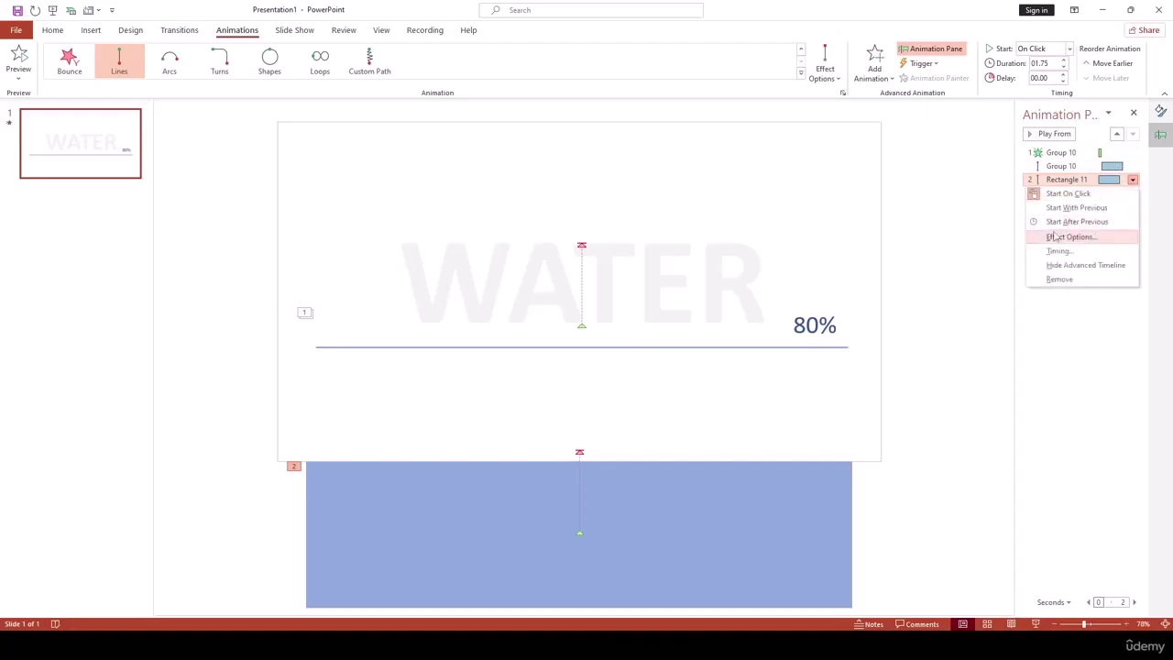
{"action": "left_click", "coordinate": [1071, 237]}
{"action": "left_click_drag", "start_coordinate": [575, 290], "coordinate": [590, 288]}
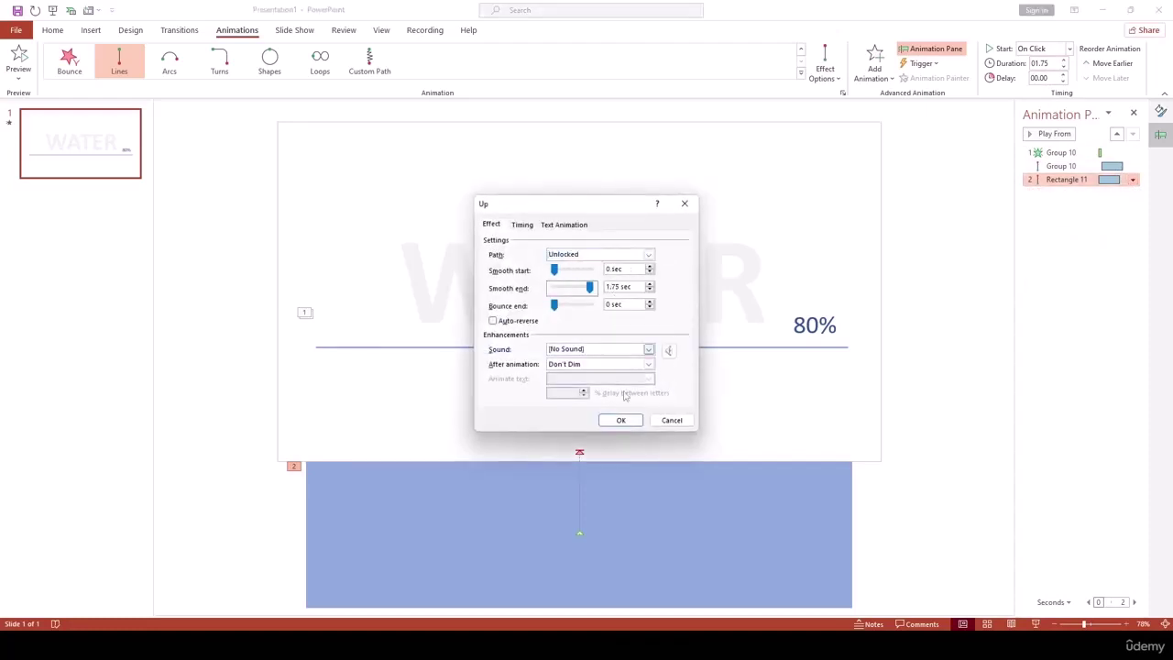
{"action": "left_click", "coordinate": [620, 419]}
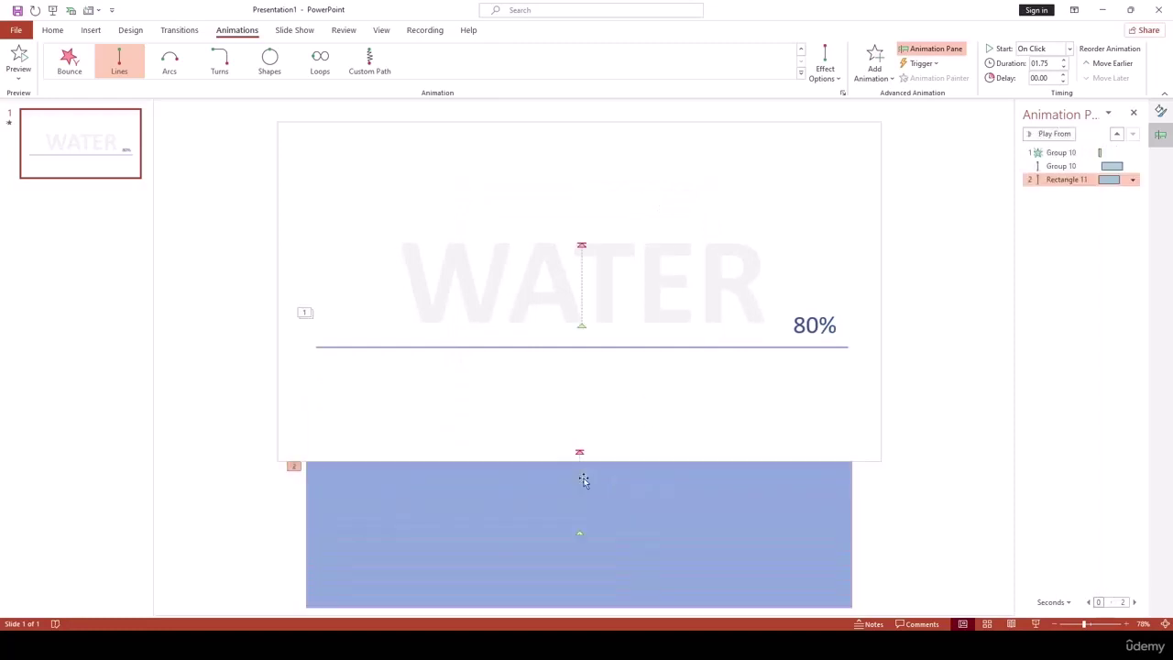
Move the blue rectangle up so its top edge sits just below the 80% line, and preview its motion.
{"action": "left_click_drag", "start_coordinate": [582, 491], "coordinate": [584, 351]}
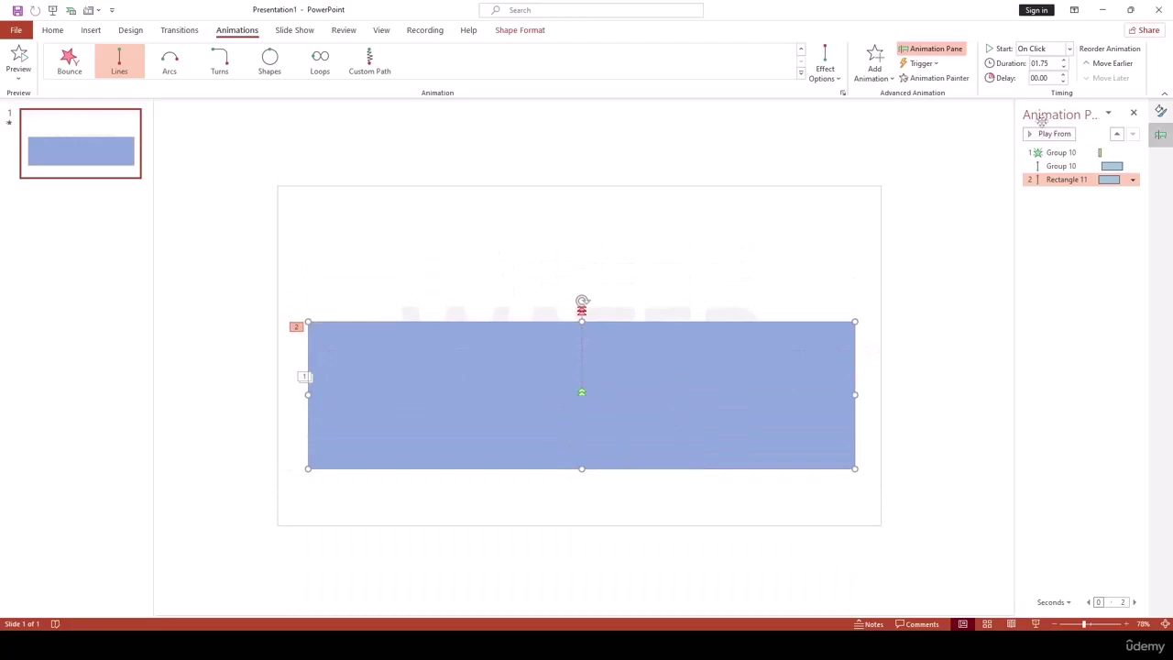
{"action": "left_click", "coordinate": [1047, 135]}
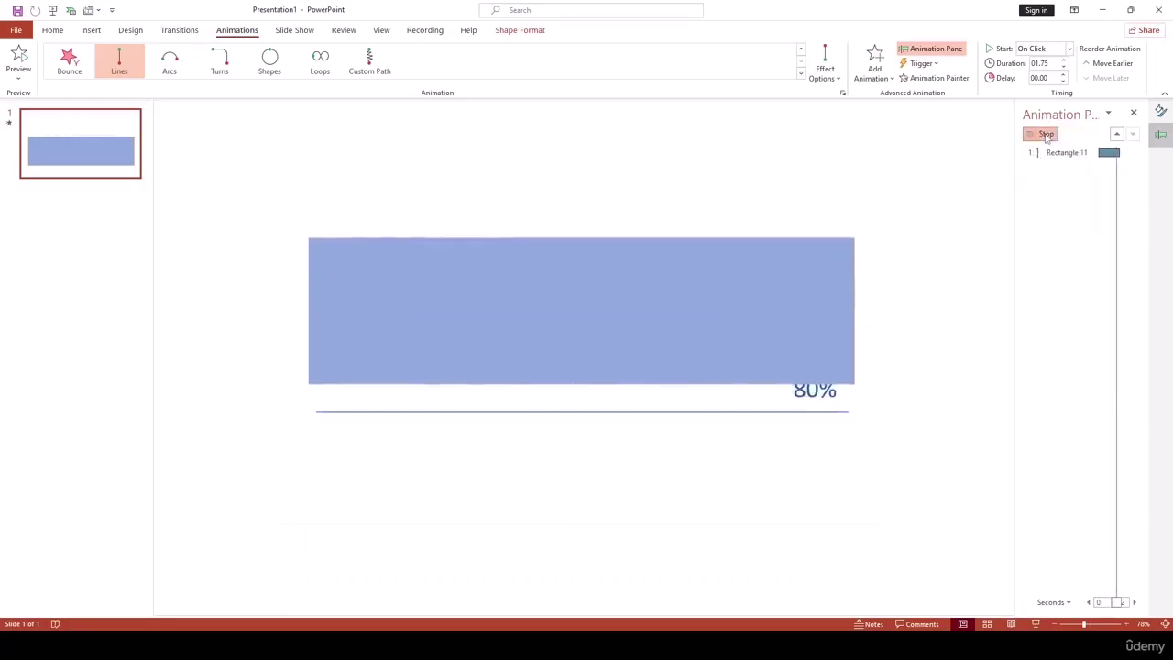
{"action": "left_click_drag", "start_coordinate": [629, 385], "coordinate": [630, 470]}
{"action": "left_click", "coordinate": [1044, 134]}
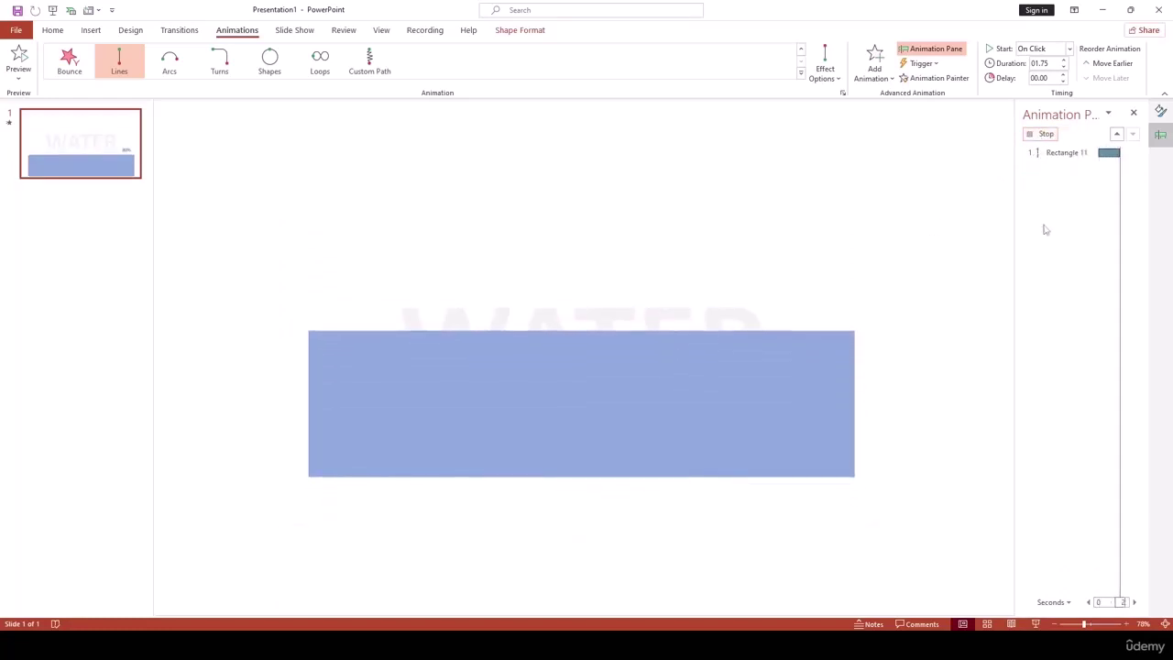
Send the blue rectangle to the back, behind the WATER cutout, and preview its motion.
{"action": "right_click", "coordinate": [633, 500]}
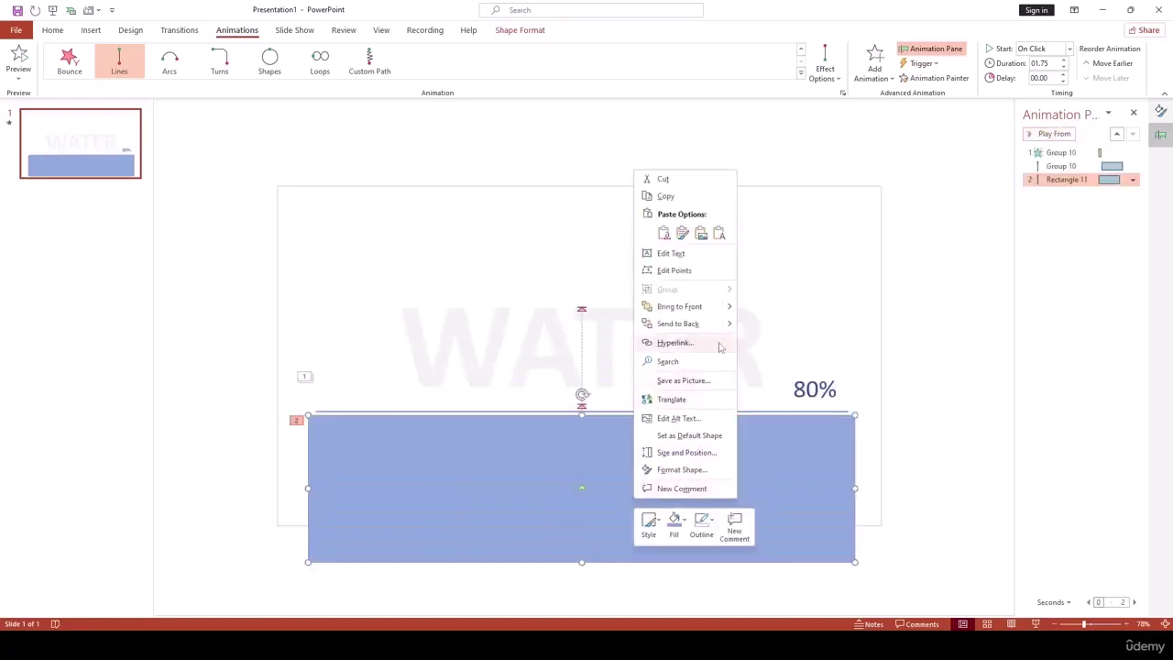
{"action": "left_click", "coordinate": [762, 325]}
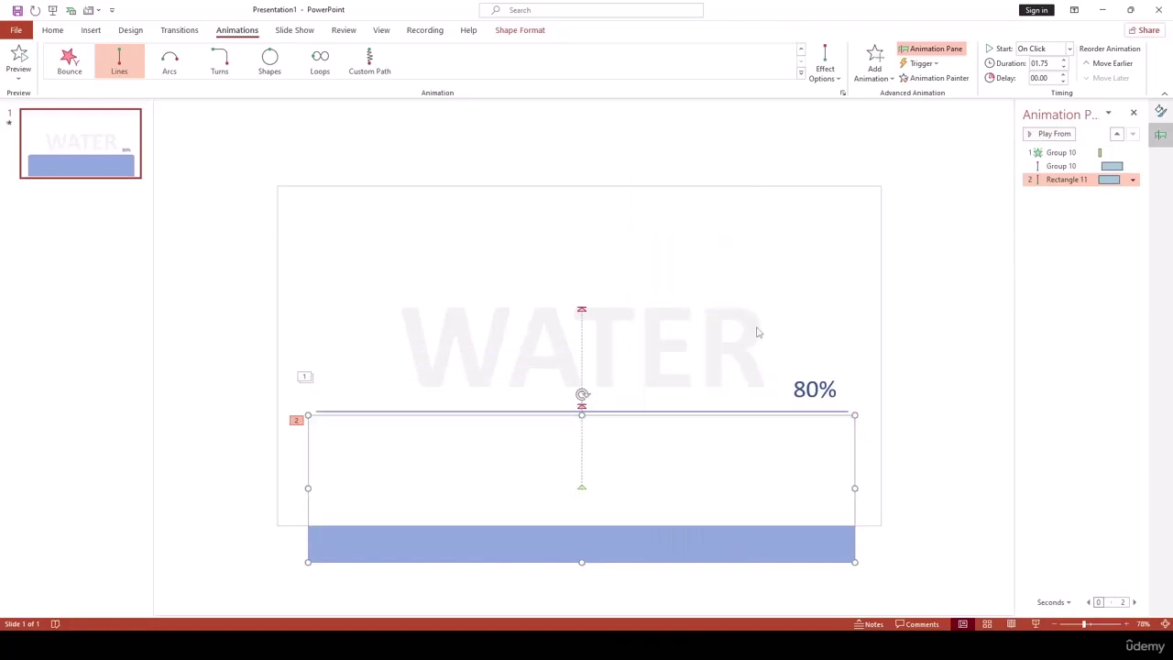
{"action": "left_click", "coordinate": [1054, 134]}
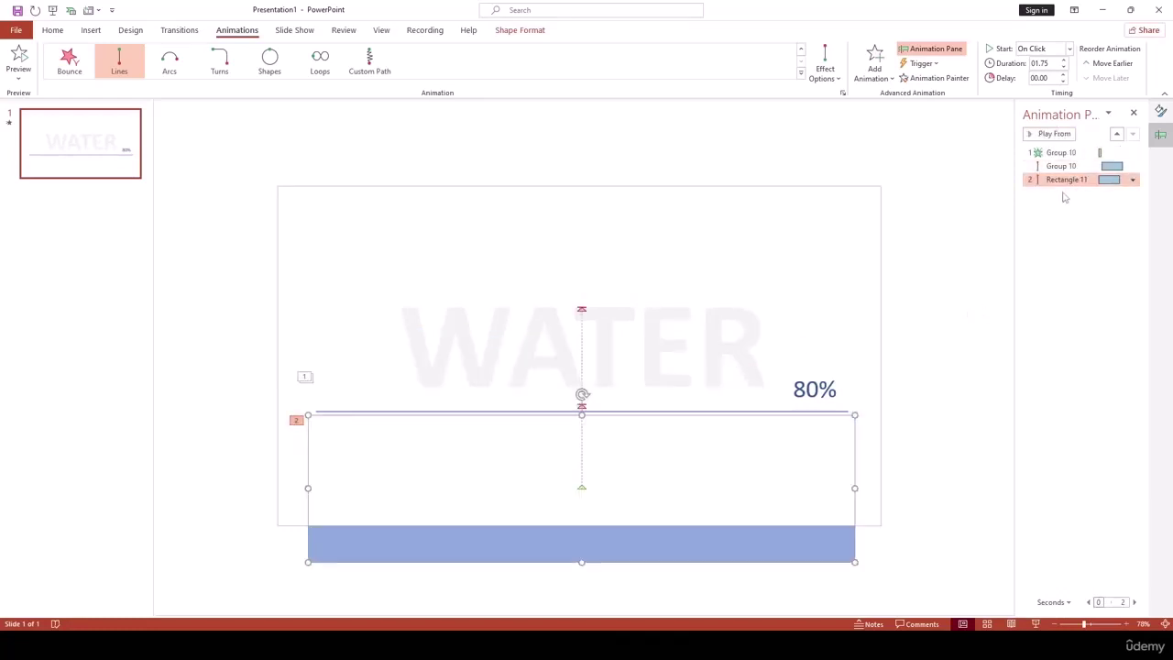
Keep the blue rectangle's path direction Up and set its animation to start After Previous.
{"action": "left_click", "coordinate": [826, 73]}
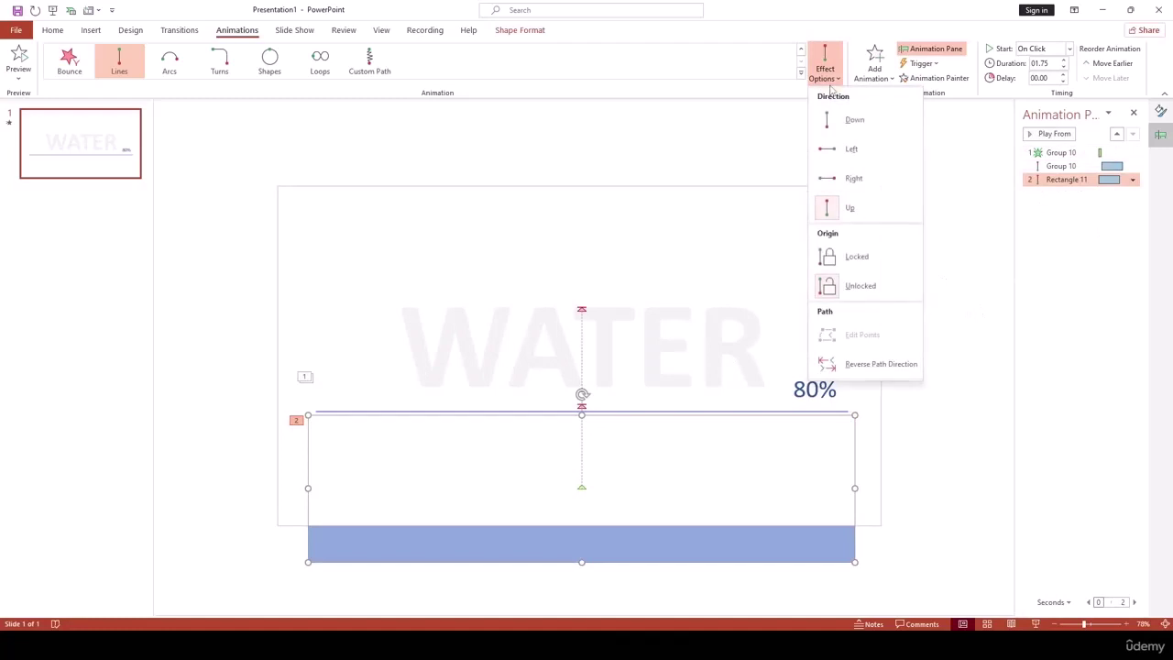
{"action": "left_click", "coordinate": [832, 209]}
{"action": "left_click", "coordinate": [1068, 48]}
{"action": "left_click", "coordinate": [1049, 93]}
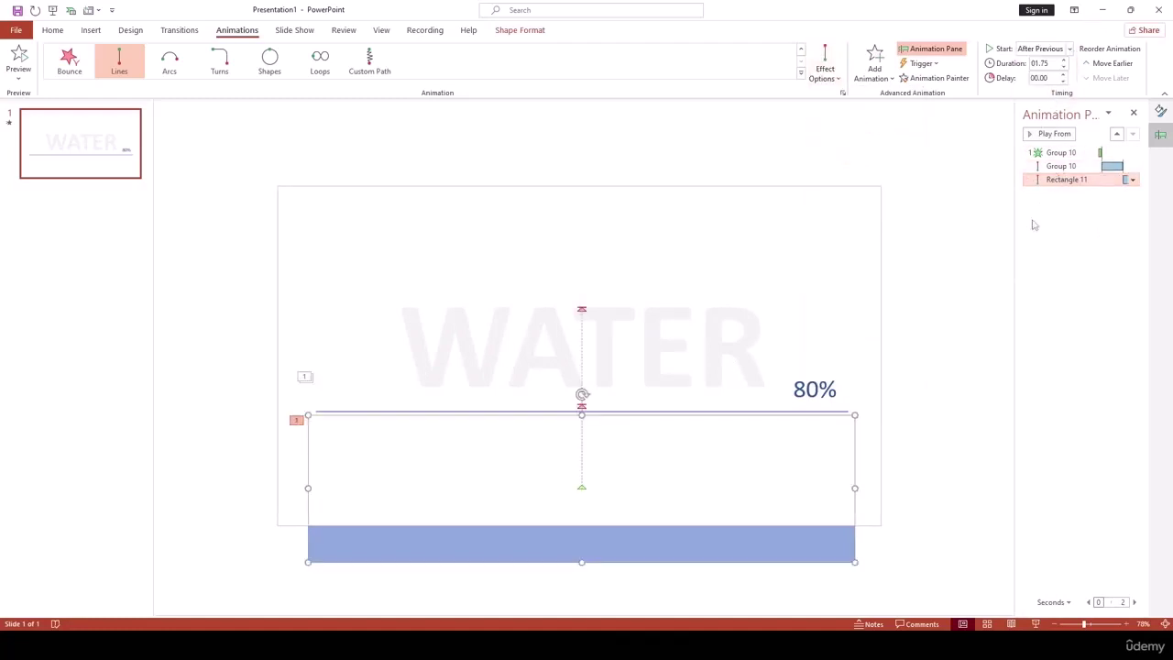
{"action": "left_click", "coordinate": [901, 241]}
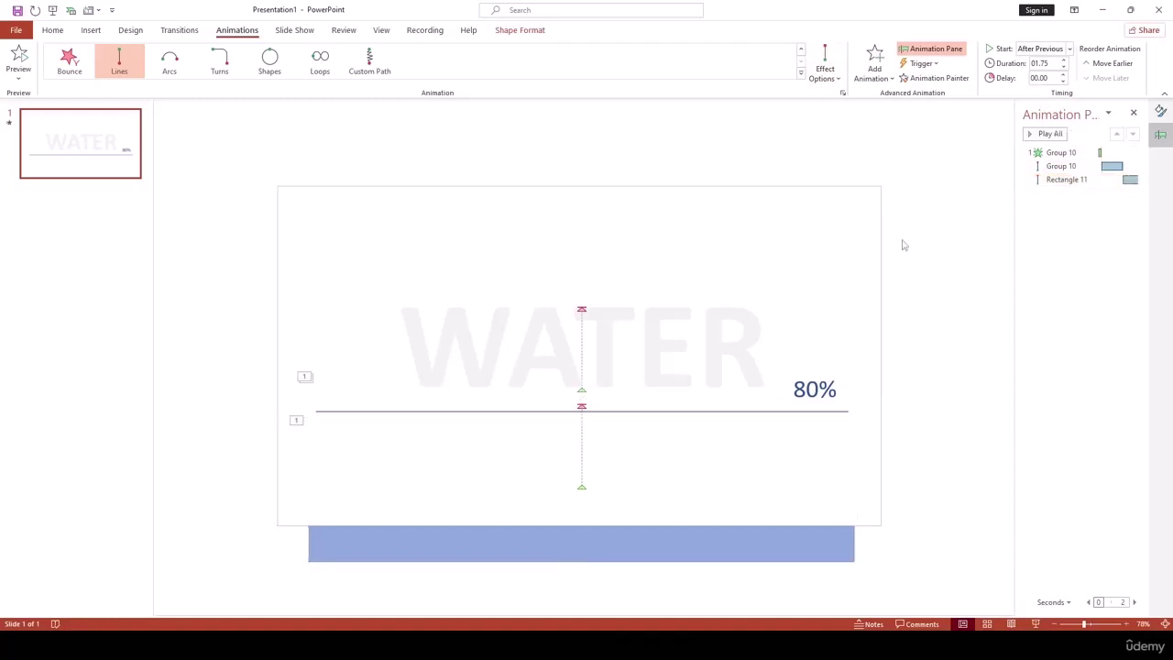
Preview the complete WATER fill animation on the slide and twice as a slide show.
{"action": "left_click", "coordinate": [1044, 134]}
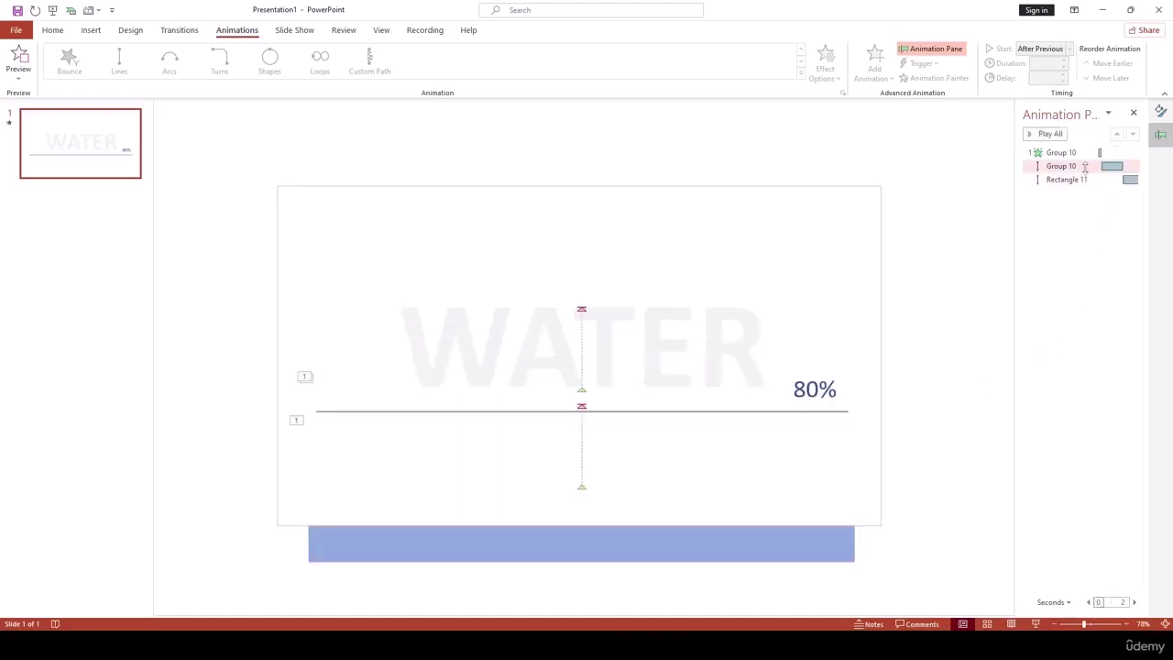
{"action": "left_click", "coordinate": [51, 11]}
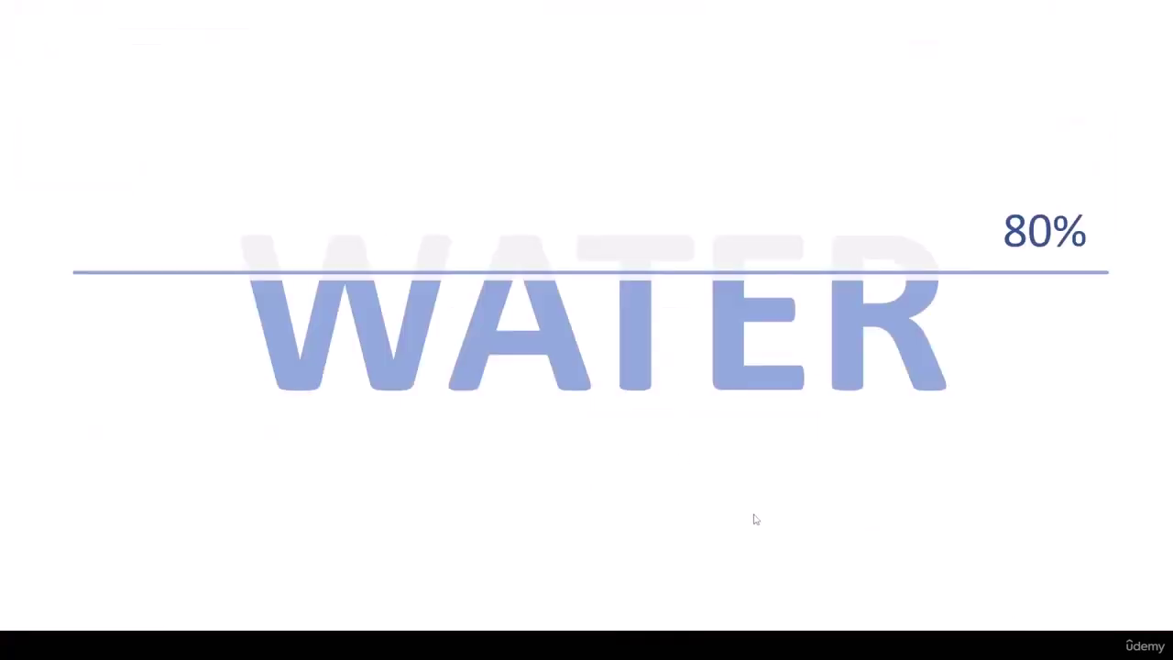
{"action": "key", "text": "Escape"}
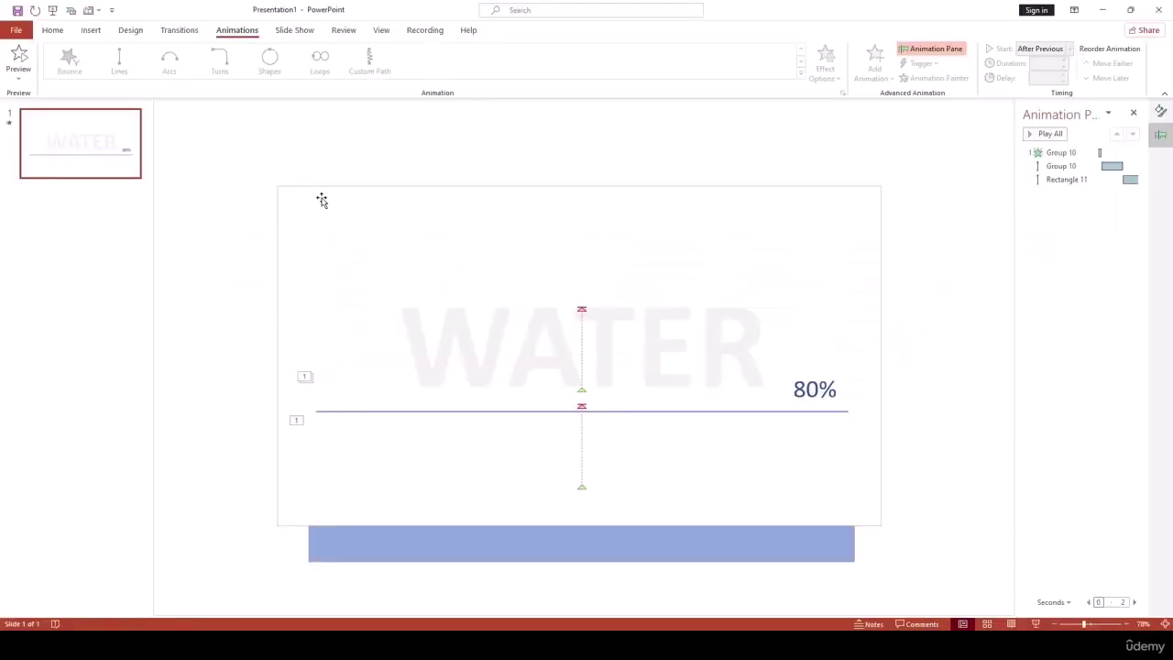
{"action": "left_click", "coordinate": [54, 9]}
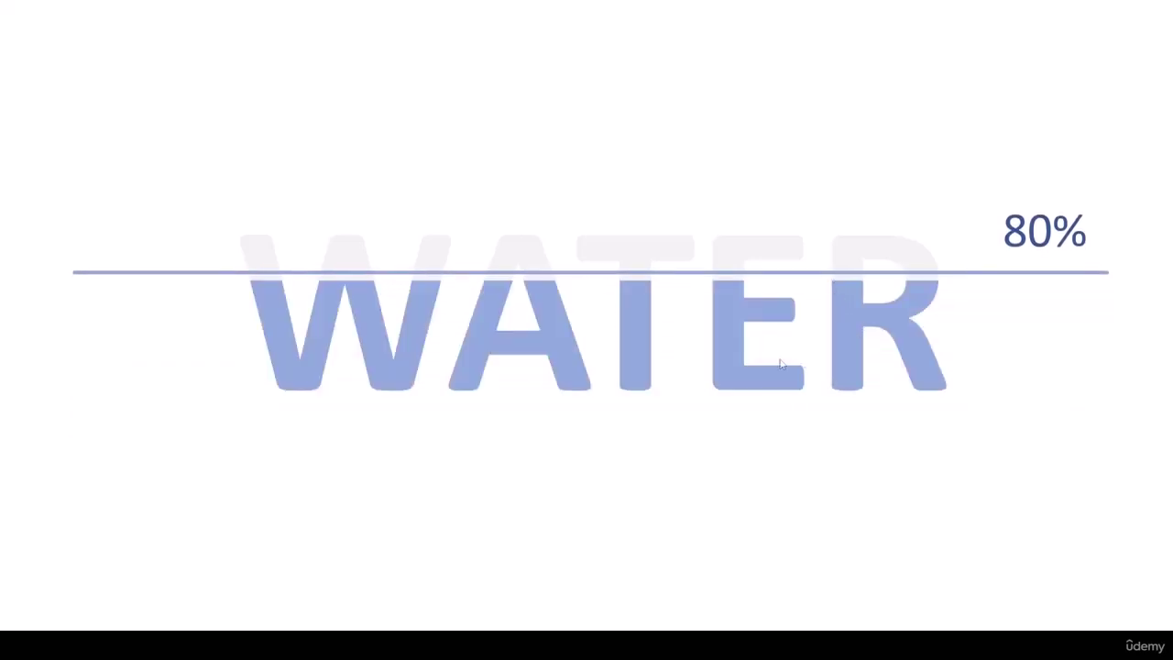
{"action": "key", "text": "Escape"}
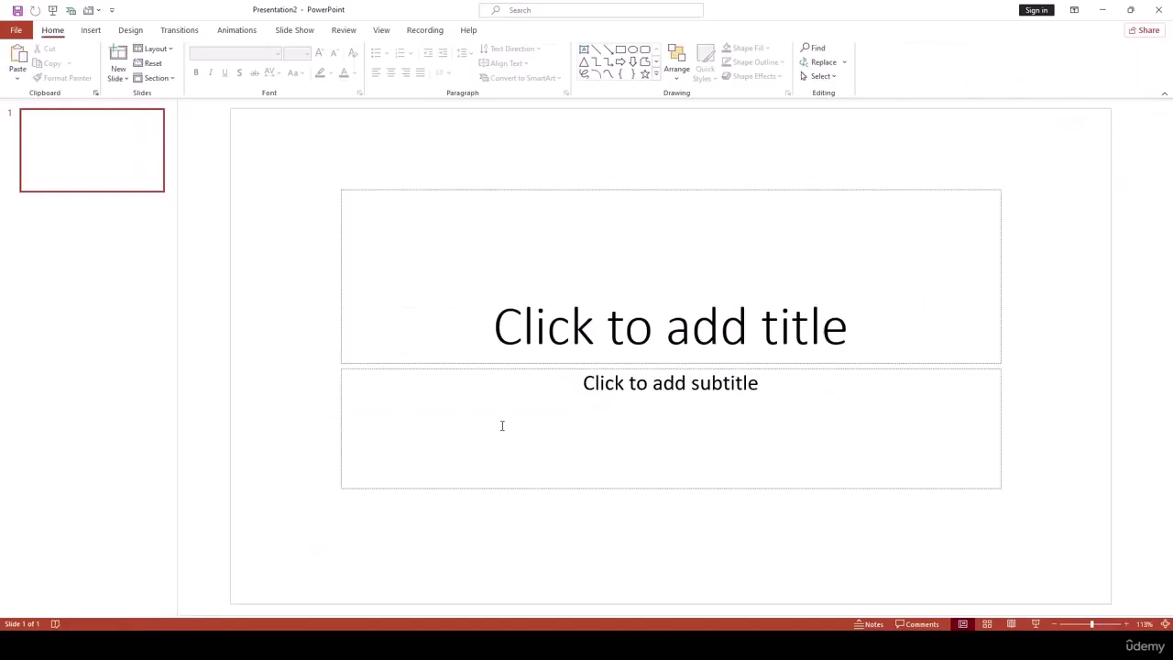
Change the first slide's layout from Title Slide to Blank.
{"action": "left_click", "coordinate": [45, 139]}
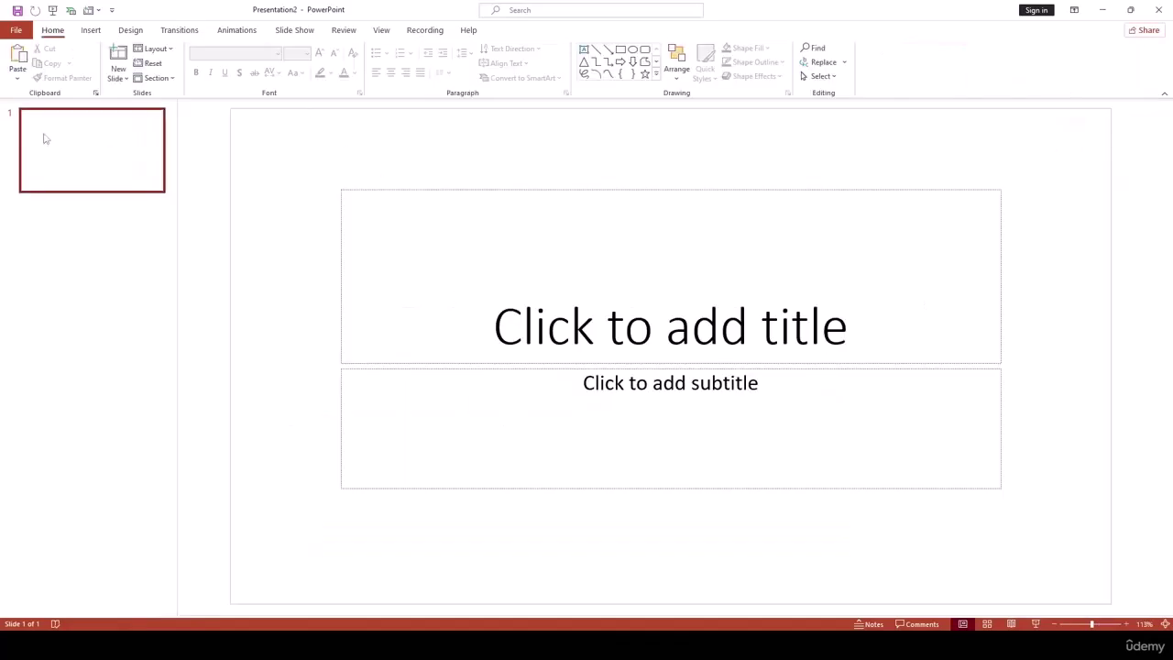
{"action": "right_click", "coordinate": [107, 172]}
{"action": "mouse_move", "coordinate": [142, 322]}
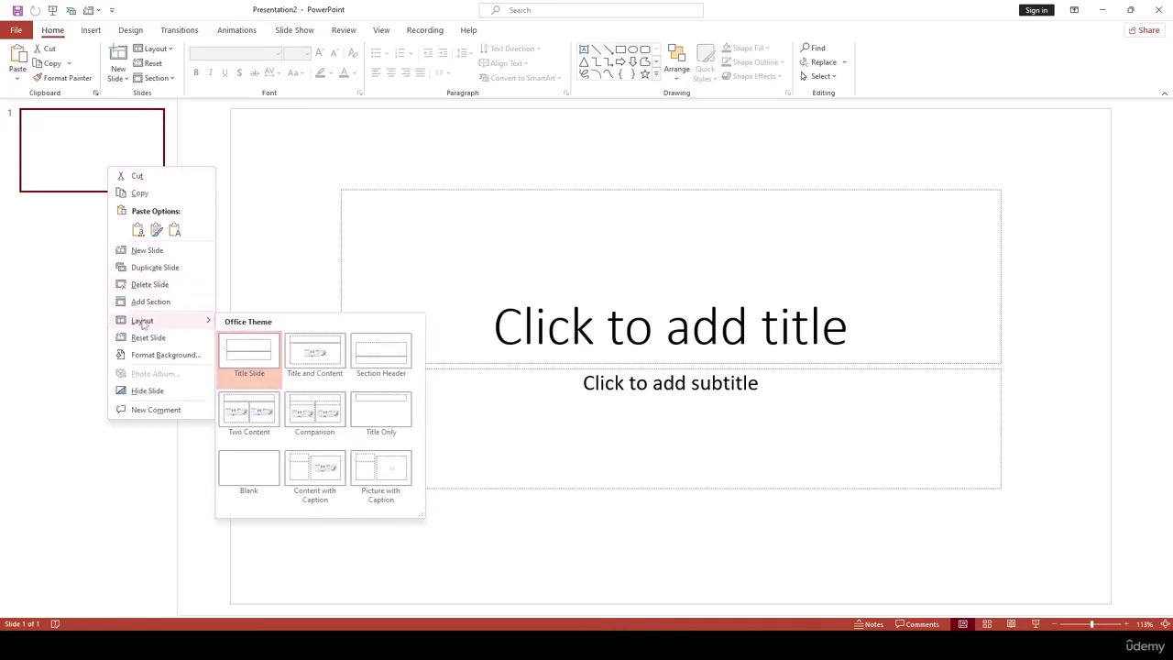
{"action": "left_click", "coordinate": [269, 480]}
{"action": "left_click", "coordinate": [390, 295]}
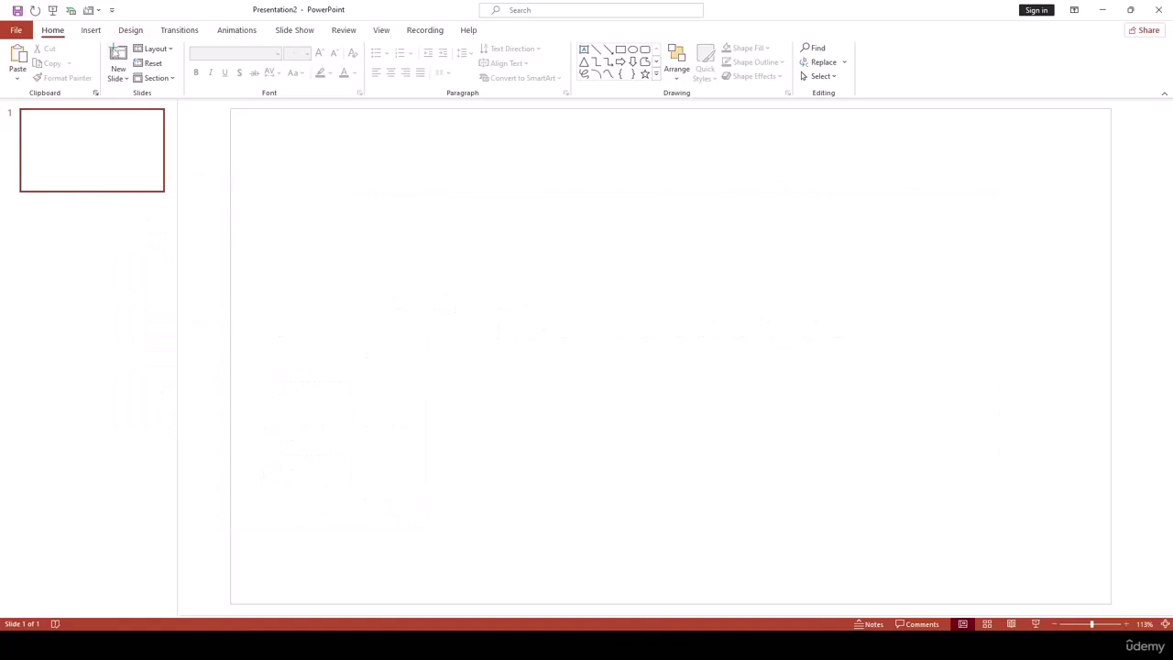
Draw a parallelogram about 8.34 inches wide and 2.65 inches high in the middle of the slide.
{"action": "left_click", "coordinate": [92, 31]}
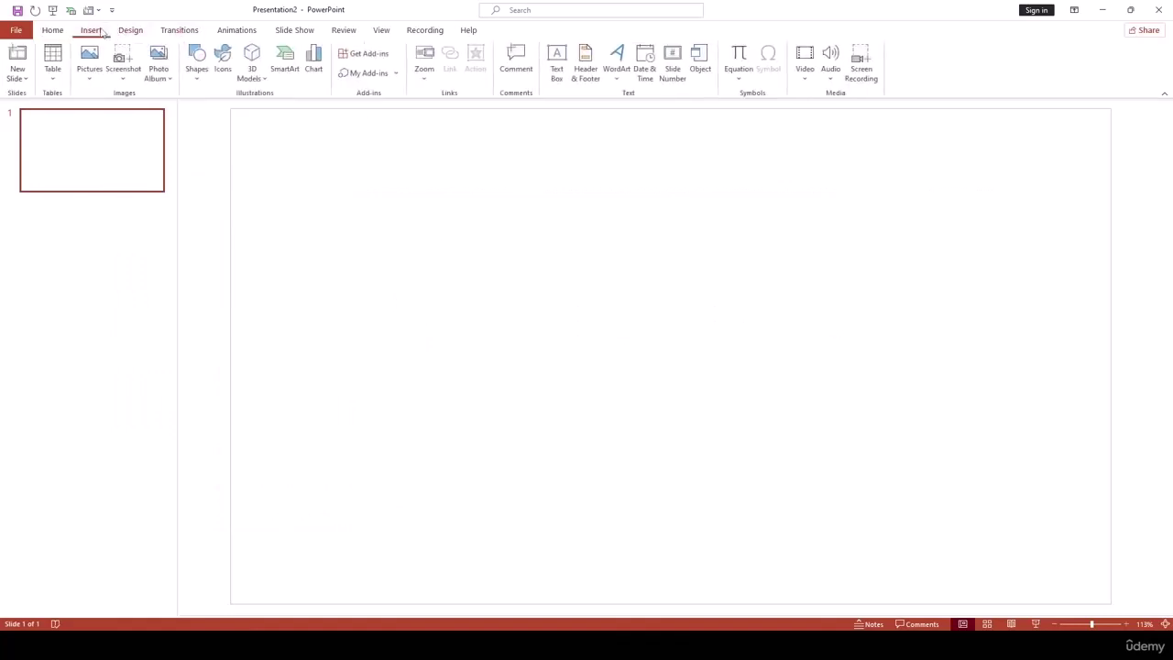
{"action": "left_click", "coordinate": [189, 72]}
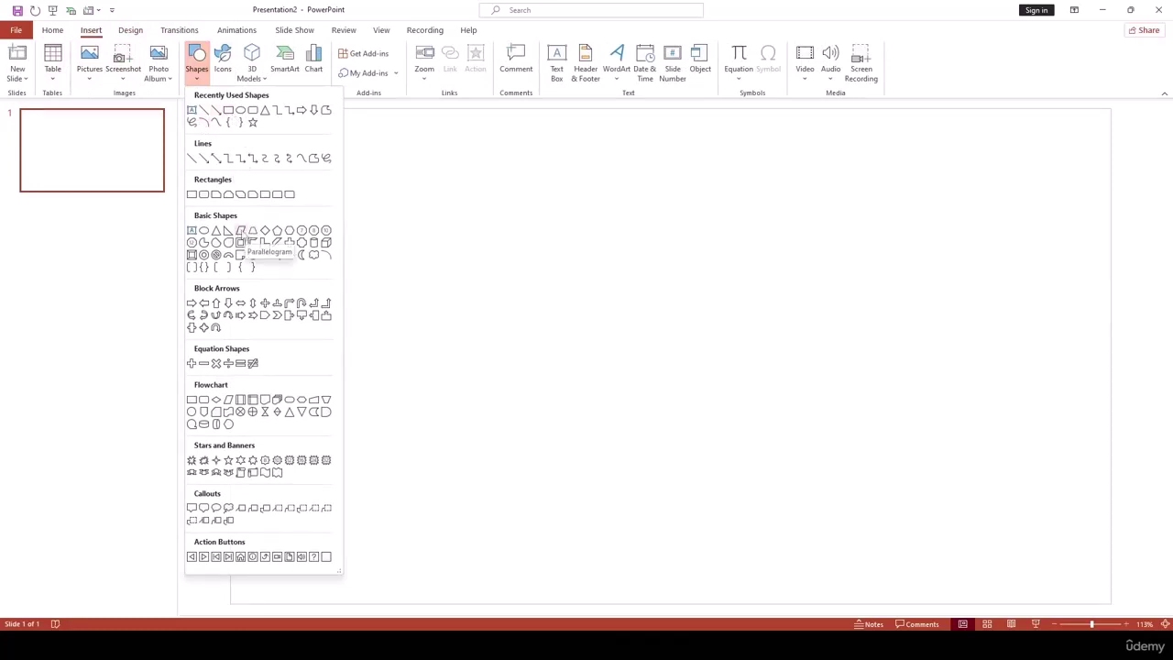
{"action": "left_click", "coordinate": [241, 232]}
{"action": "left_click_drag", "start_coordinate": [422, 239], "coordinate": [972, 413]}
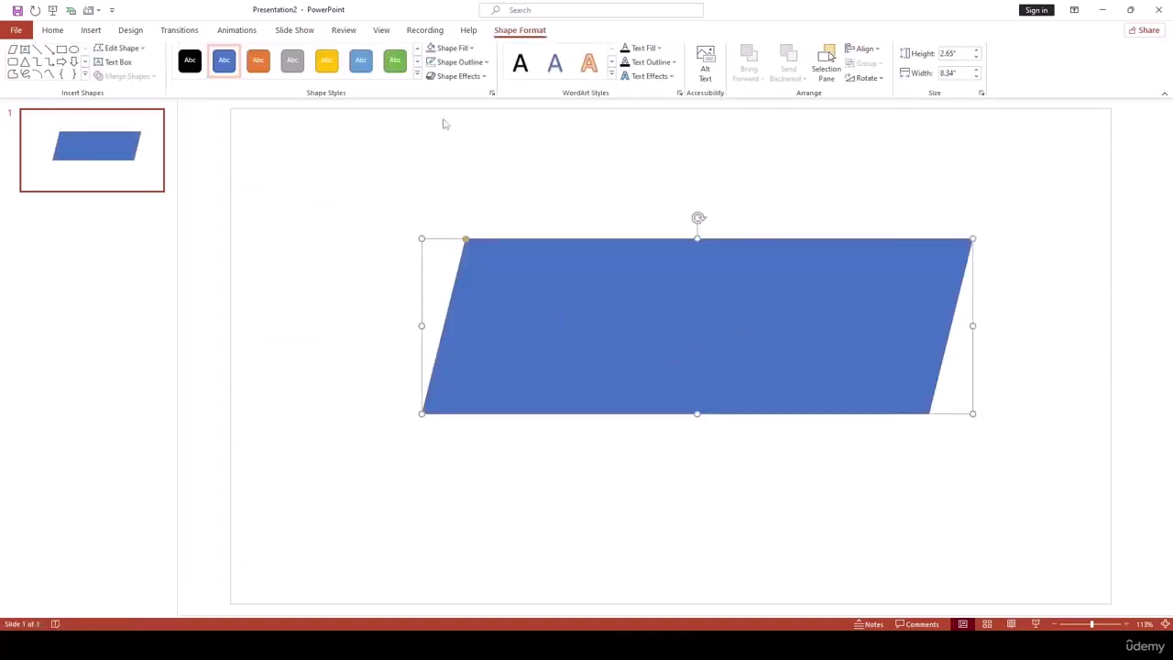
Remove the parallelogram's outline and fill it with dark gray.
{"action": "left_click", "coordinate": [486, 61]}
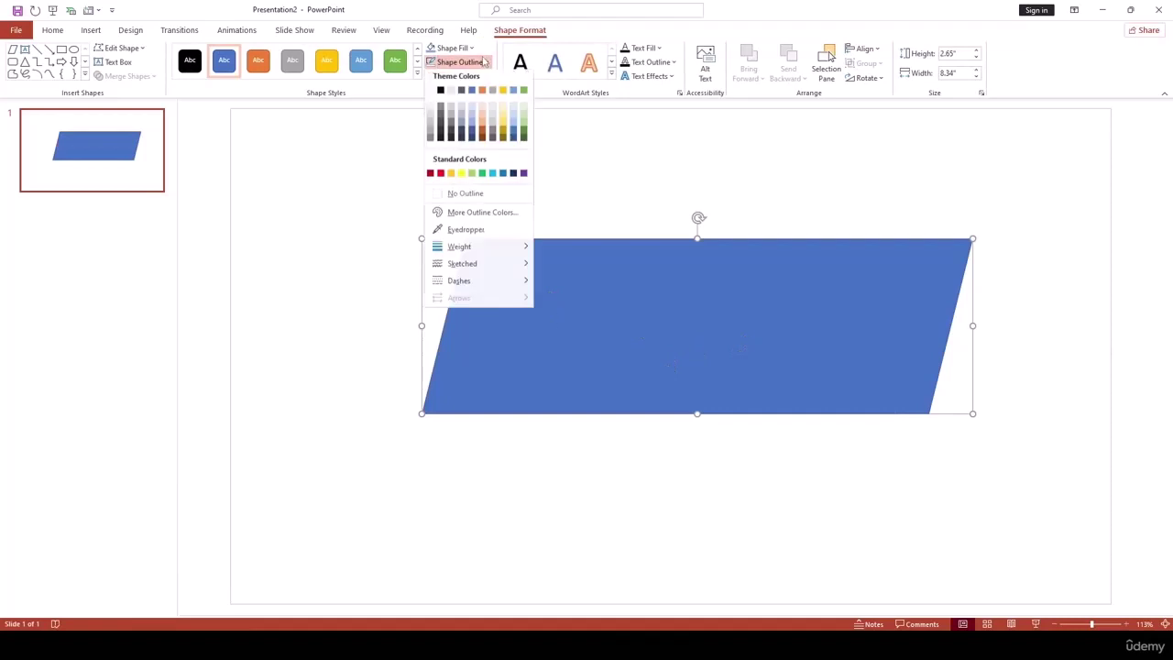
{"action": "left_click", "coordinate": [465, 197]}
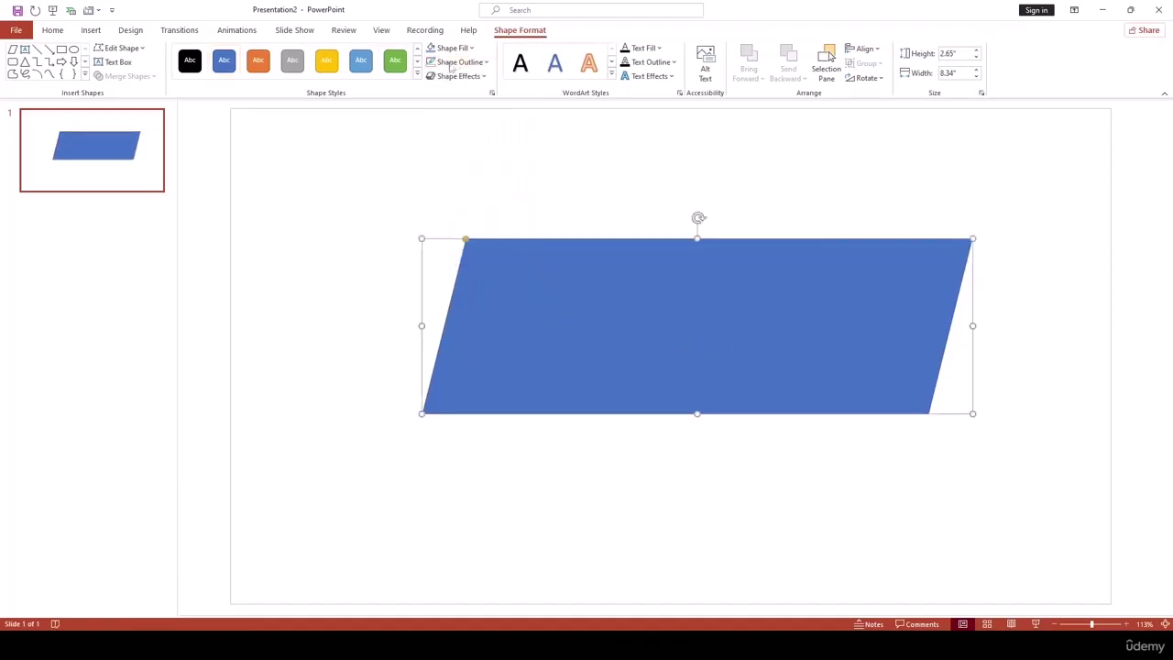
{"action": "left_click", "coordinate": [471, 48]}
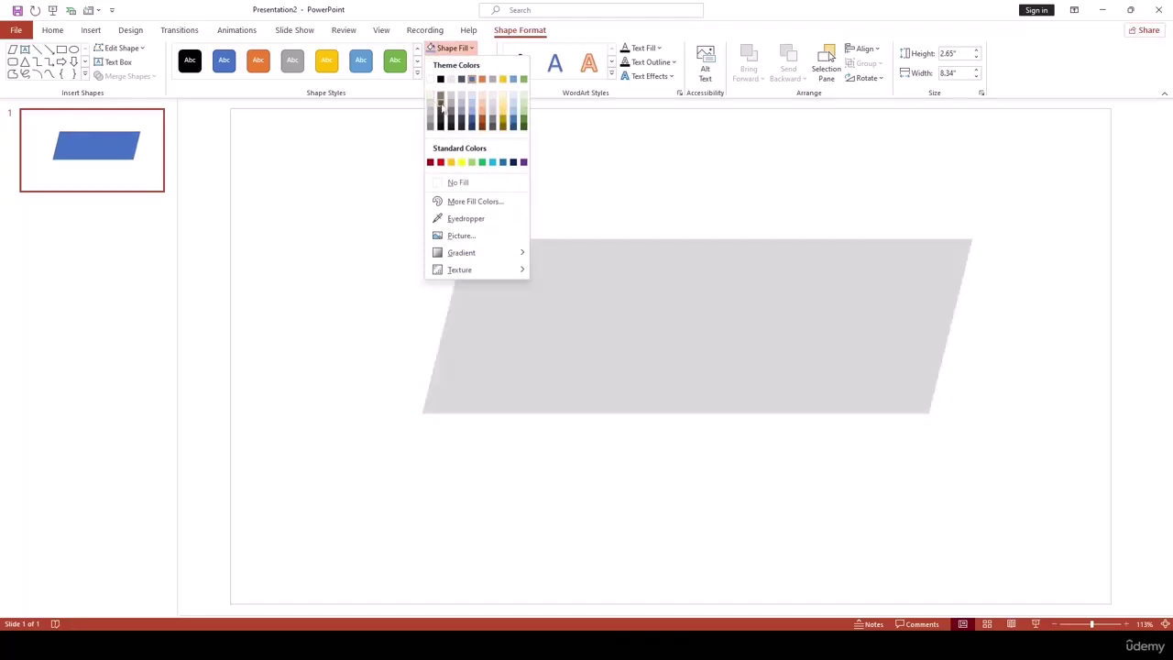
{"action": "left_click", "coordinate": [445, 105]}
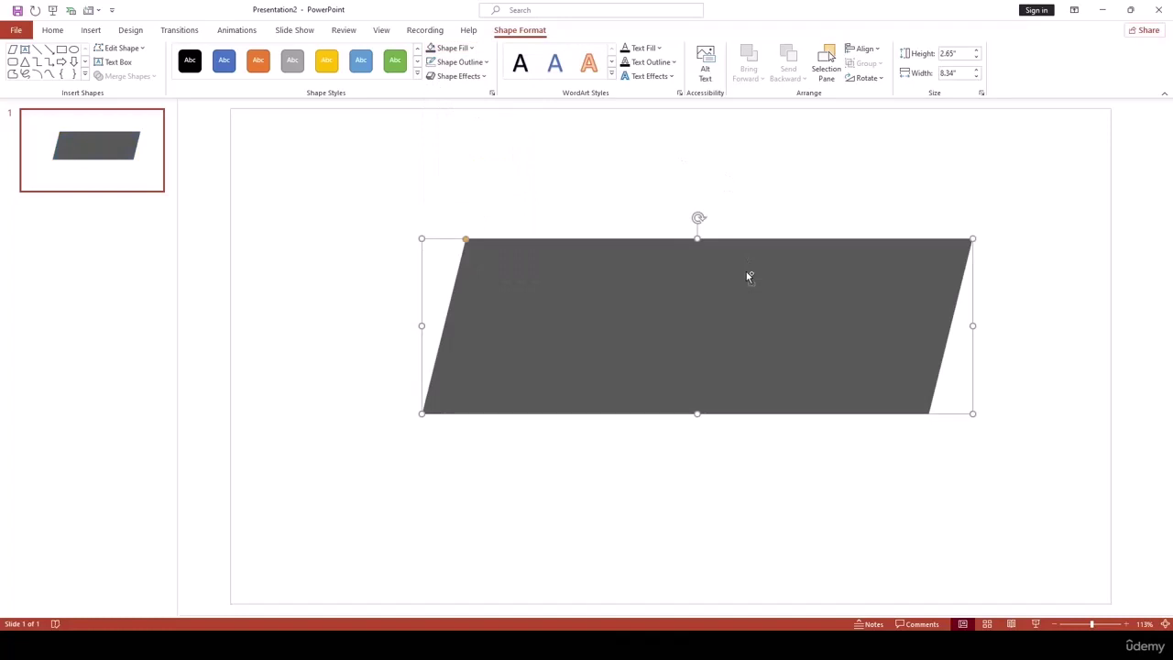
Duplicate the gray parallelogram, fill the copy with near-black, and place it exactly over the original.
{"action": "key", "text": "Escape"}
{"action": "left_click_drag", "start_coordinate": [730, 290], "coordinate": [712, 175]}
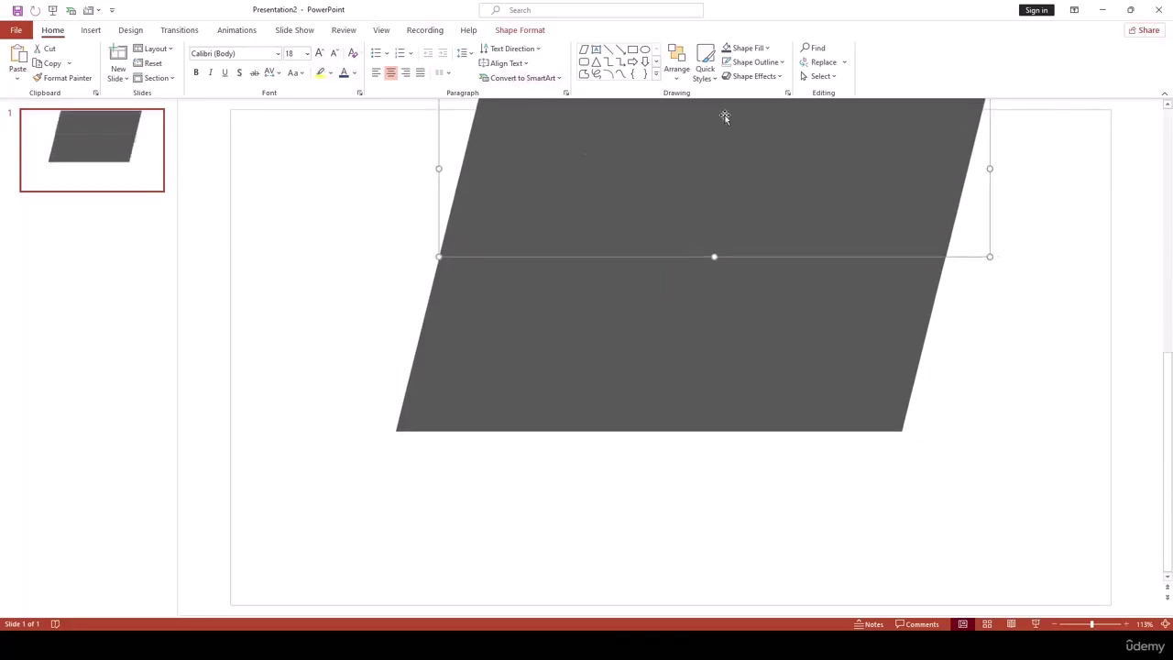
{"action": "left_click", "coordinate": [753, 48]}
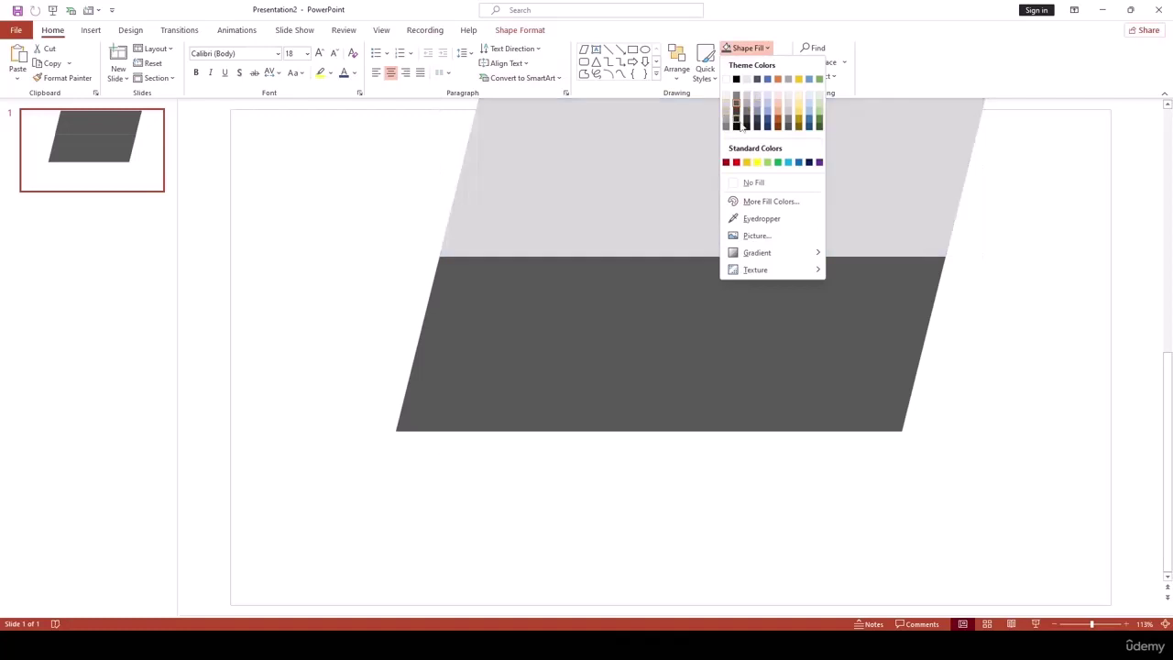
{"action": "left_click", "coordinate": [740, 130]}
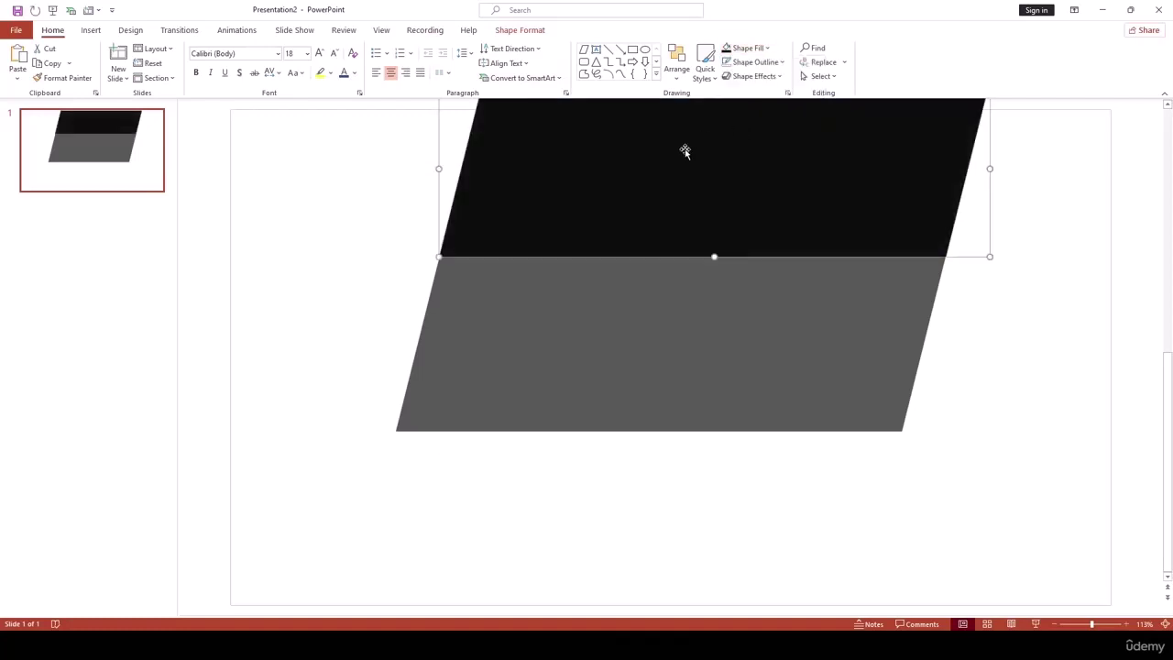
{"action": "left_click_drag", "start_coordinate": [684, 150], "coordinate": [643, 321]}
{"action": "left_click", "coordinate": [830, 179]}
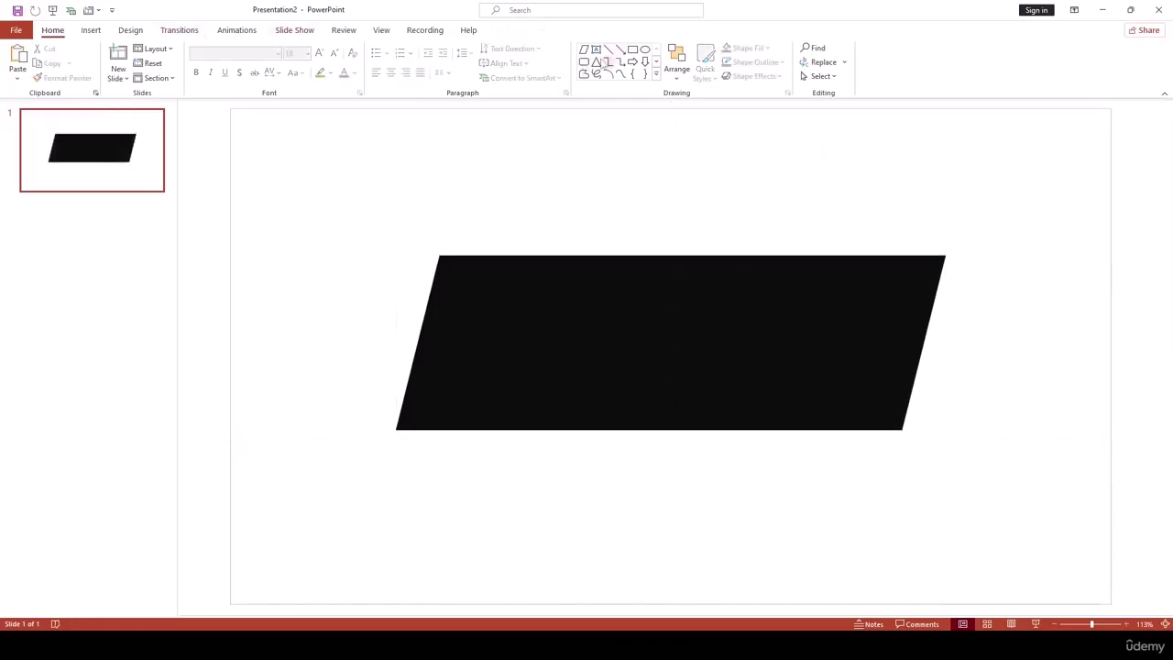
Draw a rectangle about 5 by 4.66 inches over the black parallelogram's right part and edit its points to give it a slanted left edge.
{"action": "left_click", "coordinate": [632, 51]}
{"action": "mouse_move", "coordinate": [698, 203]}
{"action": "left_mouse_down"}
{"action": "mouse_move", "coordinate": [940, 516]}
{"action": "mouse_move", "coordinate": [1004, 534]}
{"action": "left_mouse_up"}
{"action": "right_click", "coordinate": [862, 406]}
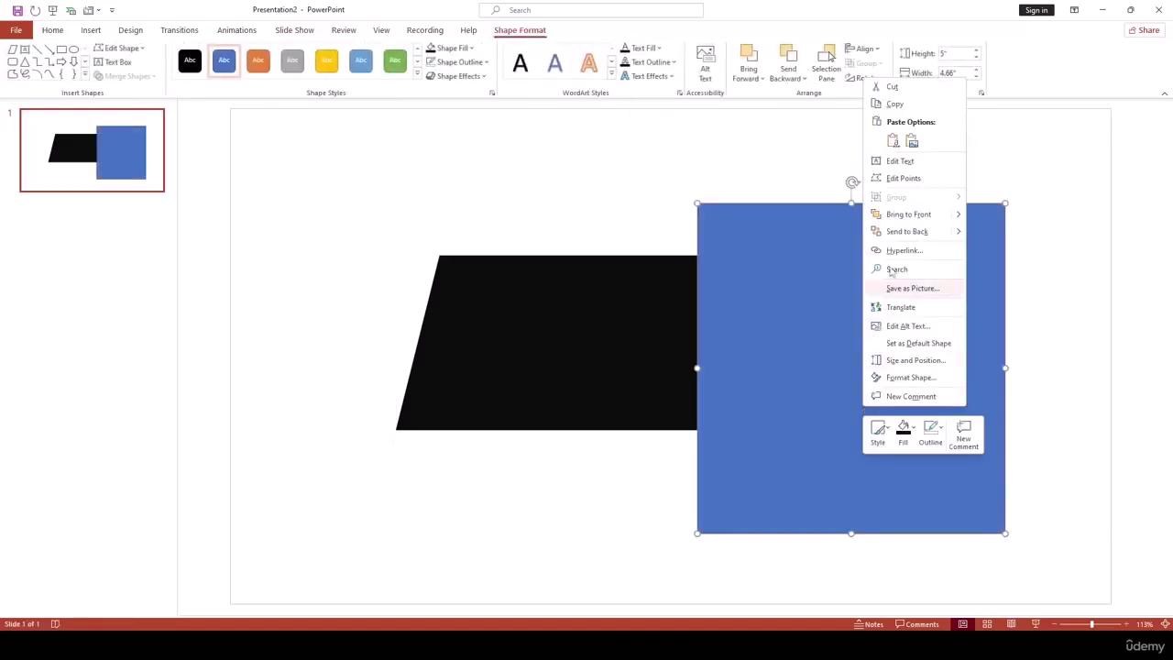
{"action": "left_click", "coordinate": [903, 179]}
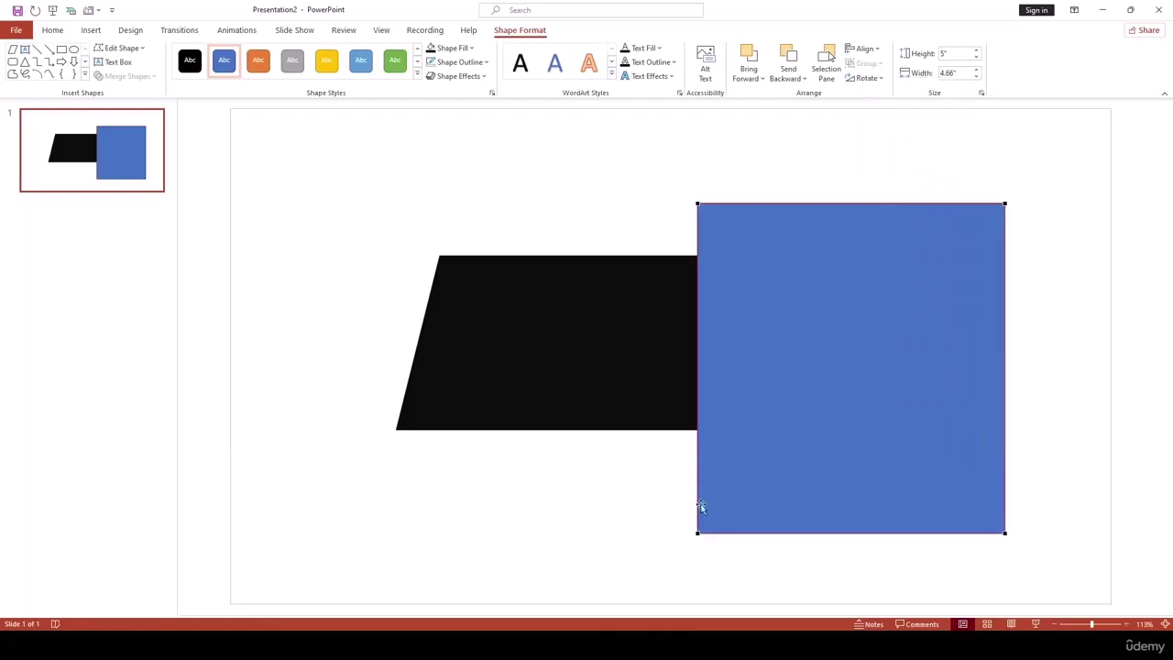
{"action": "left_click_drag", "start_coordinate": [698, 532], "coordinate": [610, 431]}
{"action": "left_click_drag", "start_coordinate": [699, 206], "coordinate": [737, 222]}
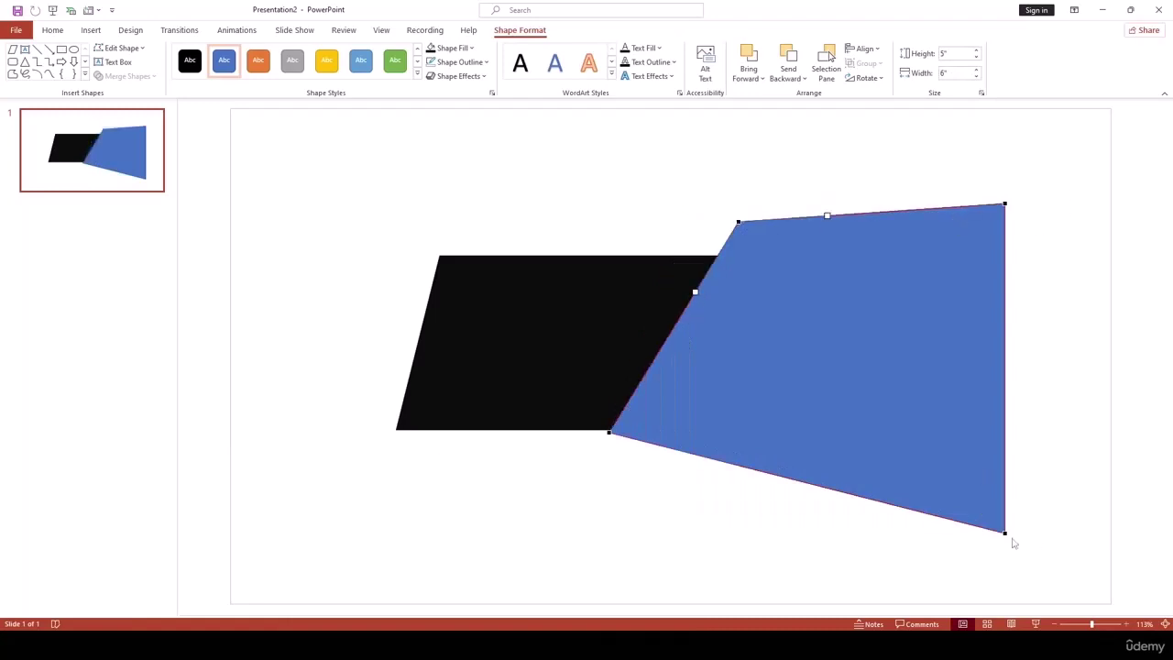
{"action": "mouse_move", "coordinate": [1003, 532]}
{"action": "left_mouse_down"}
{"action": "mouse_move", "coordinate": [987, 495]}
{"action": "mouse_move", "coordinate": [981, 521]}
{"action": "mouse_move", "coordinate": [1005, 538]}
{"action": "left_mouse_up"}
{"action": "left_click", "coordinate": [602, 201]}
Subtract the blue shape from the black parallelogram, exposing the gray one on the right.
{"action": "left_click", "coordinate": [516, 309]}
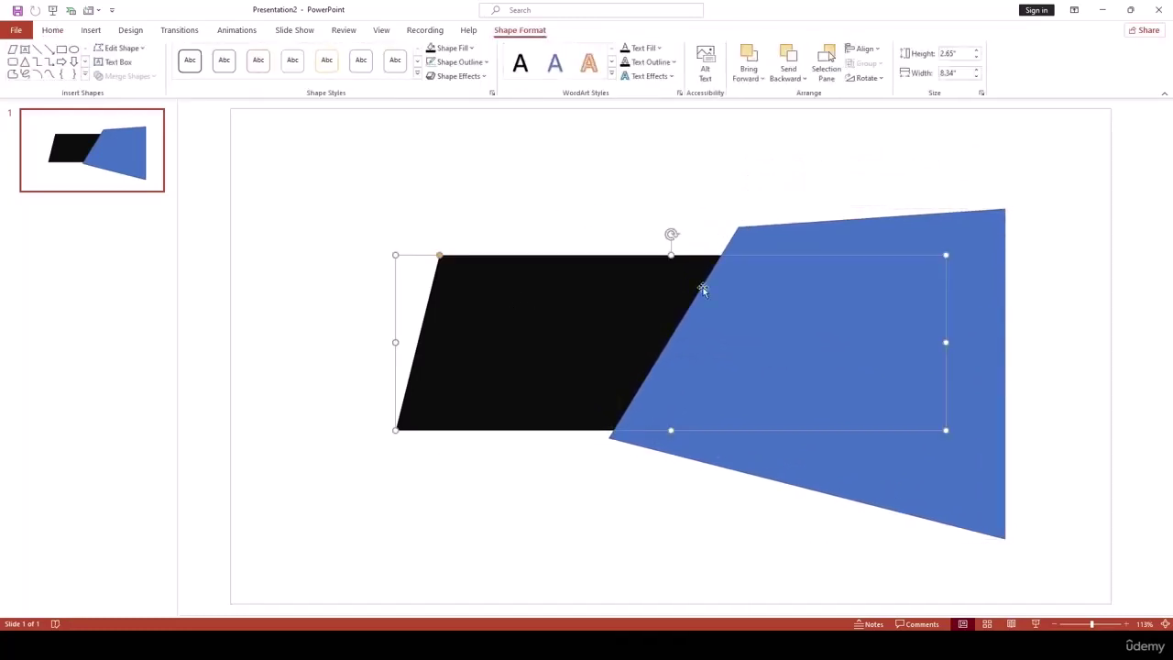
{"action": "left_click", "coordinate": [951, 232], "text": "shift"}
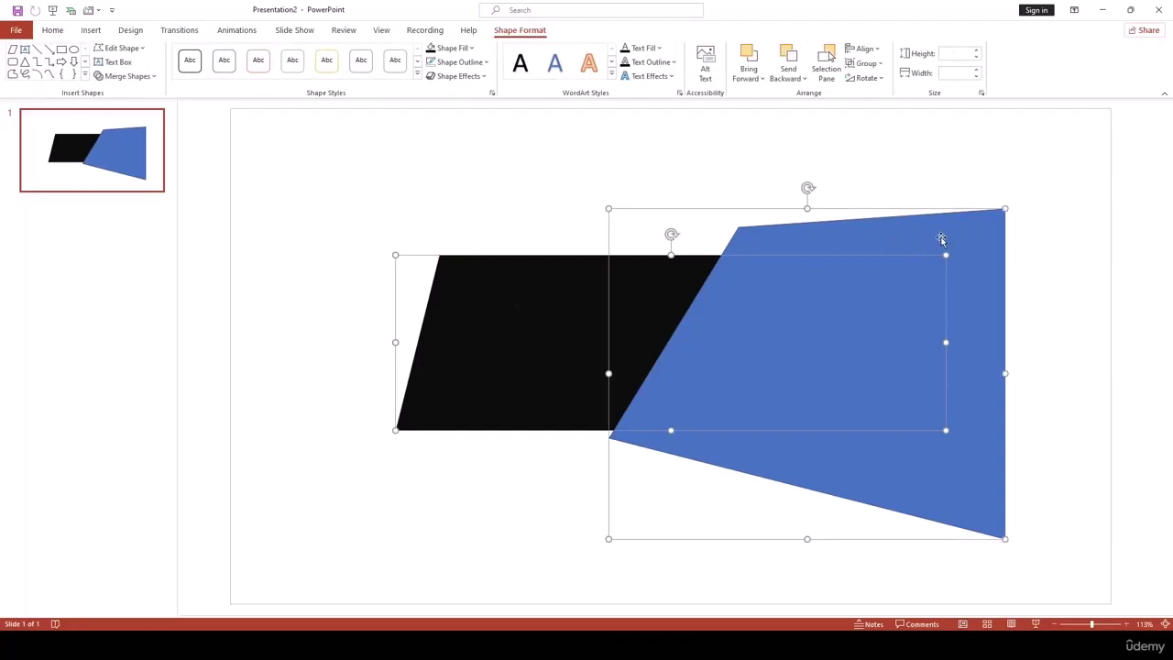
{"action": "left_click", "coordinate": [126, 76]}
{"action": "left_click", "coordinate": [133, 161]}
{"action": "left_click", "coordinate": [881, 216]}
{"action": "left_click", "coordinate": [857, 305]}
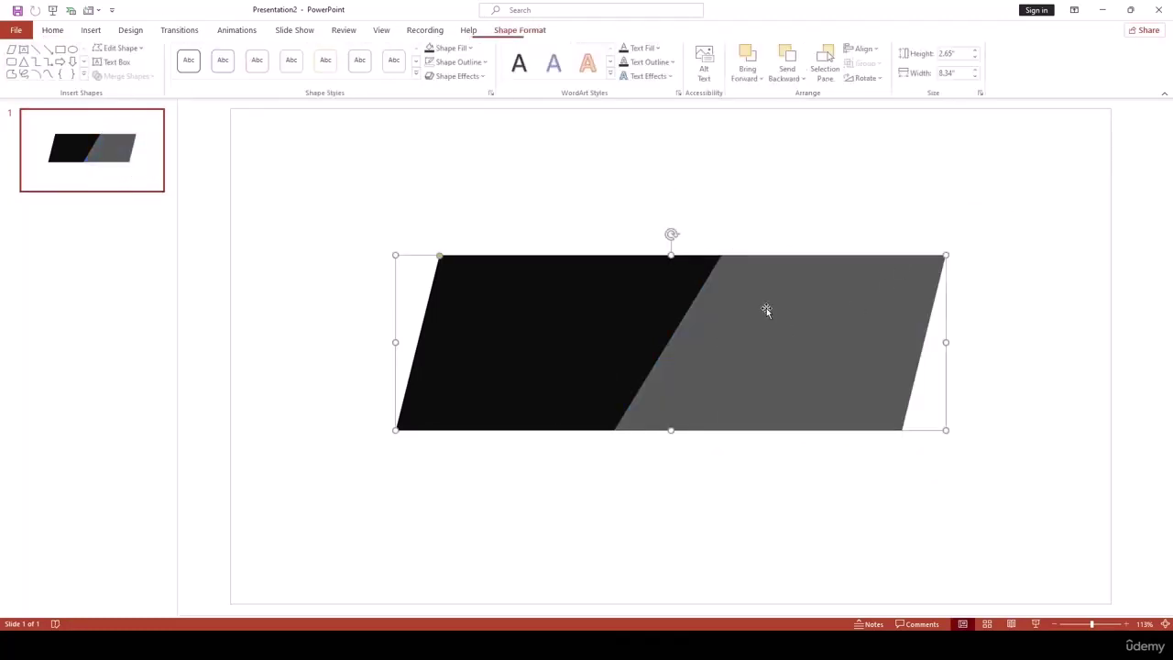
Group the cut black piece with the gray parallelogram, keeping their top and bottom edges aligned.
{"action": "mouse_move", "coordinate": [691, 320]}
{"action": "left_mouse_down"}
{"action": "mouse_move", "coordinate": [654, 340]}
{"action": "mouse_move", "coordinate": [673, 306]}
{"action": "left_mouse_up"}
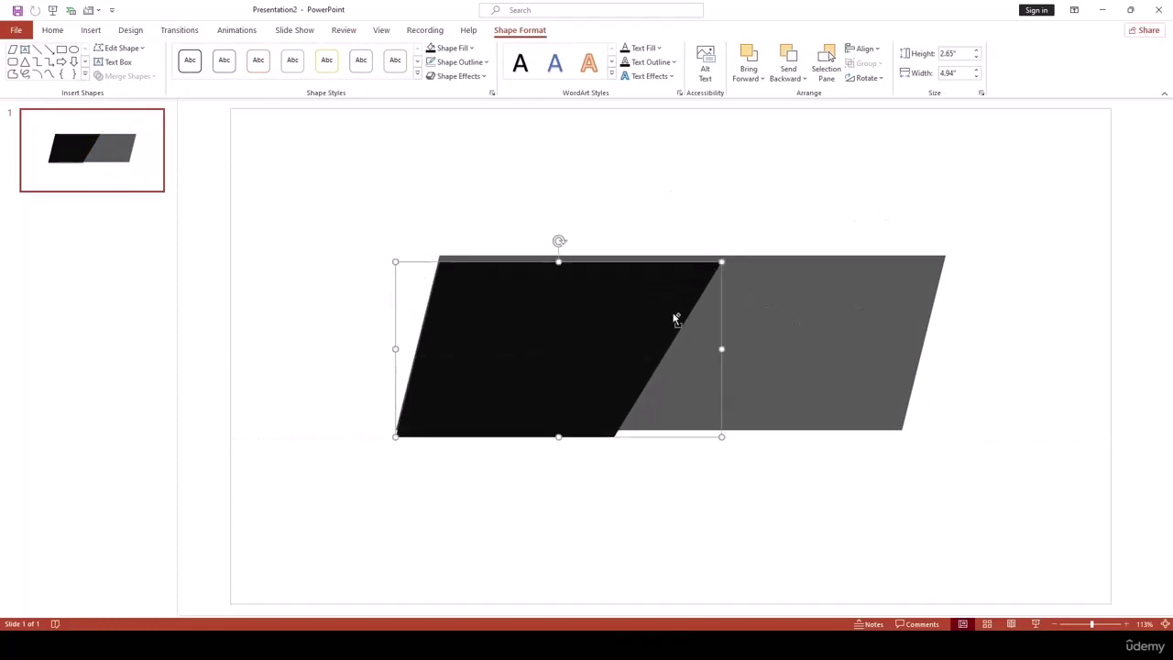
{"action": "left_click", "coordinate": [798, 202]}
{"action": "left_click_drag", "start_coordinate": [959, 198], "coordinate": [426, 489]}
{"action": "left_click", "coordinate": [493, 396]}
{"action": "left_click", "coordinate": [778, 397], "text": "shift"}
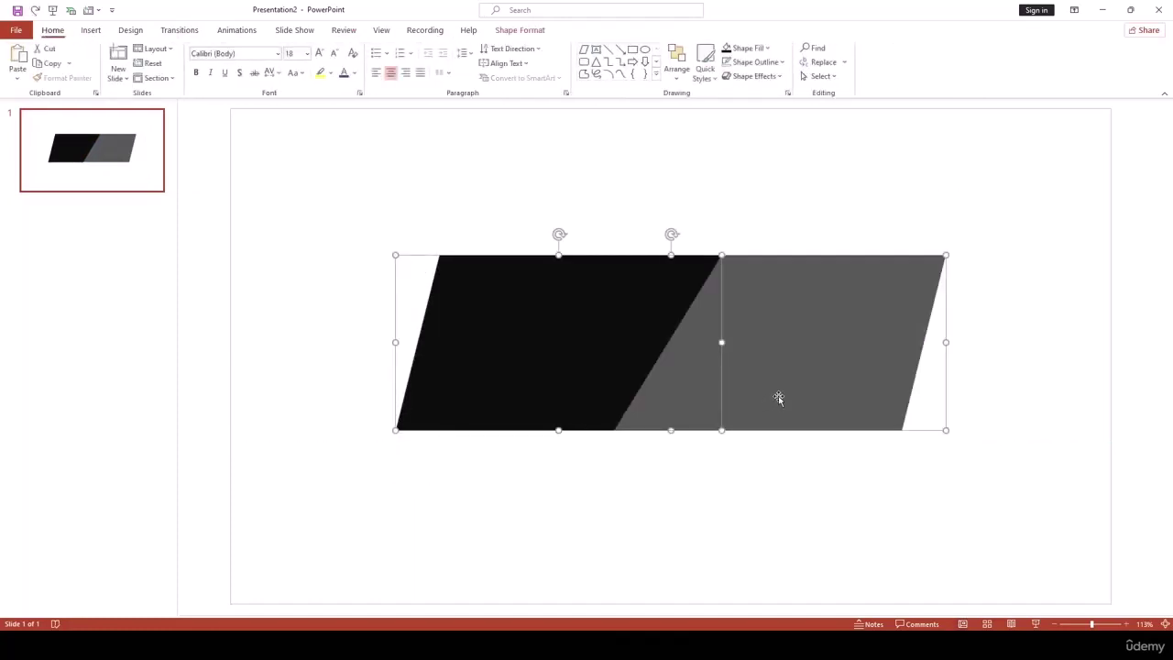
{"action": "key", "text": "ctrl+g"}
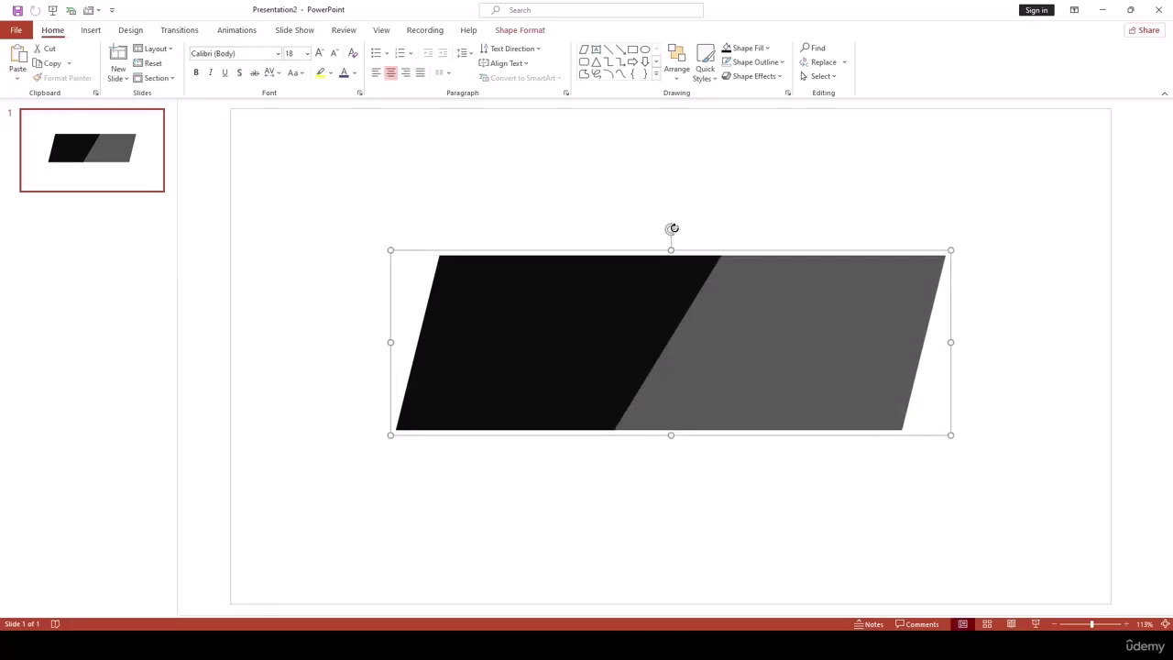
Rotate the grouped banner counterclockwise until its short sides stand nearly vertical, and move it up slightly.
{"action": "left_click_drag", "start_coordinate": [673, 228], "coordinate": [642, 183]}
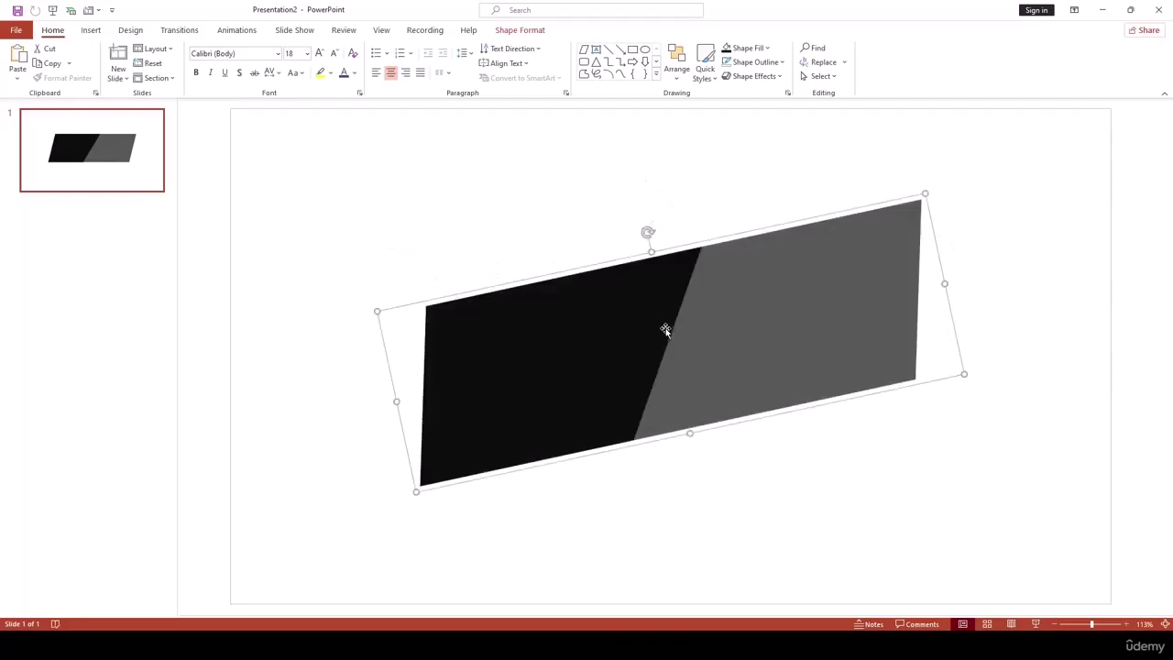
{"action": "left_click_drag", "start_coordinate": [656, 308], "coordinate": [661, 311]}
{"action": "left_click", "coordinate": [589, 198]}
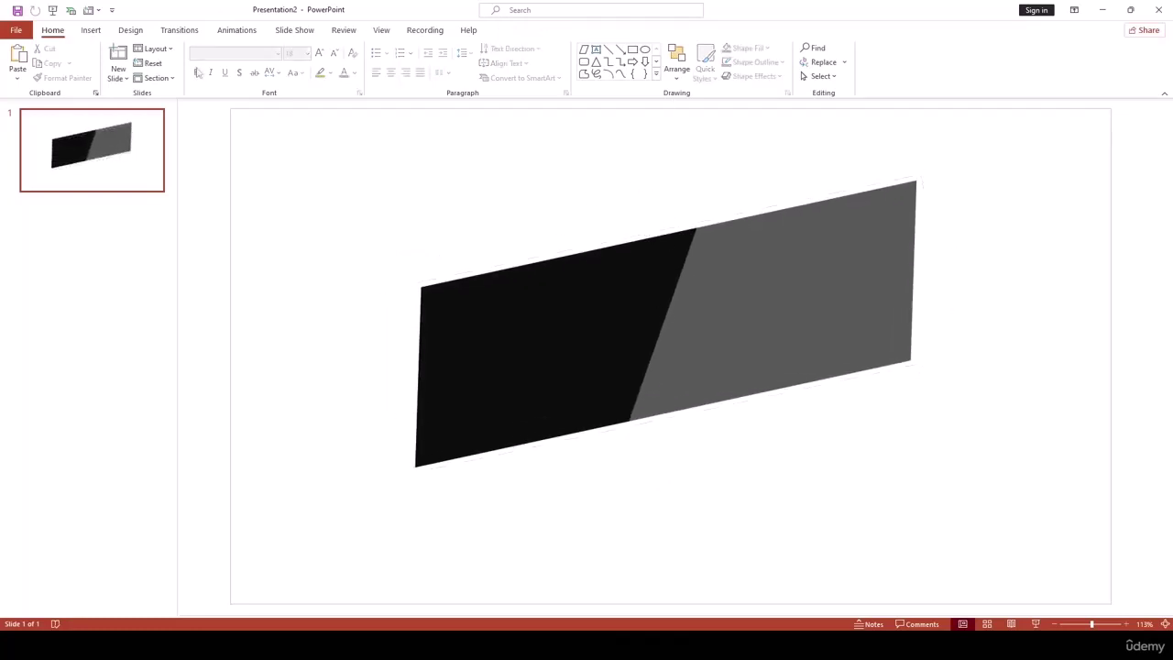
Add a text box reading "Black Friday Sales" over the banner and make its text white.
{"action": "left_click", "coordinate": [91, 30]}
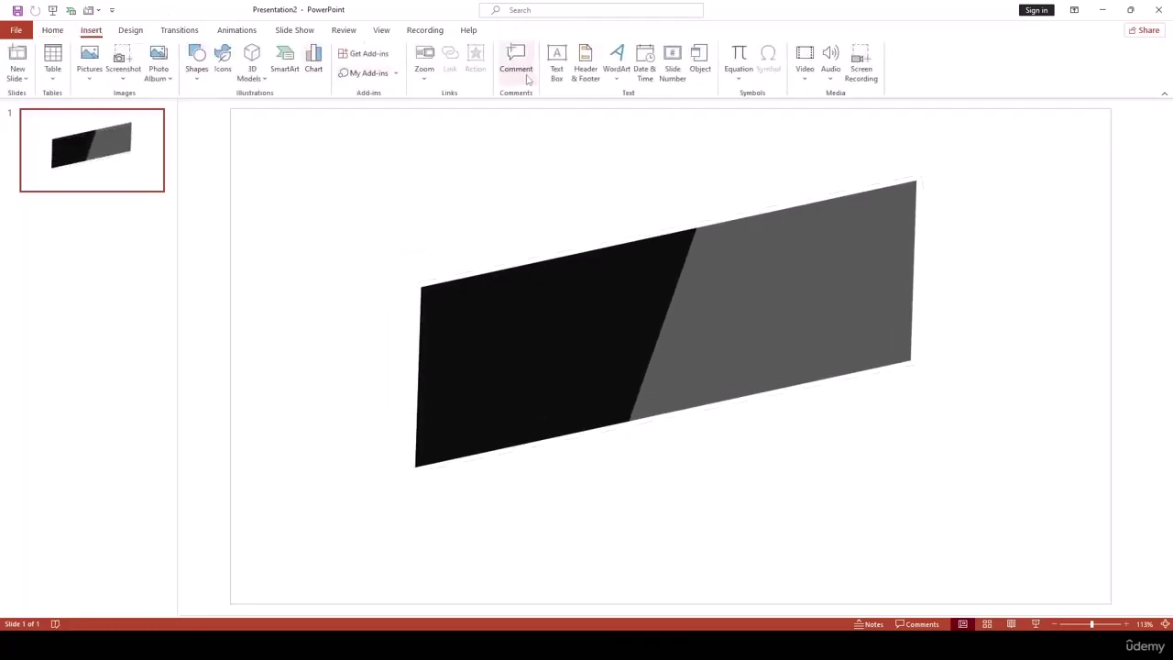
{"action": "left_click", "coordinate": [561, 73]}
{"action": "left_click_drag", "start_coordinate": [525, 302], "coordinate": [827, 363]}
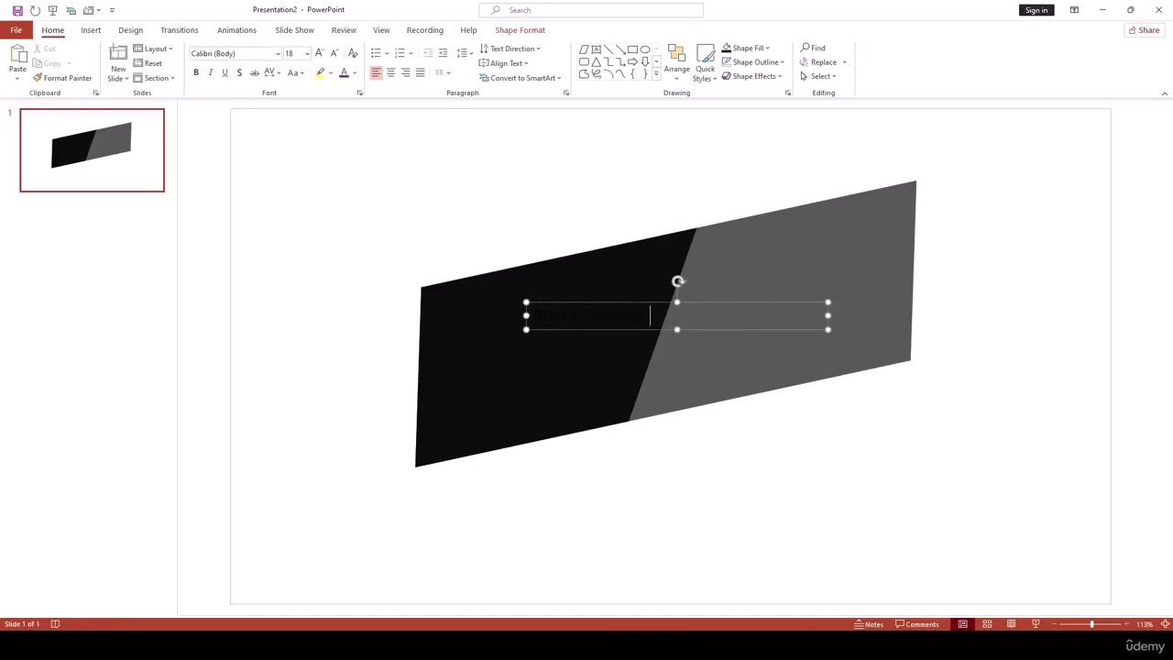
{"action": "key", "text": "ctrl+a"}
{"action": "left_click", "coordinate": [355, 73]}
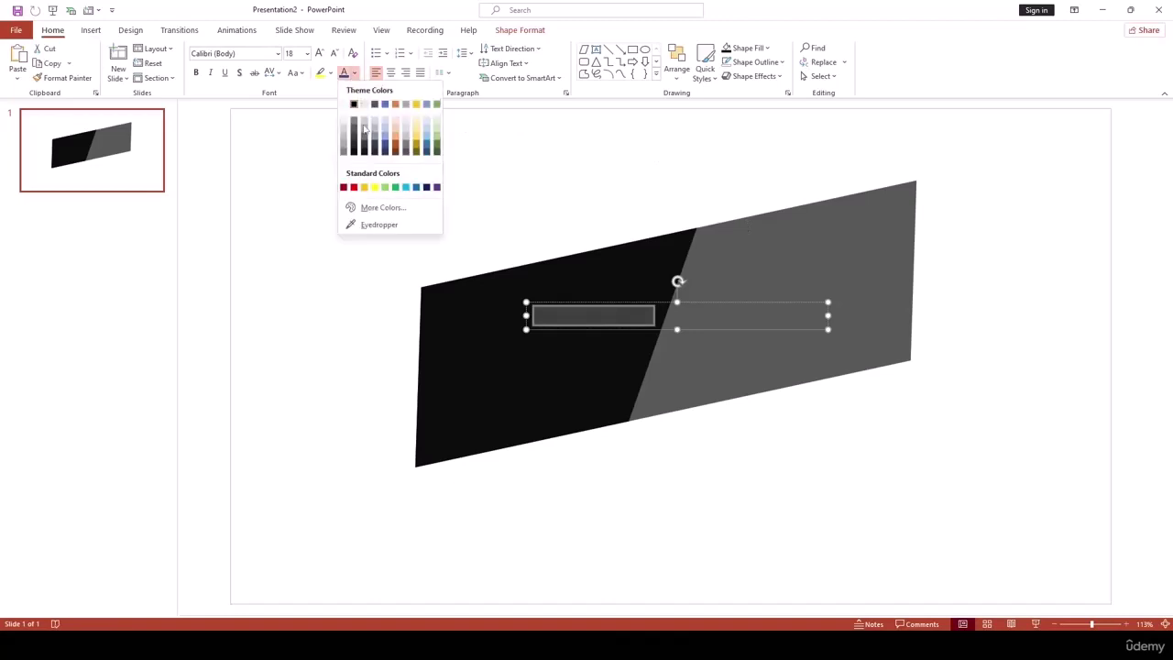
{"action": "left_click", "coordinate": [345, 108]}
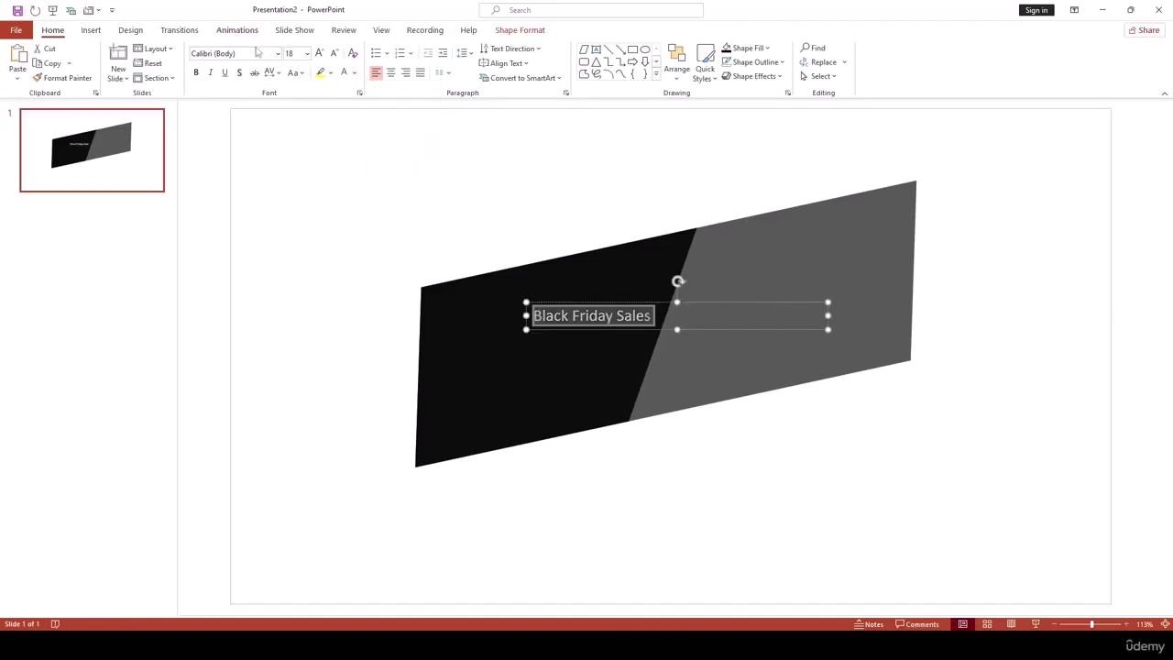
Set the banner text to size 48 and fit its box by widening it to one line and tilting it along the banner's slope.
{"action": "left_click", "coordinate": [307, 54]}
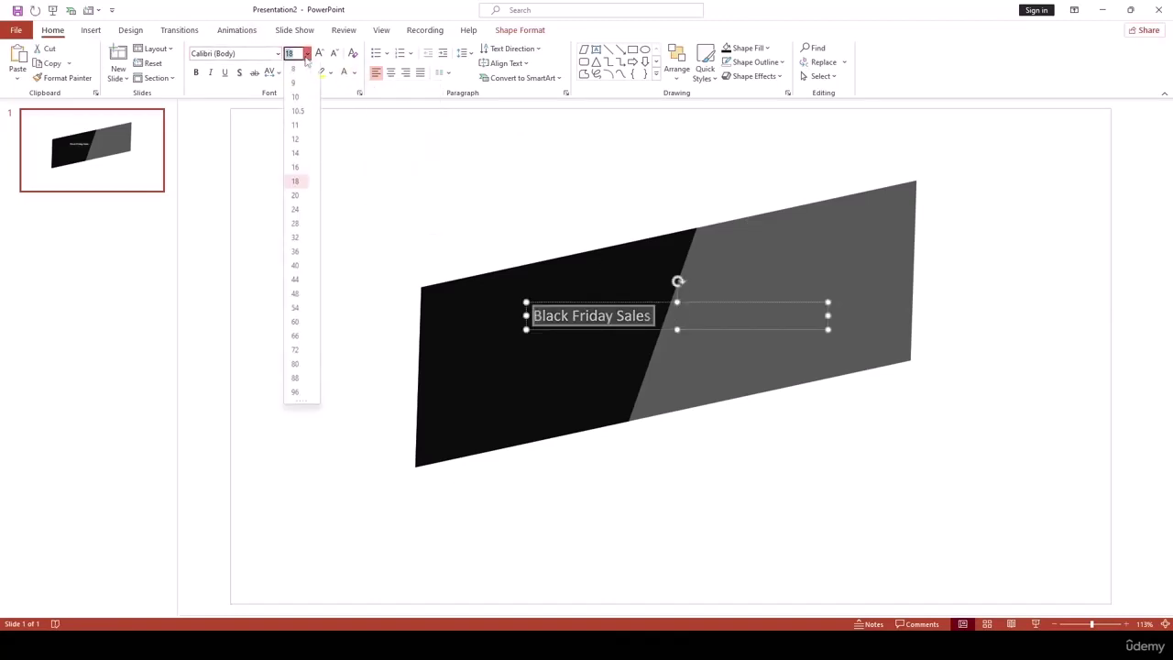
{"action": "left_click", "coordinate": [300, 293]}
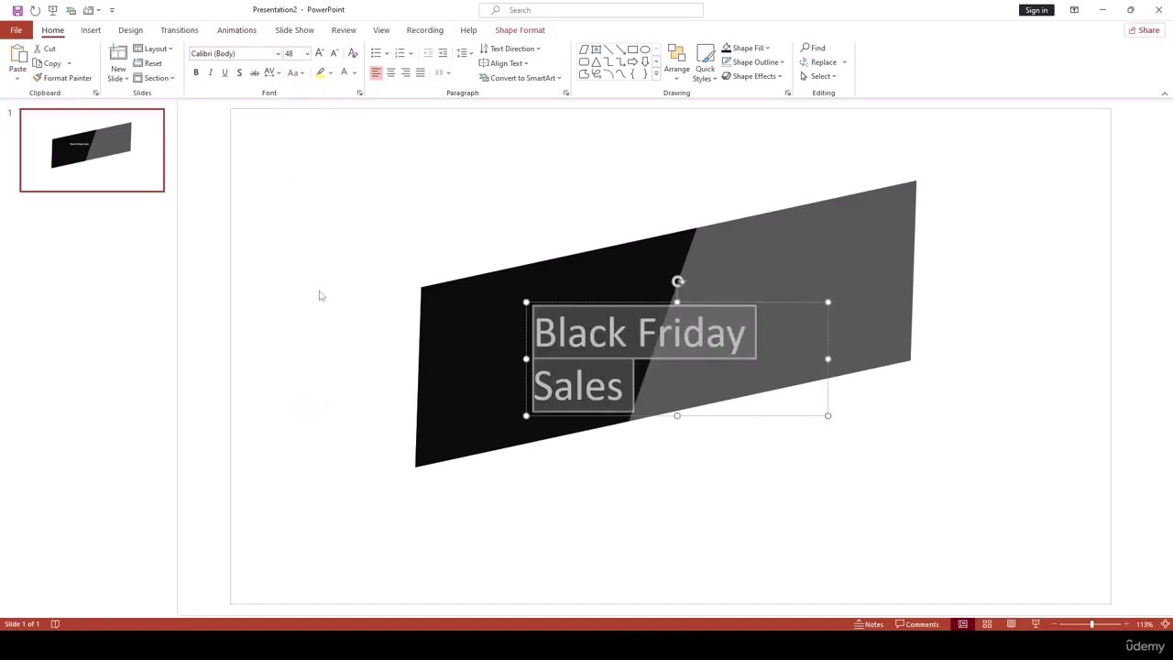
{"action": "left_click_drag", "start_coordinate": [829, 359], "coordinate": [931, 335]}
{"action": "left_click_drag", "start_coordinate": [729, 280], "coordinate": [712, 262]}
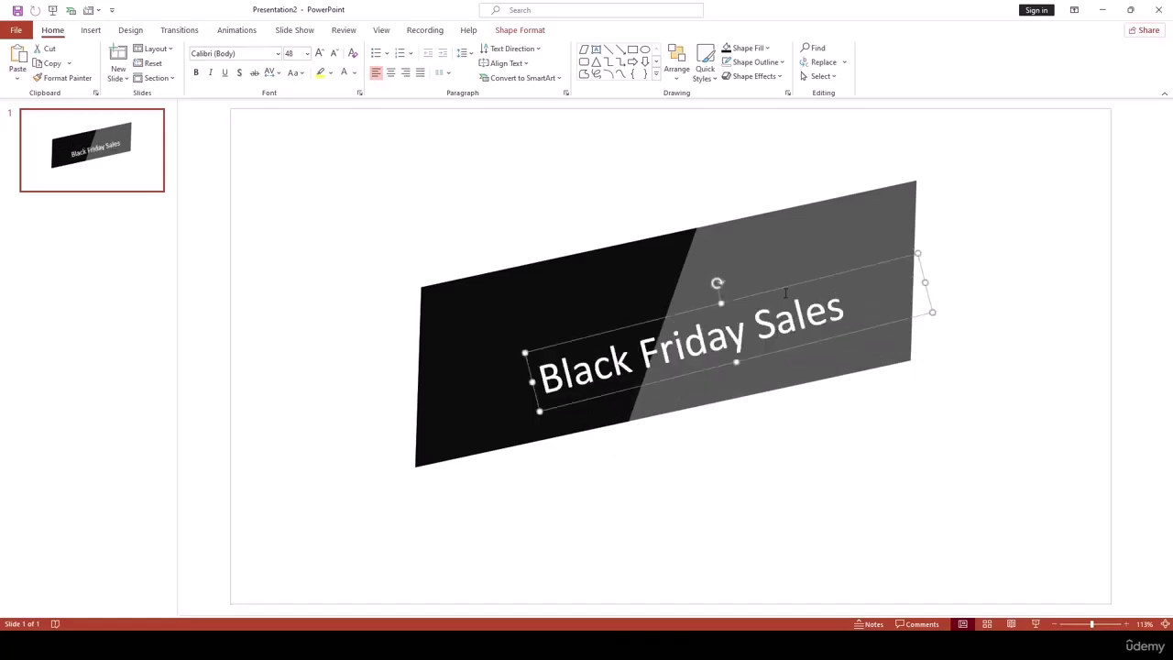